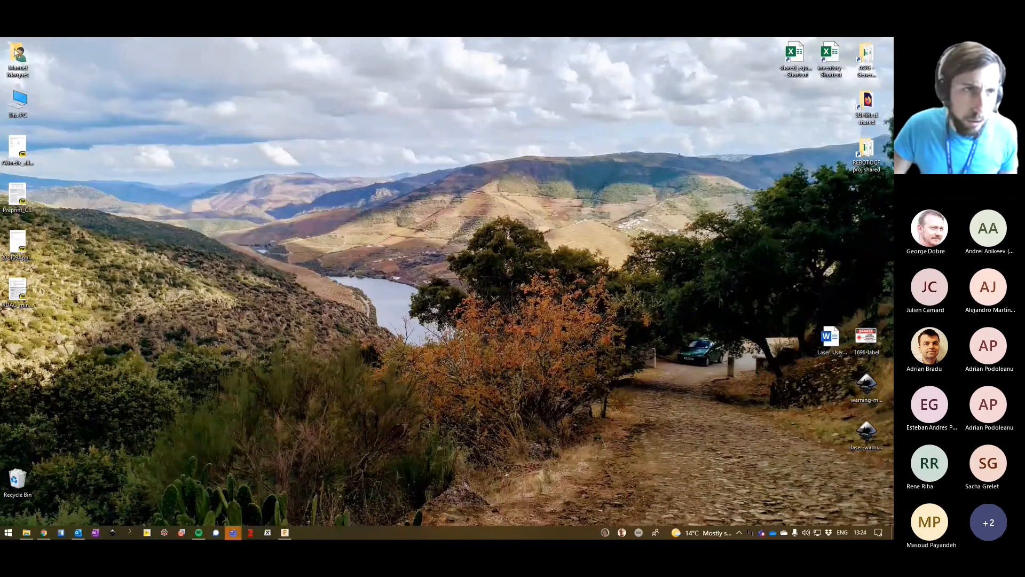
# Open the canvas sketch image from the 3D printing workshop folder inside the University of Kent OneDrive _WIP folder.
pyautogui.moveTo(892, 102); pyautogui.dragTo(451, 112)
pyautogui.scroll(-1, 365, 423)
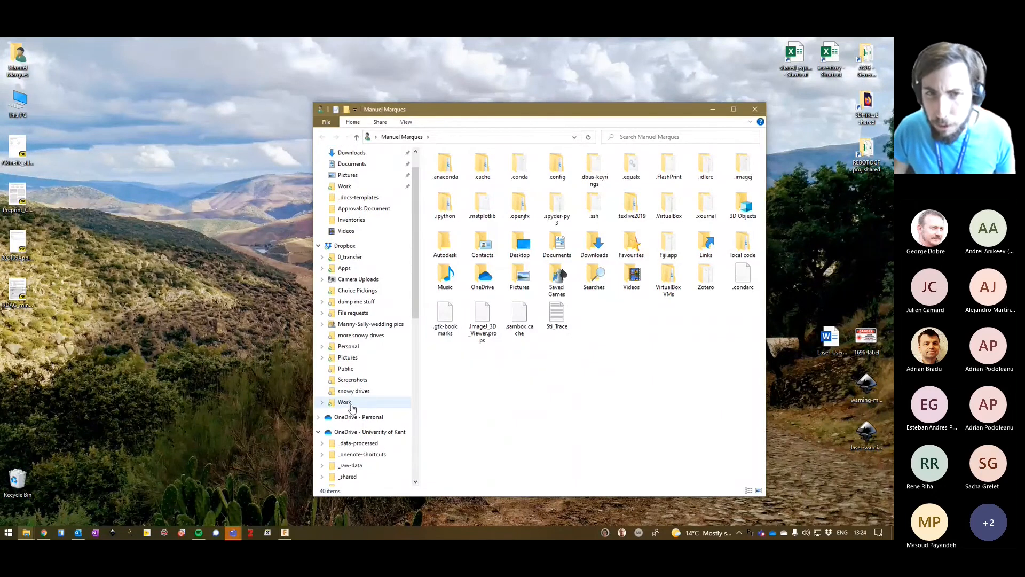
pyautogui.scroll(1, 416, 224)
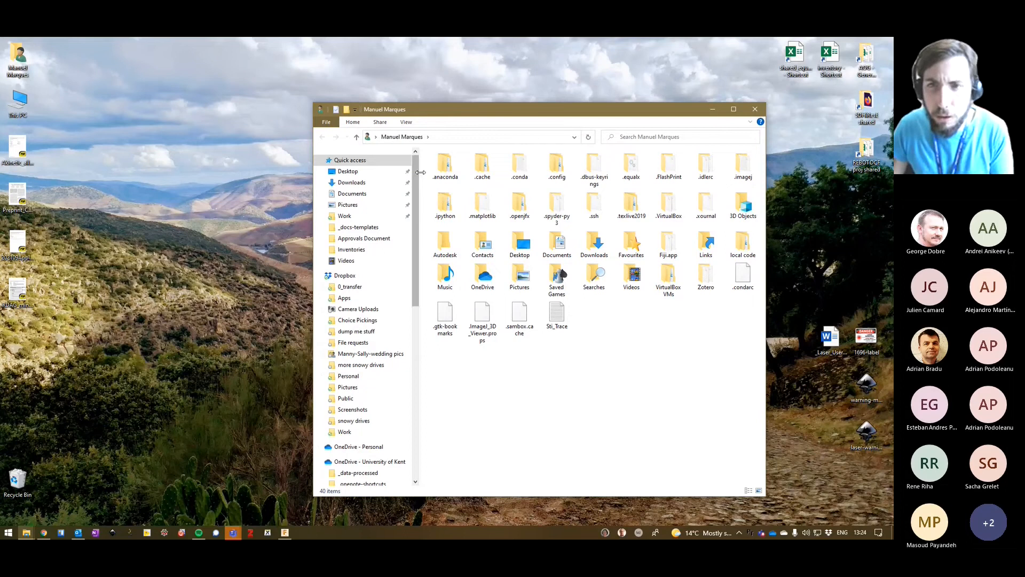
pyautogui.scroll(-6, 388, 445)
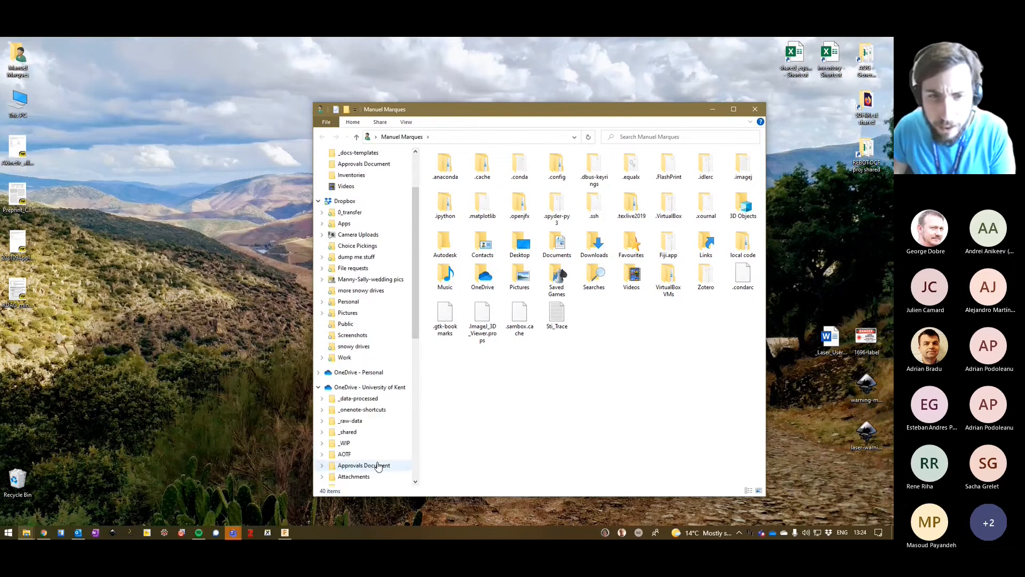
pyautogui.click(365, 327)
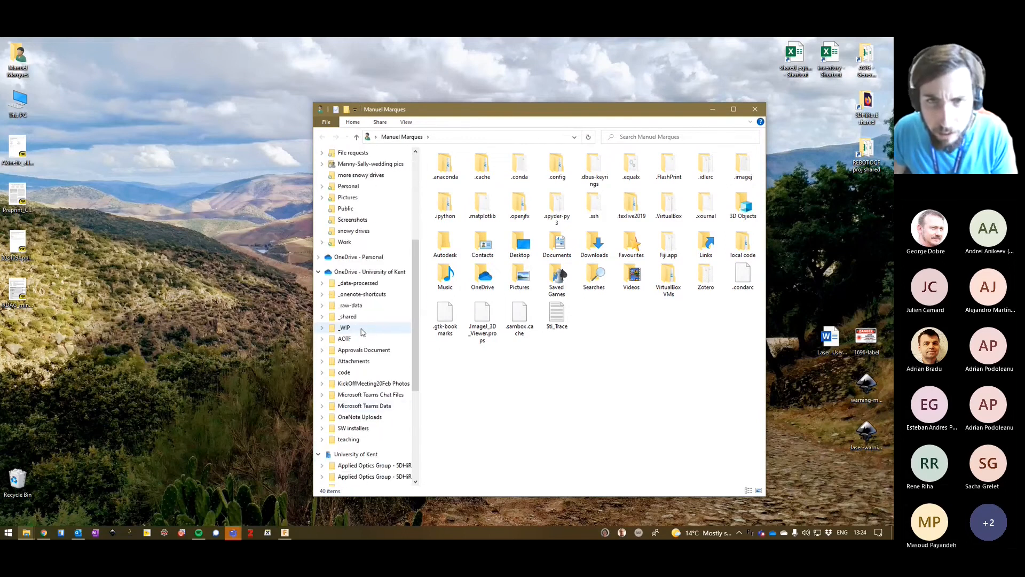
pyautogui.doubleClick(470, 165)
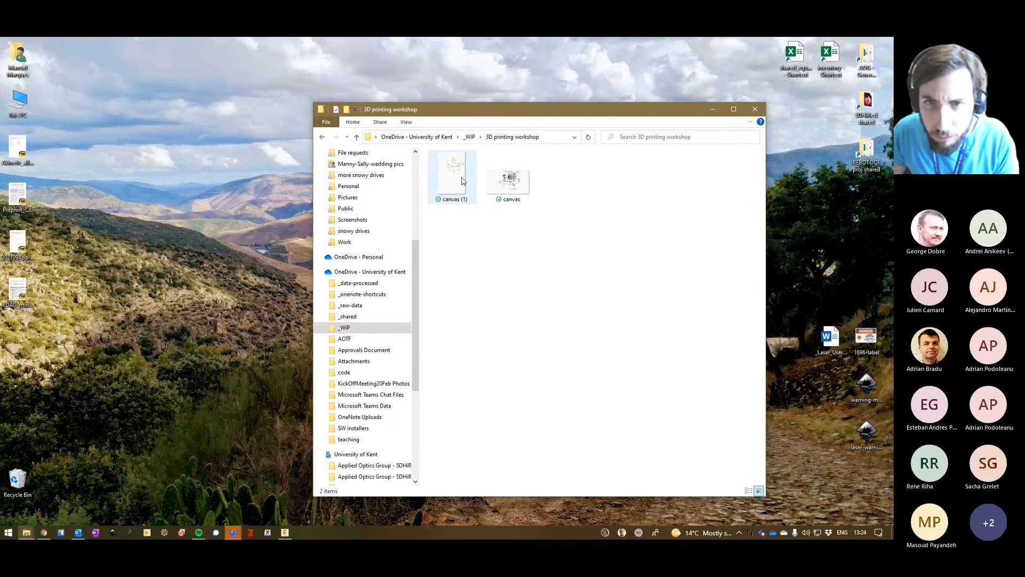
pyautogui.doubleClick(508, 176)
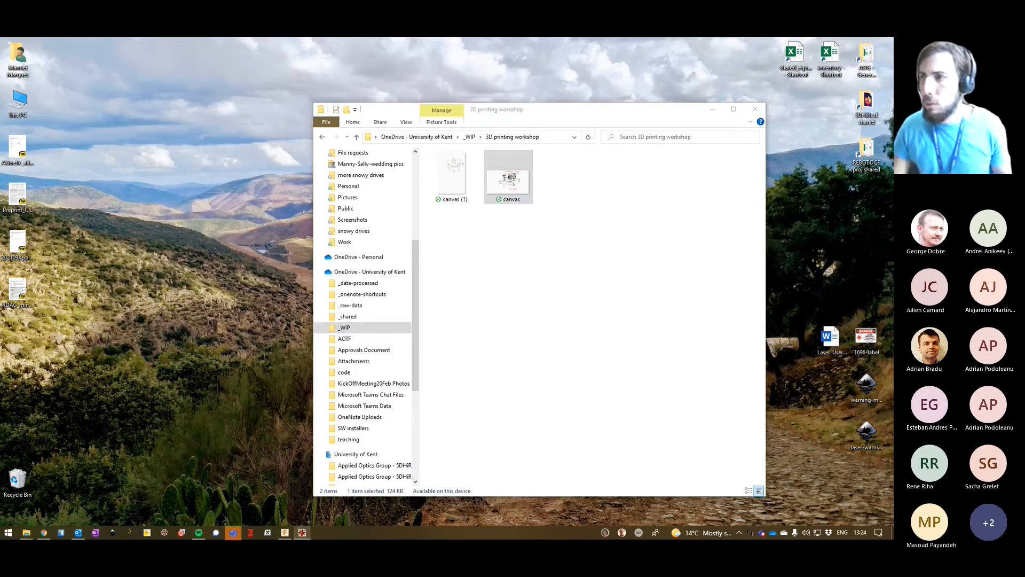
pyautogui.moveTo(467, 76); pyautogui.dragTo(368, 80)
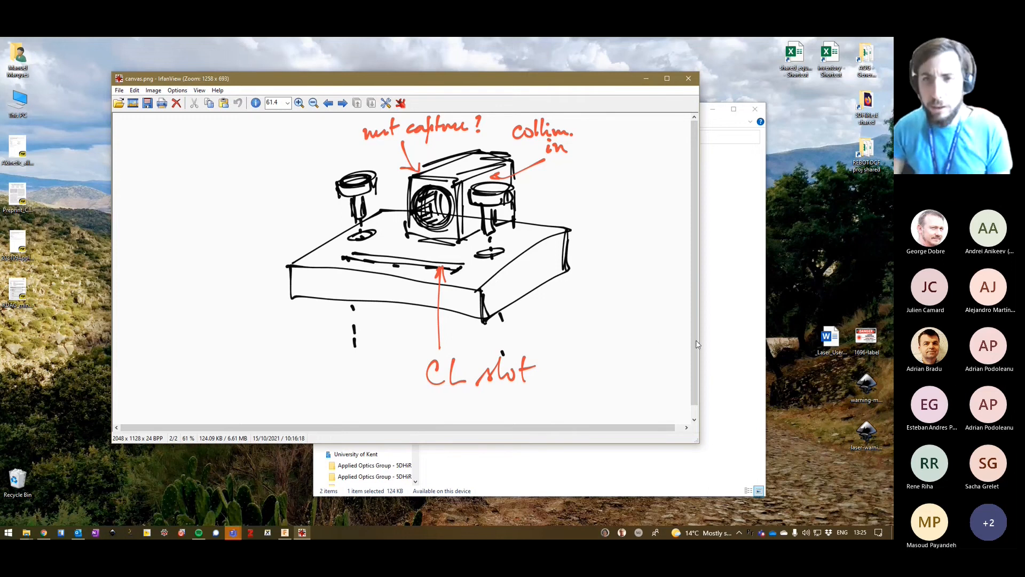
# Minimize the canvas.png sketch and open the dimensioned drawing canvas (1).png in a maximized window.
pyautogui.click(645, 81)
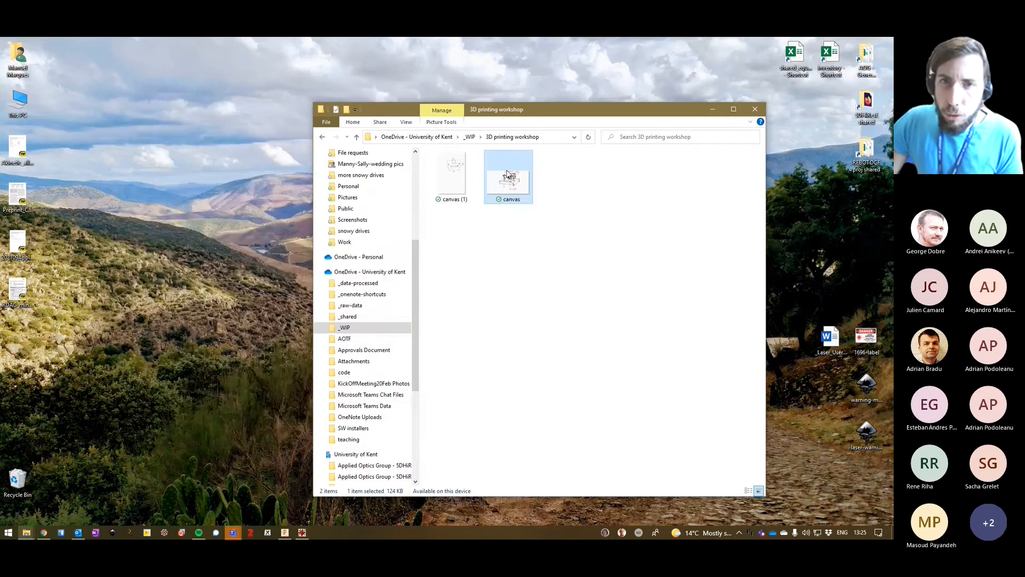
pyautogui.doubleClick(458, 177)
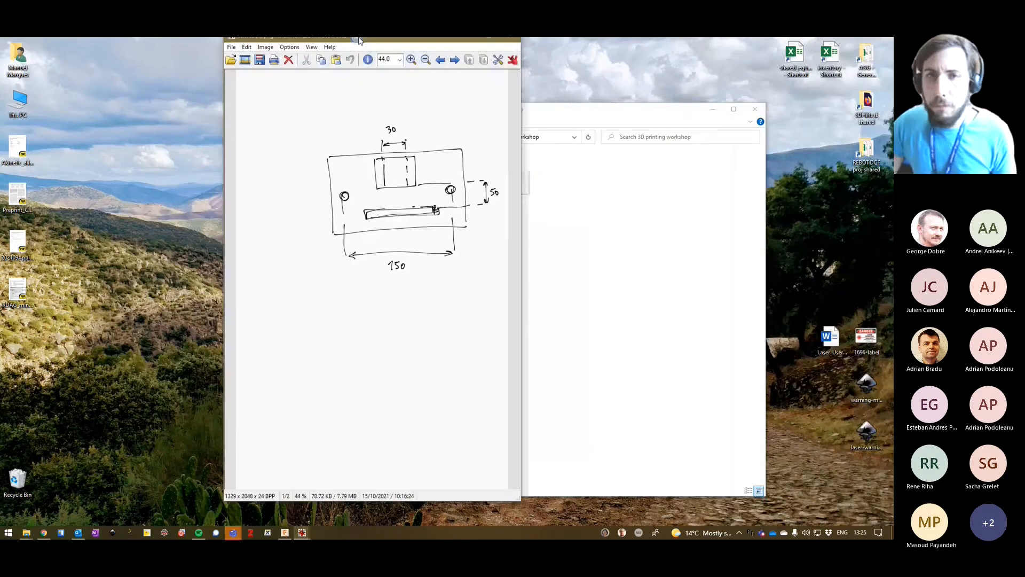
pyautogui.doubleClick(359, 41)
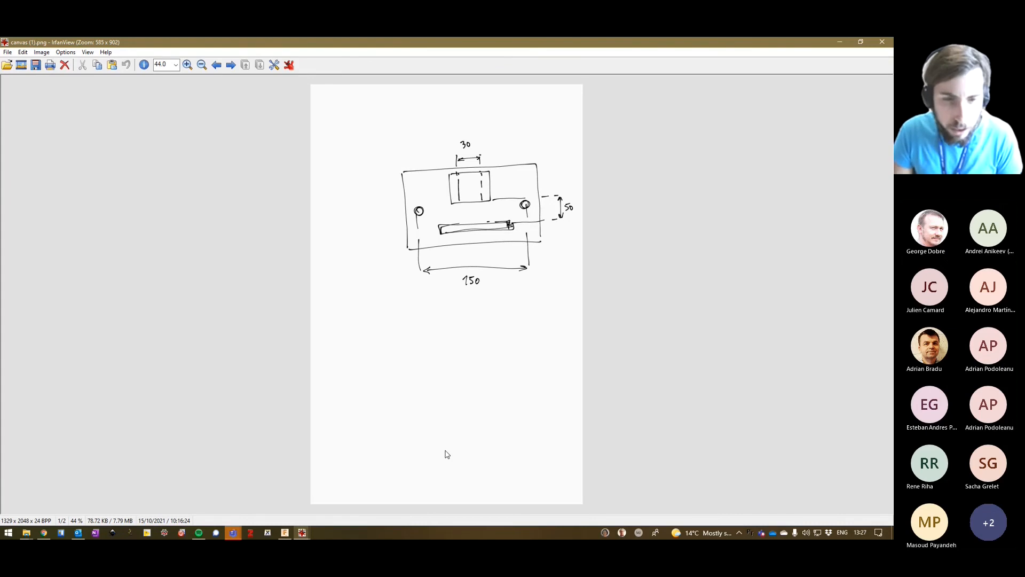
# Switch to the empty untitled design in Autodesk Fusion 360.
pyautogui.click(287, 533)
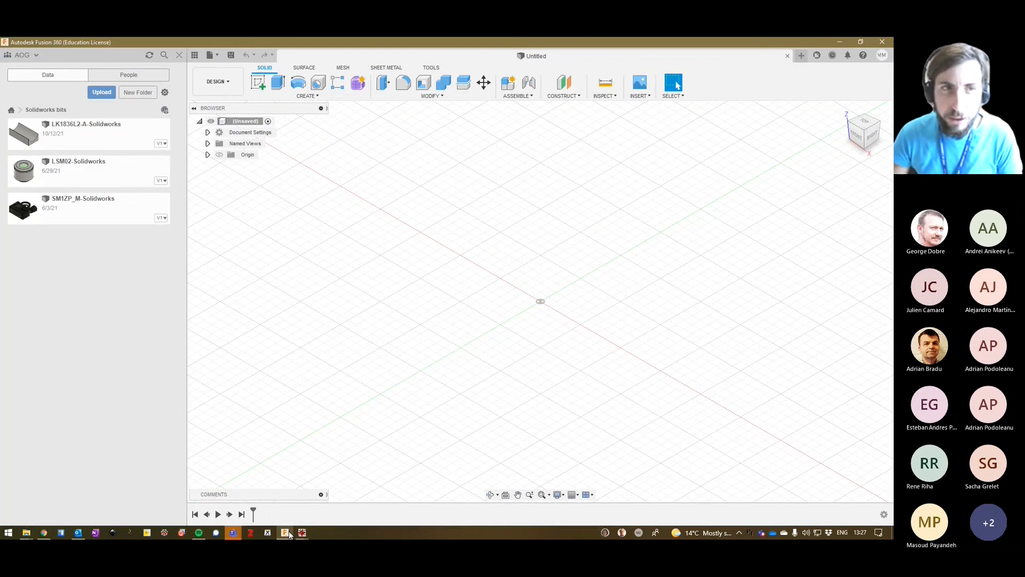
pyautogui.moveTo(286, 533)
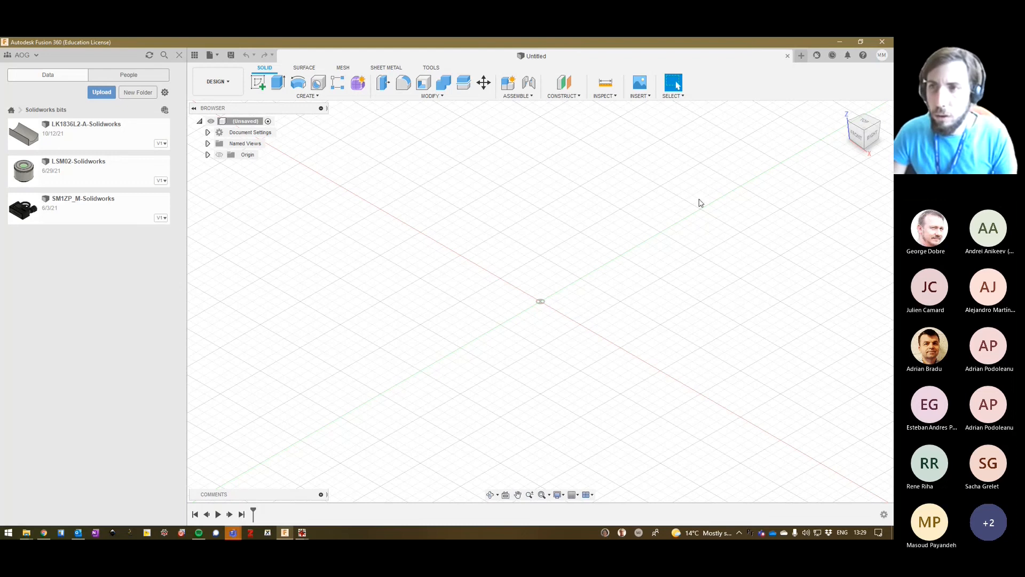
pyautogui.moveTo(698, 211); pyautogui.dragTo(658, 235, button='right')
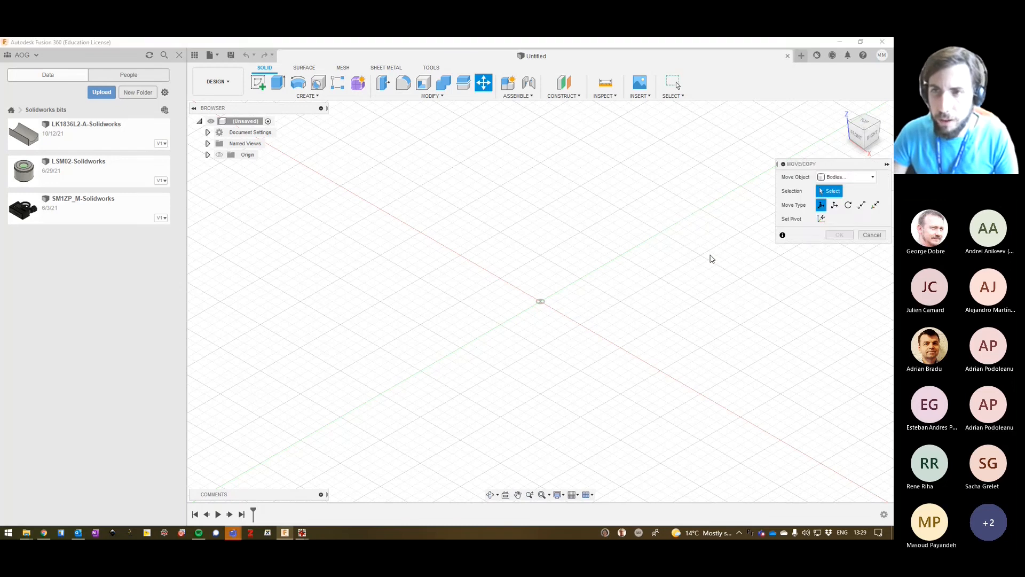
pyautogui.click(868, 235)
pyautogui.moveTo(657, 228); pyautogui.dragTo(471, 263, button='middle')
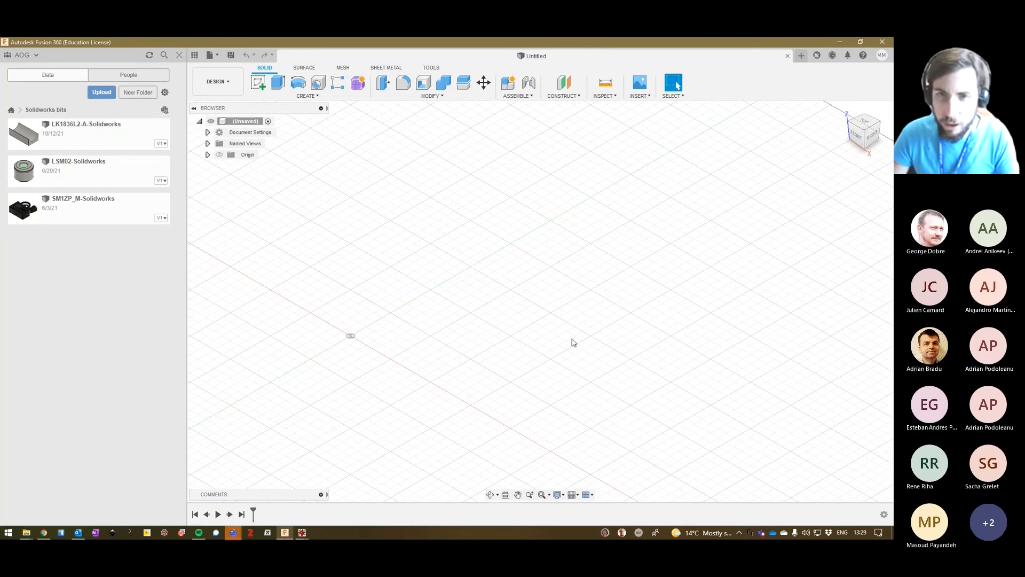
pyautogui.moveTo(657, 352); pyautogui.dragTo(612, 329, button='middle')
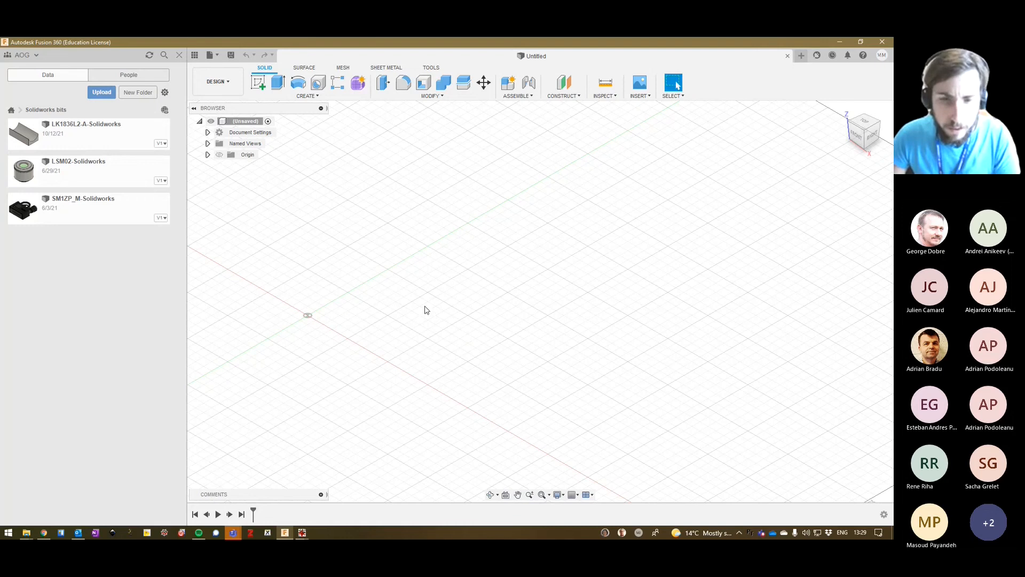
# Bring up the canvas.png sketch and the canvas (1).png drawing to examine the plate's features and dimensions.
pyautogui.hotkey('alt', 'Tab')
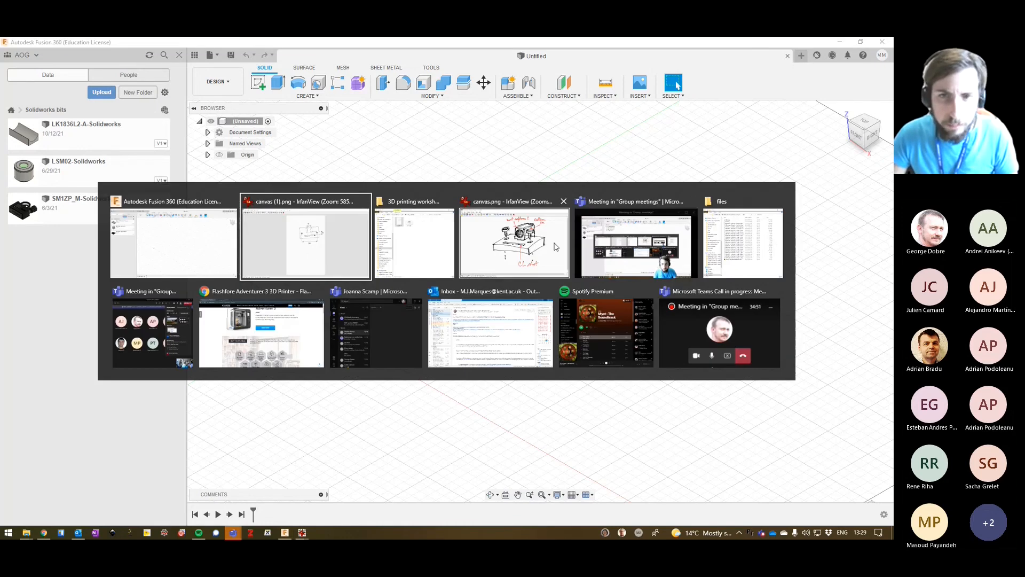
pyautogui.click(536, 249)
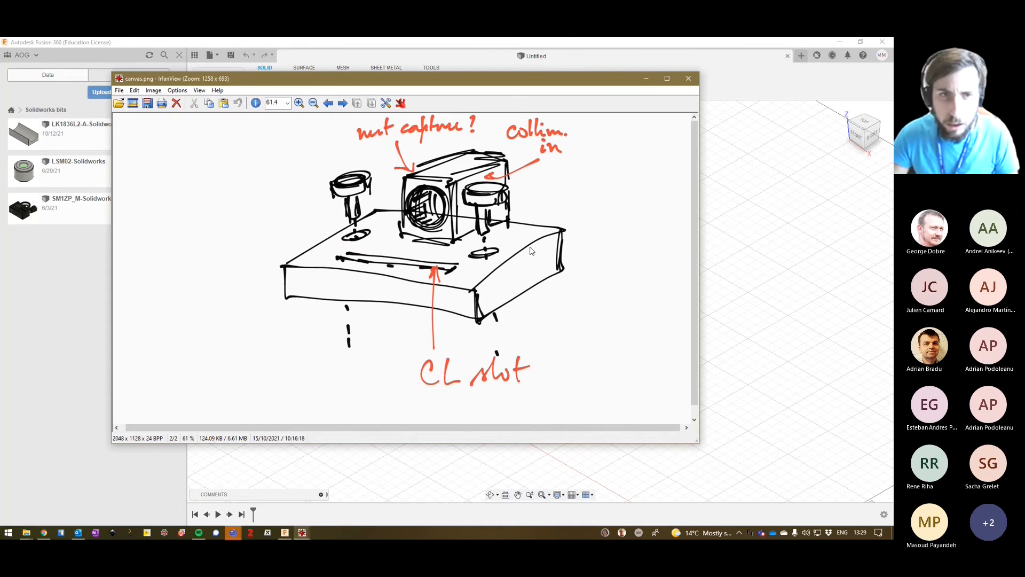
pyautogui.scroll(-2, 457, 222)
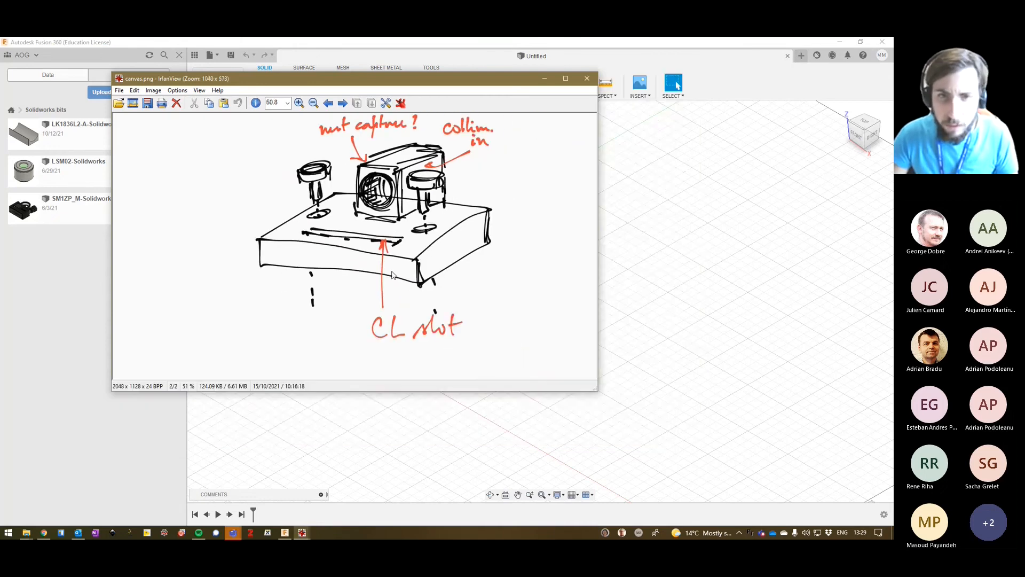
pyautogui.scroll(-1, 376, 261)
pyautogui.click(525, 258)
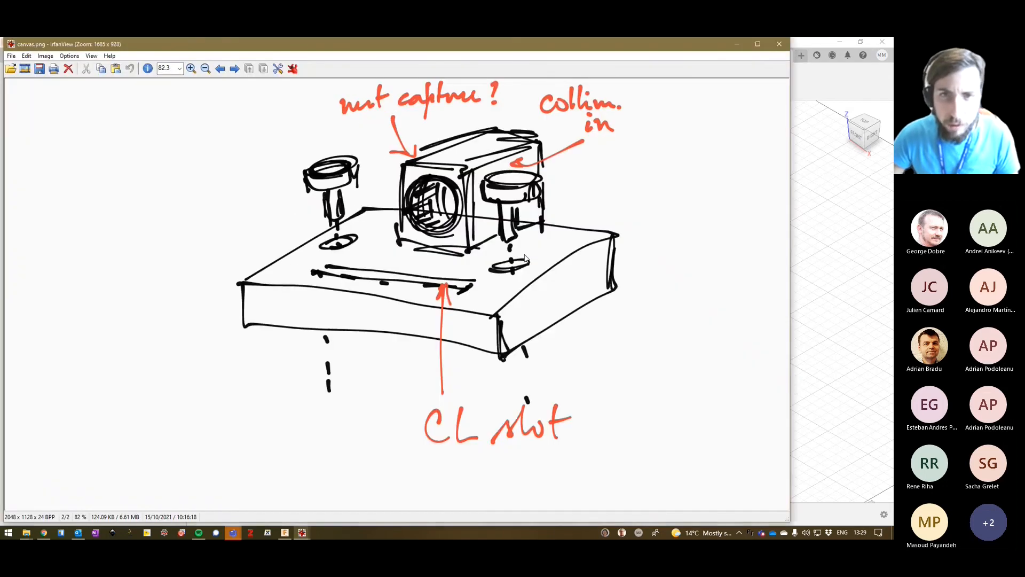
pyautogui.scroll(-1, 526, 258)
pyautogui.click(525, 258)
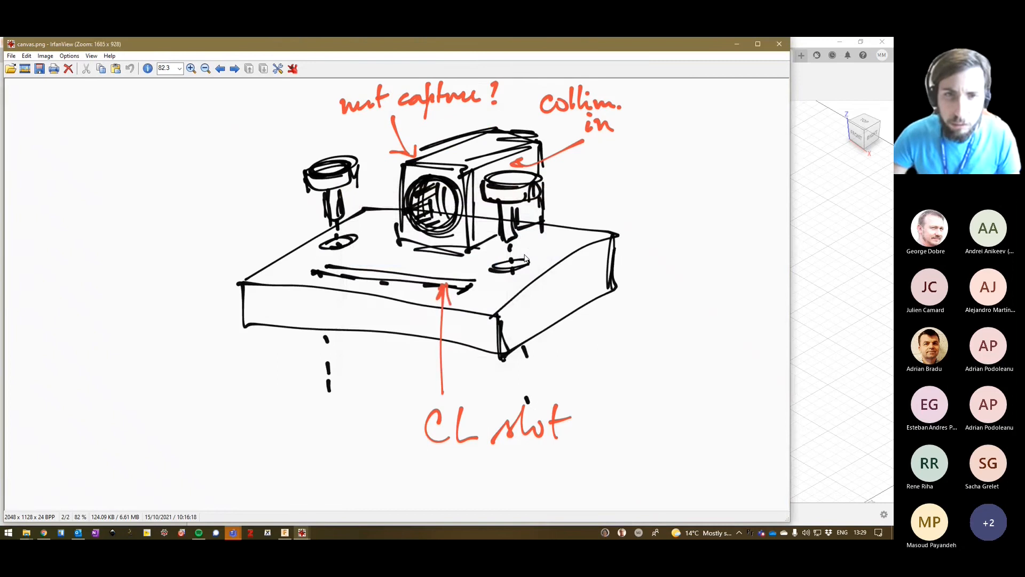
pyautogui.scroll(1, 525, 258)
pyautogui.moveTo(173, 42); pyautogui.dragTo(664, 170)
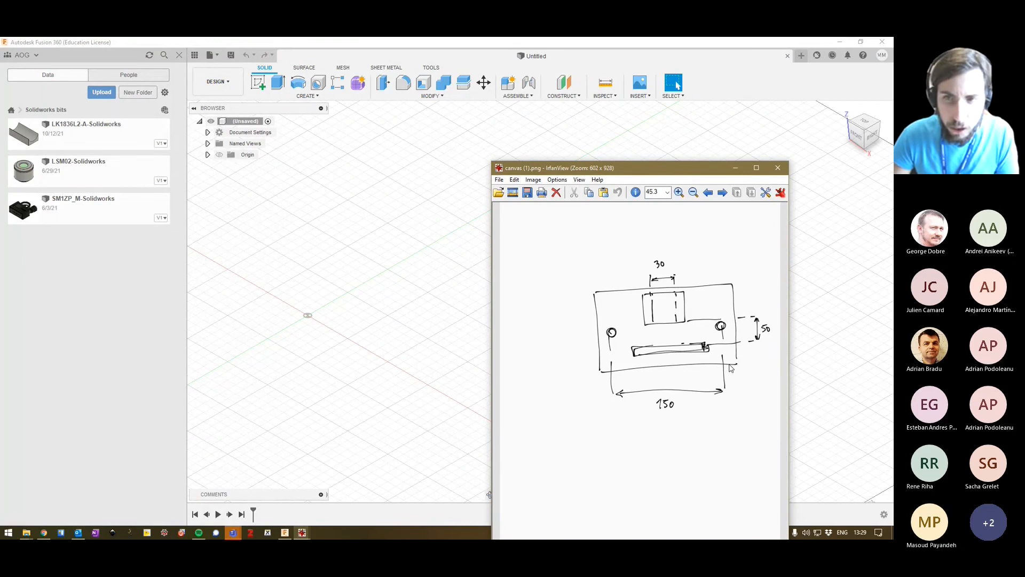
# Return to Autodesk Fusion 360 and create a new sketch on the horizontal XY plane.
pyautogui.click(390, 56)
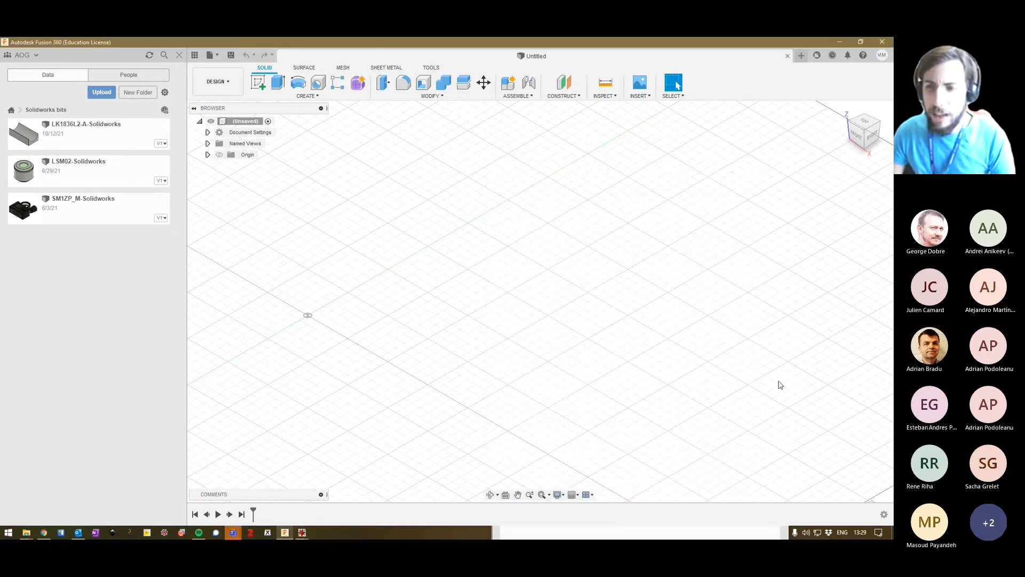
pyautogui.click(260, 85)
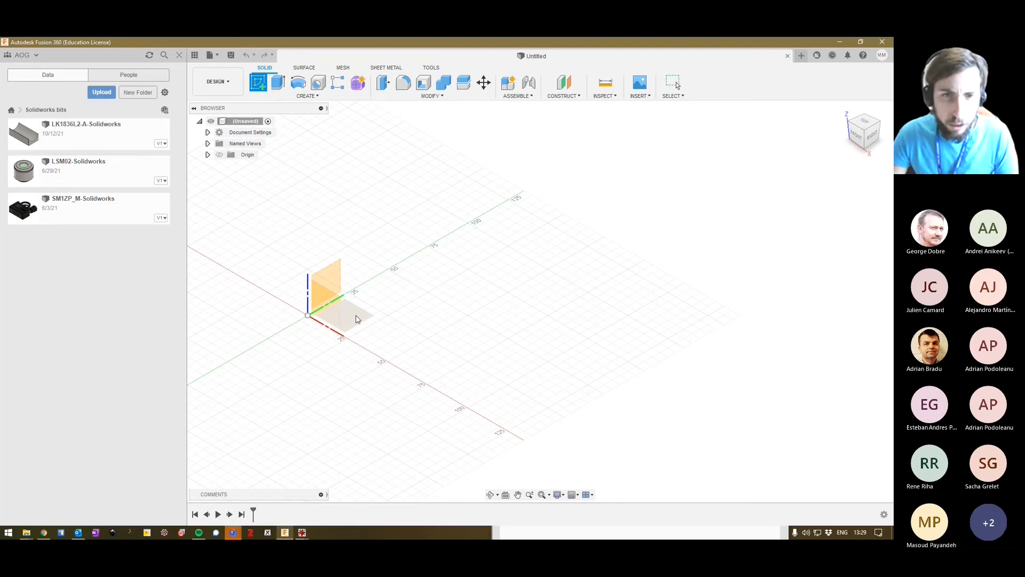
pyautogui.click(353, 317)
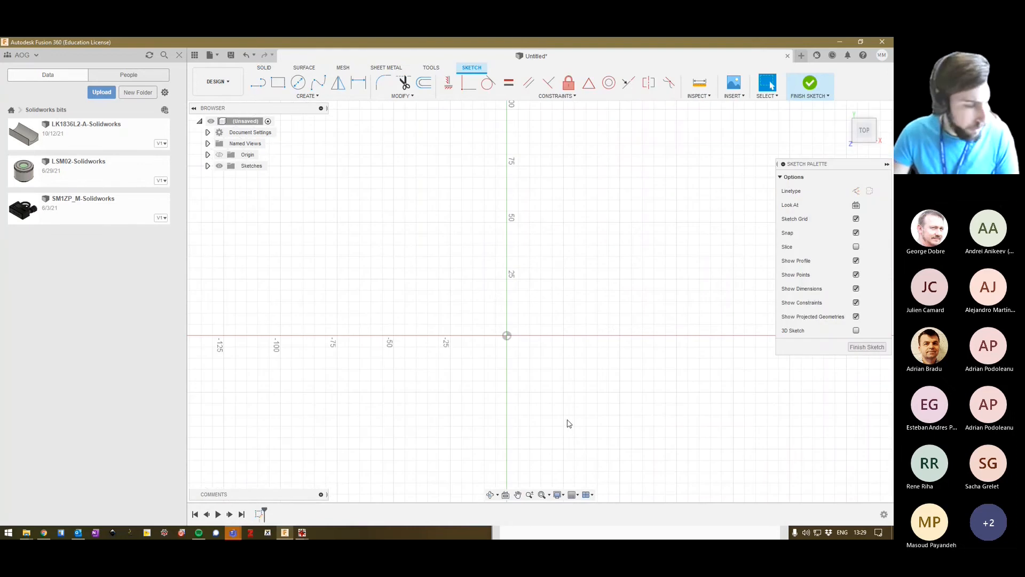
# Draw a two-point rectangle from the origin, 150 mm wide and 100 mm high.
pyautogui.click(278, 84)
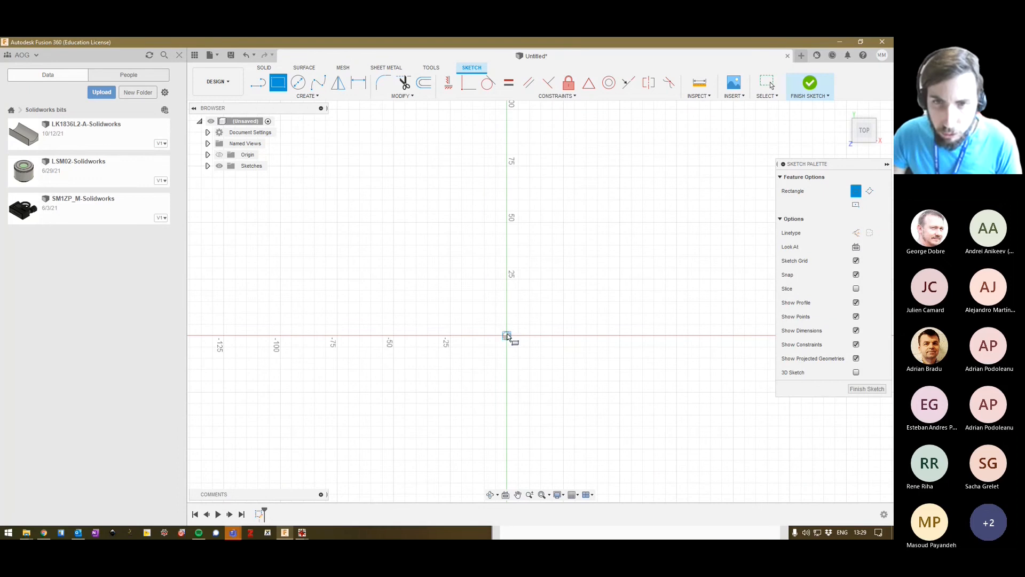
pyautogui.click(507, 336)
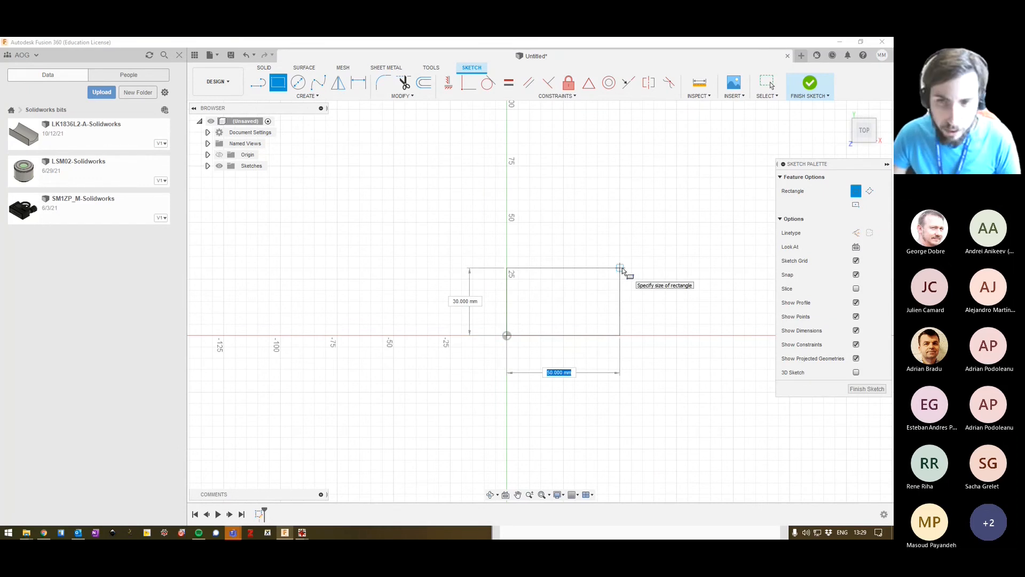
pyautogui.write('150')
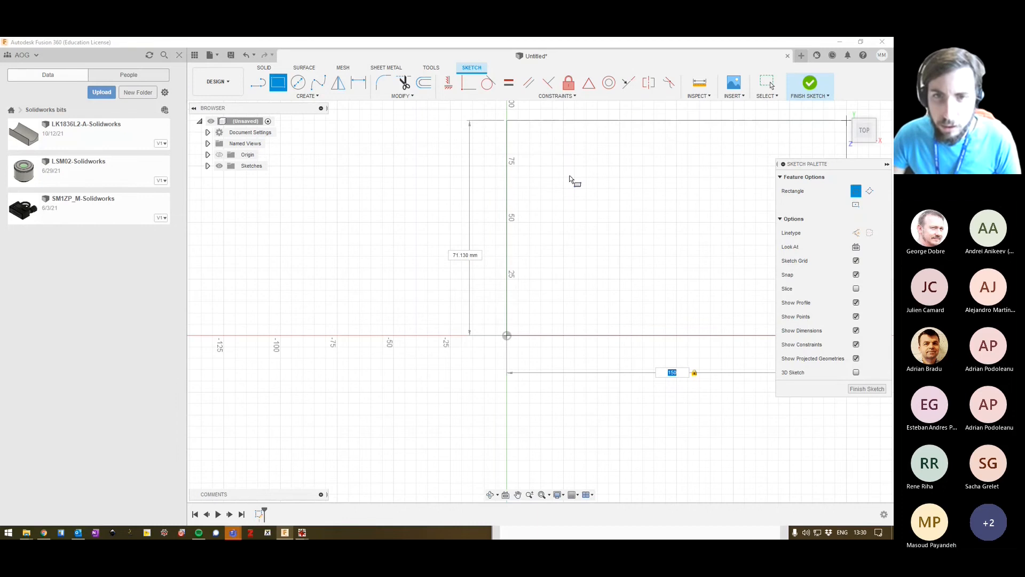
pyautogui.press('Tab')
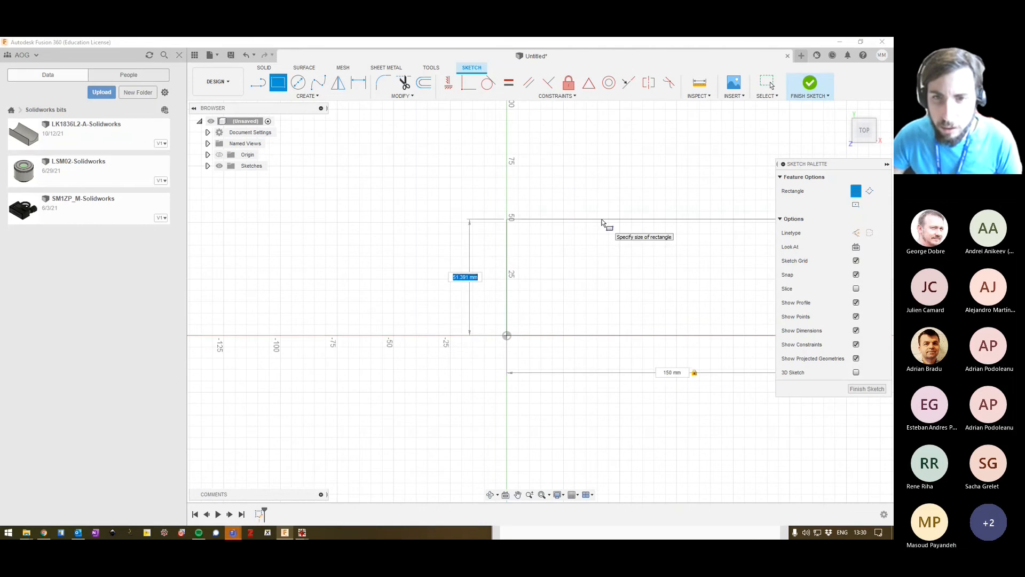
pyautogui.write('100')
pyautogui.press('Return')
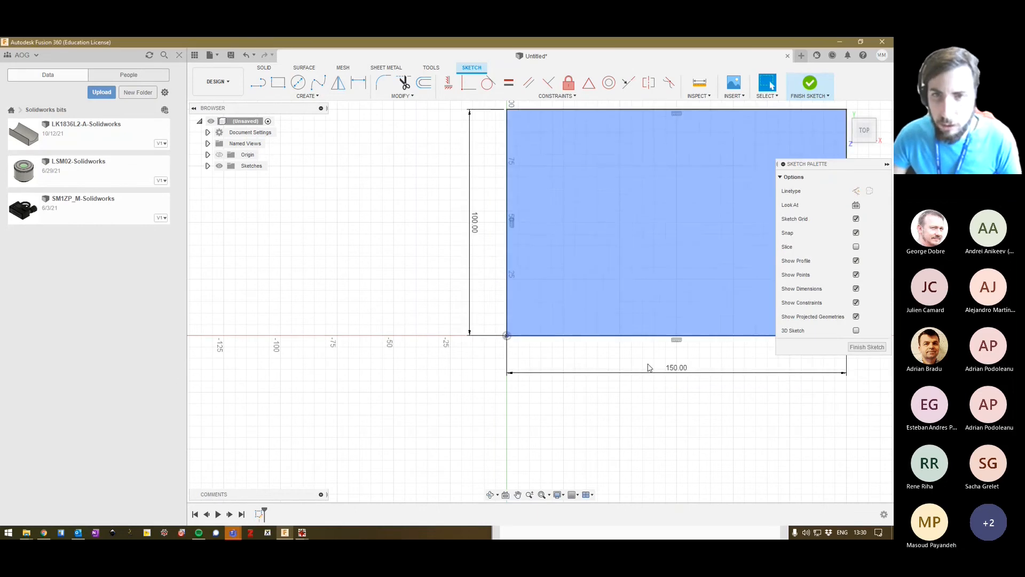
pyautogui.scroll(1, 546, 268)
pyautogui.scroll(-3, 593, 290)
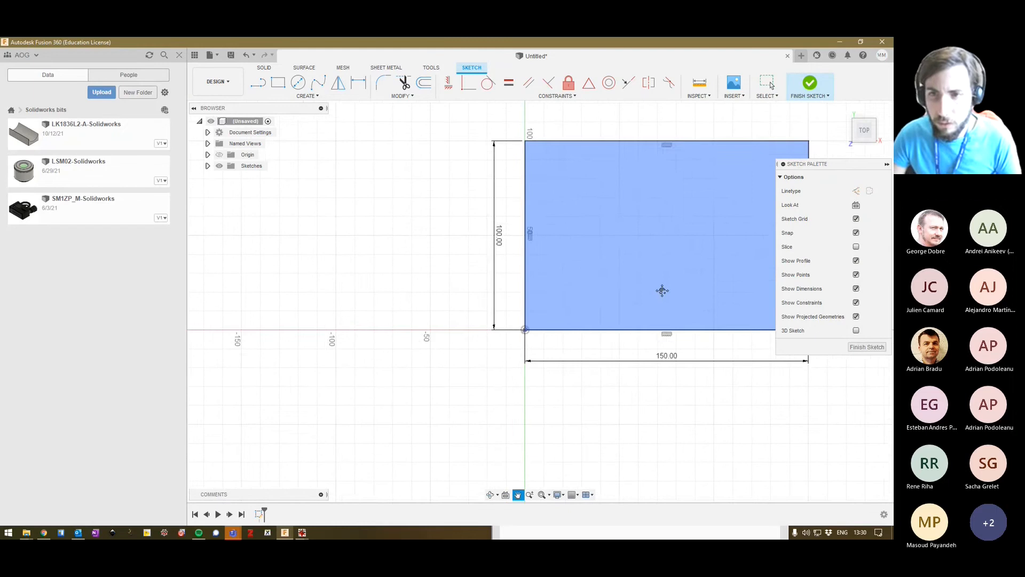
pyautogui.moveTo(662, 290); pyautogui.dragTo(441, 321, button='middle')
# Compare the rectangle with the canvas (1).png drawing, checking the hole positions and spacing.
pyautogui.hotkey('alt', 'Tab')
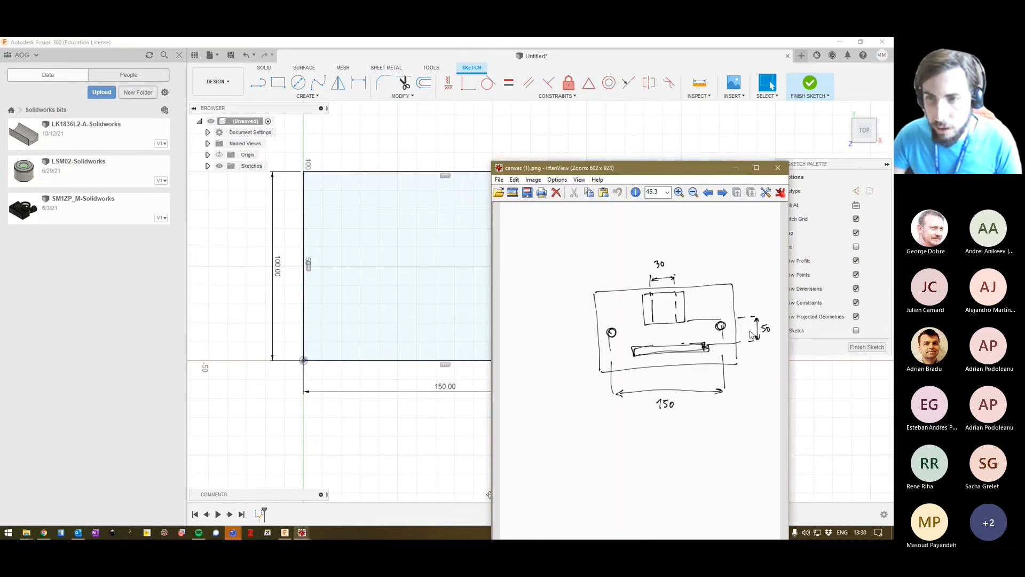
pyautogui.click(625, 45)
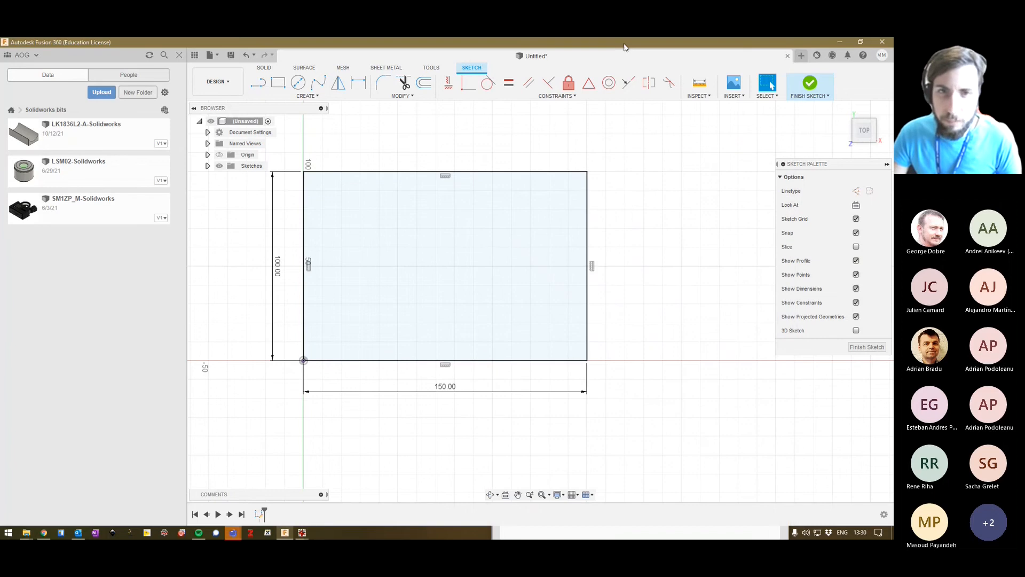
pyautogui.hotkey('alt', 'Tab')
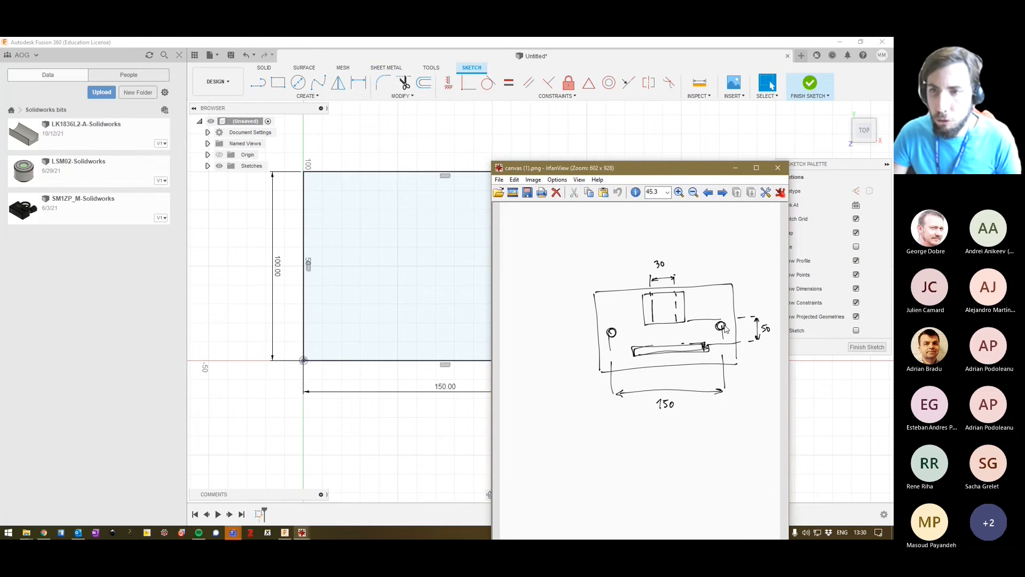
pyautogui.click(589, 56)
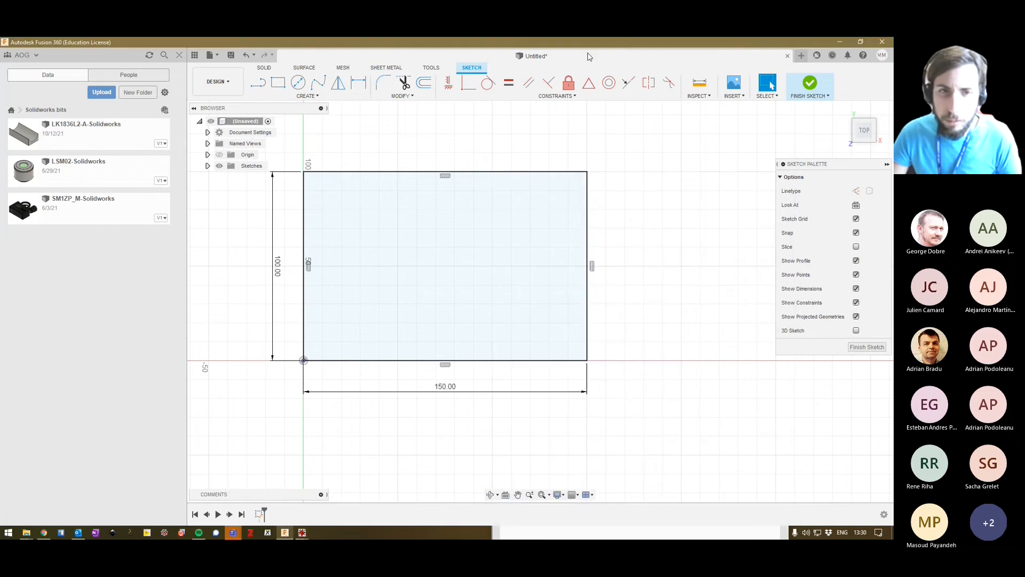
pyautogui.click(380, 304)
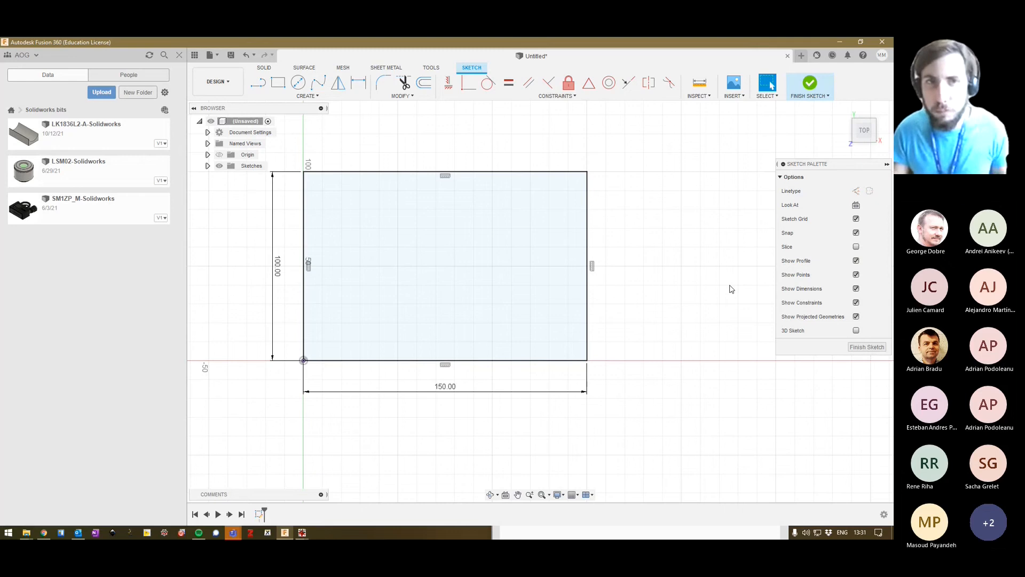
# Draw a 6.2 mm diameter circle inside the rectangle, centred about 15 mm from its left edge and about 50 mm above its bottom edge.
pyautogui.click(300, 87)
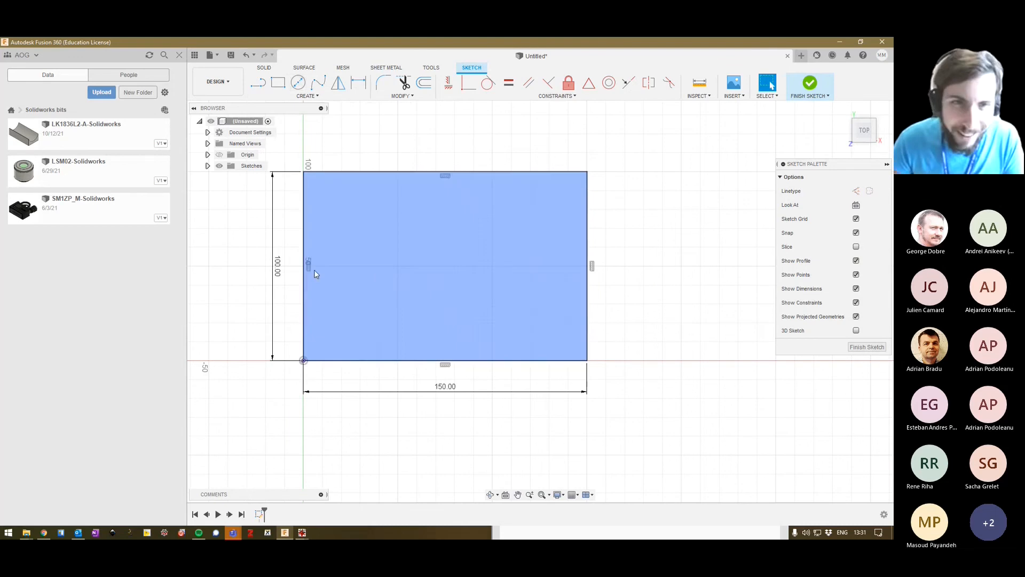
pyautogui.click(298, 83)
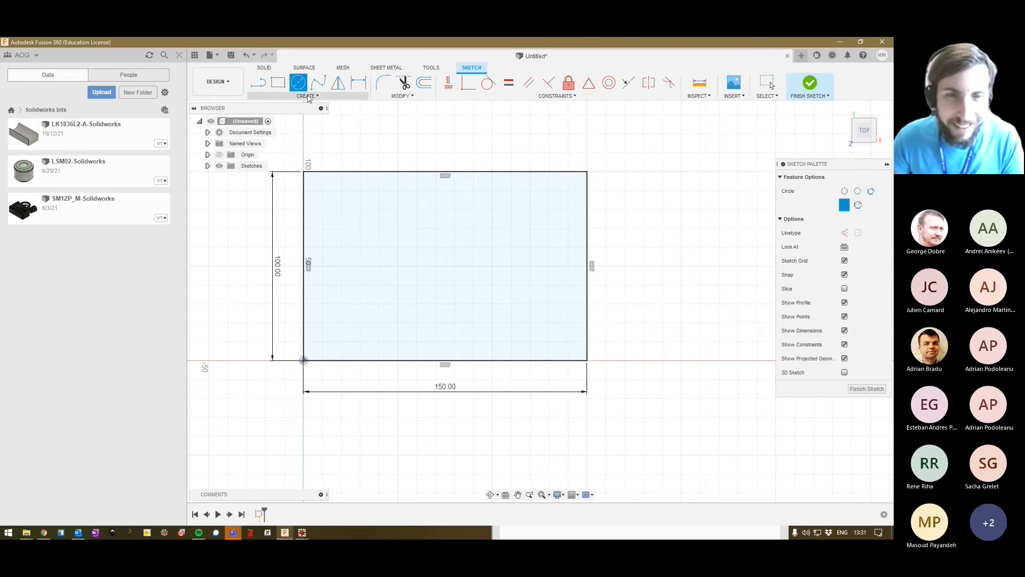
pyautogui.click(332, 267)
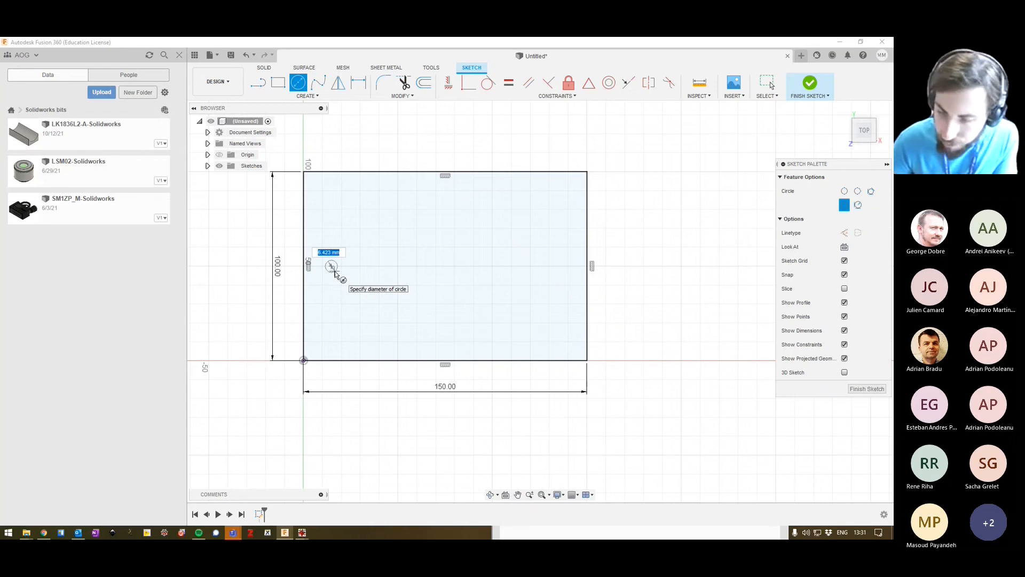
pyautogui.write('6')
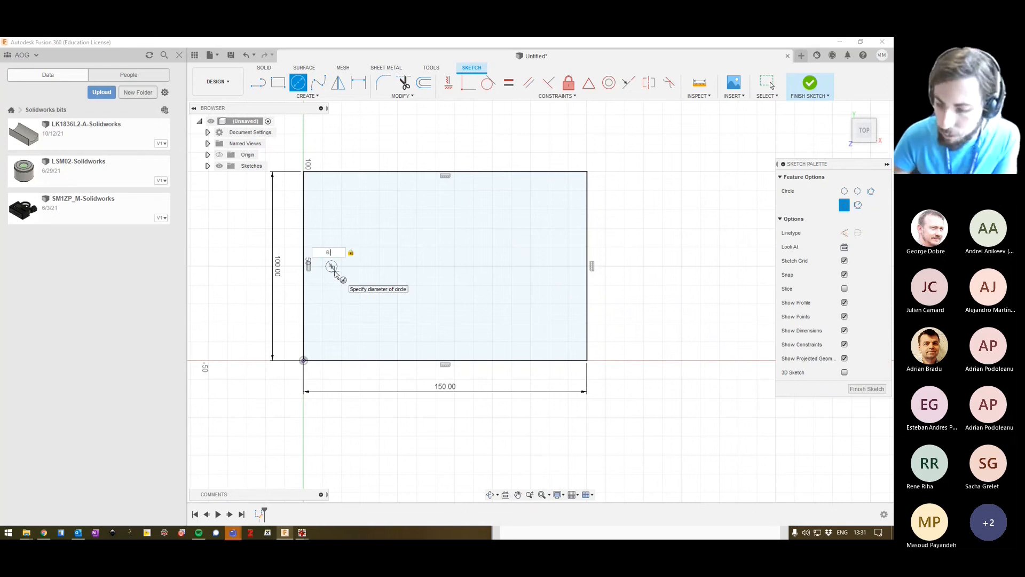
pyautogui.write('.2')
pyautogui.press('Return')
pyautogui.press('Escape')
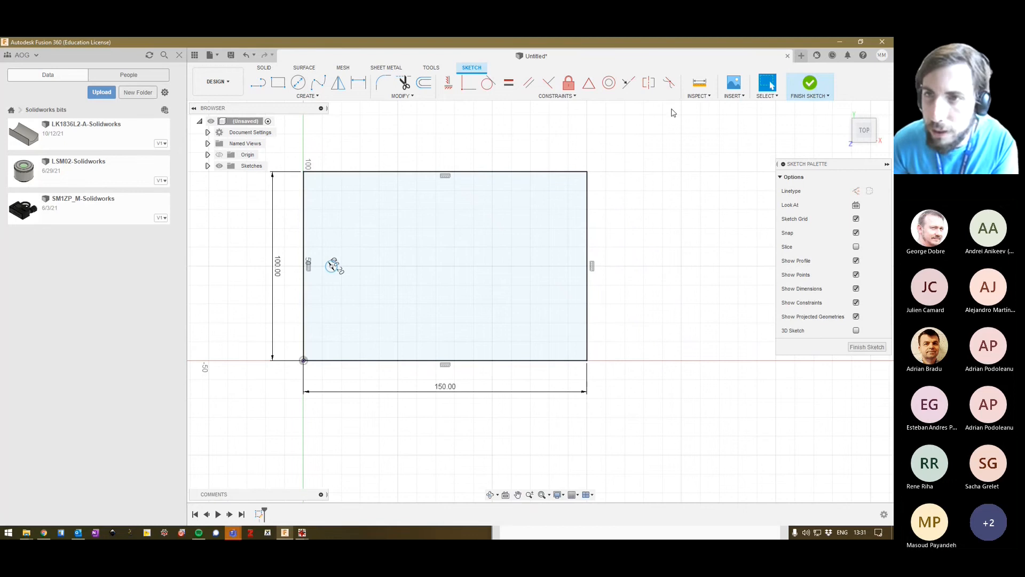
# Draw a vertical line from the midpoint of the rectangle's top edge to the midpoint of its bottom edge.
pyautogui.click(315, 96)
pyautogui.click(264, 105)
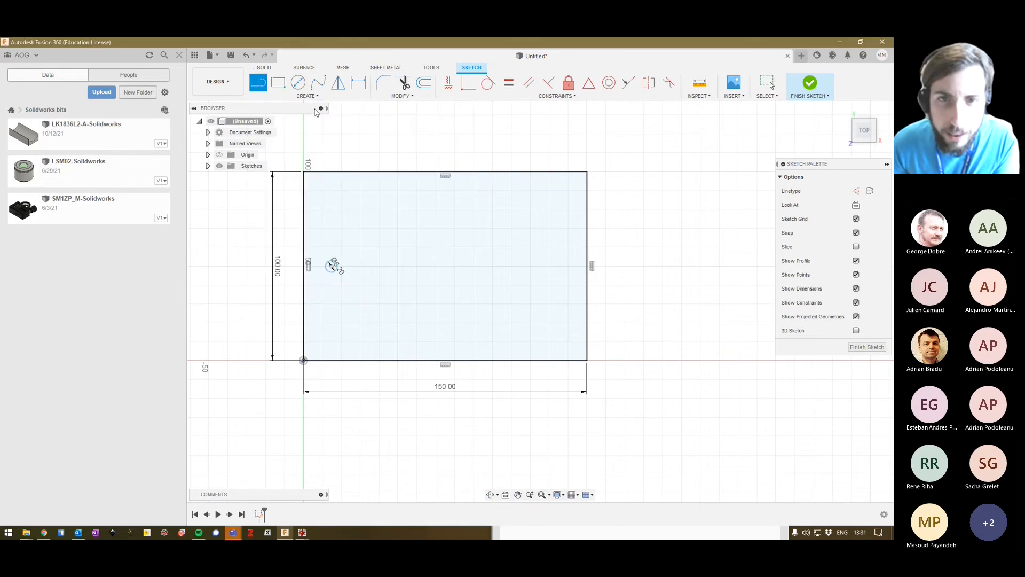
pyautogui.click(445, 172)
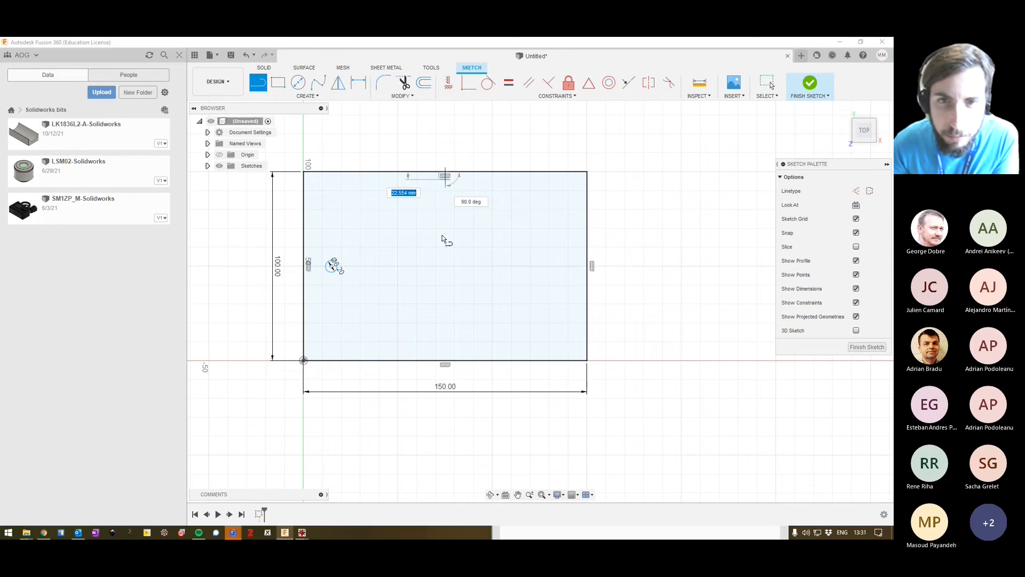
pyautogui.doubleClick(446, 360)
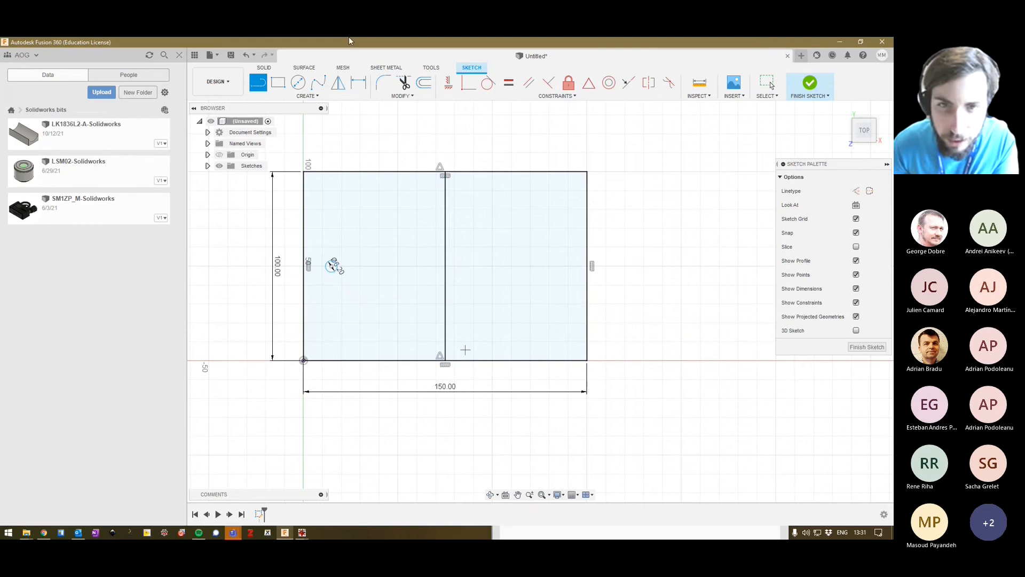
pyautogui.press('Escape')
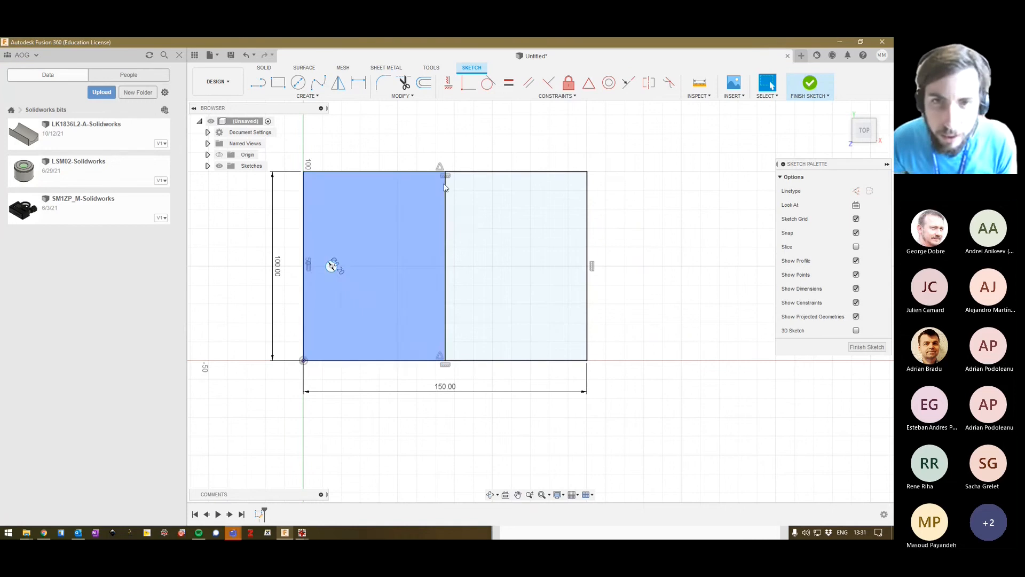
# Convert the vertical middle line of the rectangle into a construction line.
pyautogui.click(446, 188)
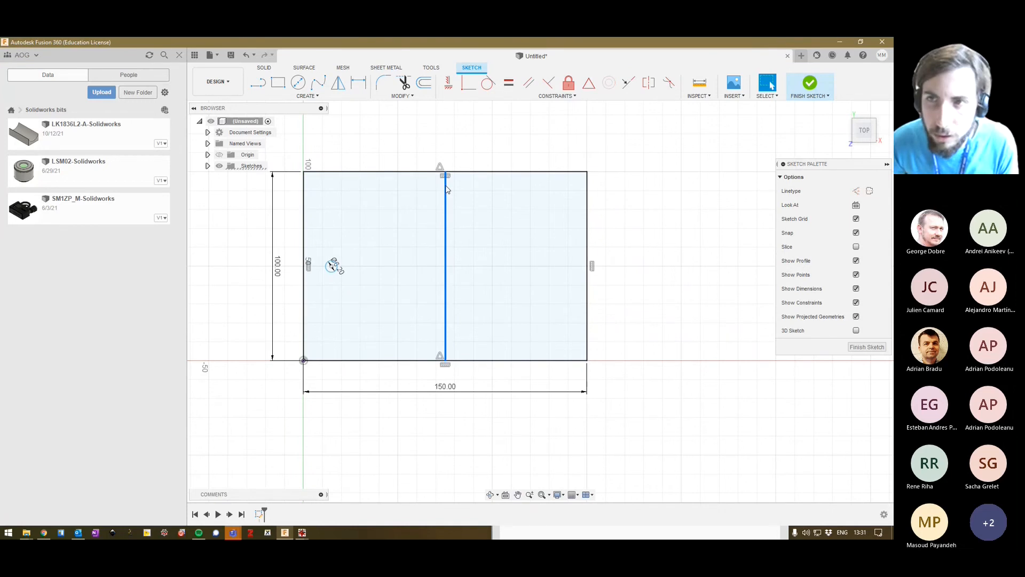
pyautogui.rightClick(447, 189)
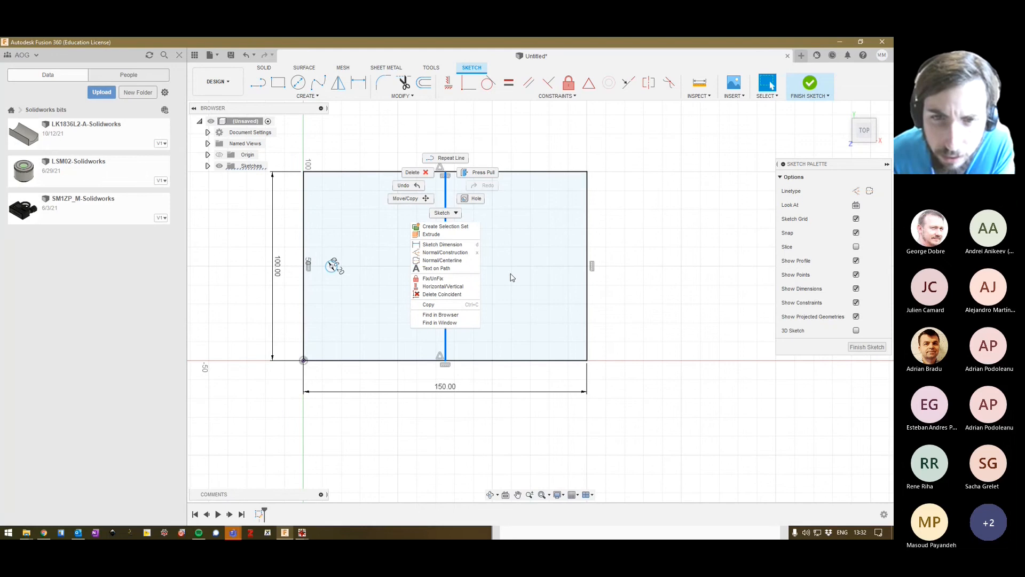
pyautogui.click(437, 253)
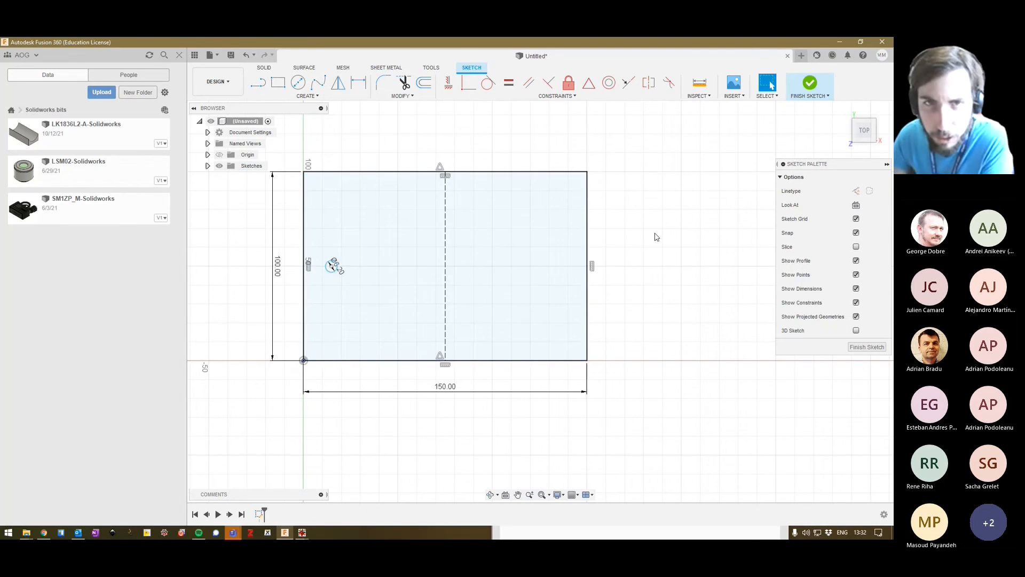
# Move the circle's diameter dimension label clear of the circle, below and to its right.
pyautogui.click(585, 97)
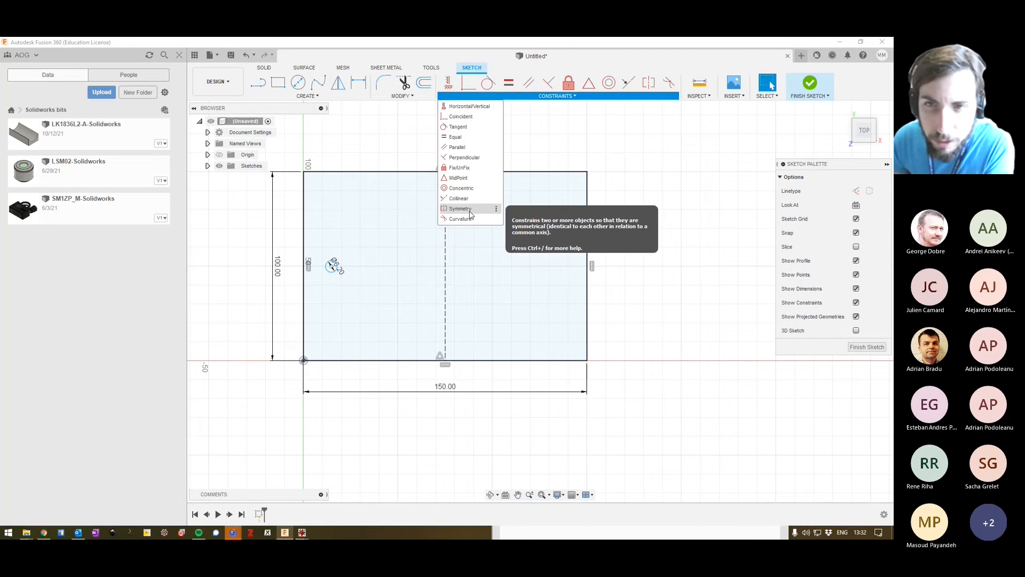
pyautogui.press('Escape')
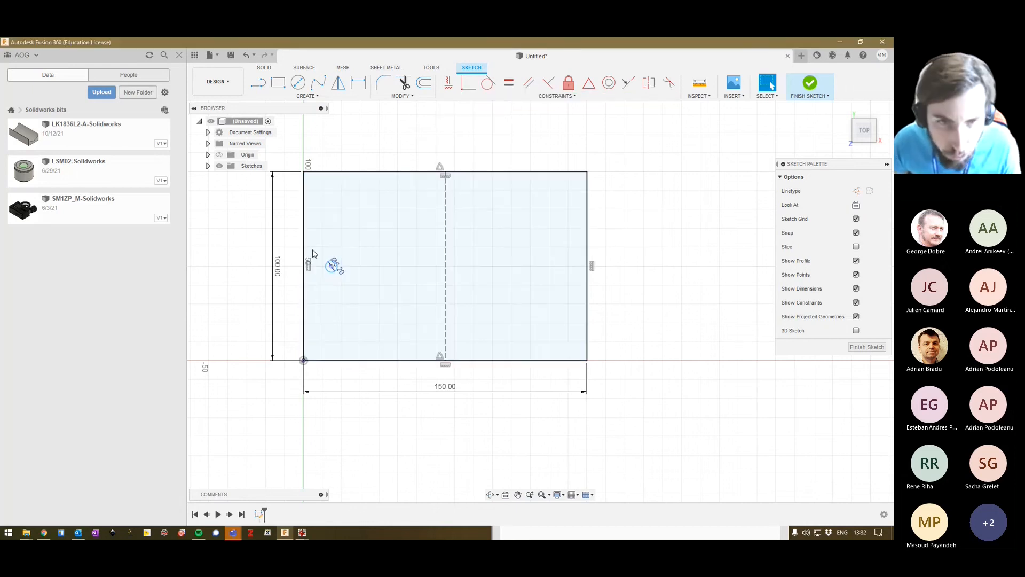
pyautogui.moveTo(338, 267); pyautogui.dragTo(367, 288)
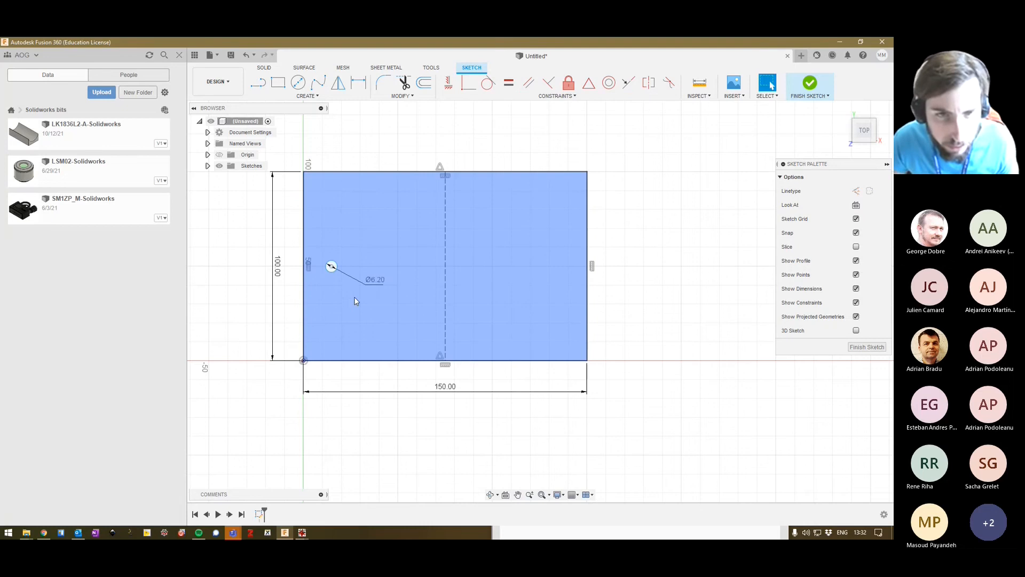
pyautogui.click(355, 298)
pyautogui.click(230, 298)
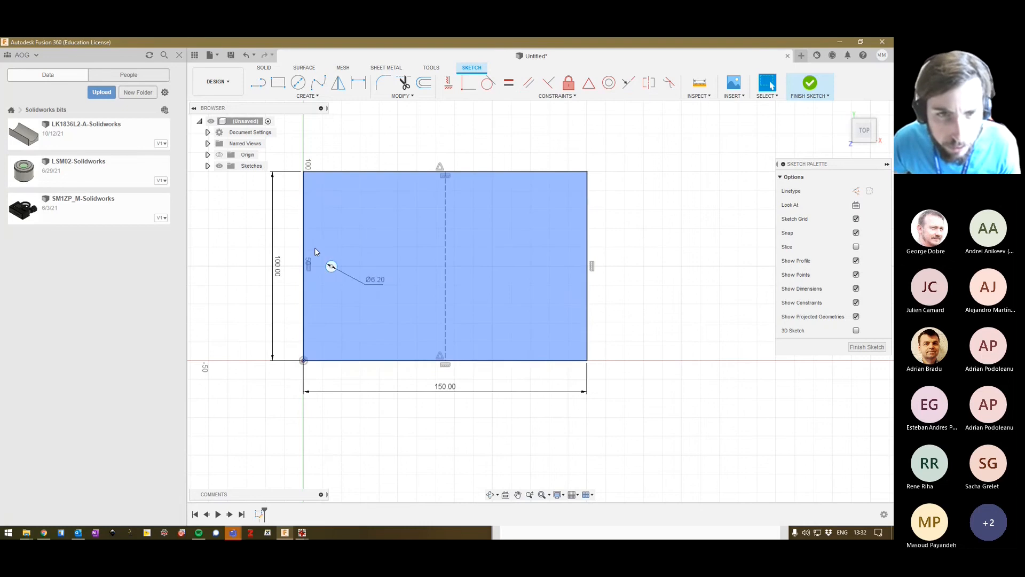
# Place a copy of the 6.2 mm circle at an X distance of 120 mm from the original.
pyautogui.click(331, 265)
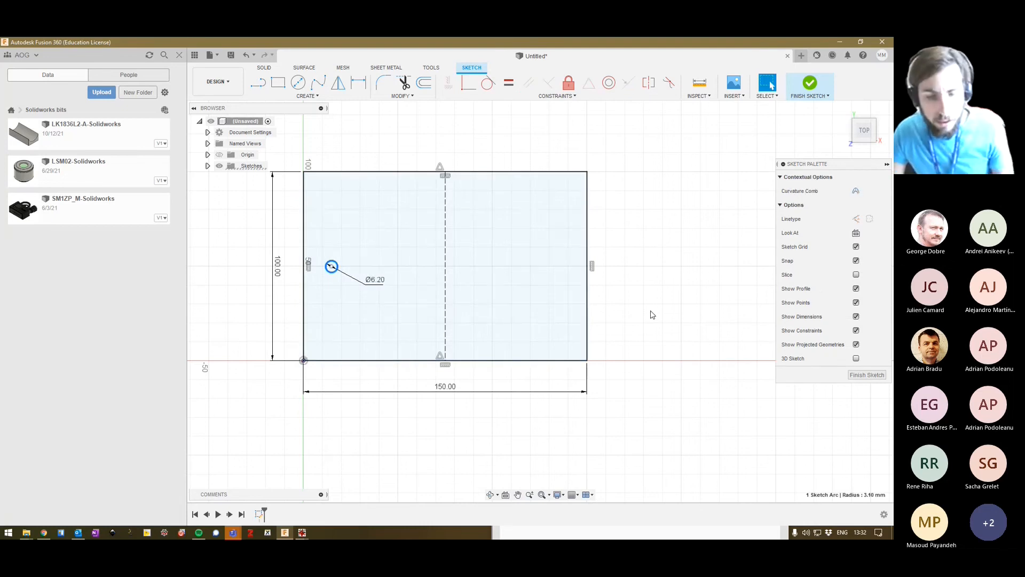
pyautogui.press('m')
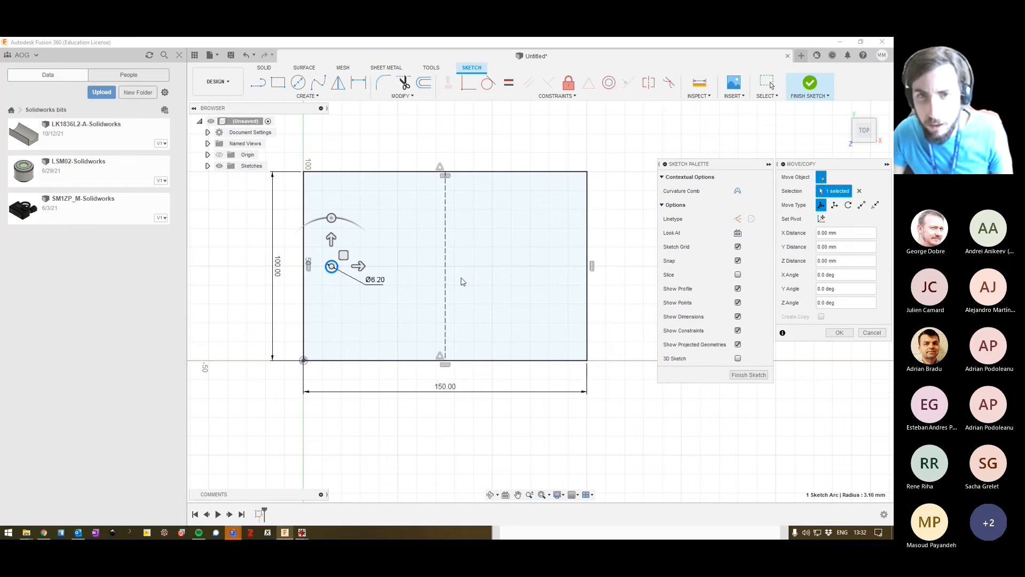
pyautogui.moveTo(357, 265); pyautogui.dragTo(585, 265)
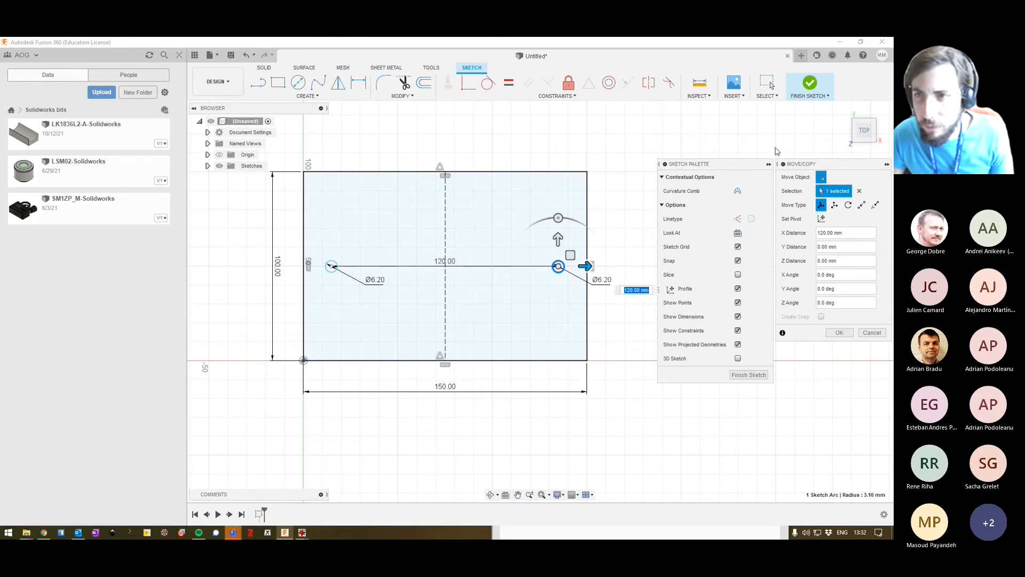
pyautogui.click(768, 164)
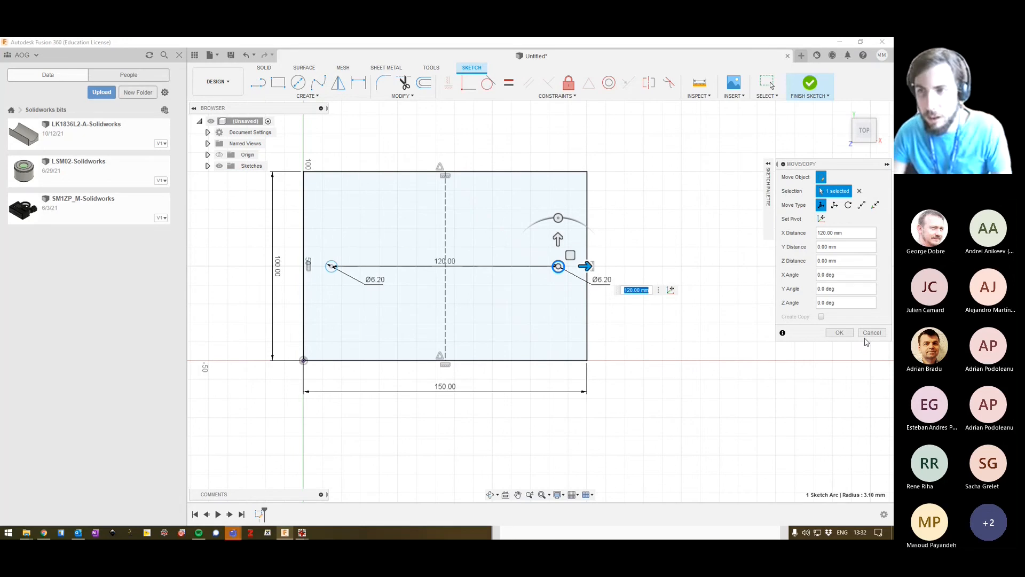
pyautogui.click(839, 332)
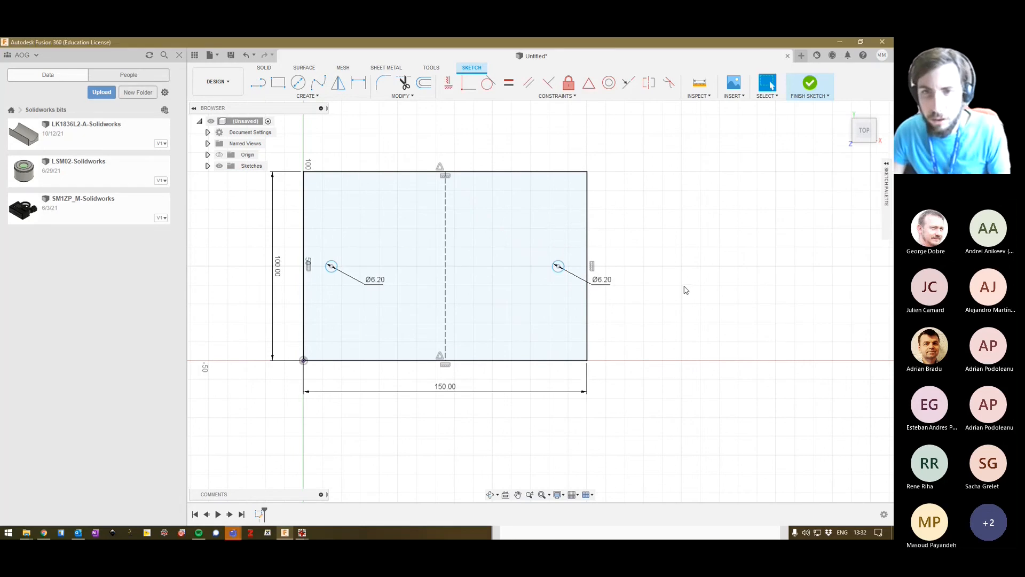
# Try to apply a symmetry constraint to the two 6.2 mm circles about the vertical construction line.
pyautogui.click(555, 267)
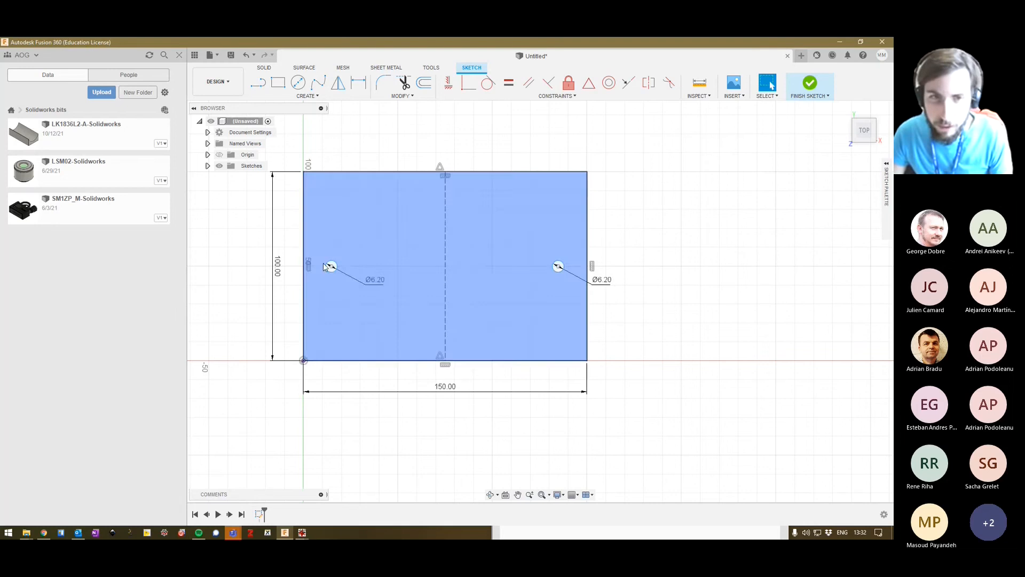
pyautogui.press('Escape')
pyautogui.click(575, 96)
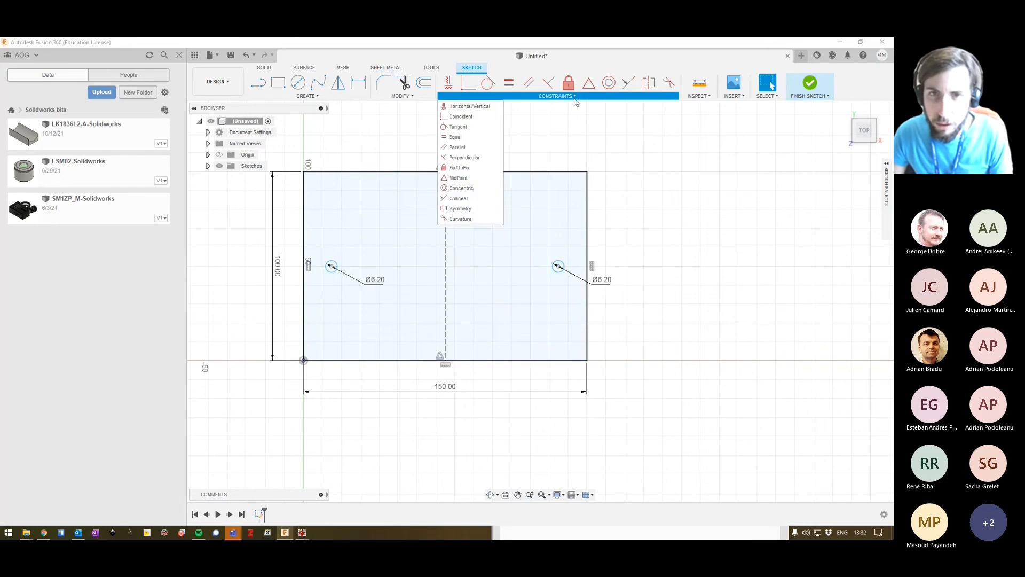
pyautogui.click(331, 266)
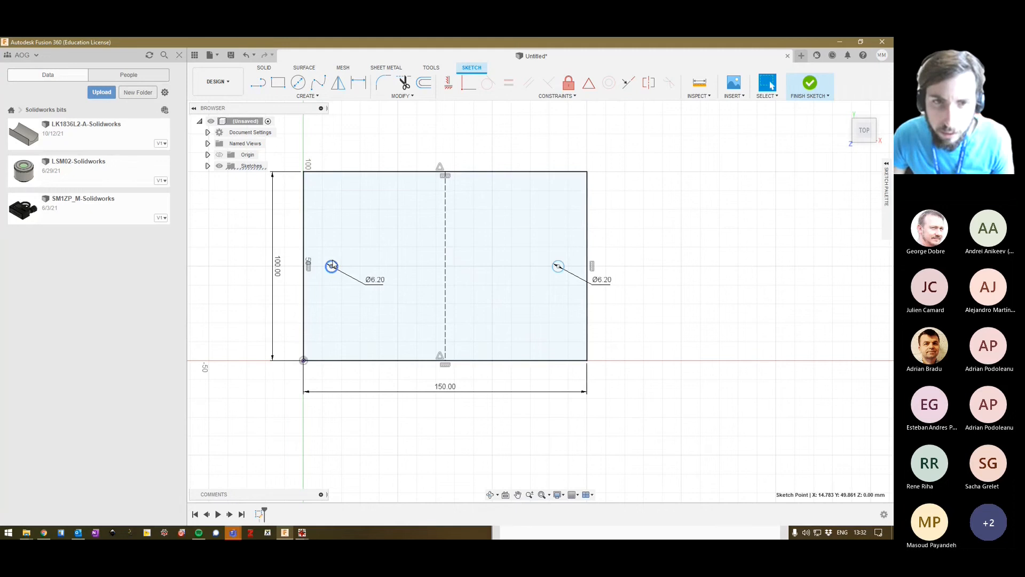
pyautogui.click(335, 262)
pyautogui.keyDown('shift'); pyautogui.click(446, 235); pyautogui.keyUp('shift')
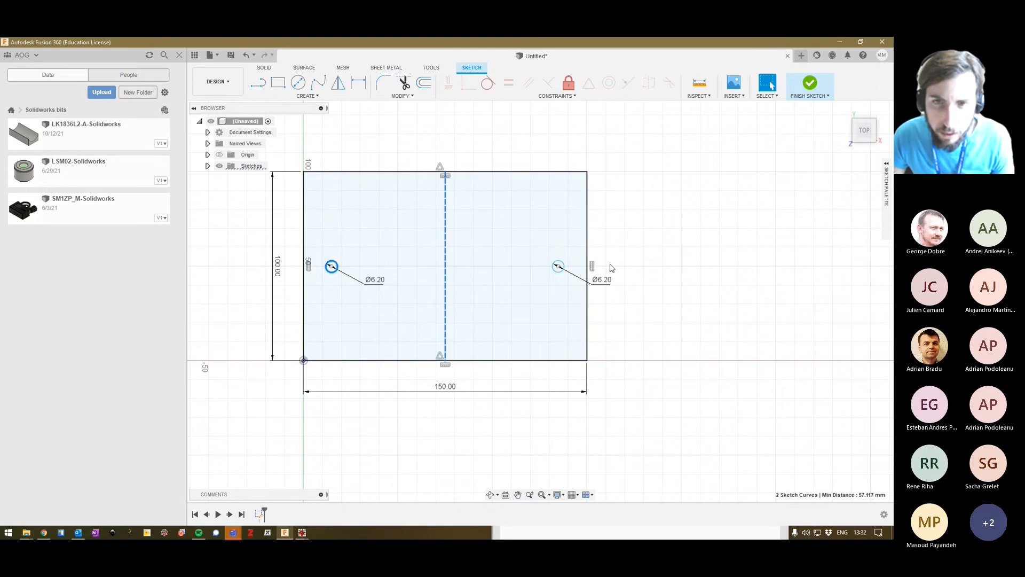
pyautogui.keyDown('shift'); pyautogui.click(566, 273); pyautogui.keyUp('shift')
pyautogui.click(568, 97)
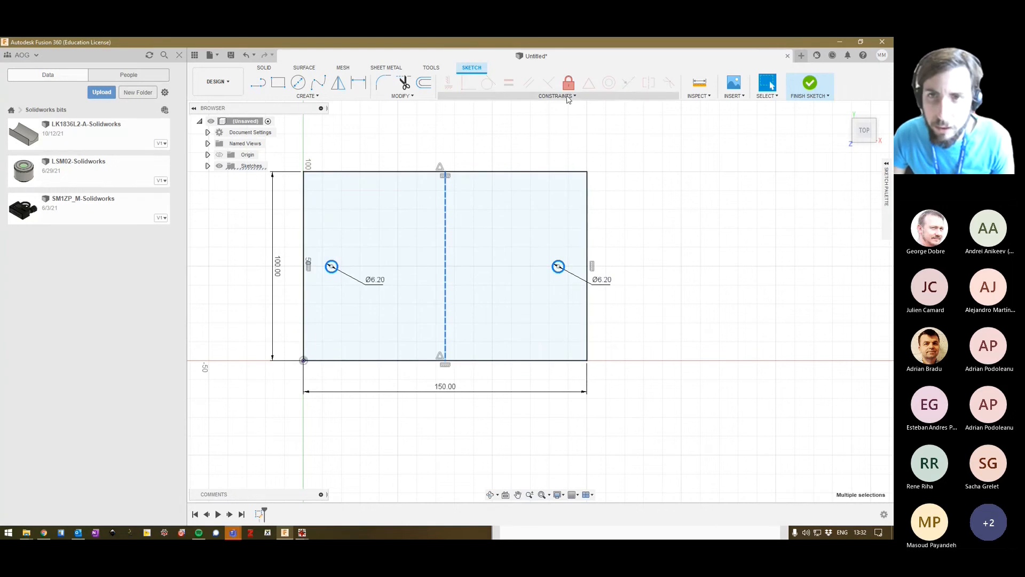
pyautogui.click(568, 102)
pyautogui.click(646, 202)
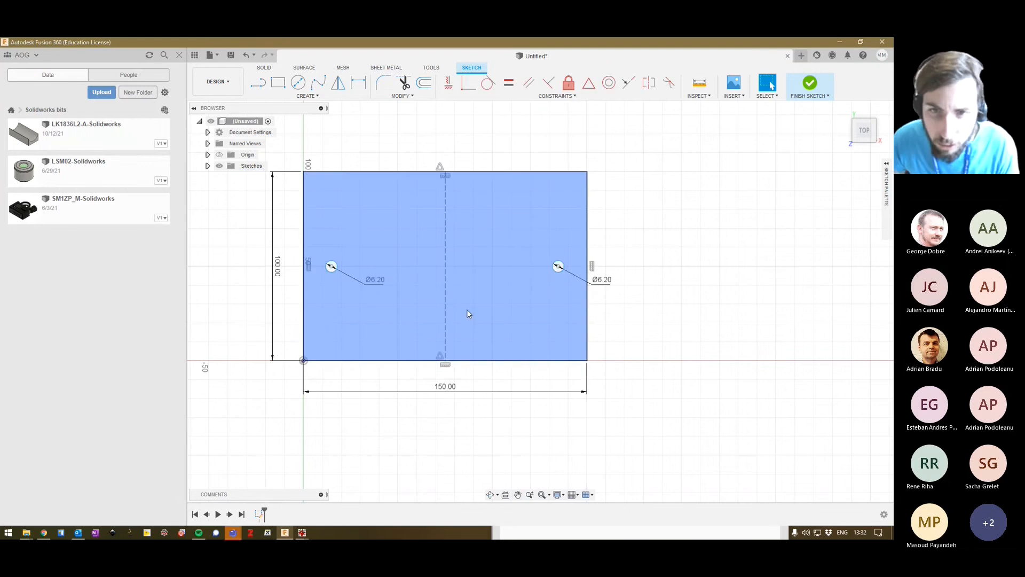
# Retry the symmetry constraint by selecting both circles first and the construction line last.
pyautogui.click(331, 268)
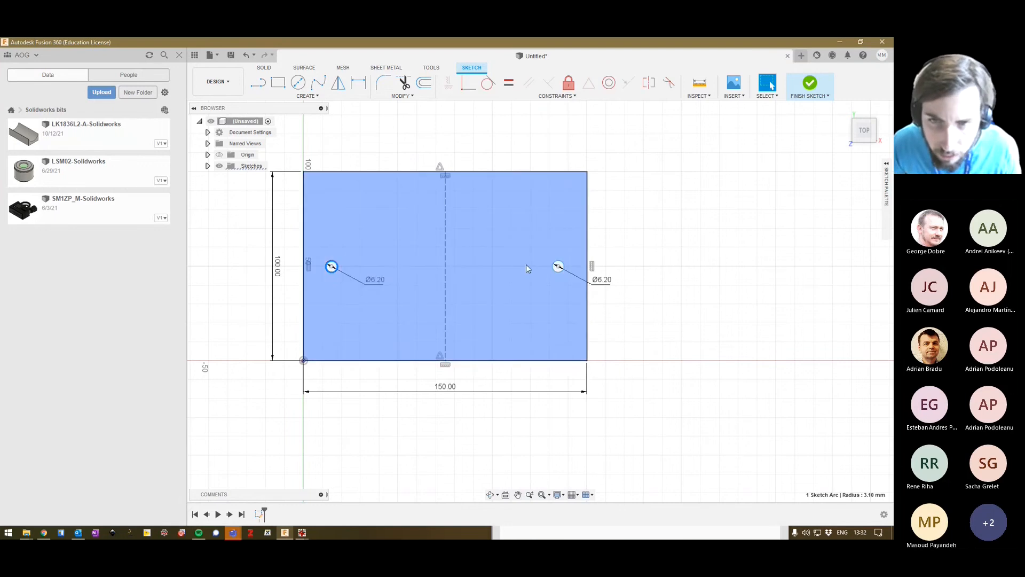
pyautogui.keyDown('shift'); pyautogui.click(557, 269); pyautogui.keyUp('shift')
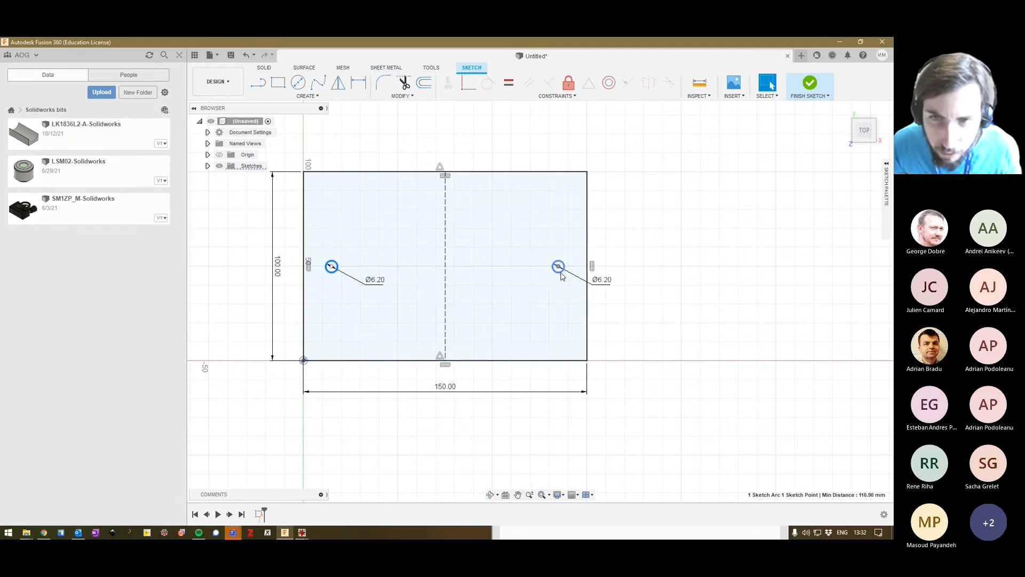
pyautogui.keyDown('shift'); pyautogui.click(457, 277); pyautogui.keyUp('shift')
pyautogui.keyDown('shift'); pyautogui.click(445, 277); pyautogui.keyUp('shift')
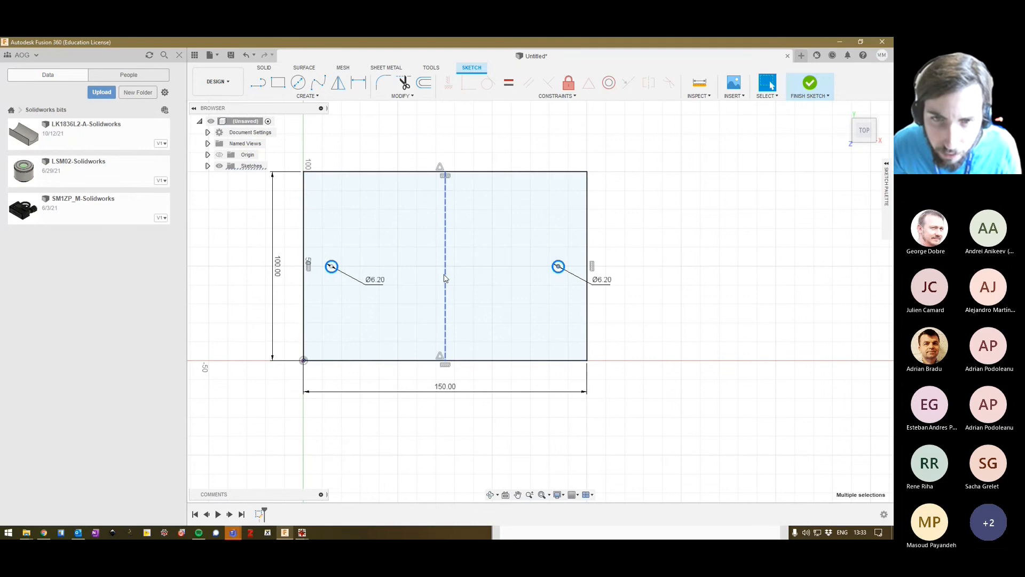
pyautogui.click(539, 96)
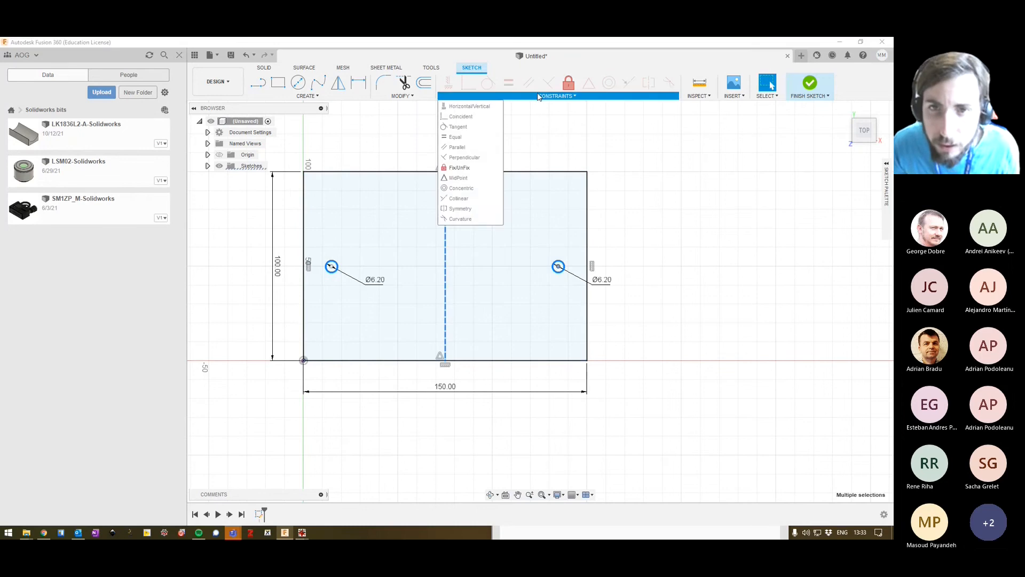
pyautogui.click(538, 96)
pyautogui.click(540, 140)
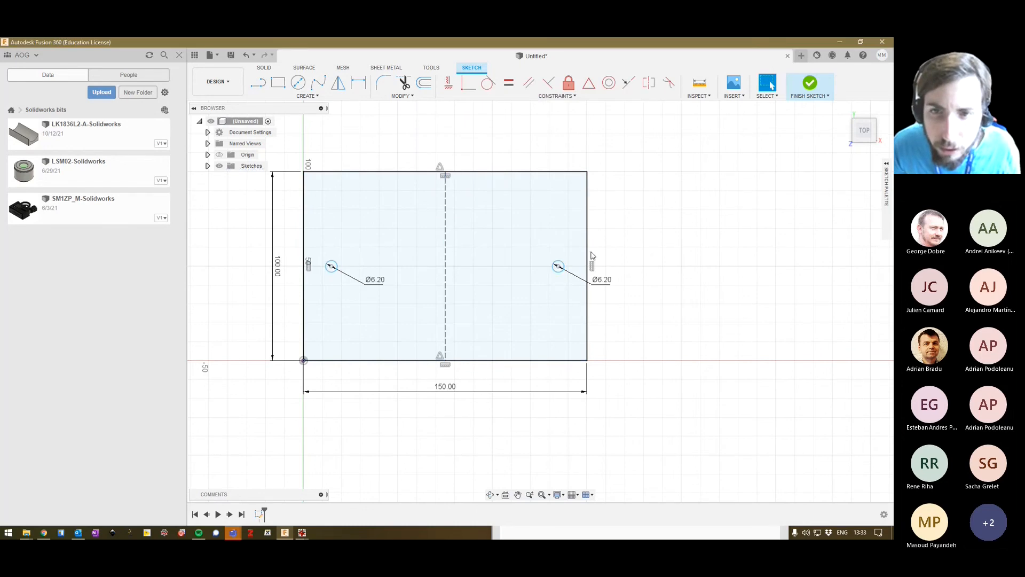
# Apply a symmetry constraint to the two 6.2 mm circles about the plate's vertical construction line.
pyautogui.click(556, 272)
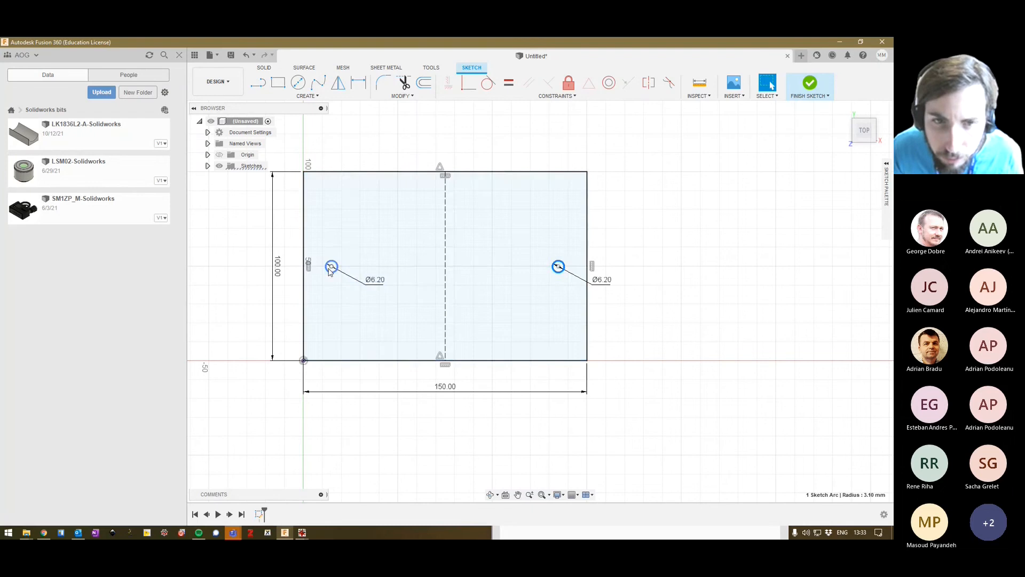
pyautogui.keyDown('ctrl'); pyautogui.click(333, 269); pyautogui.keyUp('ctrl')
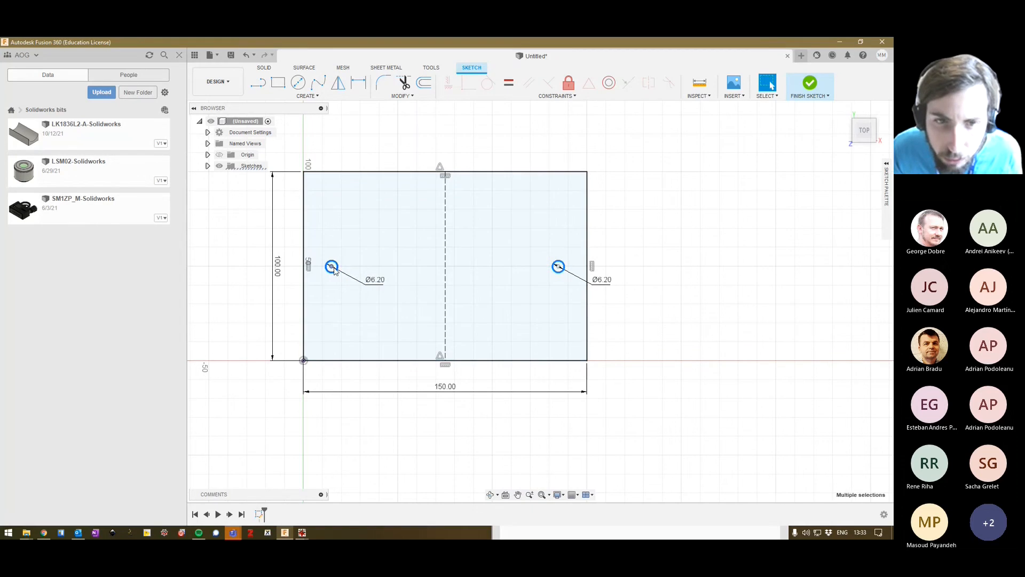
pyautogui.click(570, 96)
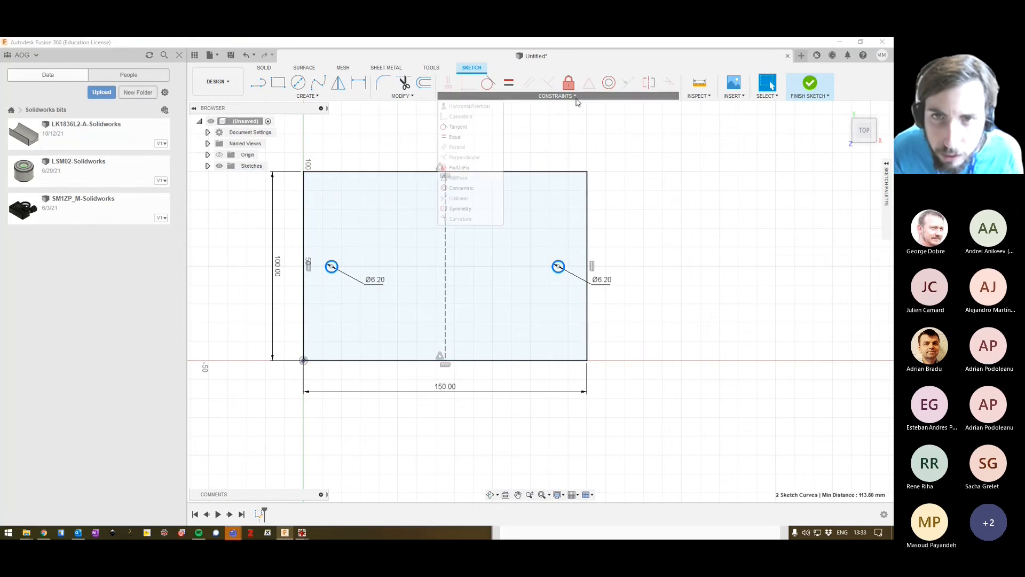
pyautogui.click(455, 208)
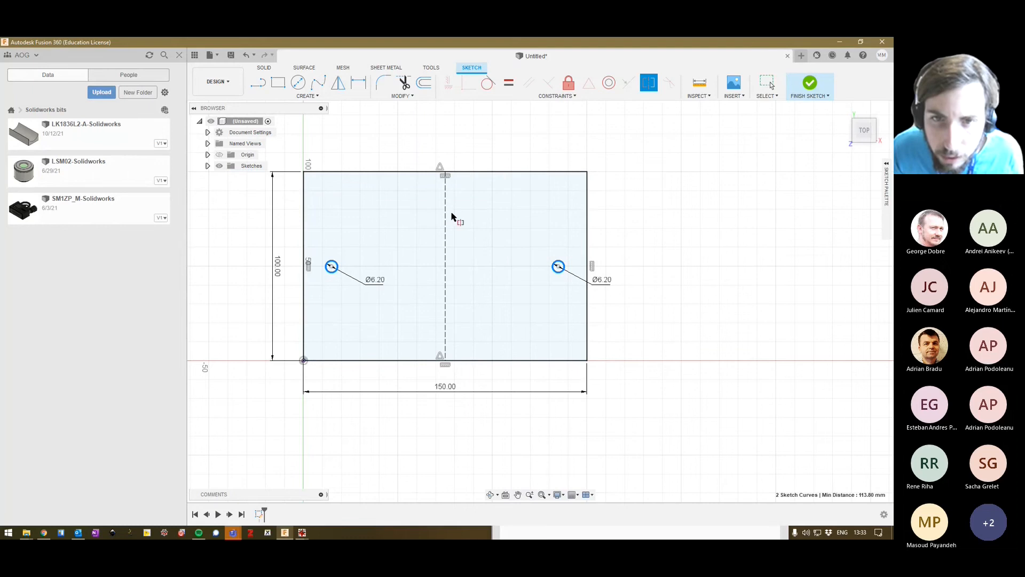
pyautogui.click(445, 216)
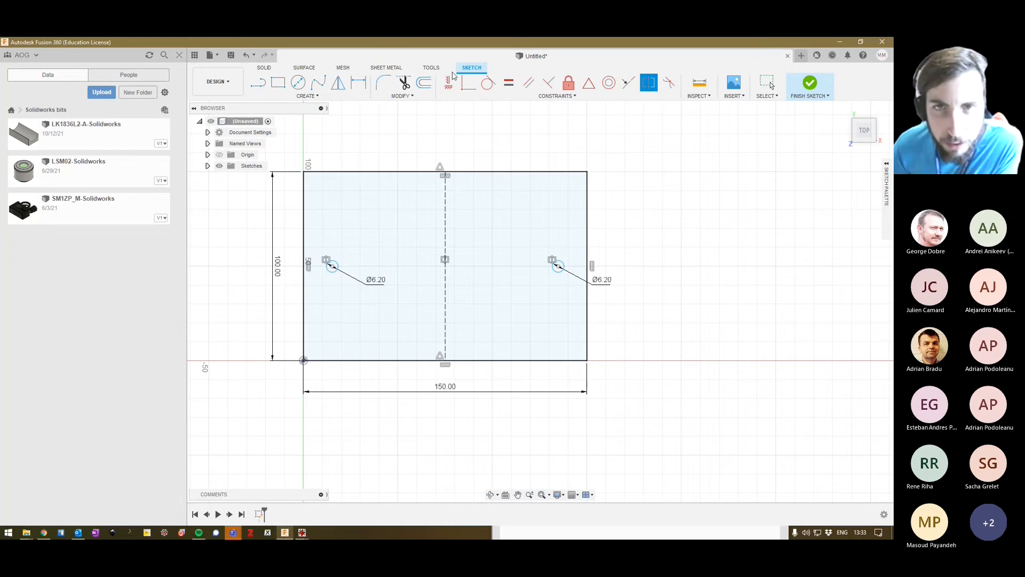
pyautogui.press('Escape')
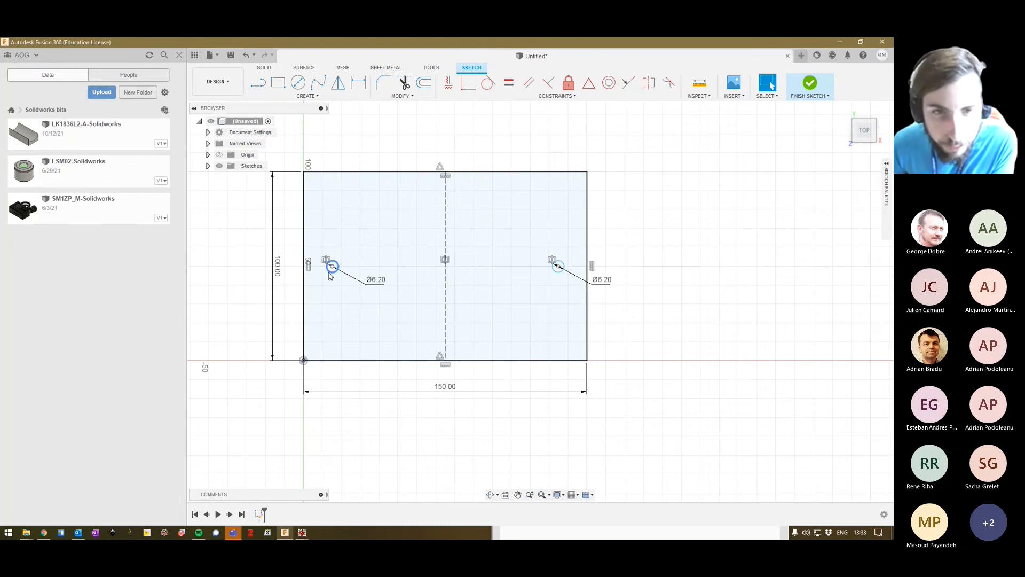
# Move the left circle outward to about 10 mm from the plate's left edge and fix its centre point in place.
pyautogui.moveTo(330, 272)
pyautogui.mouseDown()
pyautogui.moveTo(368, 269)
pyautogui.moveTo(355, 211)
pyautogui.moveTo(325, 242)
pyautogui.moveTo(357, 317)
pyautogui.moveTo(334, 268)
pyautogui.moveTo(324, 274)
pyautogui.mouseUp()
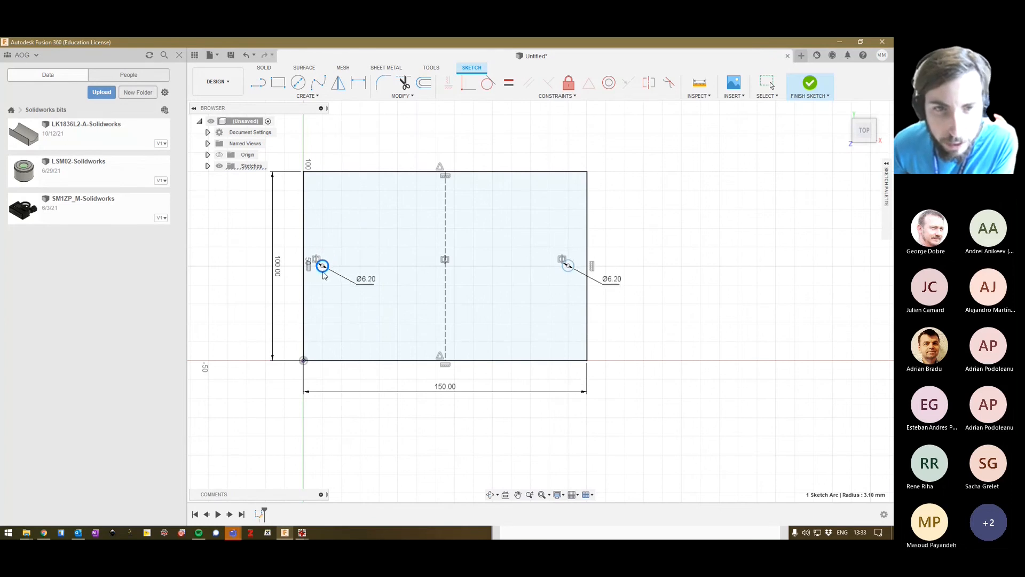
pyautogui.click(418, 130)
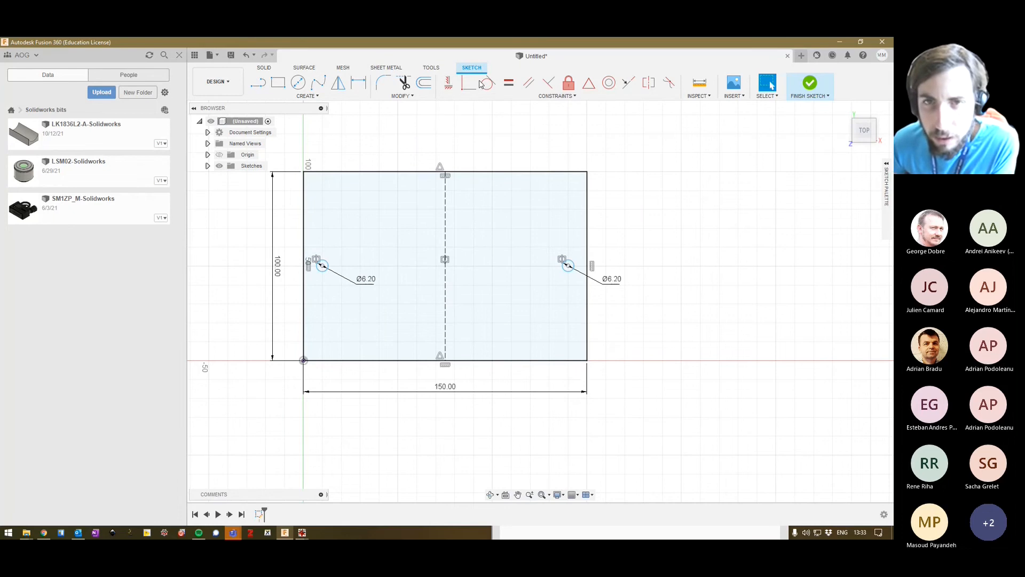
pyautogui.click(544, 97)
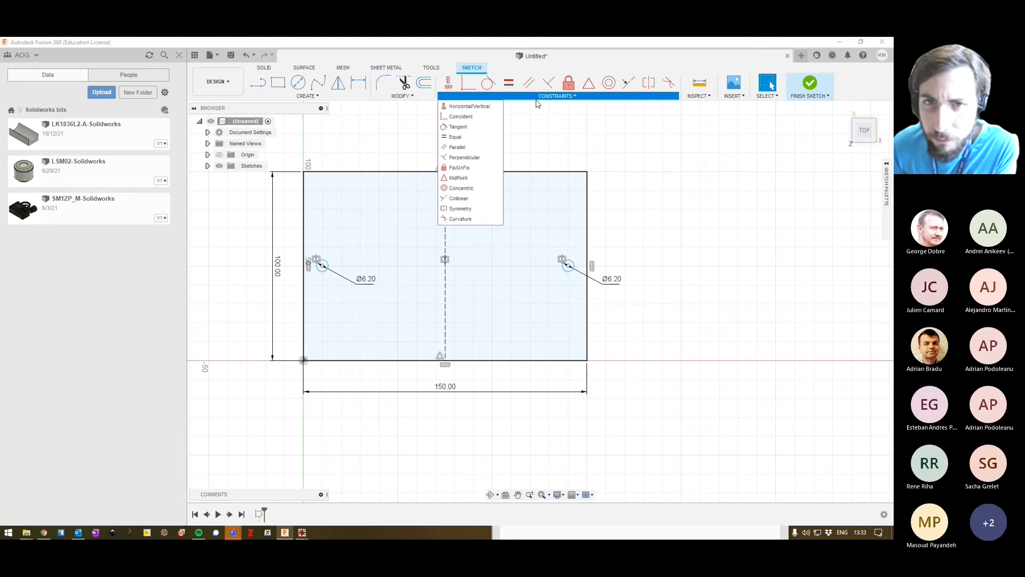
pyautogui.click(568, 82)
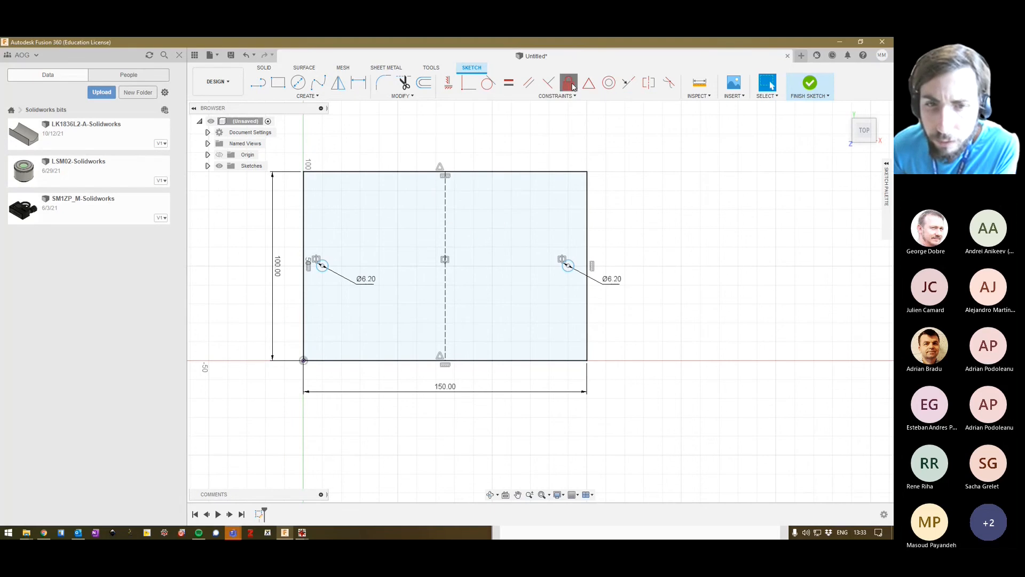
pyautogui.click(321, 266)
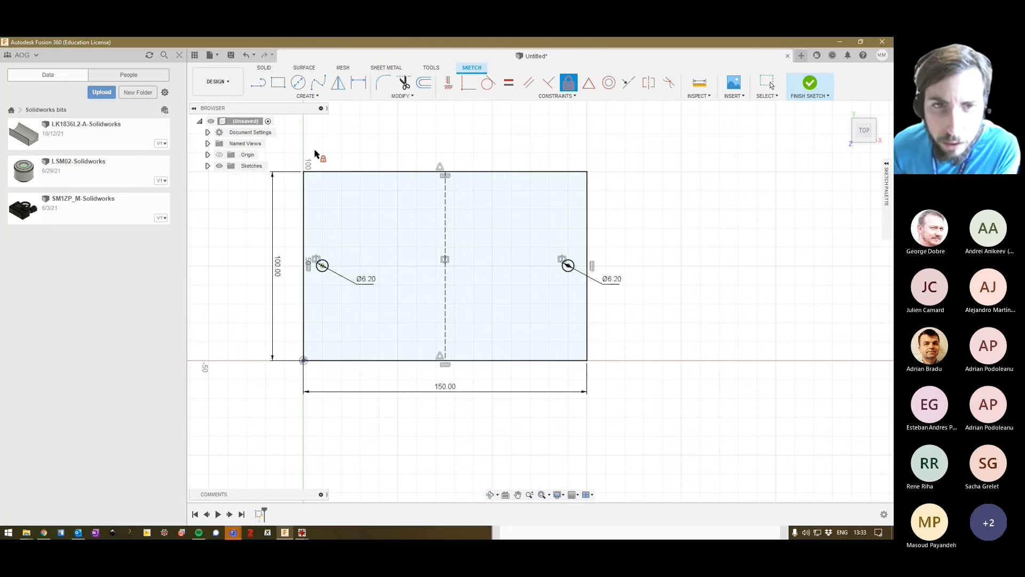
pyautogui.press('Escape')
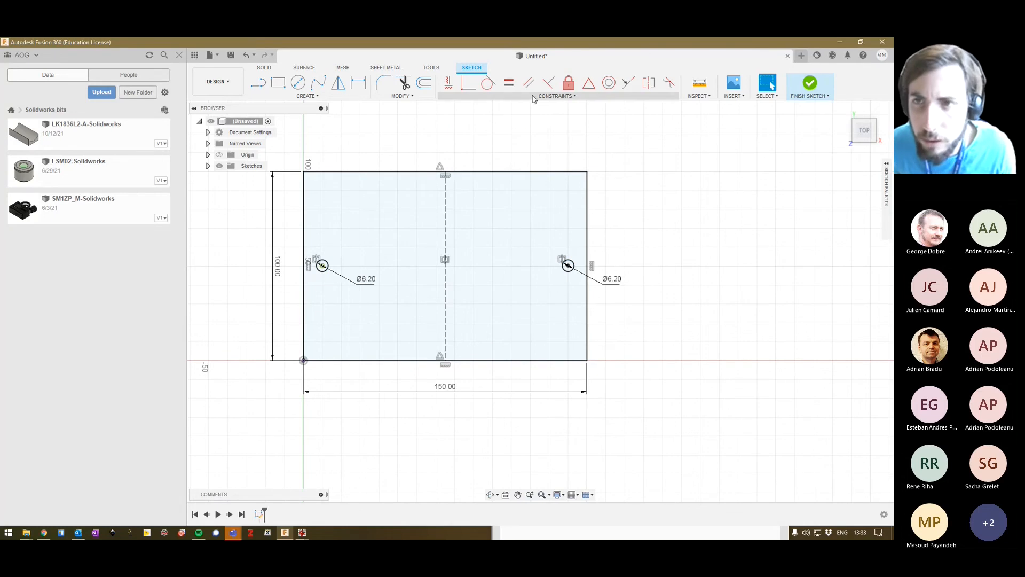
pyautogui.click(593, 97)
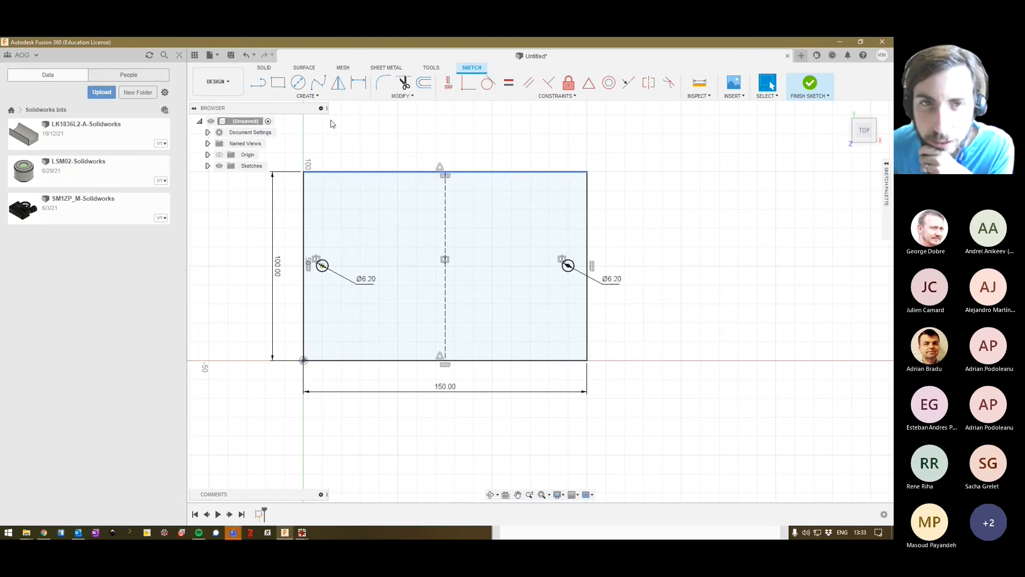
# Add a driven dimension from the left circle's centre to the plate's left edge, placed above the plate.
pyautogui.click(359, 88)
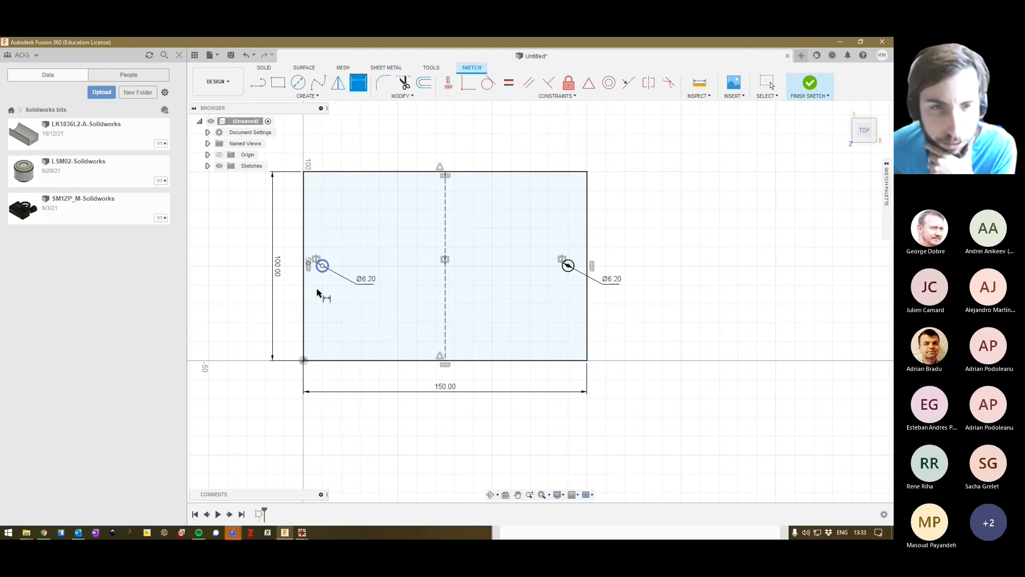
pyautogui.click(322, 266)
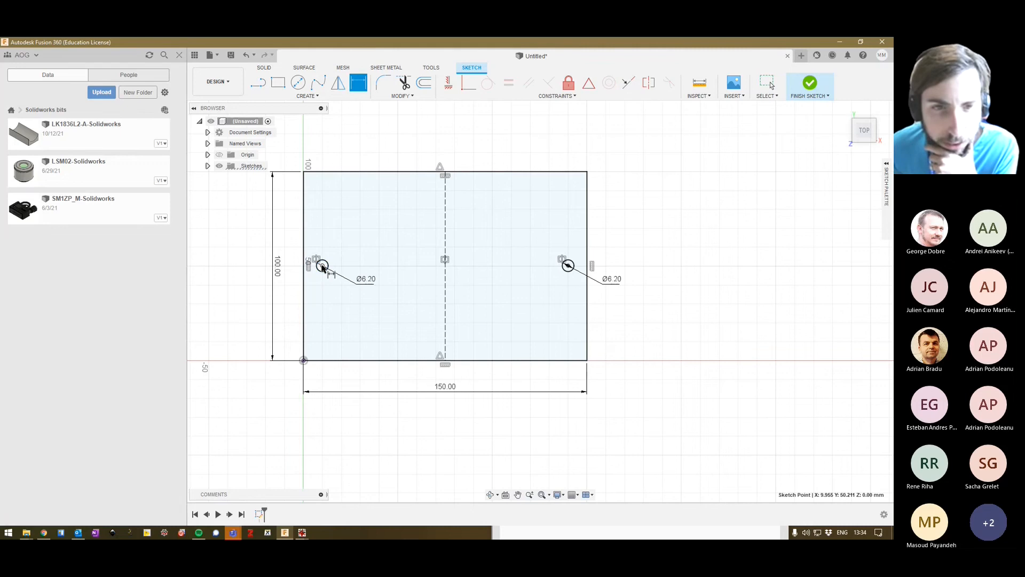
pyautogui.click(303, 236)
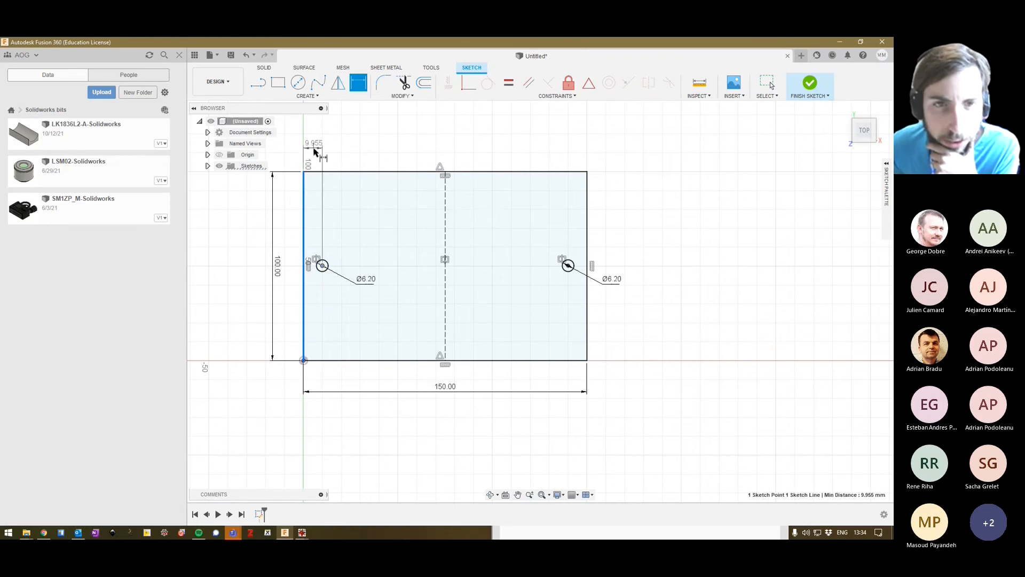
pyautogui.click(314, 152)
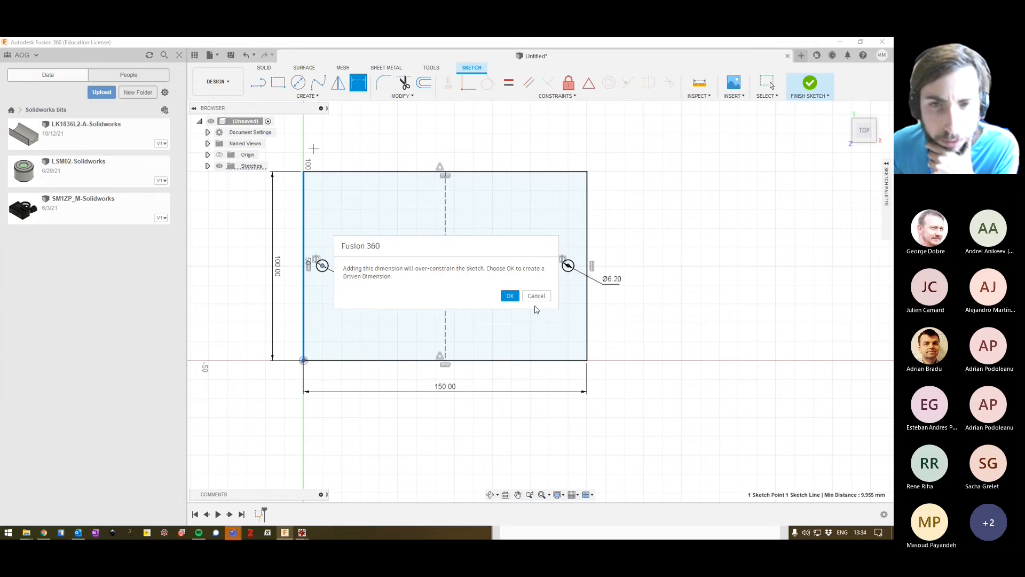
pyautogui.click(510, 295)
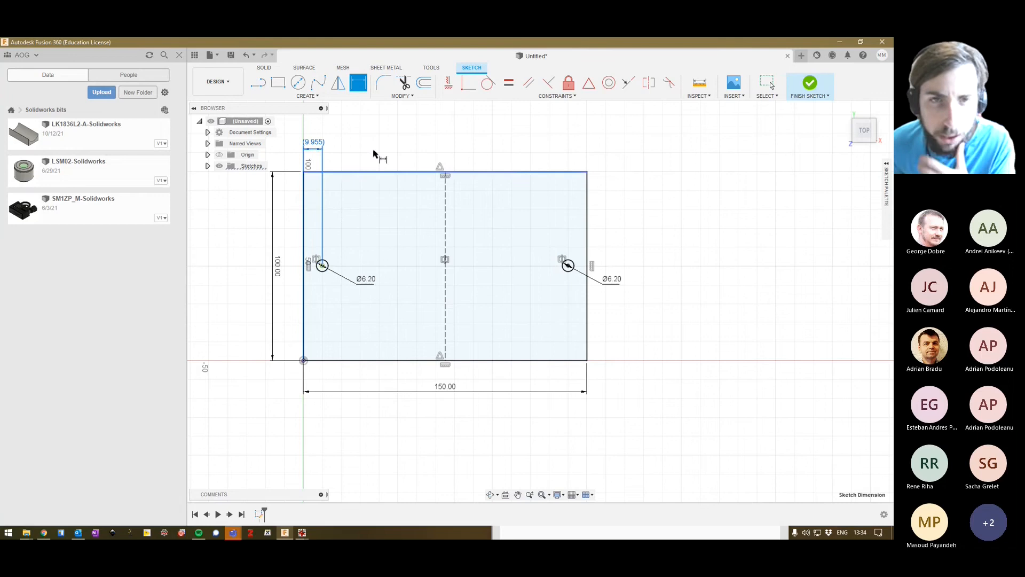
pyautogui.press('Escape')
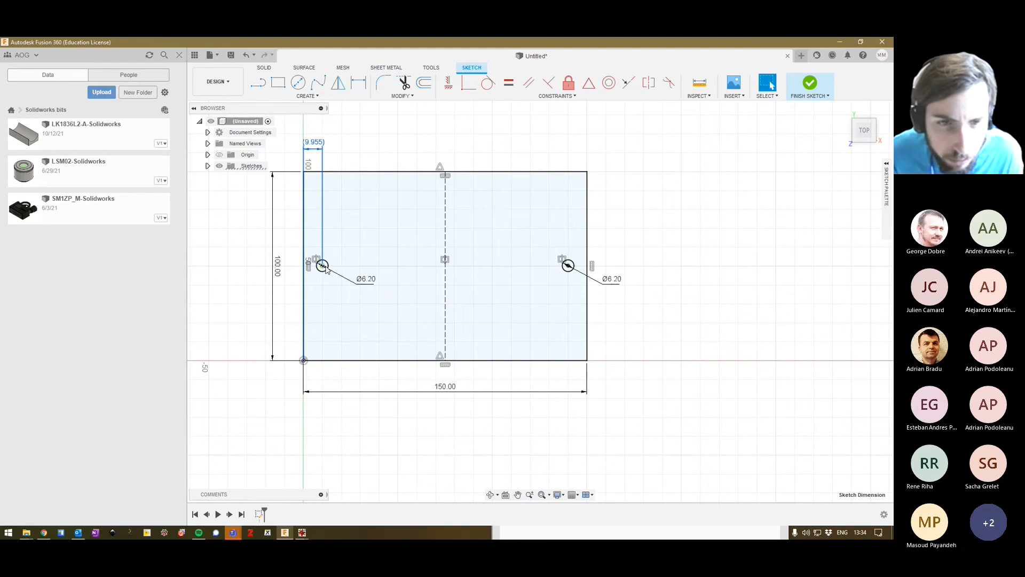
pyautogui.click(323, 272)
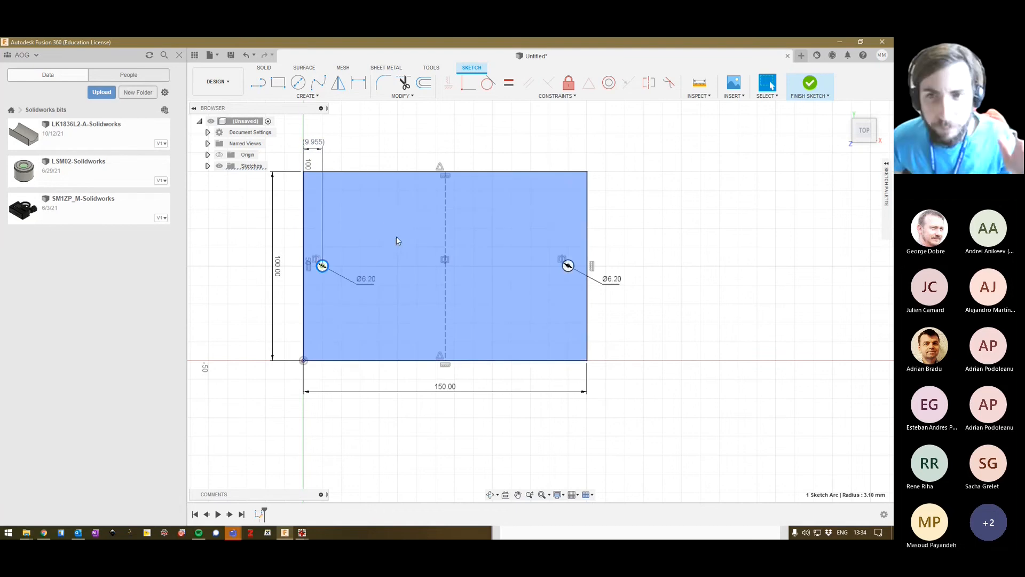
pyautogui.click(357, 118)
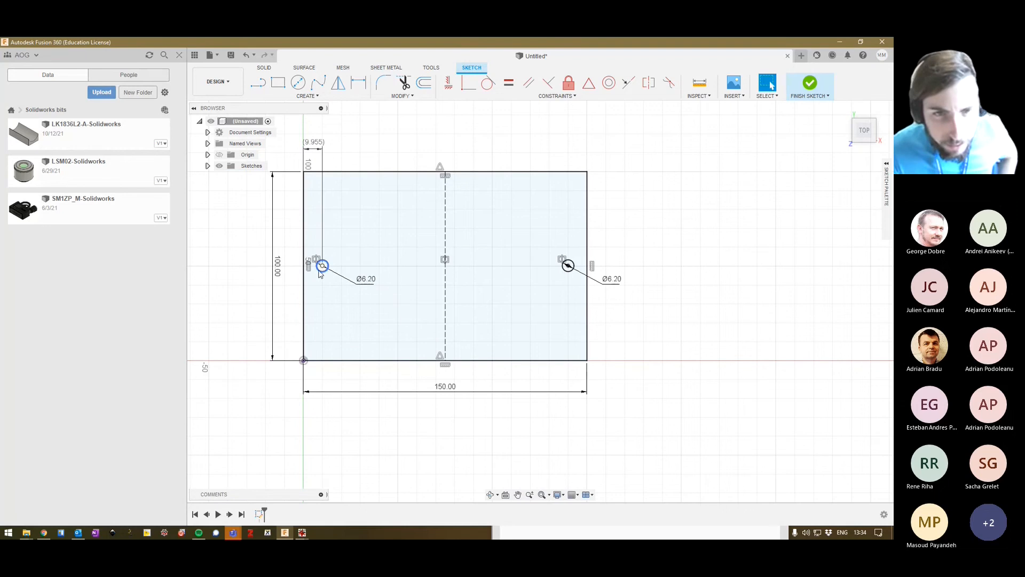
pyautogui.click(313, 142)
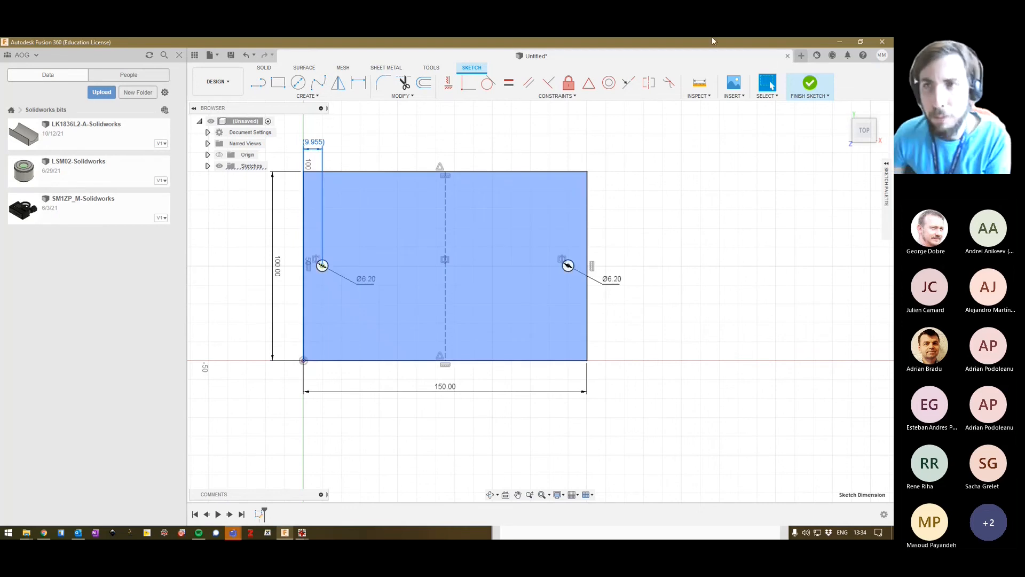
# Finish the sketch and extrude the plate profile, without the two holes, 10 mm upward as a new body.
pyautogui.click(816, 85)
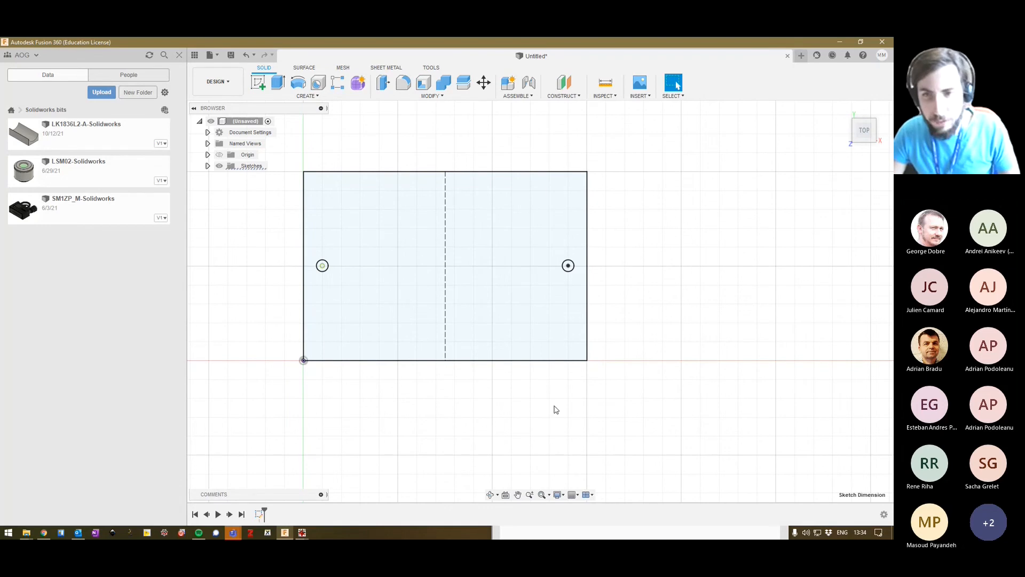
pyautogui.moveTo(558, 393)
pyautogui.keyDown('shift'); pyautogui.mouseDown(button='middle')
pyautogui.moveTo(553, 334)
pyautogui.moveTo(523, 339)
pyautogui.moveTo(544, 324)
pyautogui.mouseUp(button='middle'); pyautogui.keyUp('shift')
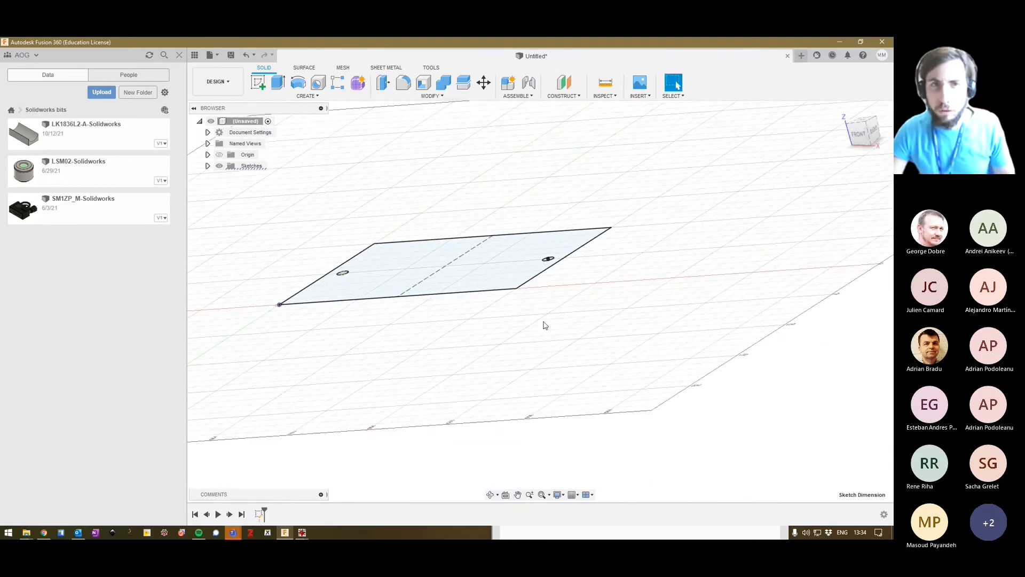
pyautogui.click(279, 84)
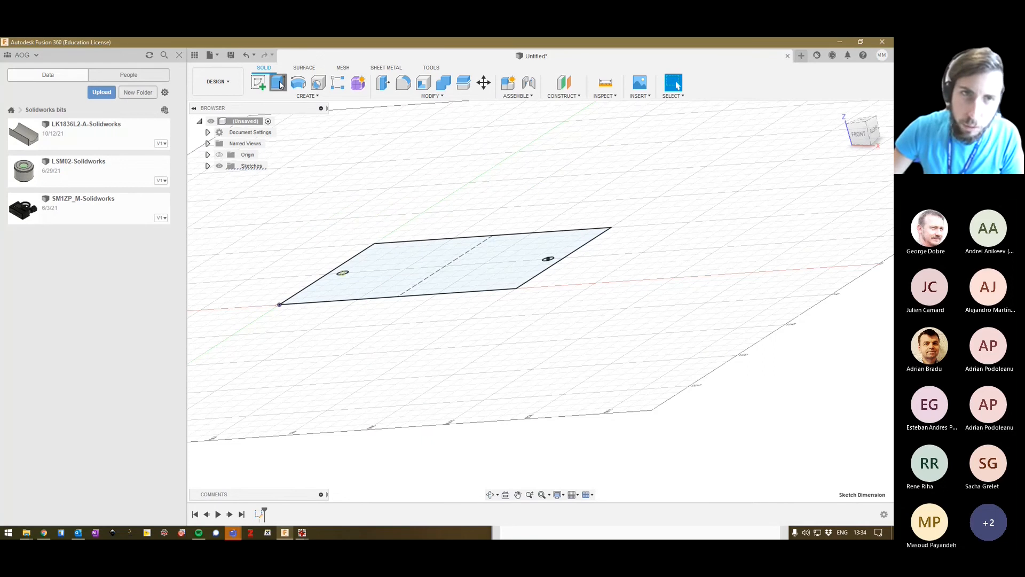
pyautogui.click(409, 280)
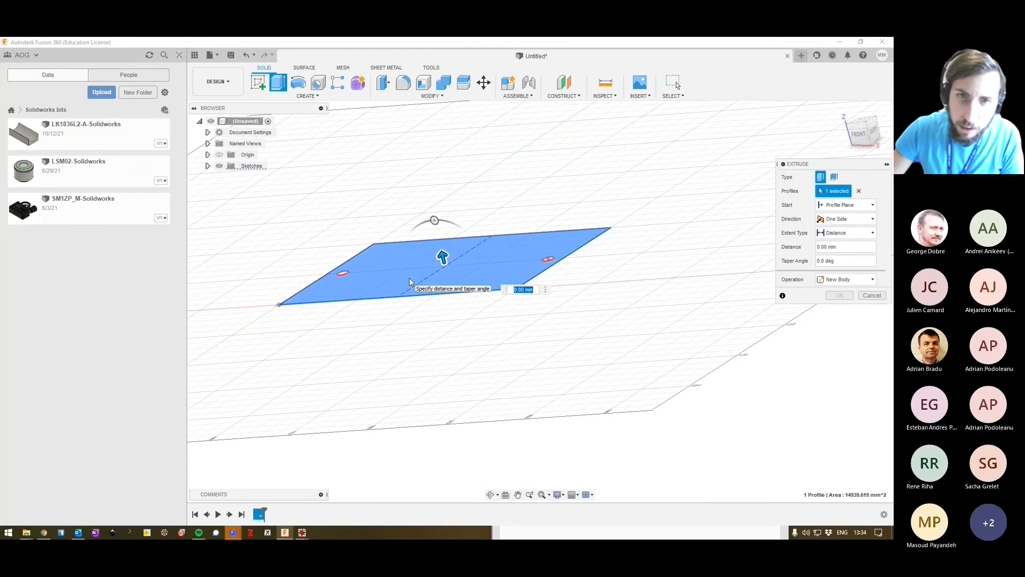
pyautogui.moveTo(442, 257); pyautogui.dragTo(438, 238)
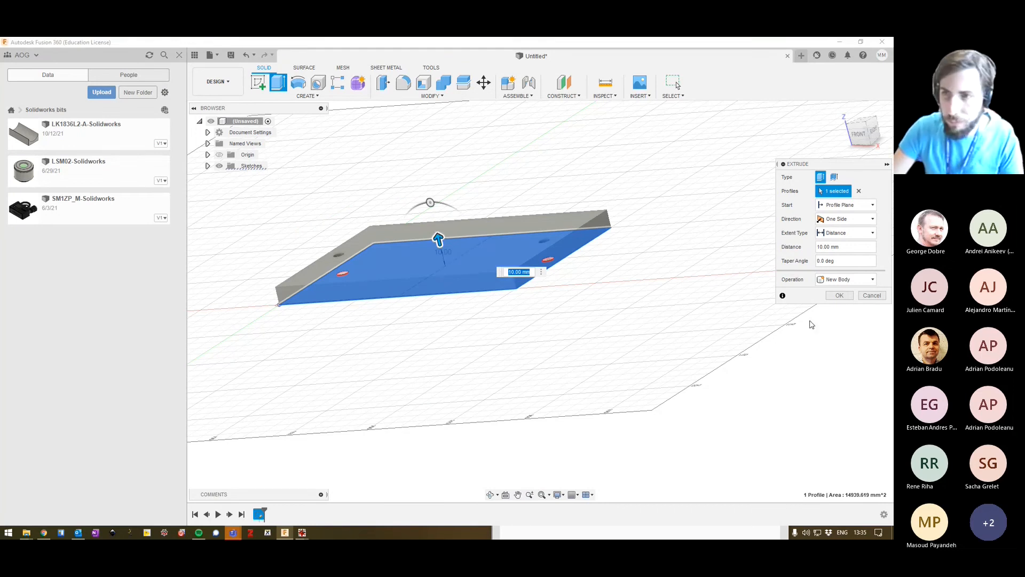
pyautogui.click(839, 296)
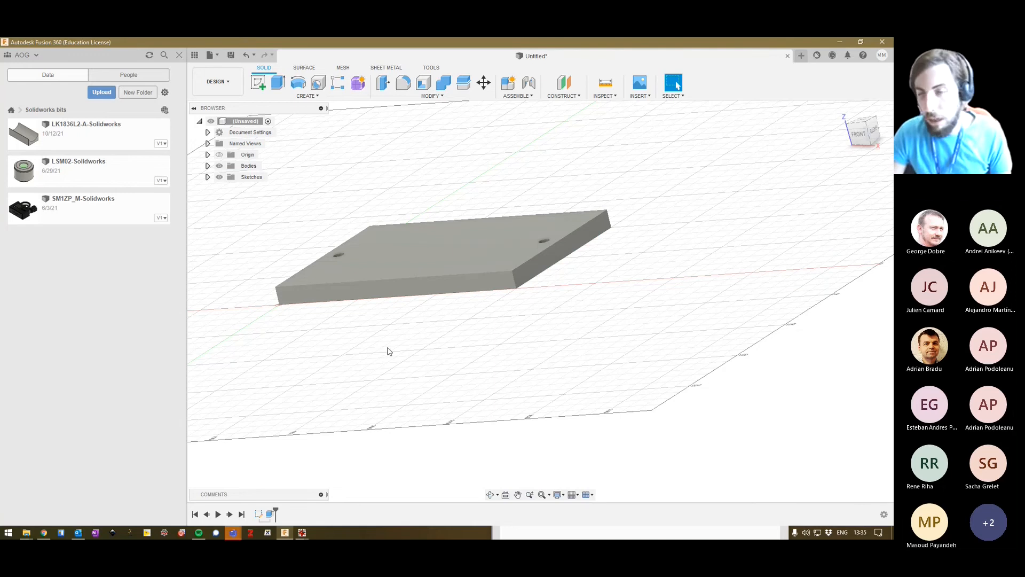
pyautogui.keyDown('shift'); pyautogui.moveTo(371, 325); pyautogui.dragTo(421, 322, button='middle'); pyautogui.keyUp('shift')
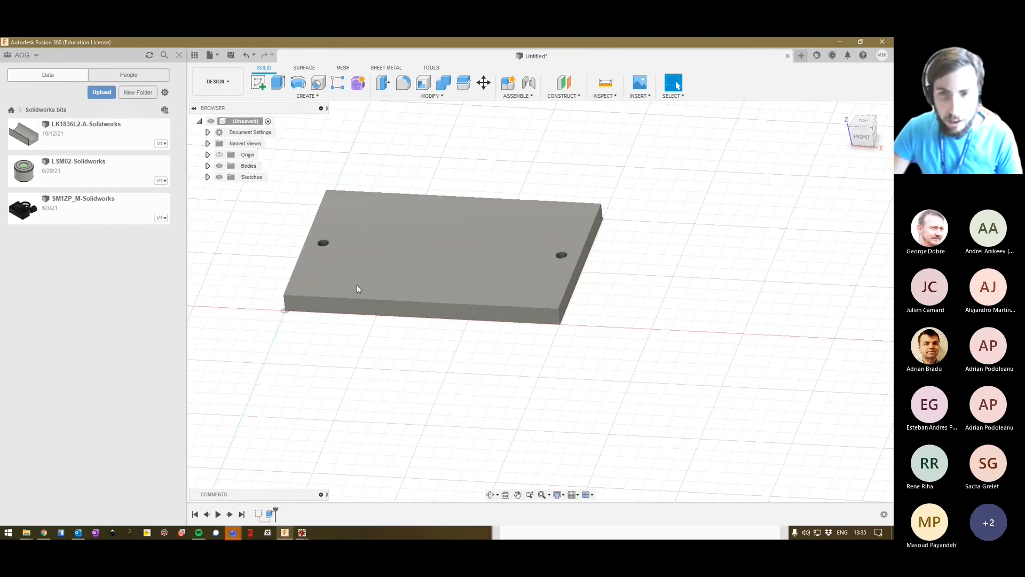
# Switch to canvas (1).png in IrfanView to check the hand-drawn plate layout, then return to Fusion 360.
pyautogui.hotkey('alt', 'Tab')
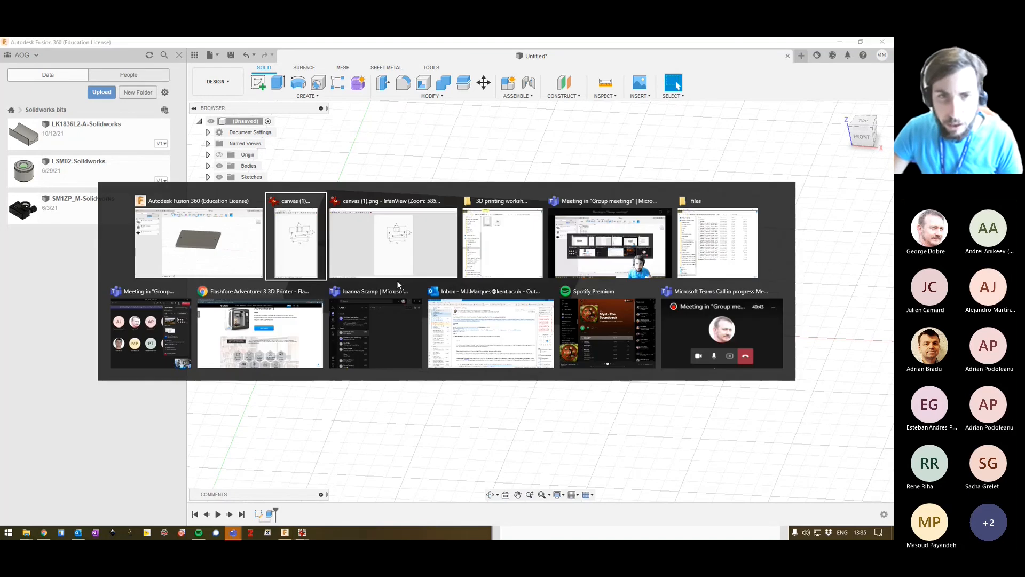
pyautogui.click(388, 248)
pyautogui.moveTo(612, 43); pyautogui.dragTo(687, 70)
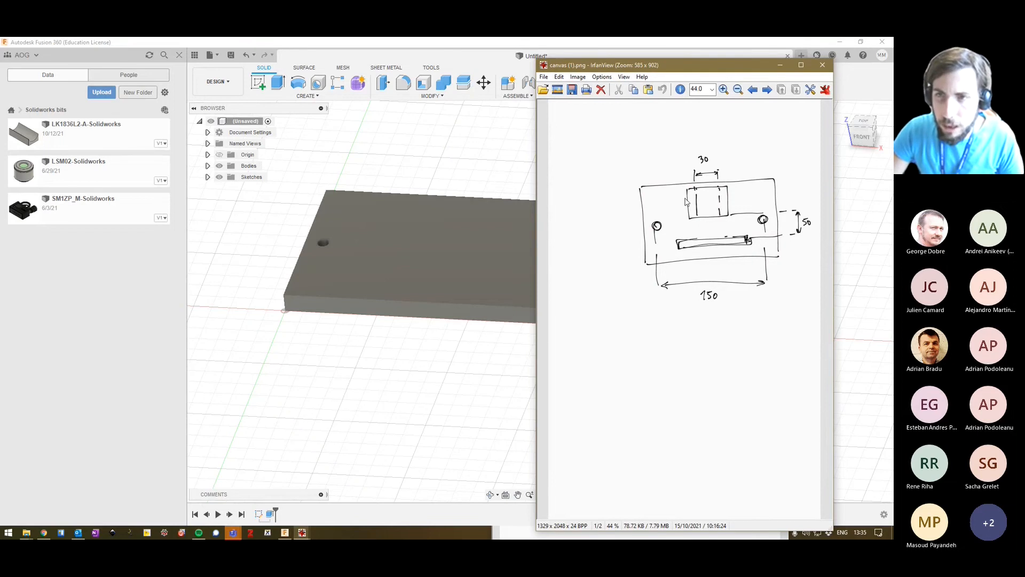
pyautogui.click(453, 60)
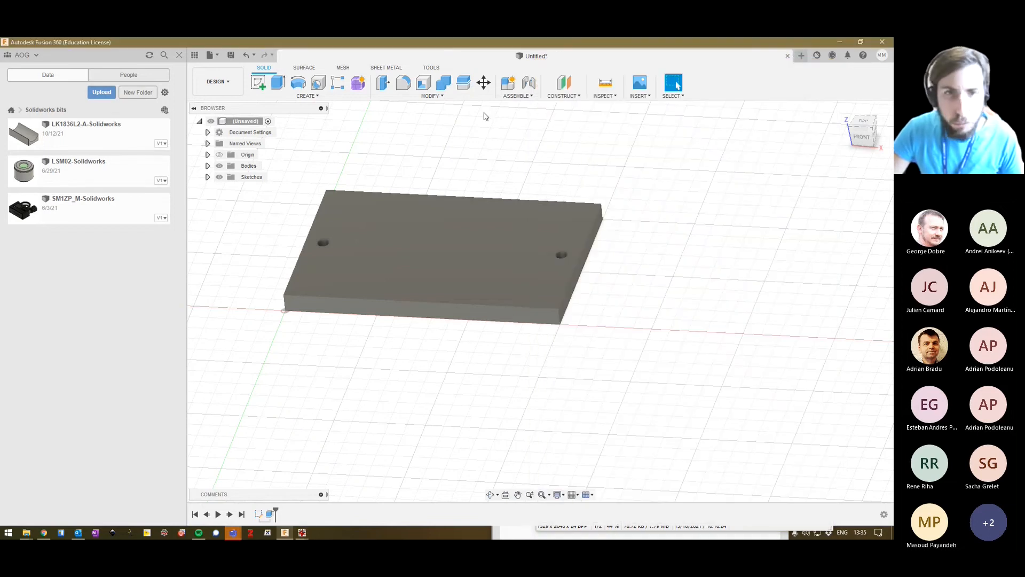
# Start a new sketch on the plate's top face.
pyautogui.click(406, 217)
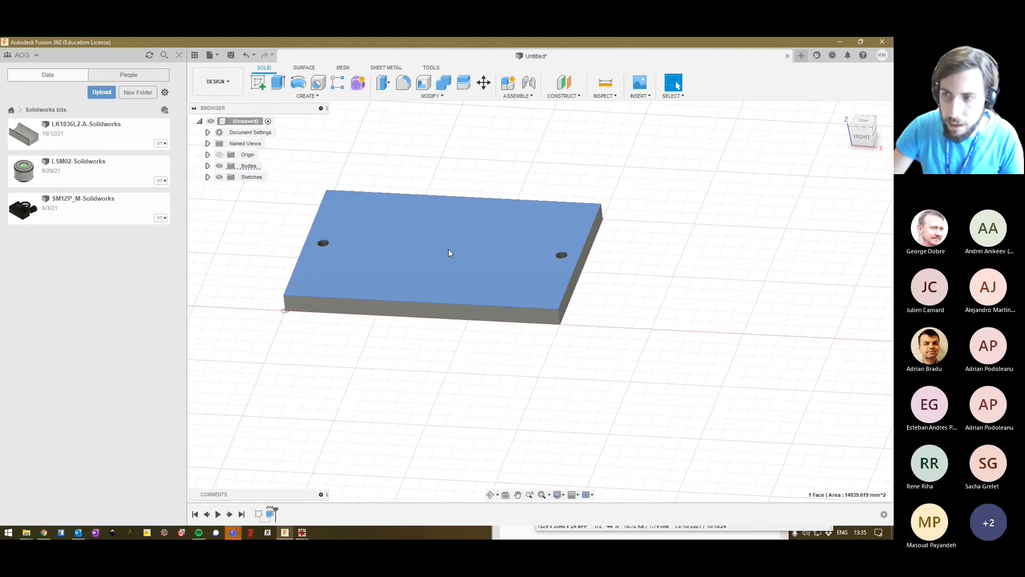
pyautogui.click(258, 82)
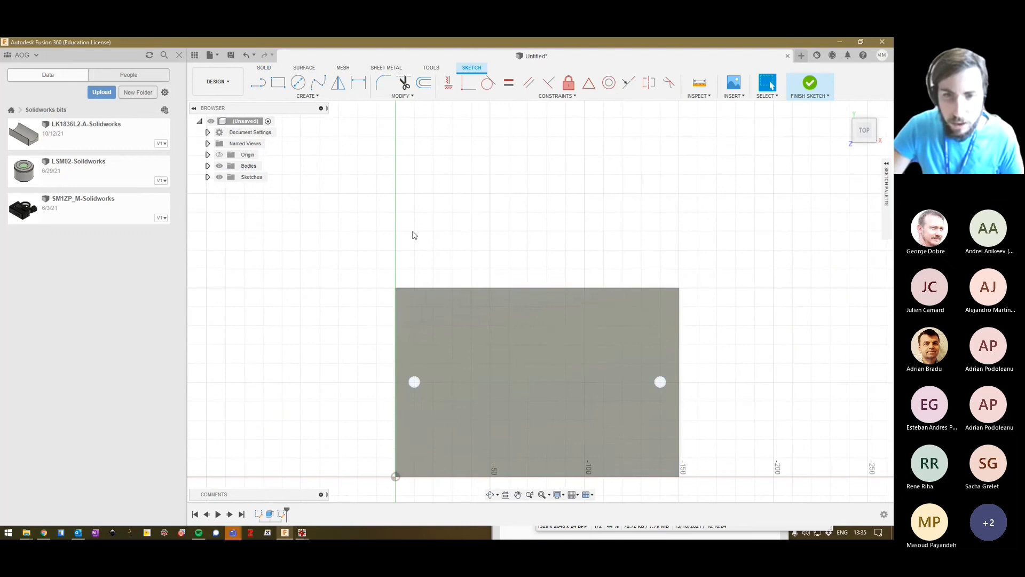
pyautogui.moveTo(421, 227); pyautogui.dragTo(335, 183, button='middle')
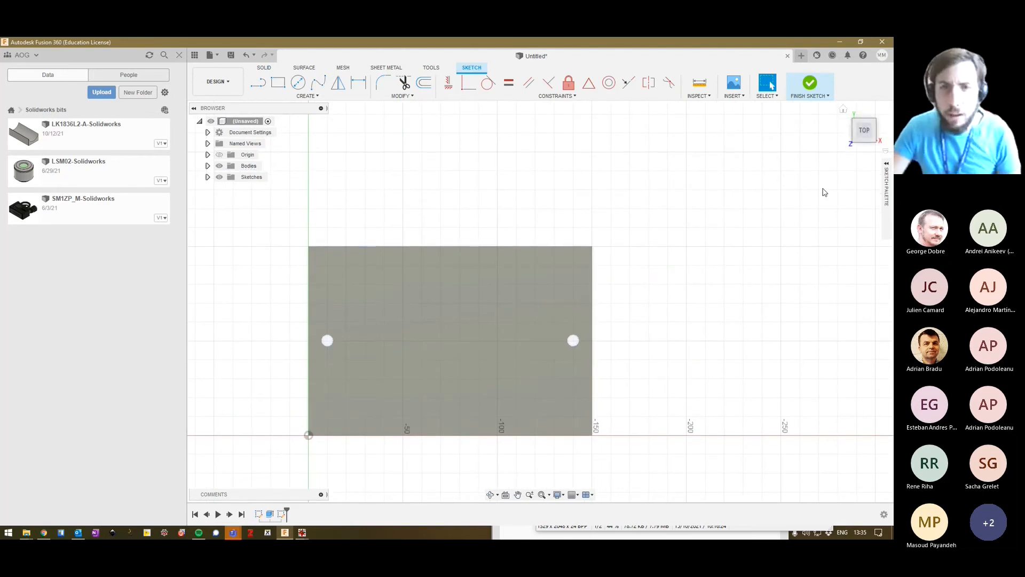
# Sketch a two-point rectangle 35 mm wide and 40 mm high on the upper middle of the plate's top face.
pyautogui.click(867, 149)
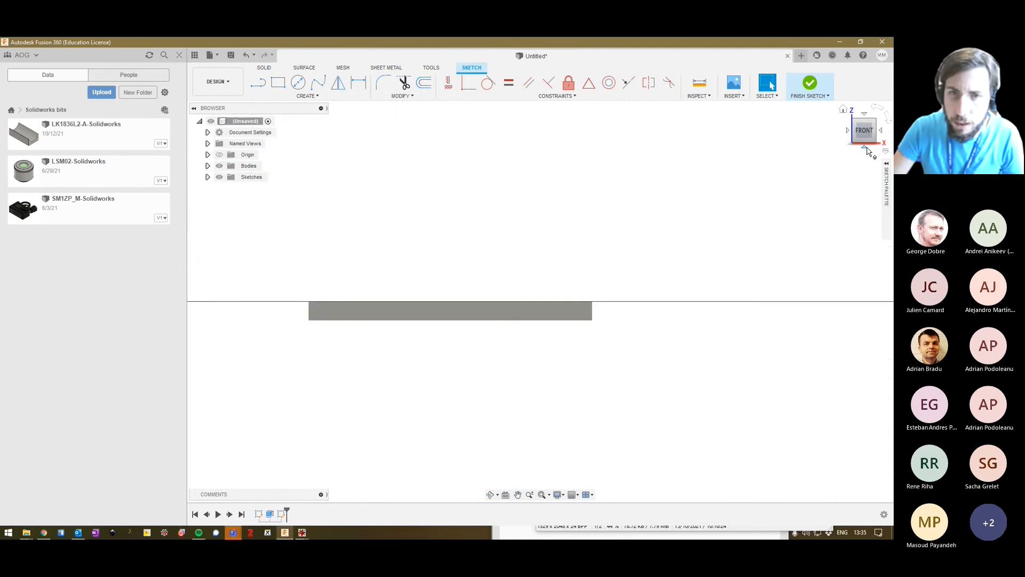
pyautogui.click(865, 115)
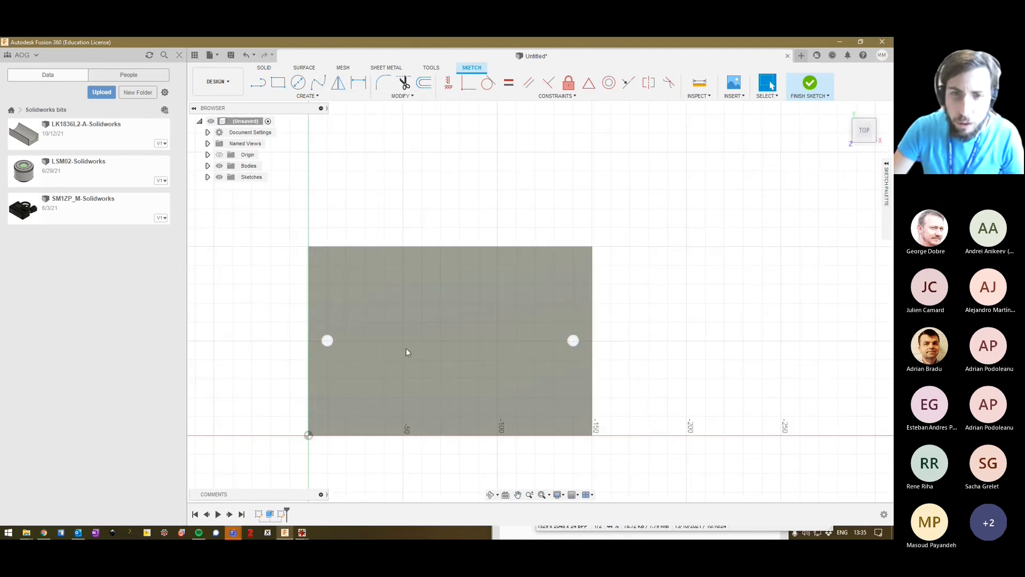
pyautogui.click(503, 377)
pyautogui.click(636, 374)
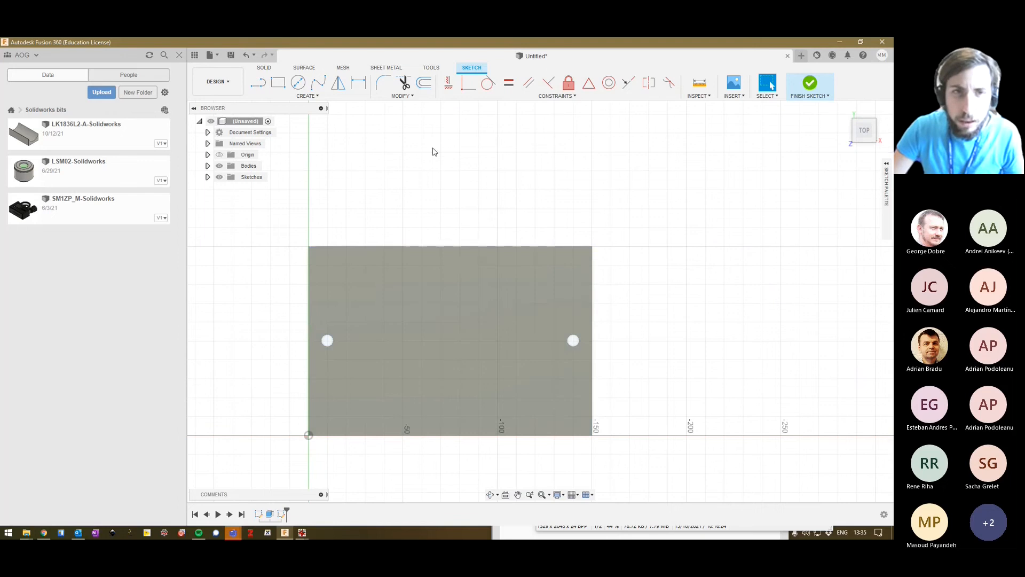
pyautogui.click(280, 83)
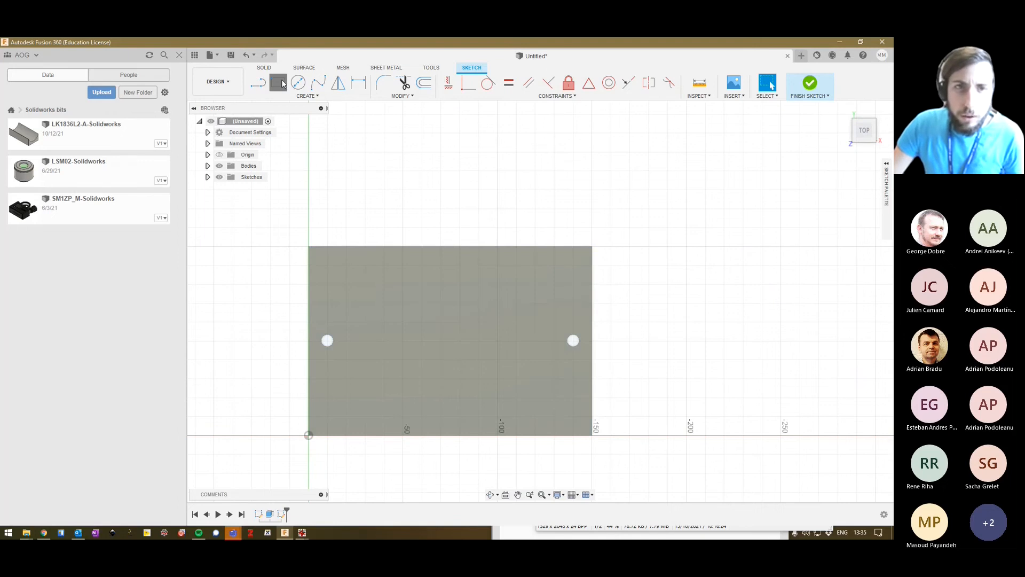
pyautogui.click(421, 265)
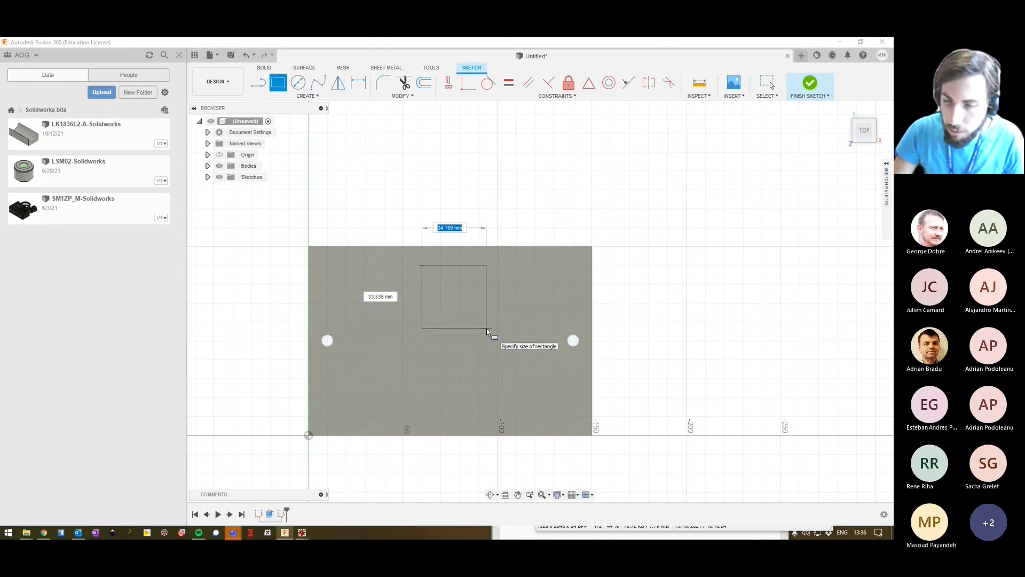
pyautogui.write('35')
pyautogui.press('Tab')
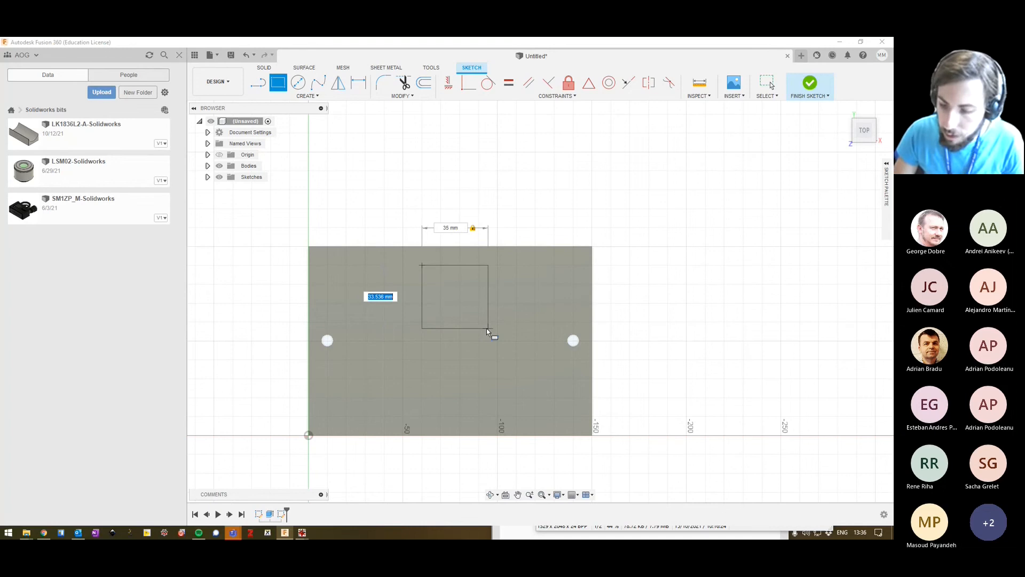
pyautogui.write('40')
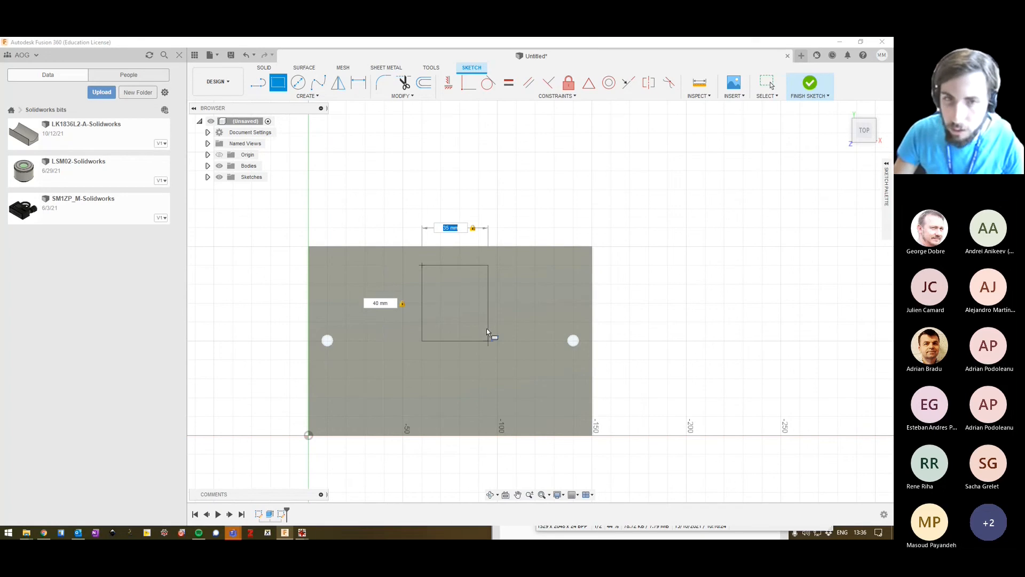
pyautogui.press('Return')
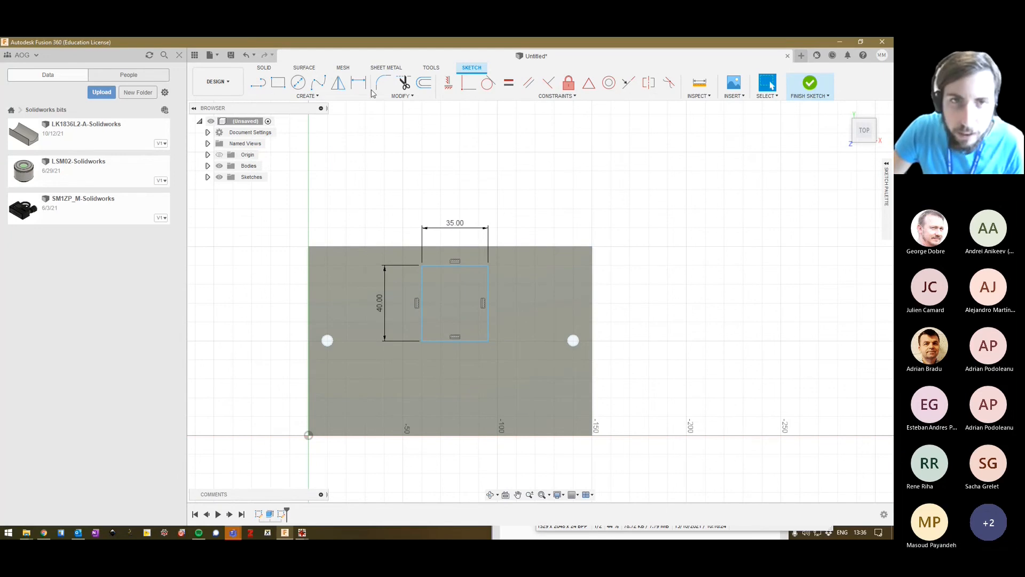
# Draw a vertical line between the midpoints of the plate's upper and lower edges and convert it to construction geometry.
pyautogui.click(330, 97)
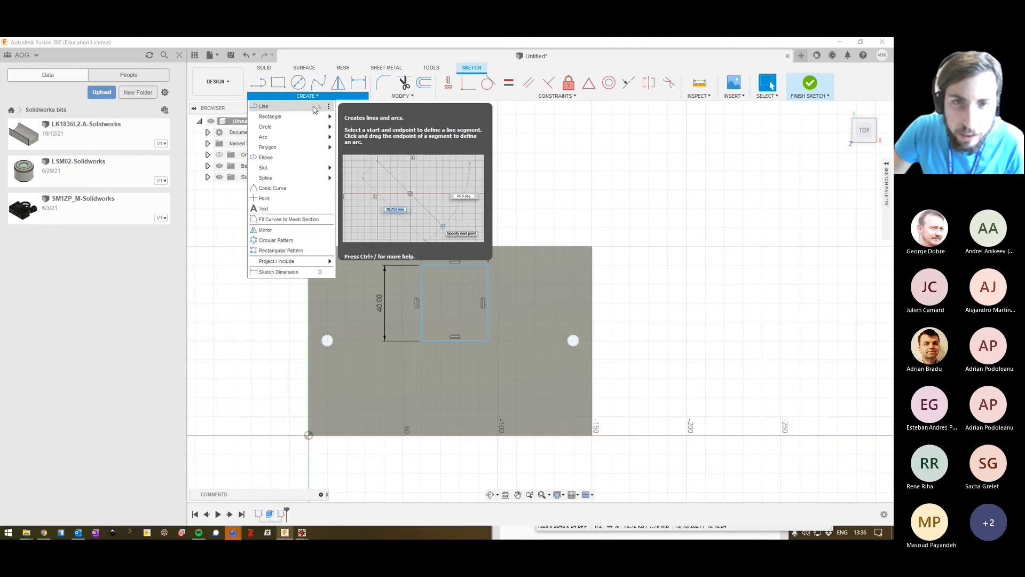
pyautogui.click(315, 108)
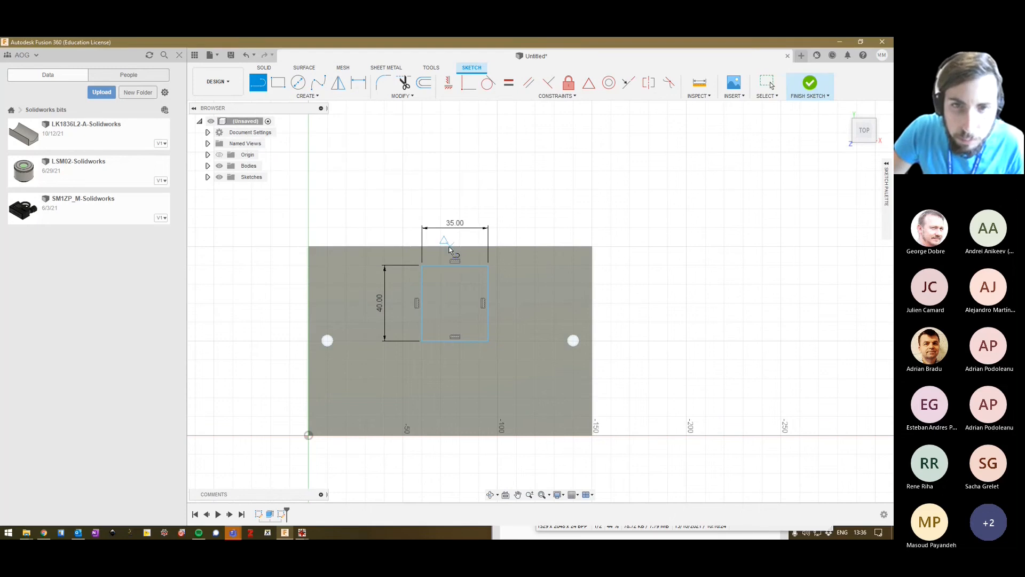
pyautogui.click(450, 246)
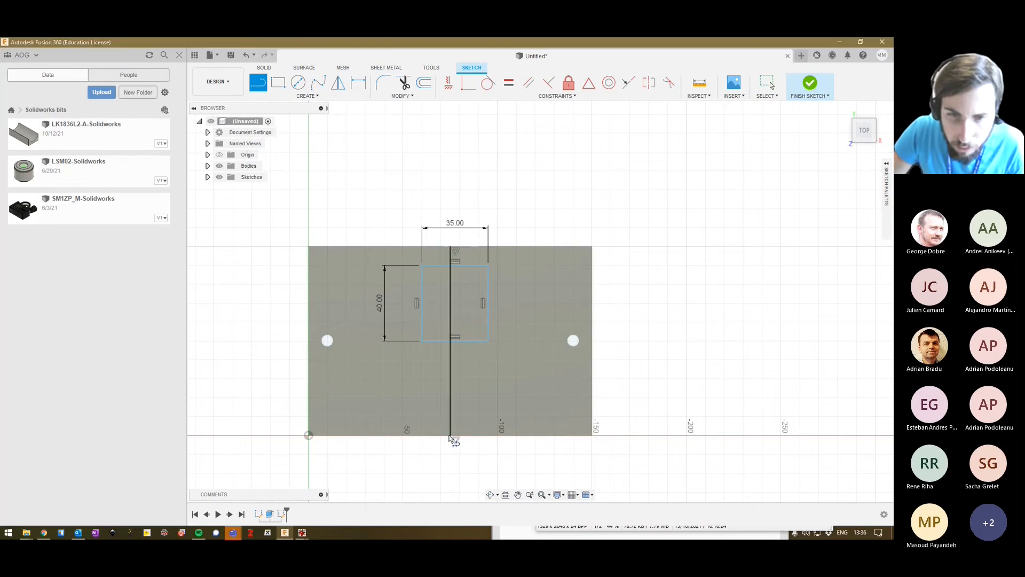
pyautogui.click(450, 436)
pyautogui.press('Escape')
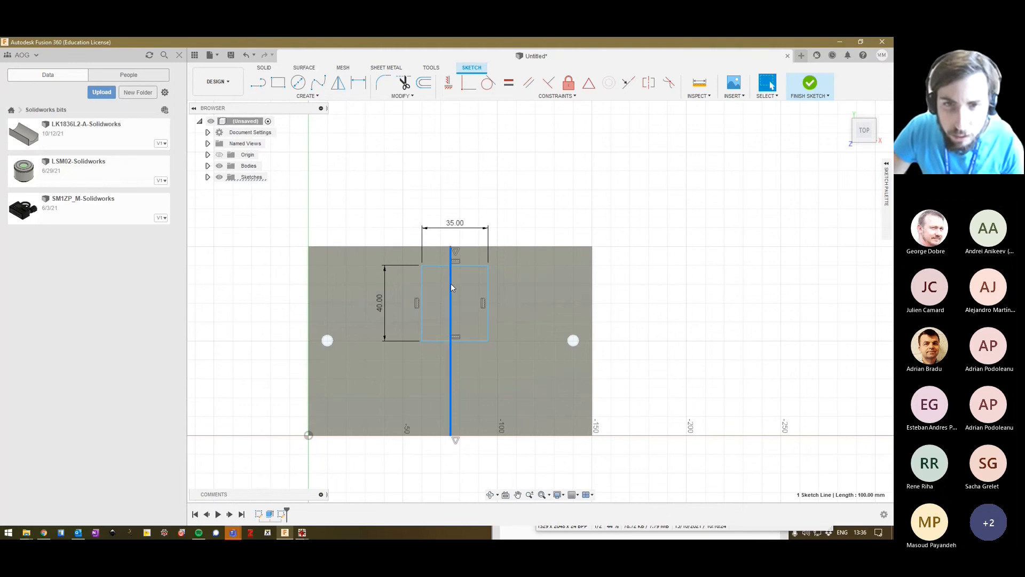
pyautogui.rightClick(451, 283)
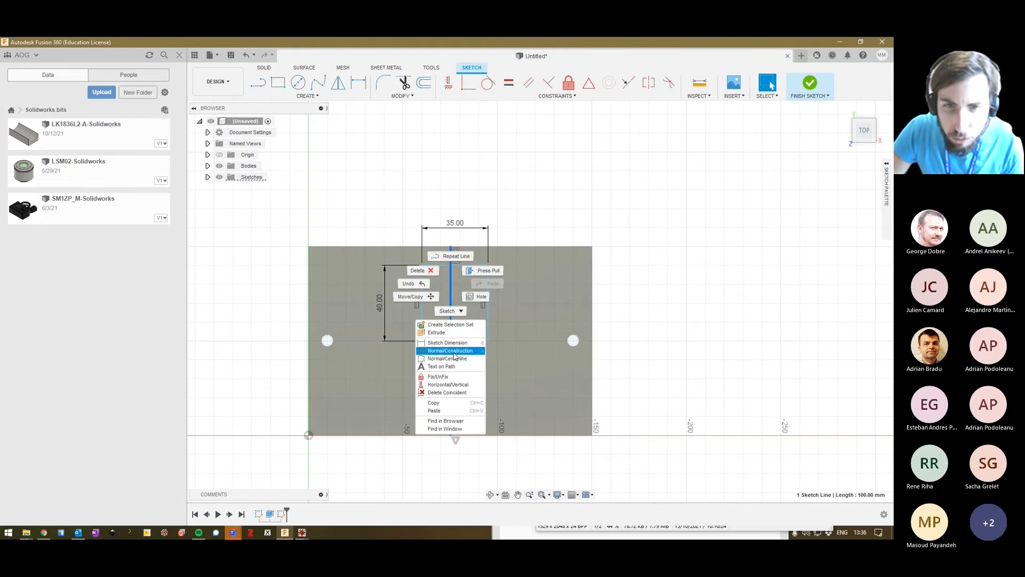
pyautogui.click(451, 350)
pyautogui.click(686, 212)
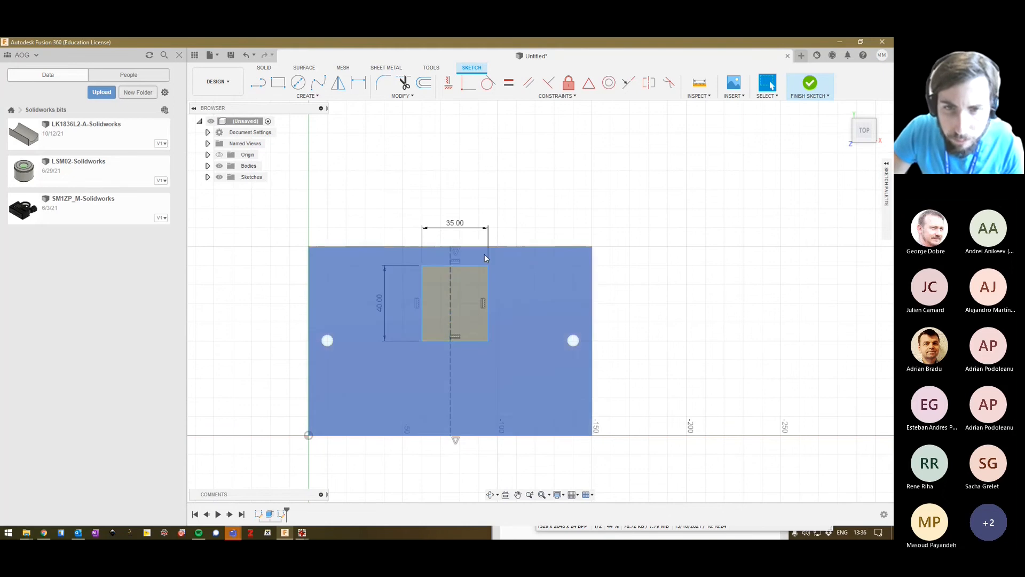
# Apply a Symmetry constraint to the rectangle's left and right sides about the vertical construction line.
pyautogui.click(422, 285)
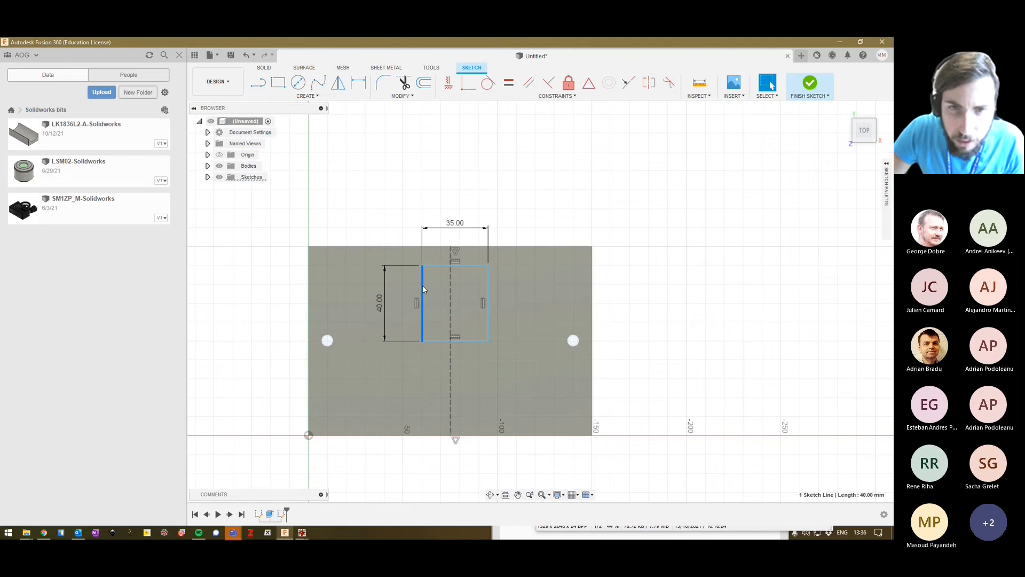
pyautogui.click(566, 95)
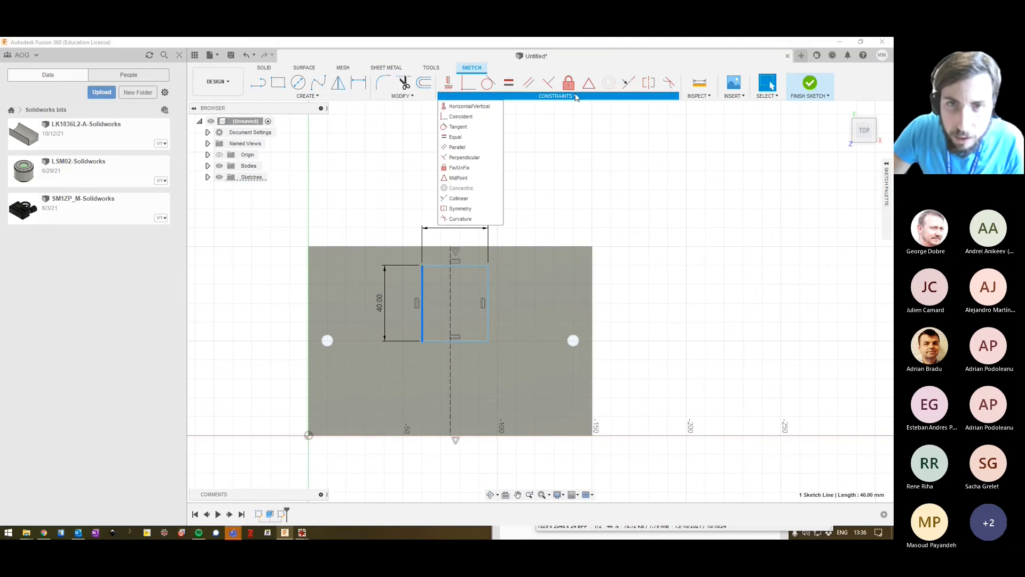
pyautogui.click(479, 209)
pyautogui.click(488, 270)
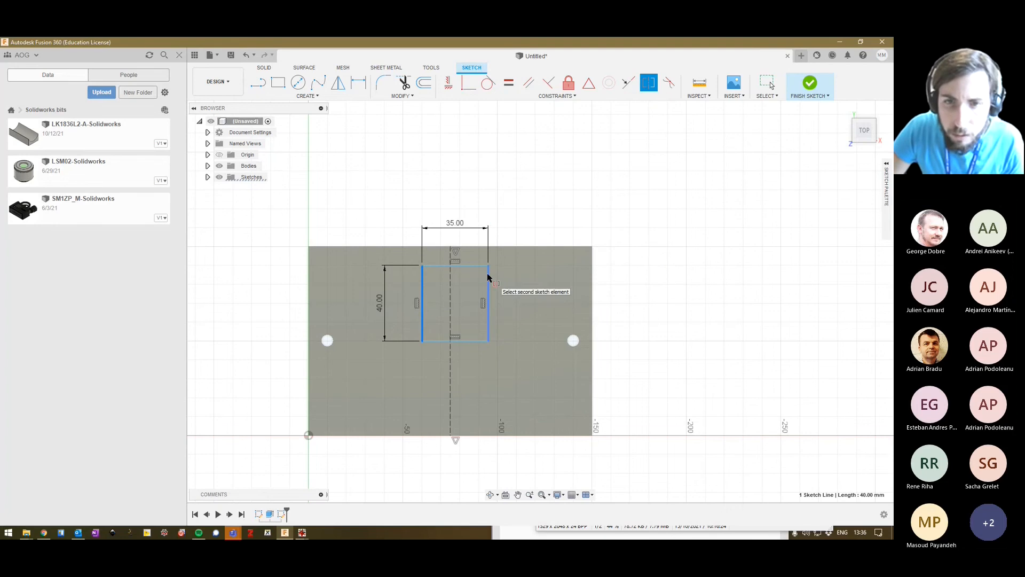
pyautogui.click(450, 287)
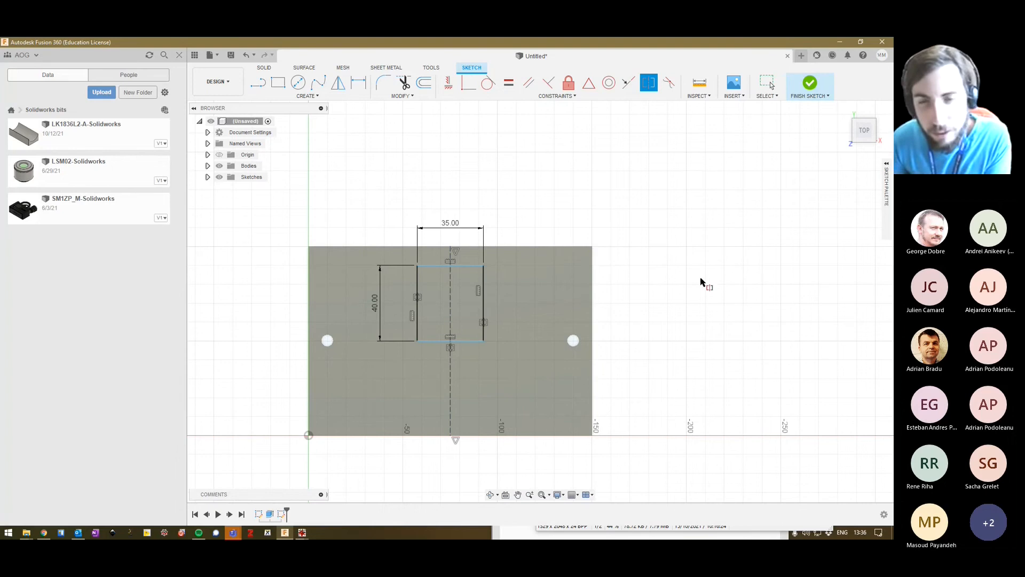
pyautogui.press('Escape')
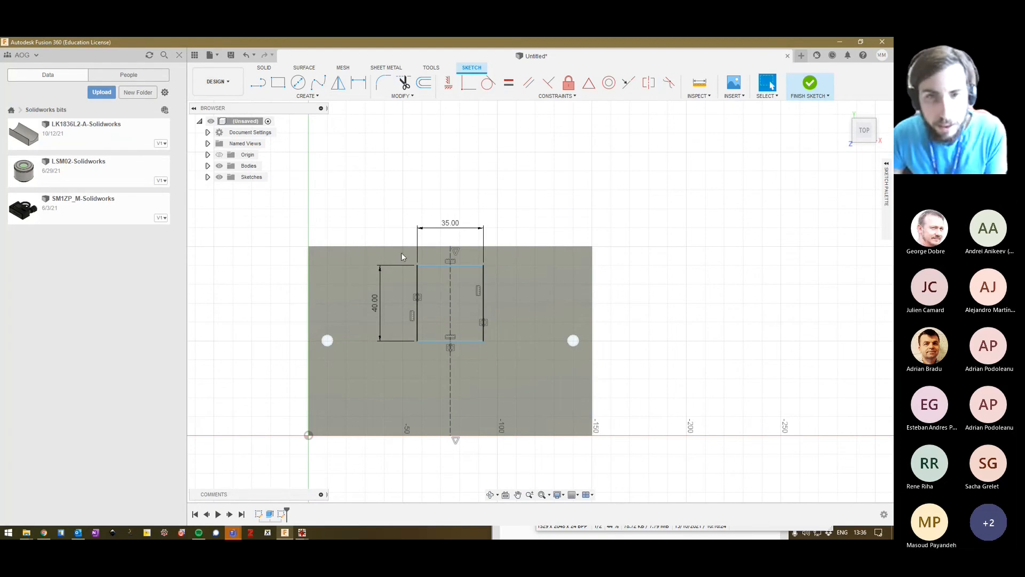
# Move the rectangle by its top line up the centreline, closer to the plate's upper edge.
pyautogui.click(424, 272)
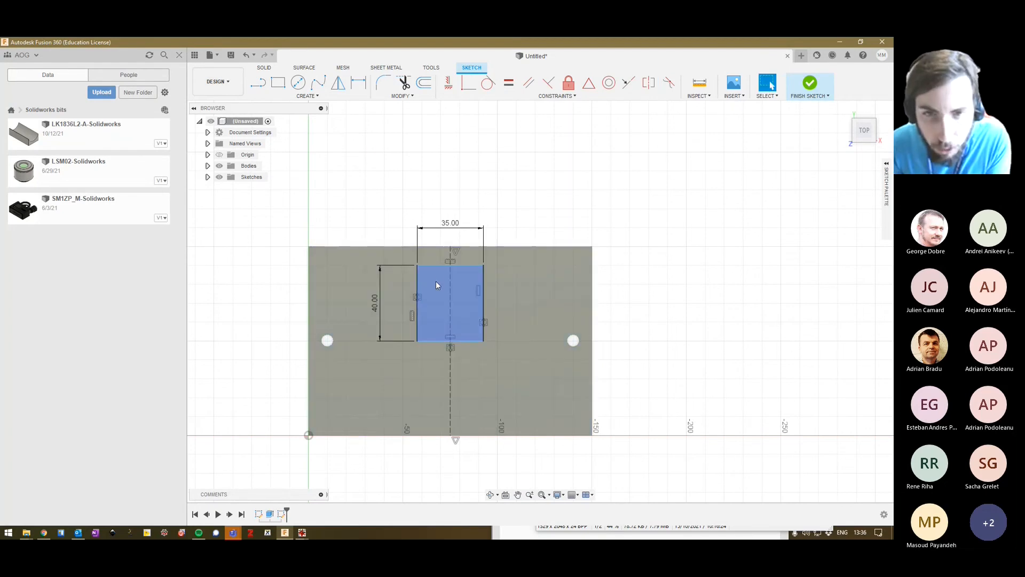
pyautogui.moveTo(436, 281); pyautogui.dragTo(436, 270)
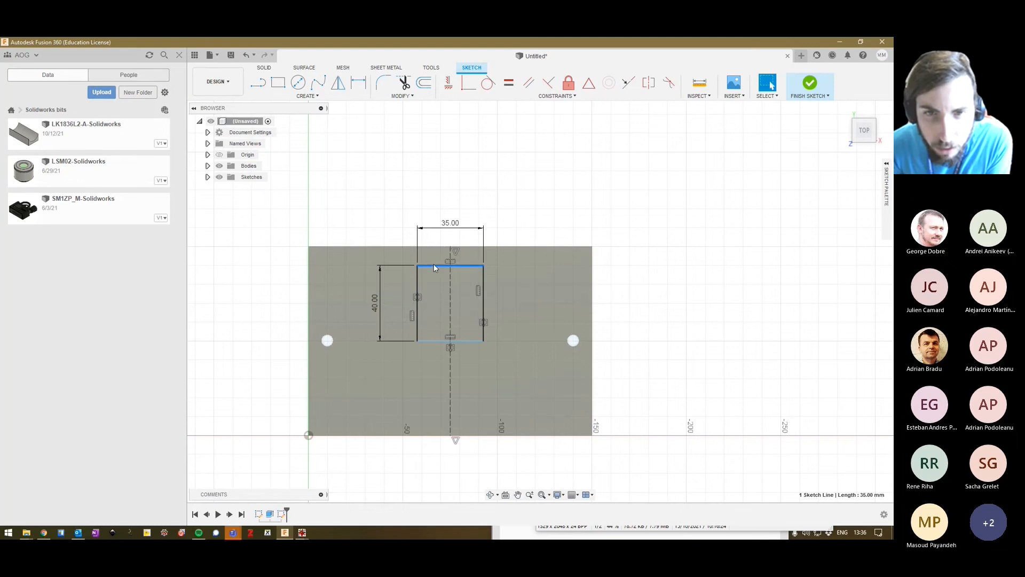
pyautogui.click(434, 264)
pyautogui.moveTo(434, 264); pyautogui.dragTo(434, 234)
pyautogui.click(628, 211)
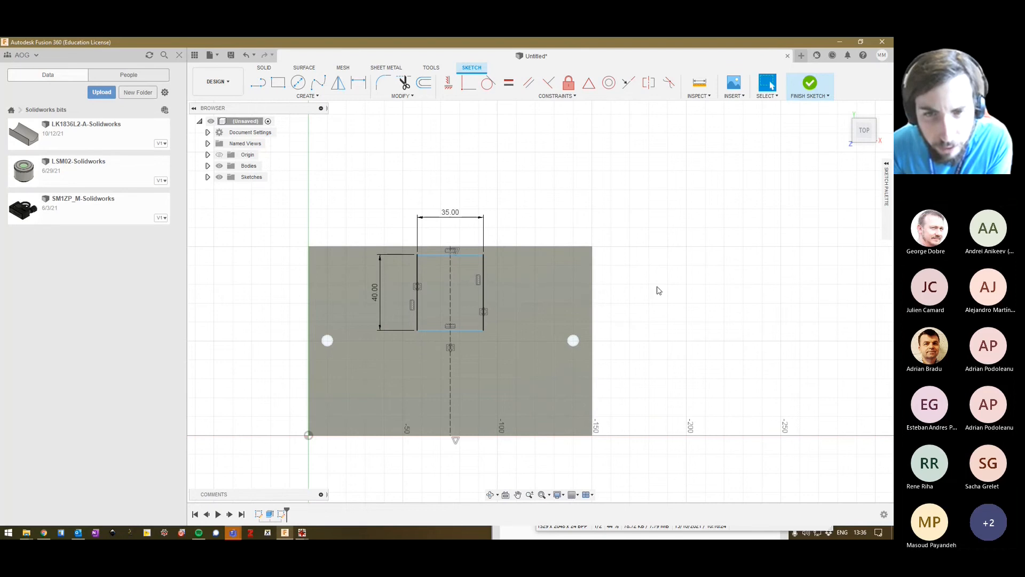
# Finish the sketch and extrude the rectangle 40 mm upward, joined to the plate.
pyautogui.click(810, 84)
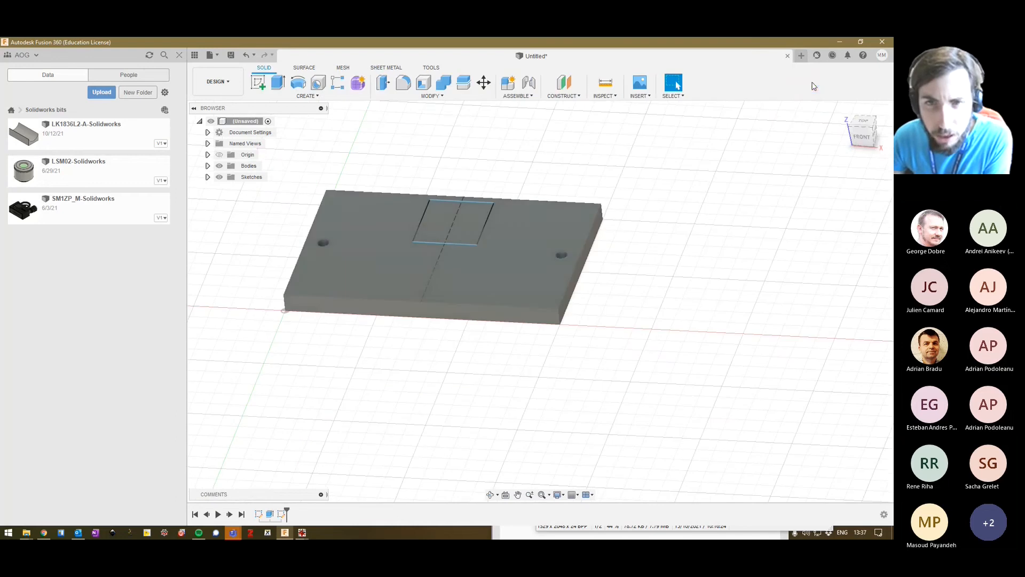
pyautogui.click(448, 286)
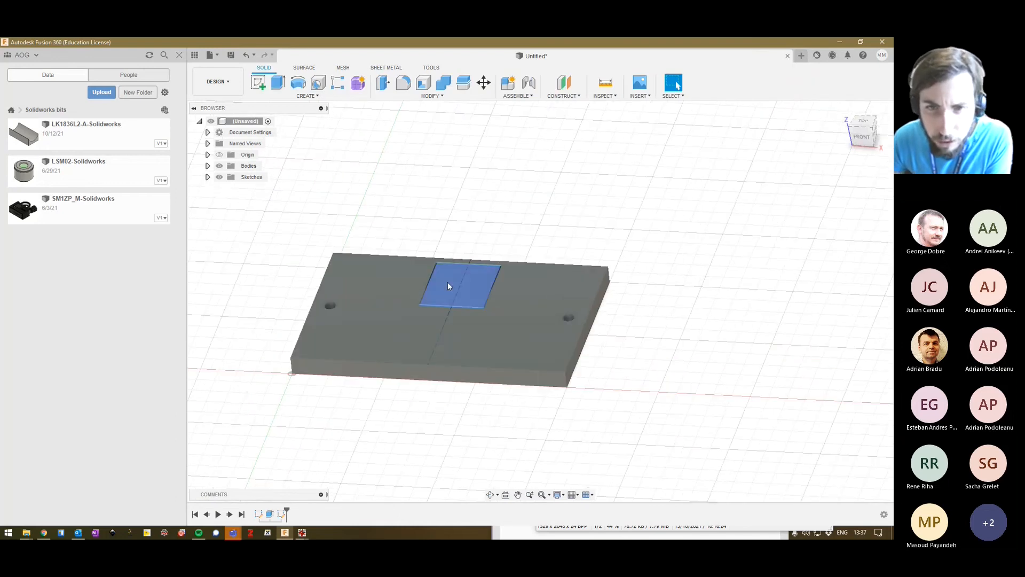
pyautogui.click(485, 344)
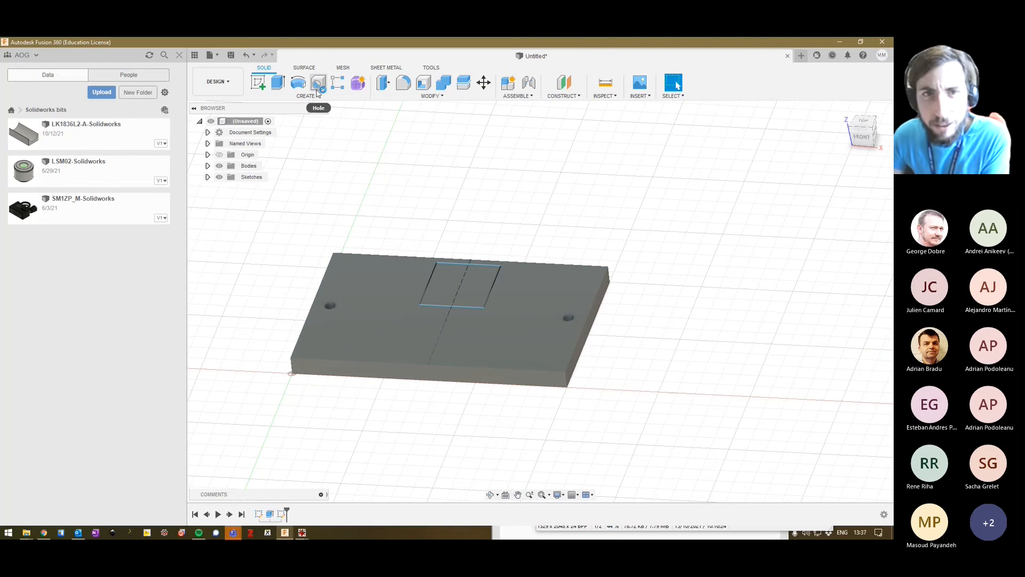
pyautogui.click(278, 81)
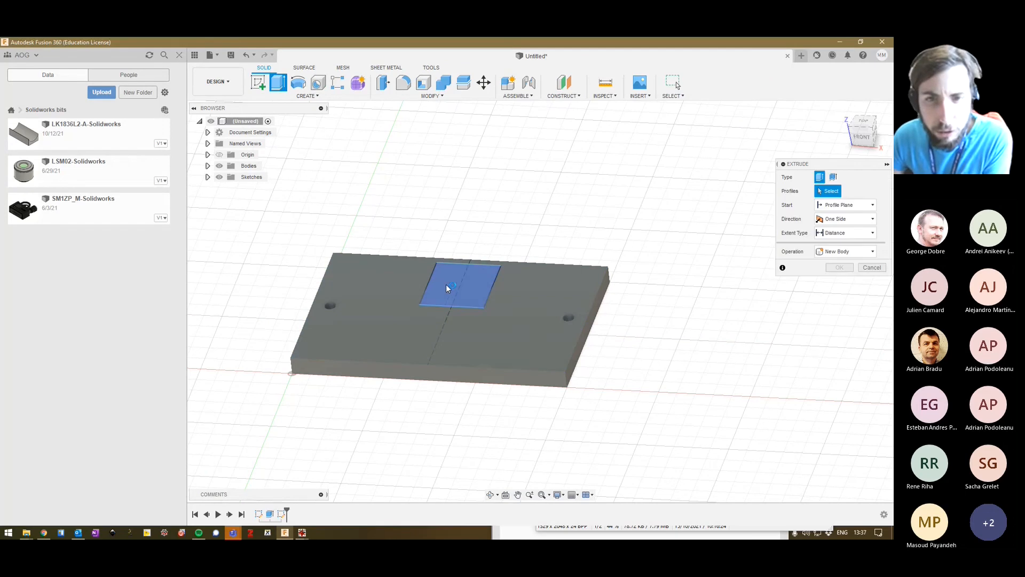
pyautogui.click(446, 284)
pyautogui.moveTo(458, 276); pyautogui.dragTo(451, 215)
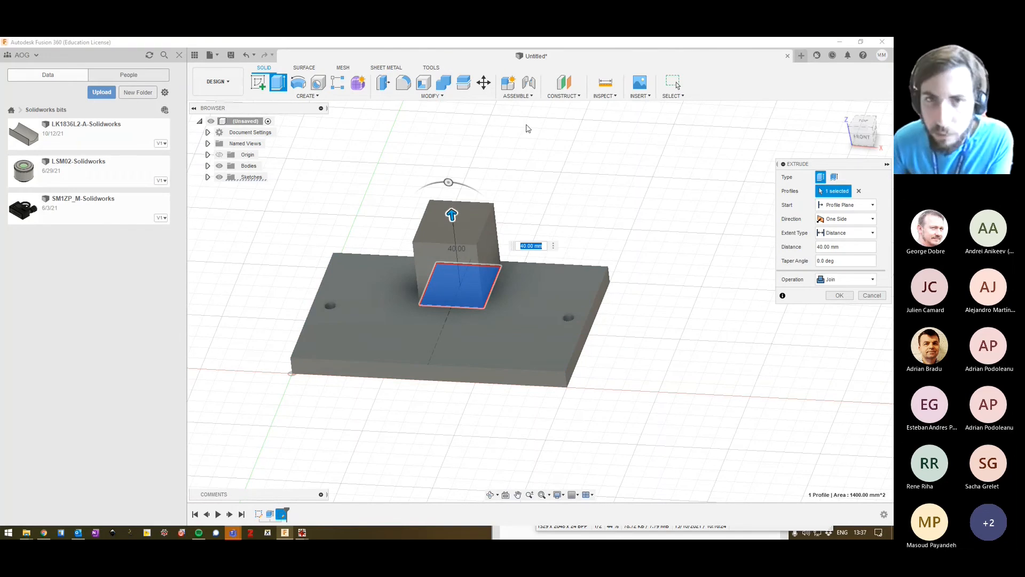
pyautogui.click(840, 295)
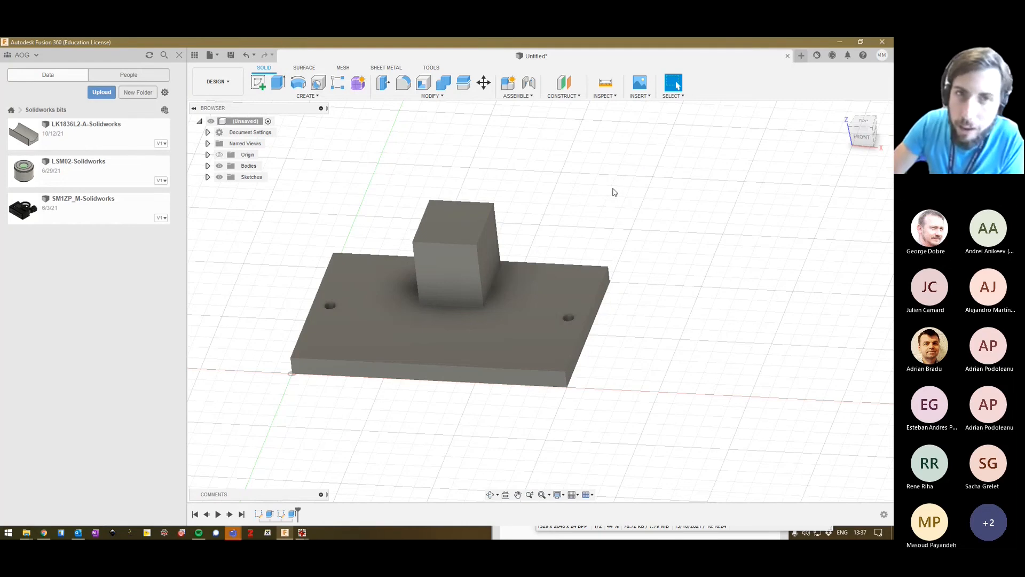
# Start a new sketch on the block's front face and draw a vertical line between its top and bottom edge midpoints.
pyautogui.click(448, 273)
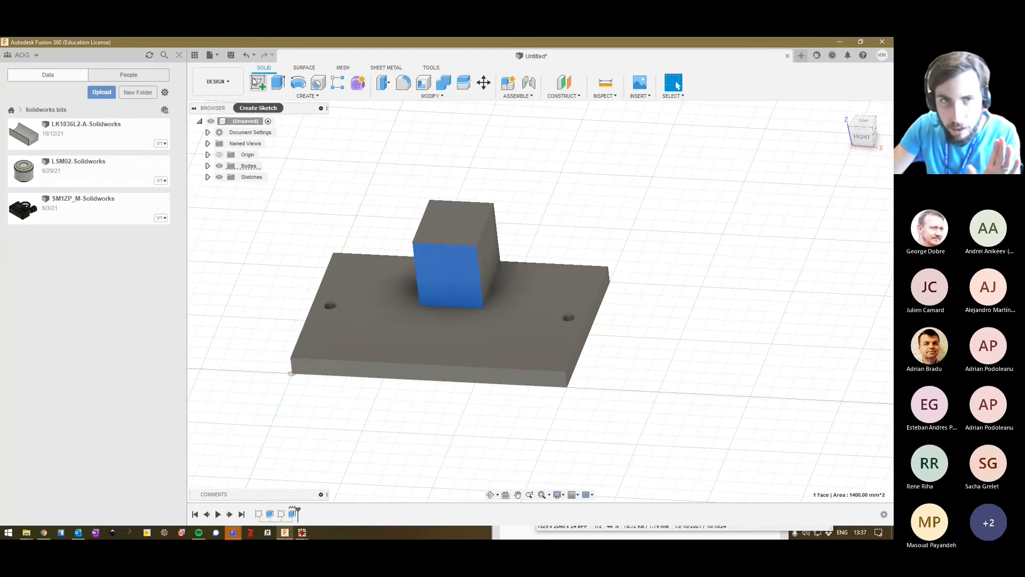
pyautogui.click(256, 81)
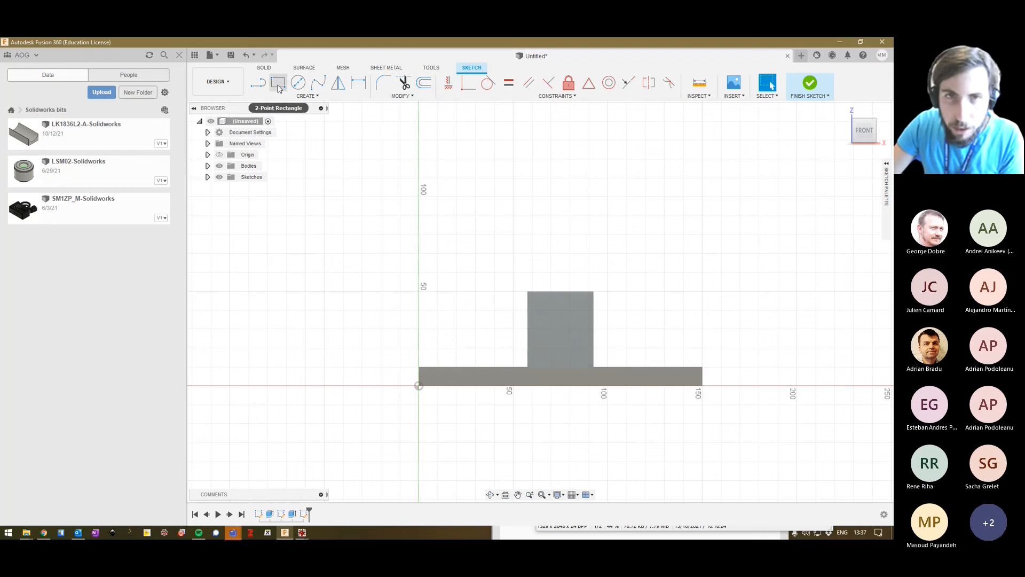
pyautogui.click(312, 96)
pyautogui.click(303, 107)
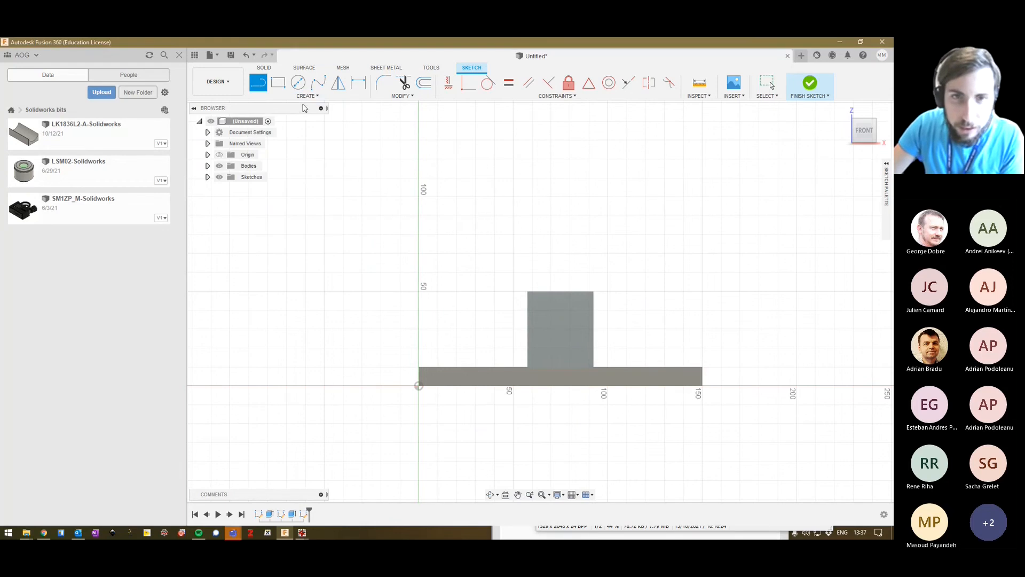
pyautogui.click(559, 291)
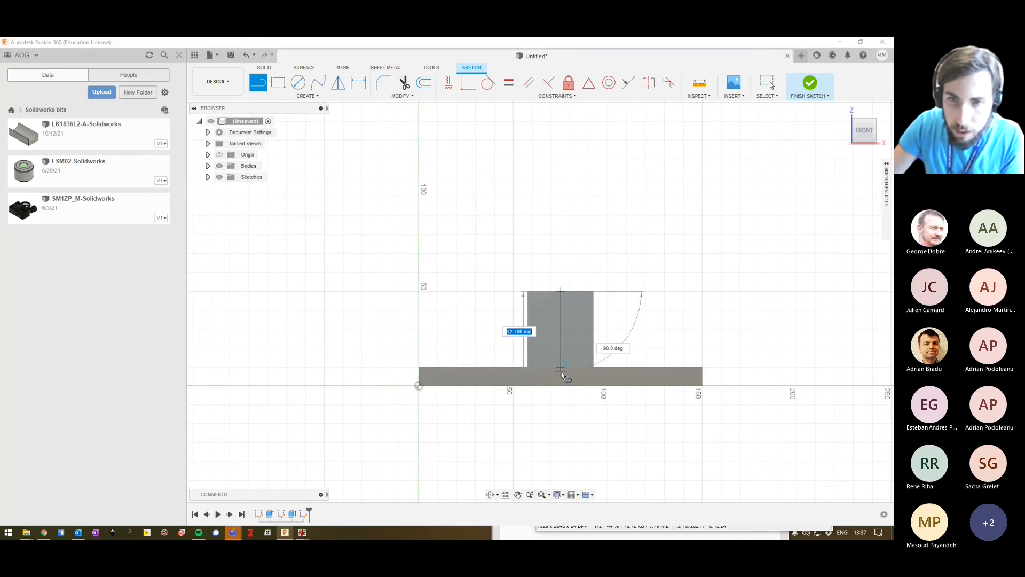
pyautogui.click(559, 367)
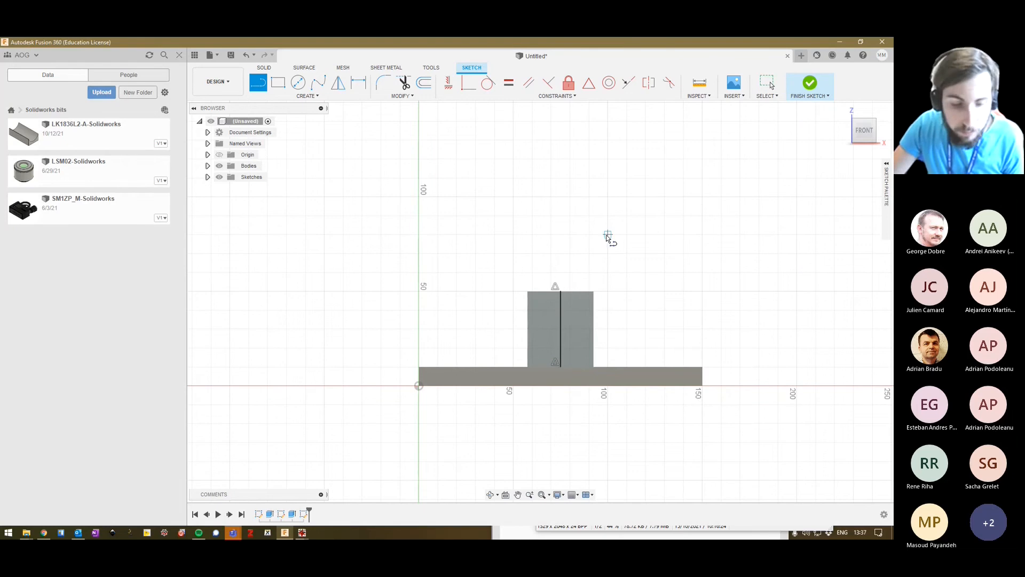
pyautogui.press('Escape')
# Convert the vertical centre line on the block's front face to construction geometry.
pyautogui.click(562, 306)
pyautogui.rightClick(562, 307)
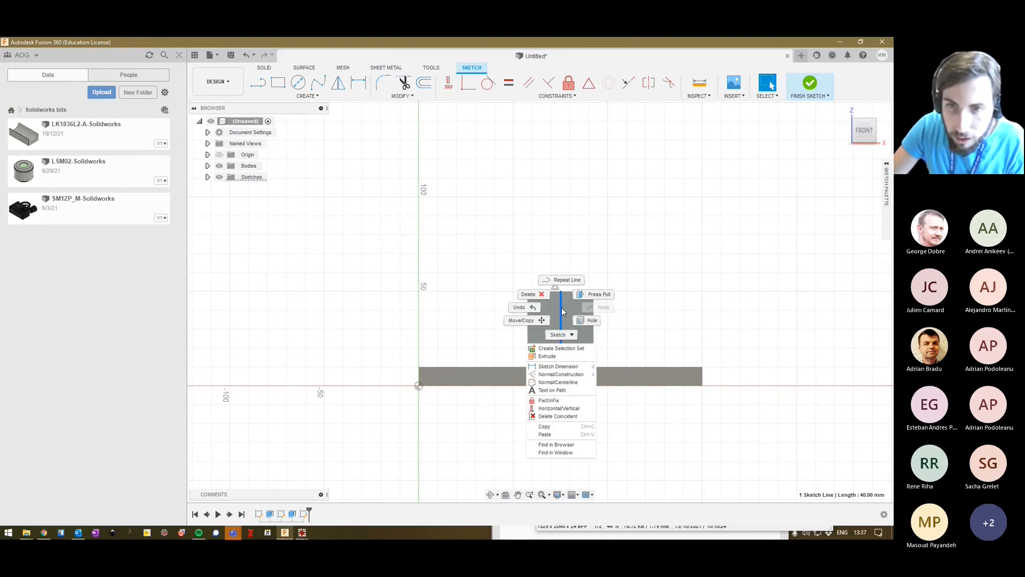
pyautogui.click(561, 374)
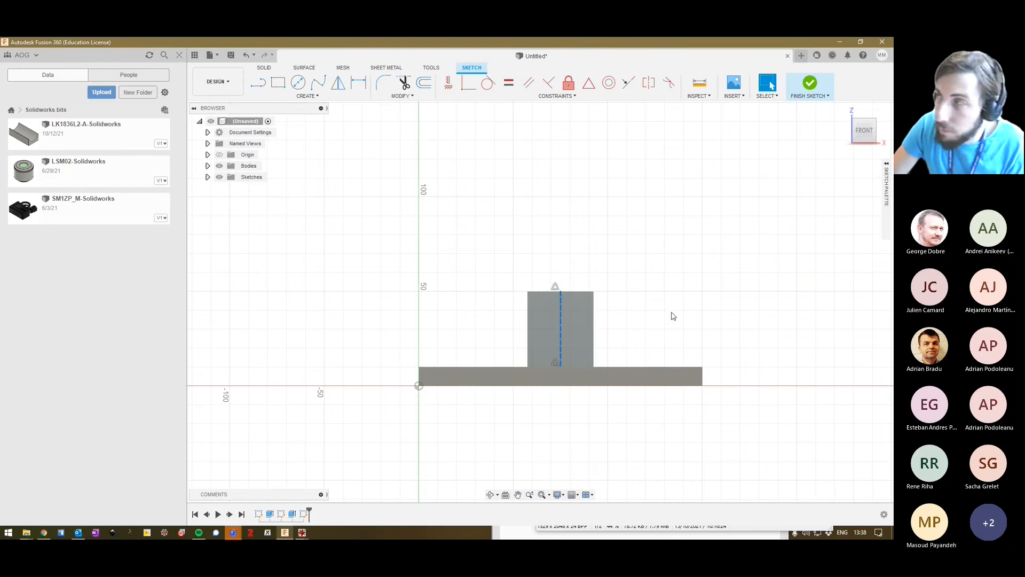
# Draw a 30 mm diameter circle centred on the midpoint of the construction line on the block's front face.
pyautogui.click(673, 316)
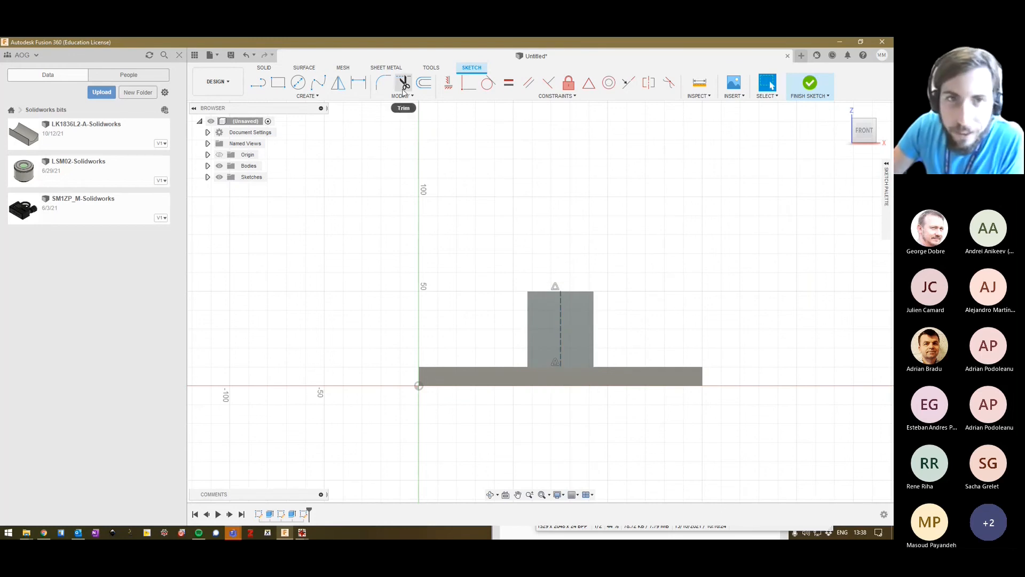
pyautogui.click(298, 82)
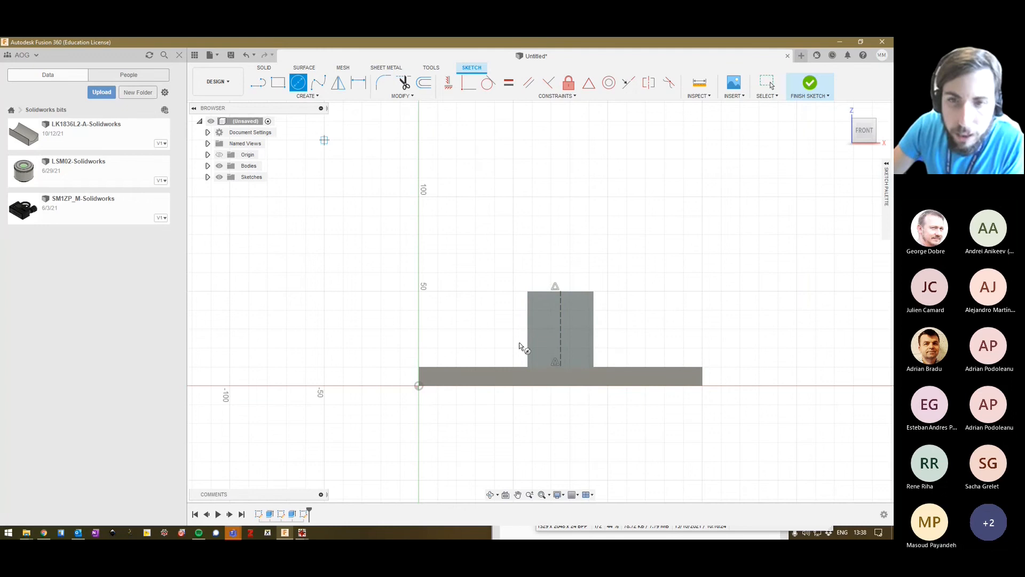
pyautogui.click(560, 328)
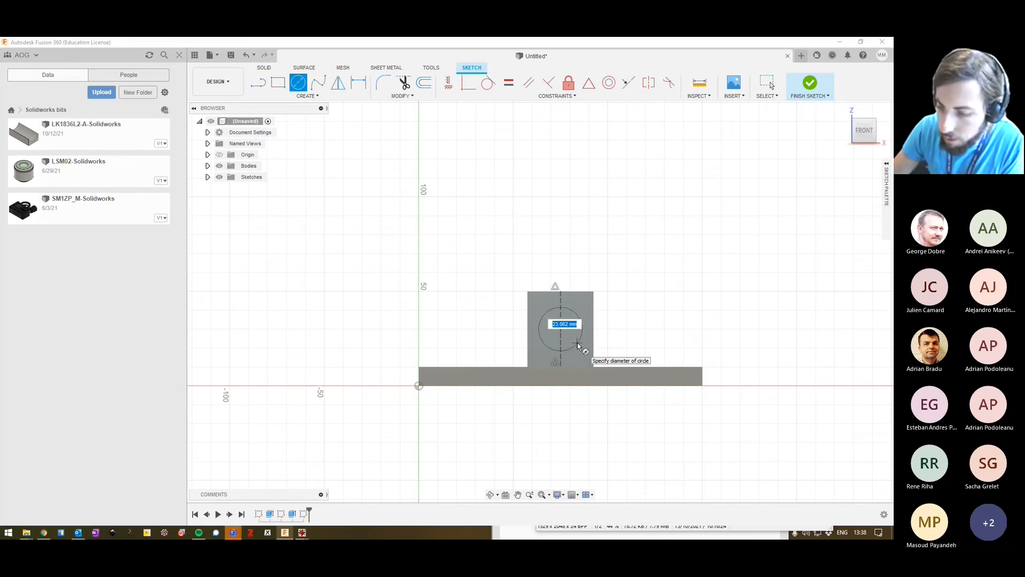
pyautogui.write('30')
pyautogui.press('Return')
pyautogui.press('Escape')
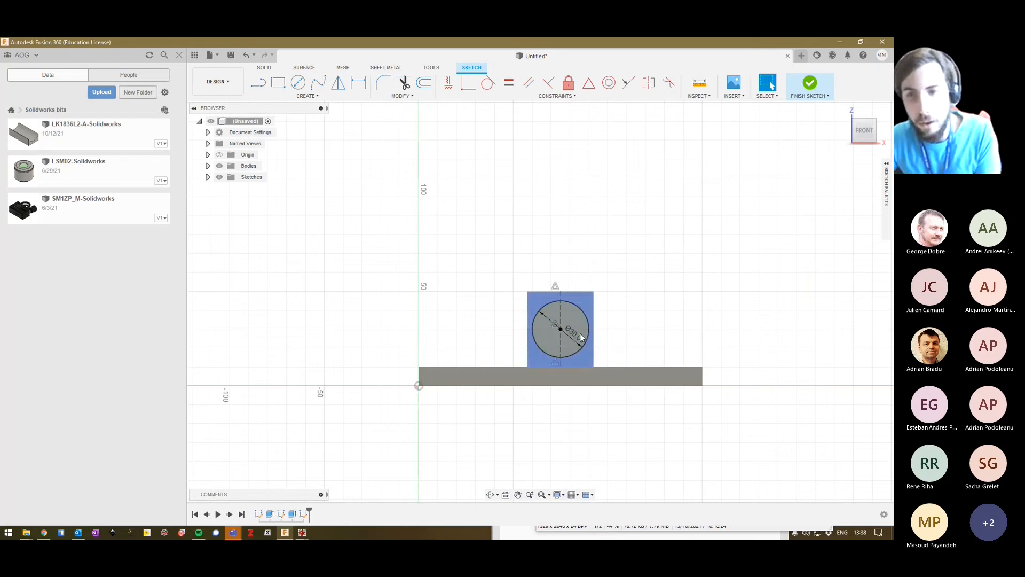
# Set the circle's diameter to 30.5 mm.
pyautogui.doubleClick(571, 333)
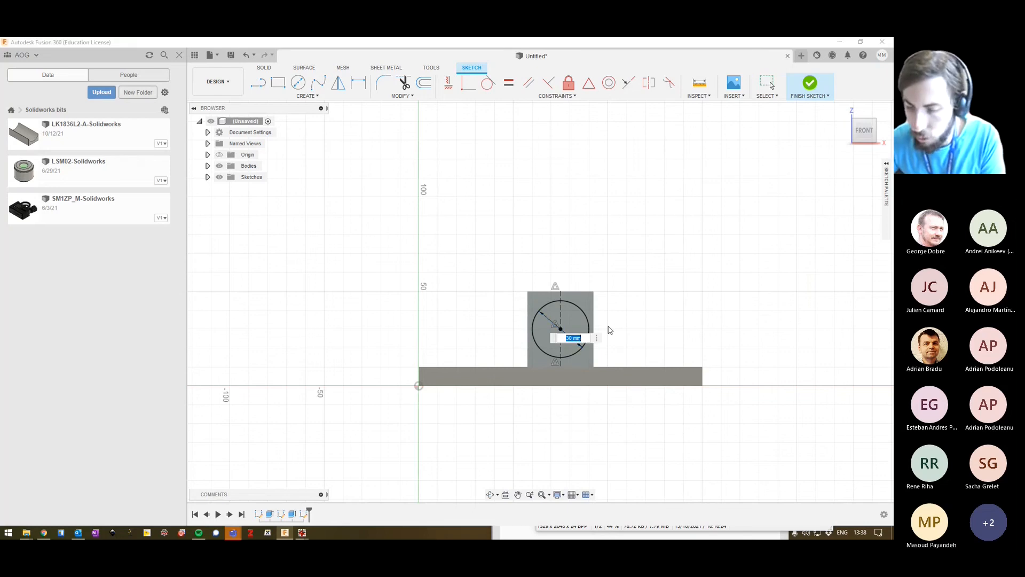
pyautogui.write('32')
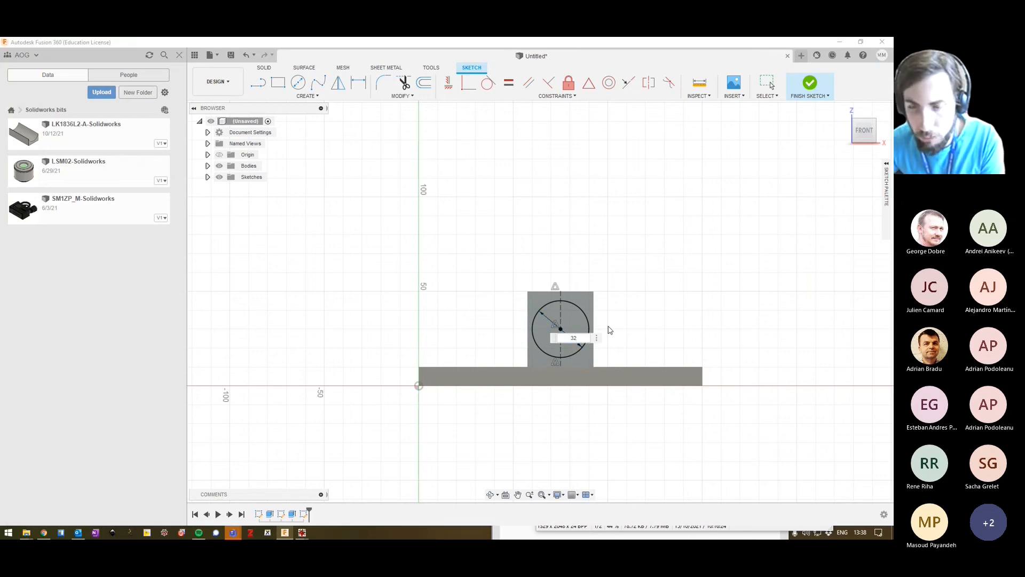
pyautogui.press('BackSpace')
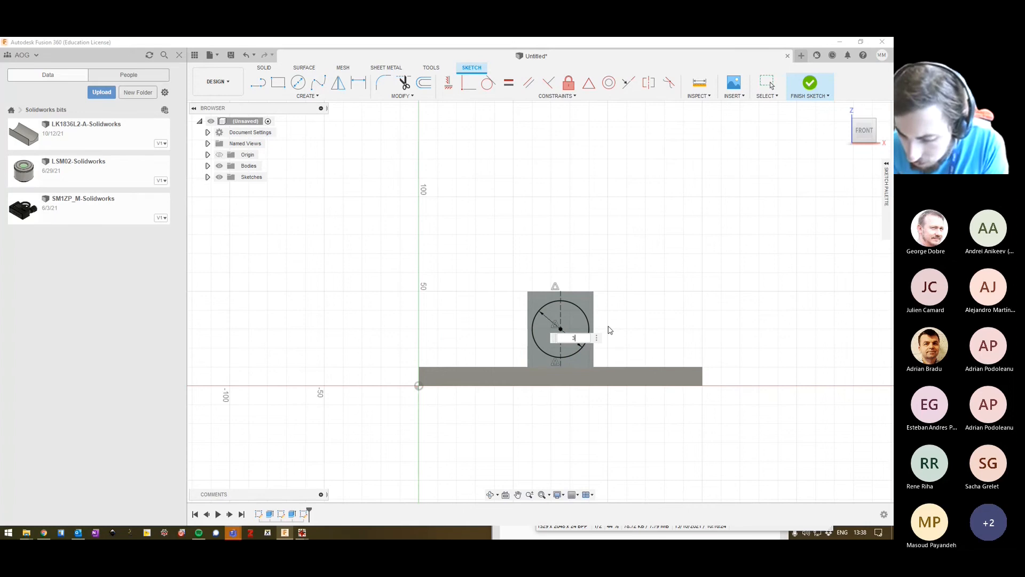
pyautogui.write('0')
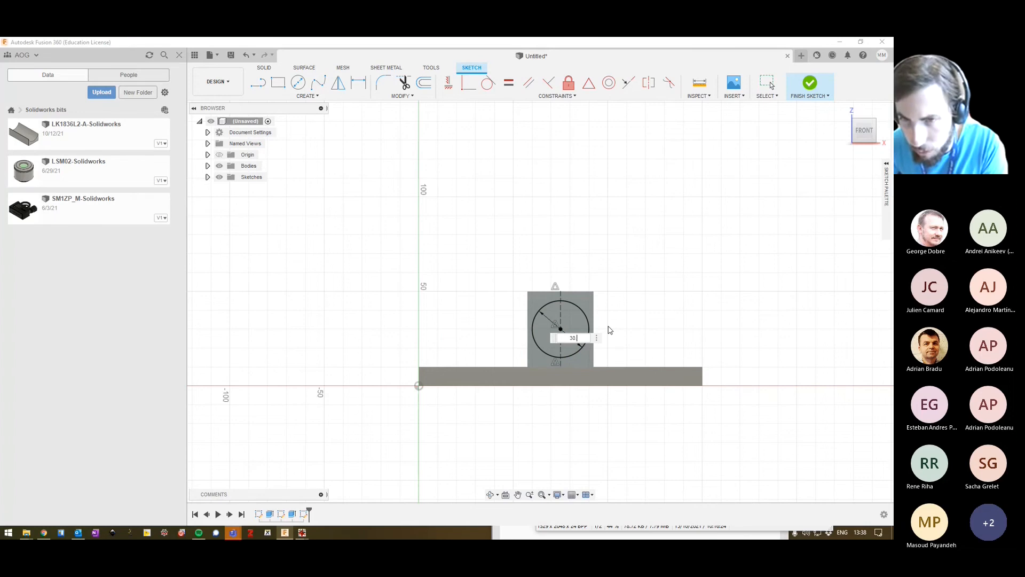
pyautogui.write('.')
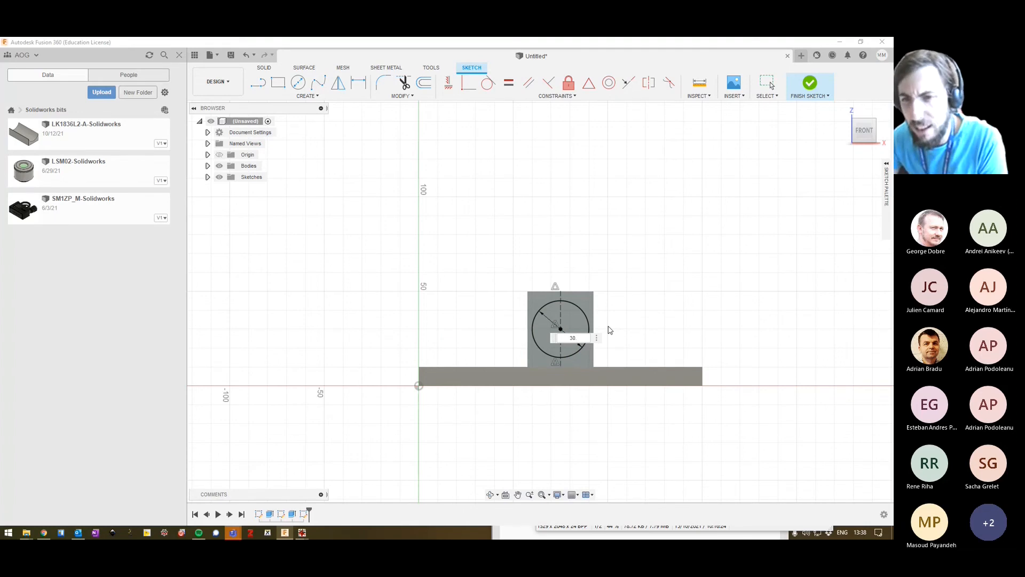
pyautogui.write('5')
pyautogui.press('Return')
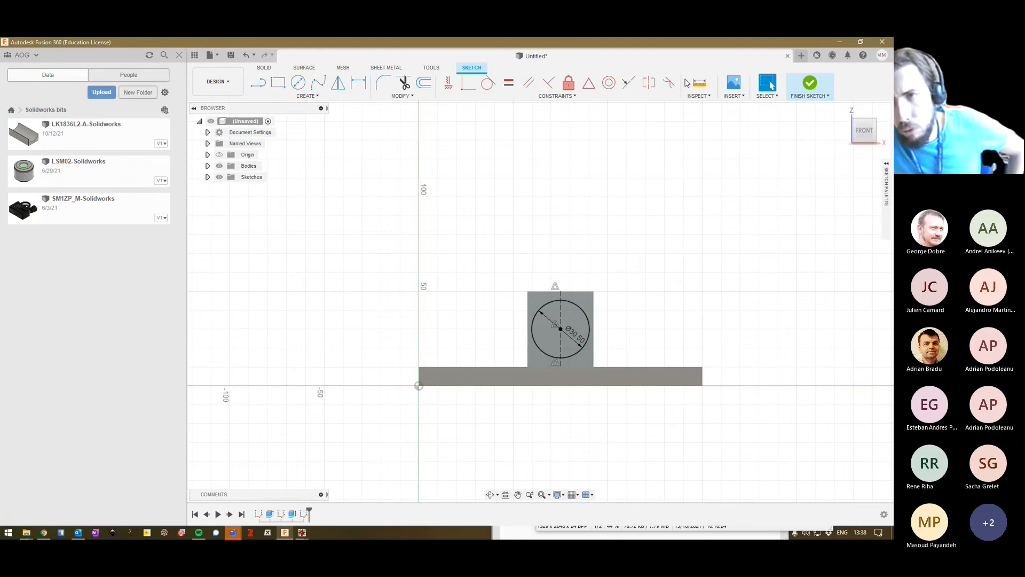
# Finish the sketch and extrude the circle -80 mm as a cut through the block.
pyautogui.click(817, 86)
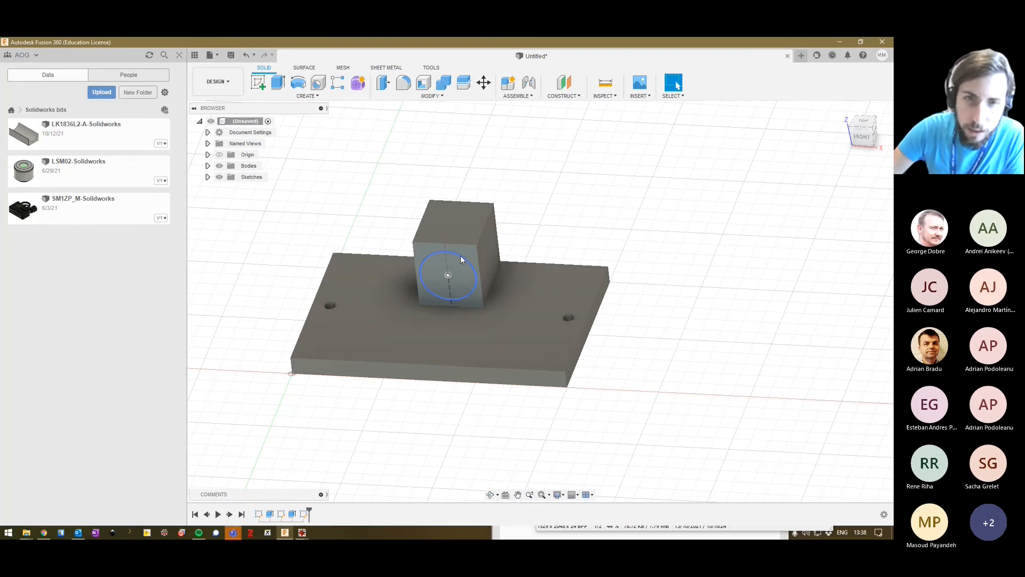
pyautogui.click(466, 273)
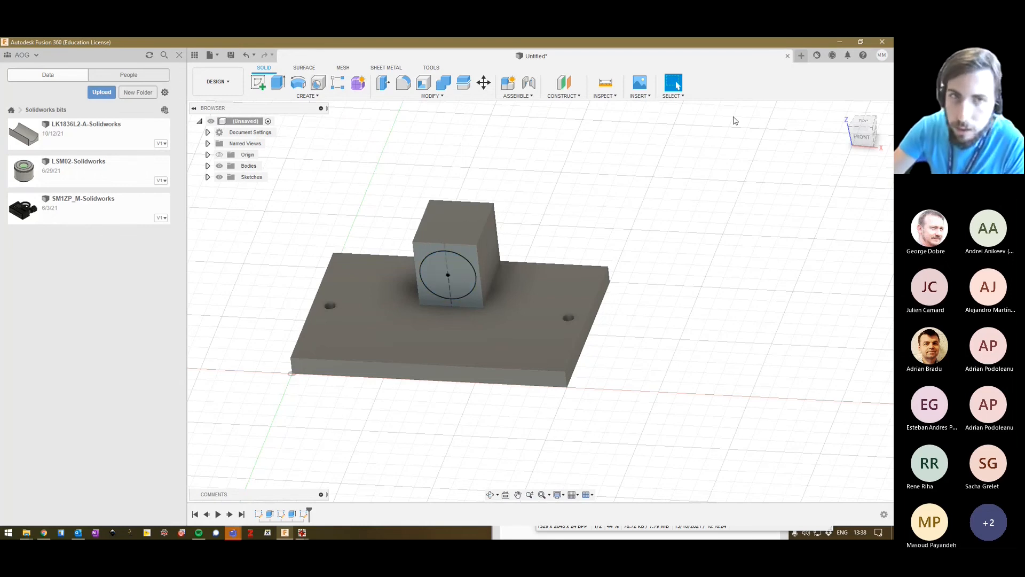
pyautogui.click(278, 84)
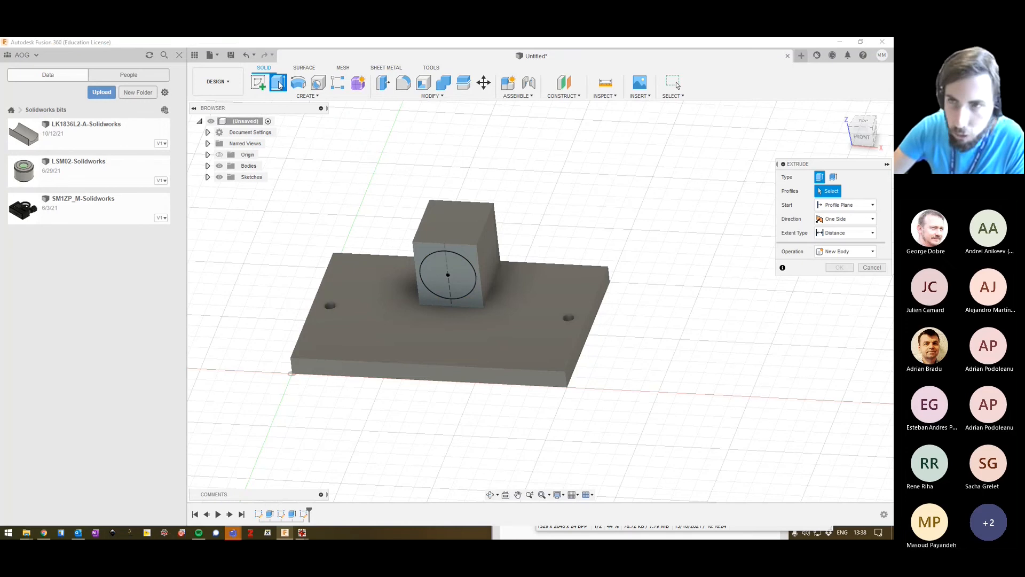
pyautogui.click(445, 275)
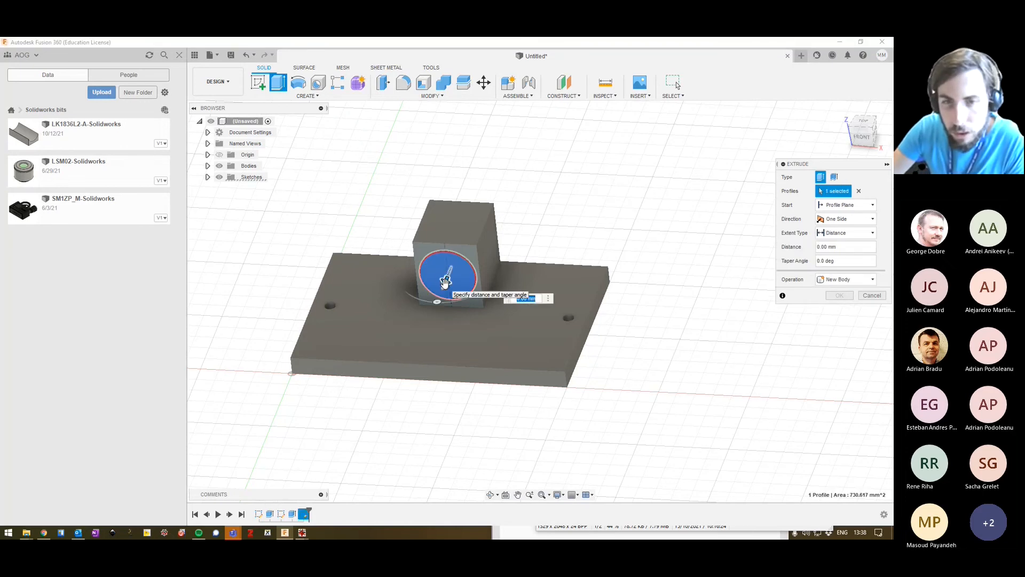
pyautogui.moveTo(445, 282); pyautogui.dragTo(484, 185)
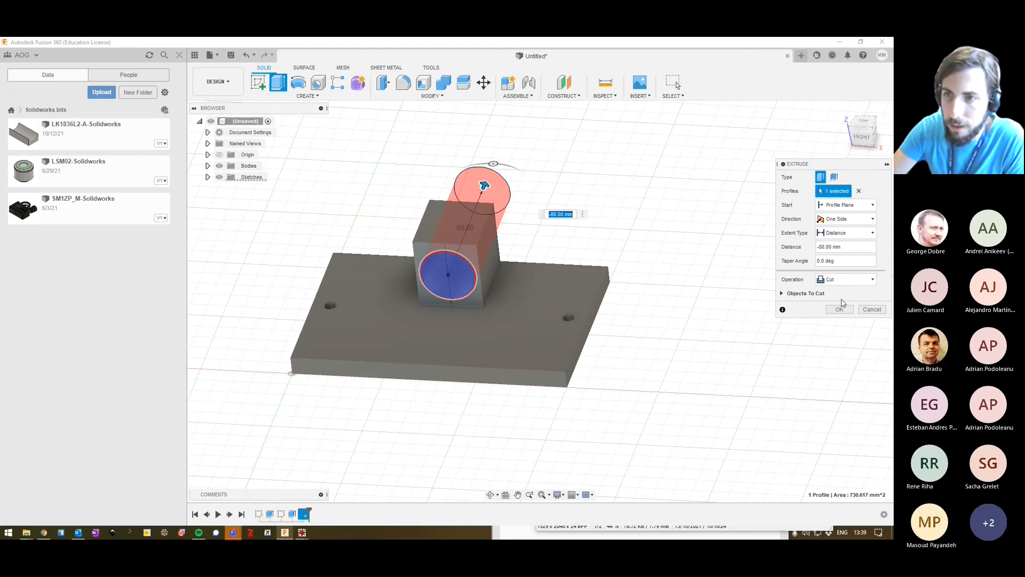
pyautogui.click(839, 310)
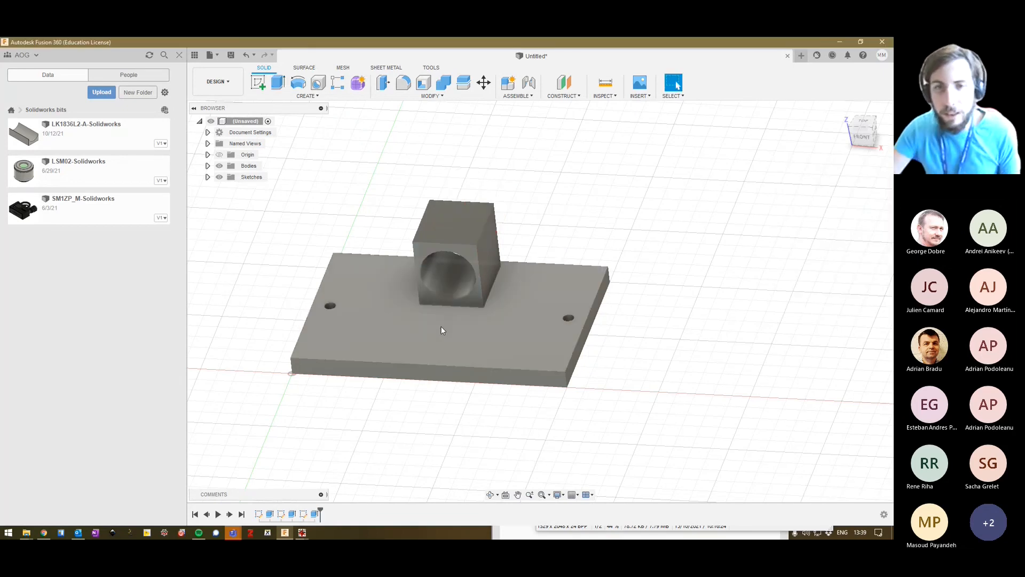
pyautogui.moveTo(439, 342)
pyautogui.keyDown('shift'); pyautogui.mouseDown(button='middle')
pyautogui.moveTo(451, 305)
pyautogui.moveTo(440, 351)
pyautogui.mouseUp(button='middle'); pyautogui.keyUp('shift')
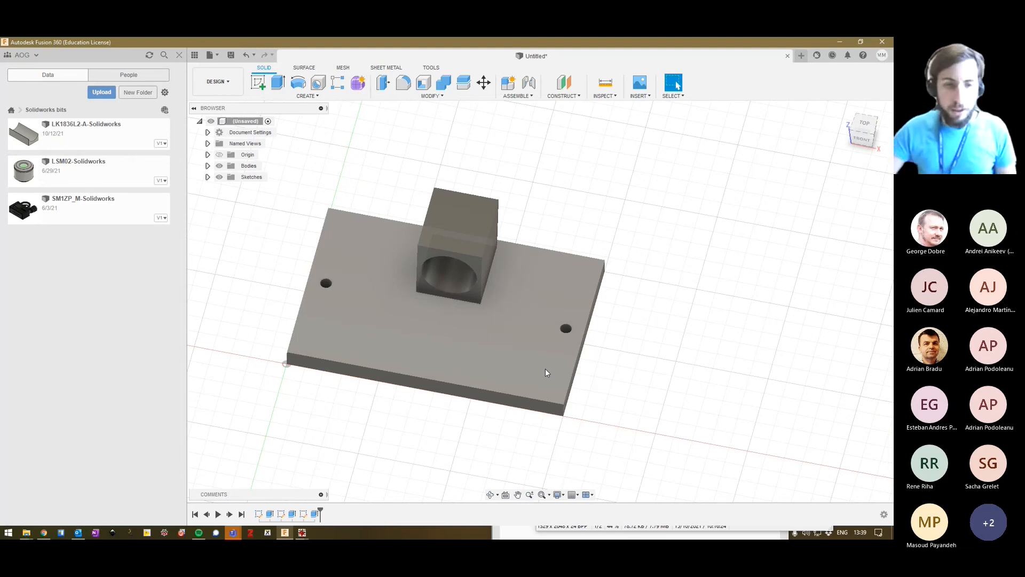
# Switch to the web browser, open the Thorlabs website in a new tab and search for LK1836.
pyautogui.click(44, 533)
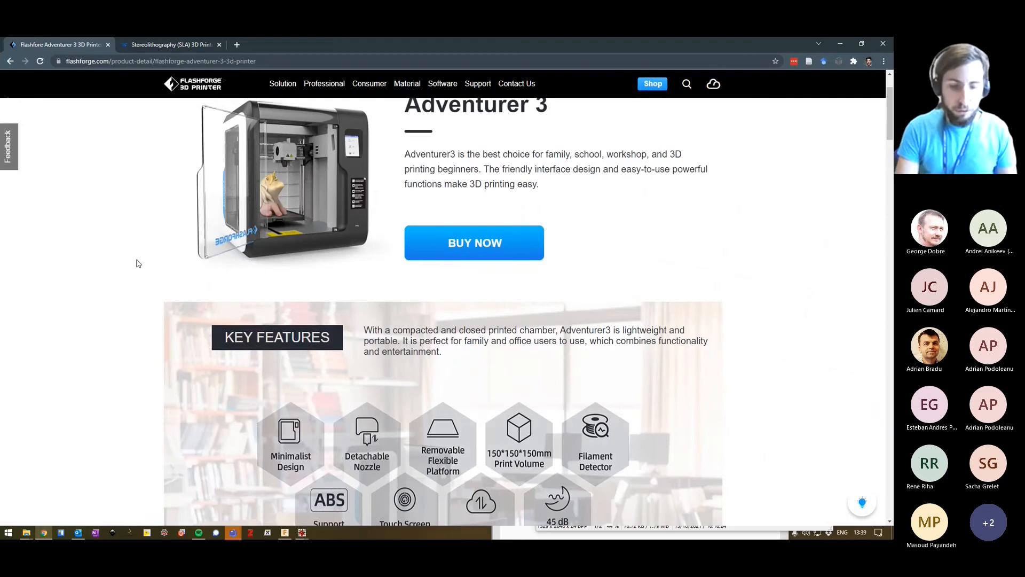
pyautogui.hotkey('ctrl', 't')
pyautogui.write('th')
pyautogui.press('Return')
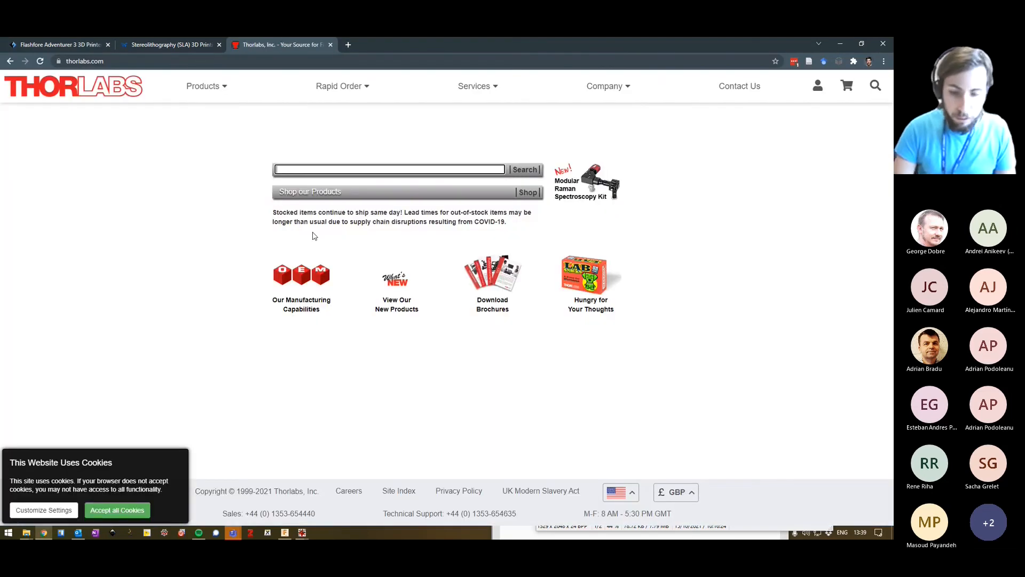
pyautogui.hotkey('alt', 'Tab')
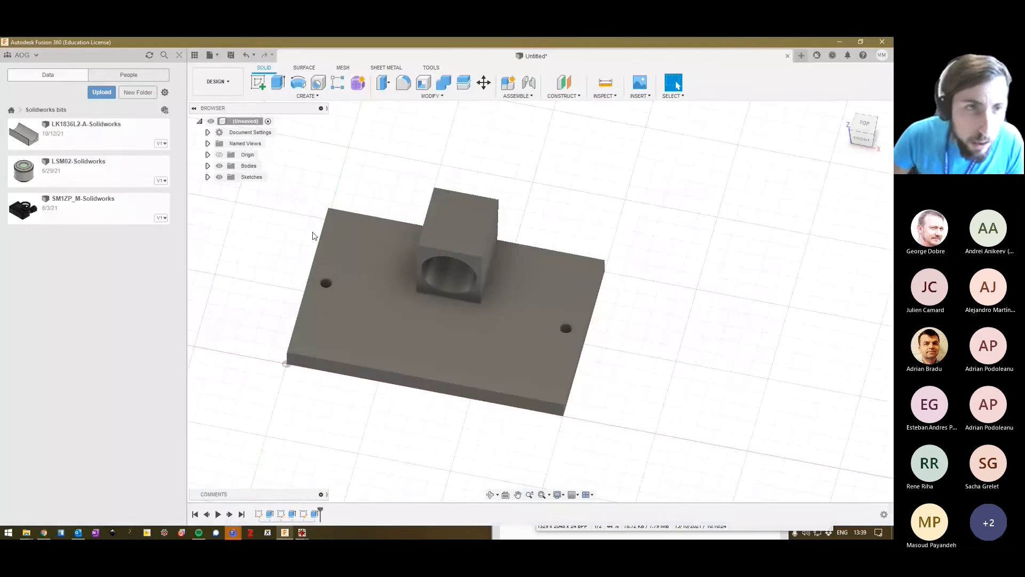
pyautogui.hotkey('alt', 'Tab')
pyautogui.write('LK')
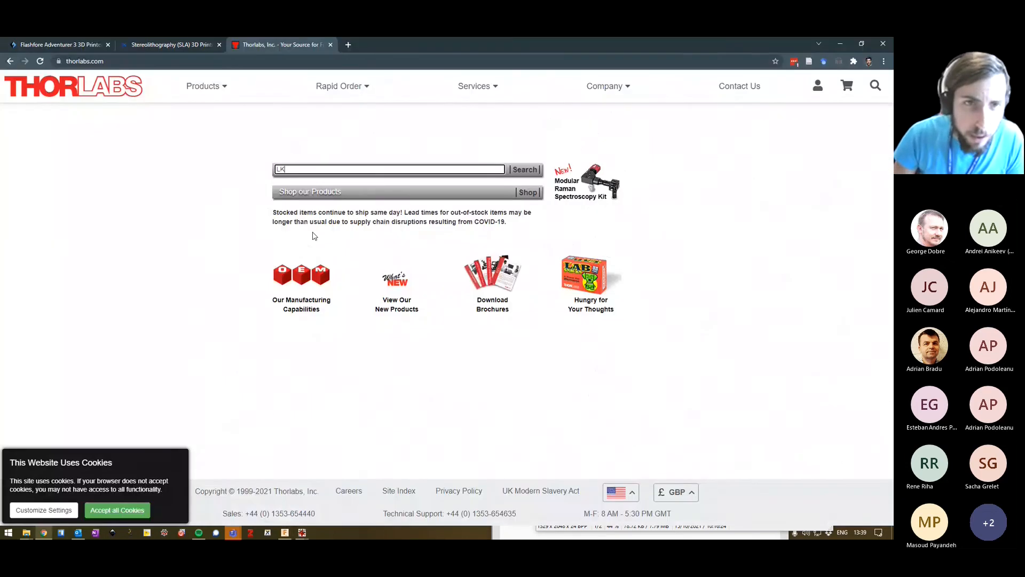
pyautogui.hotkey('alt', 'Tab')
pyautogui.hotkey('alt', 'Tab')
pyautogui.write('1836')
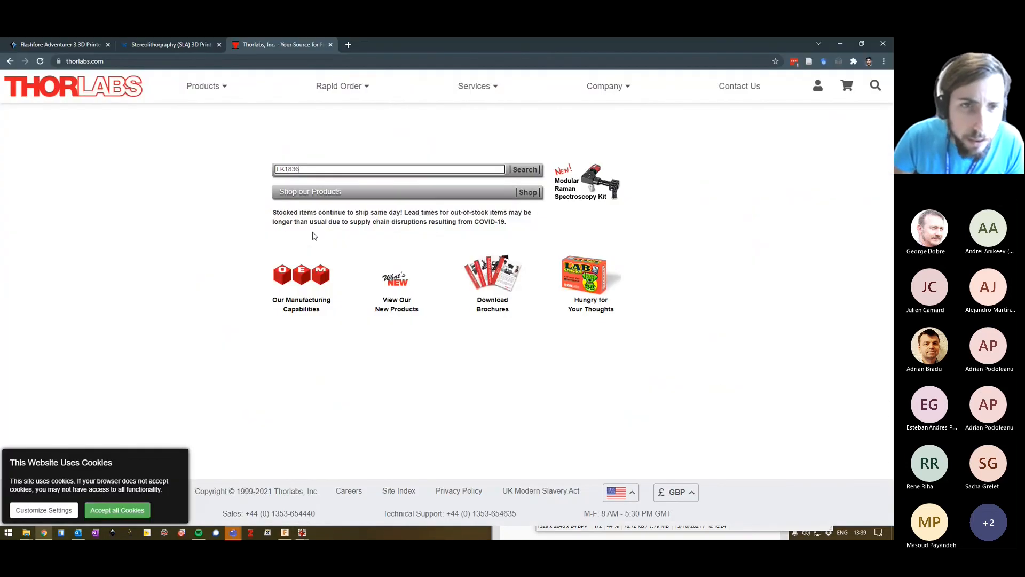
pyautogui.press('Return')
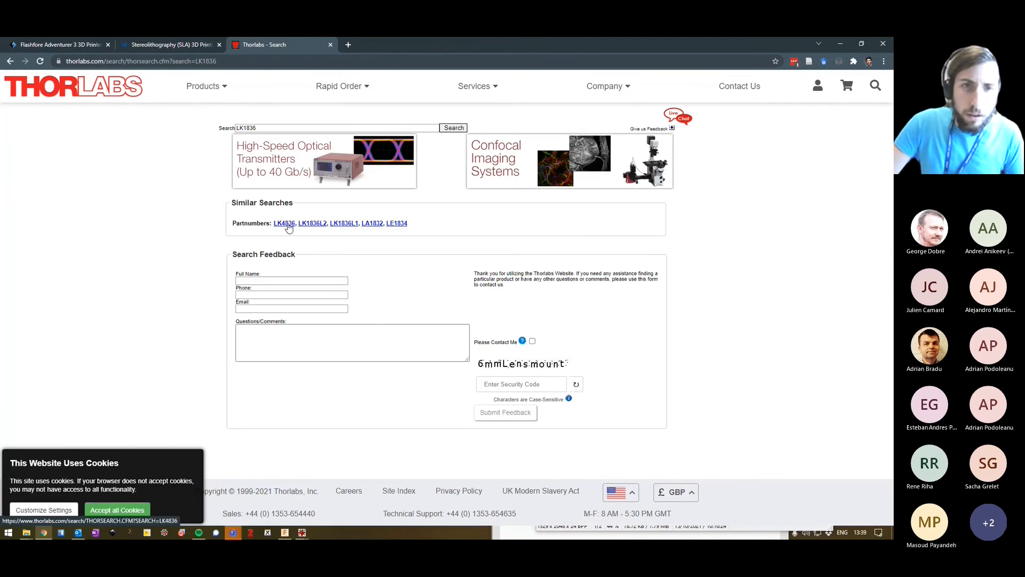
# Find the LK1836L2-B lens under part number LK1836L2, view its Auto CAD PDF drawing and return to its product page.
pyautogui.click(311, 224)
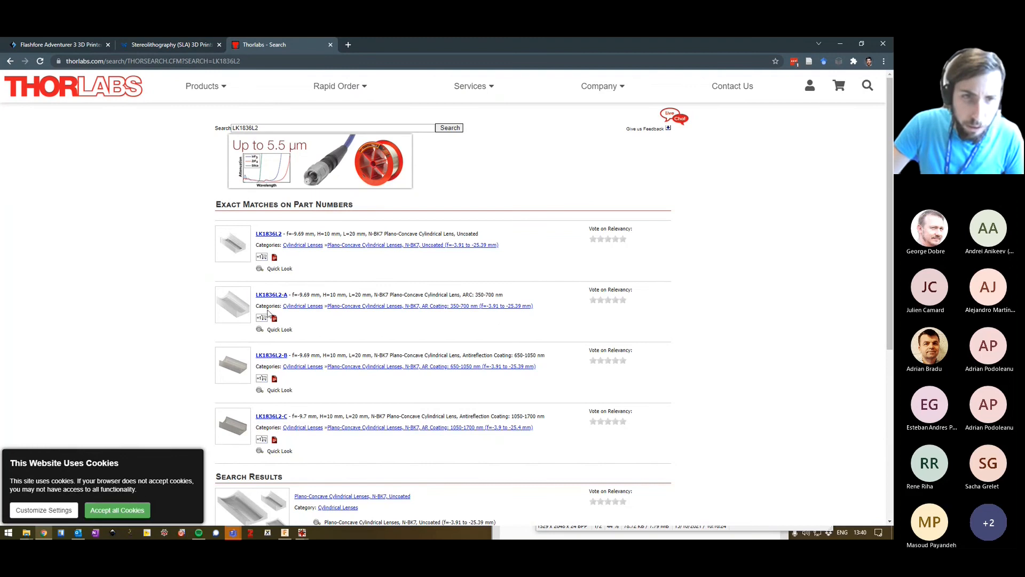
pyautogui.click(271, 355)
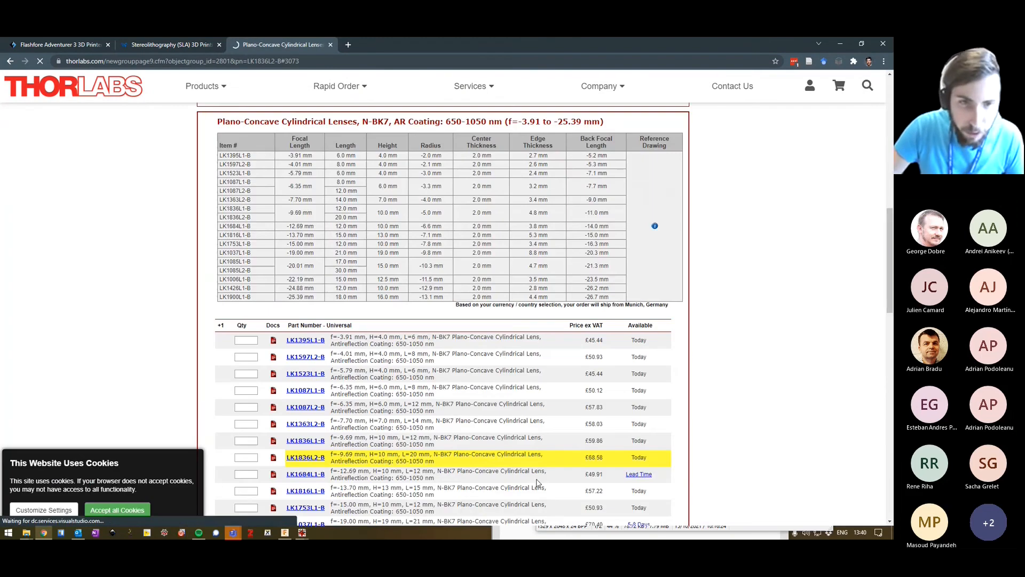
pyautogui.click(307, 458)
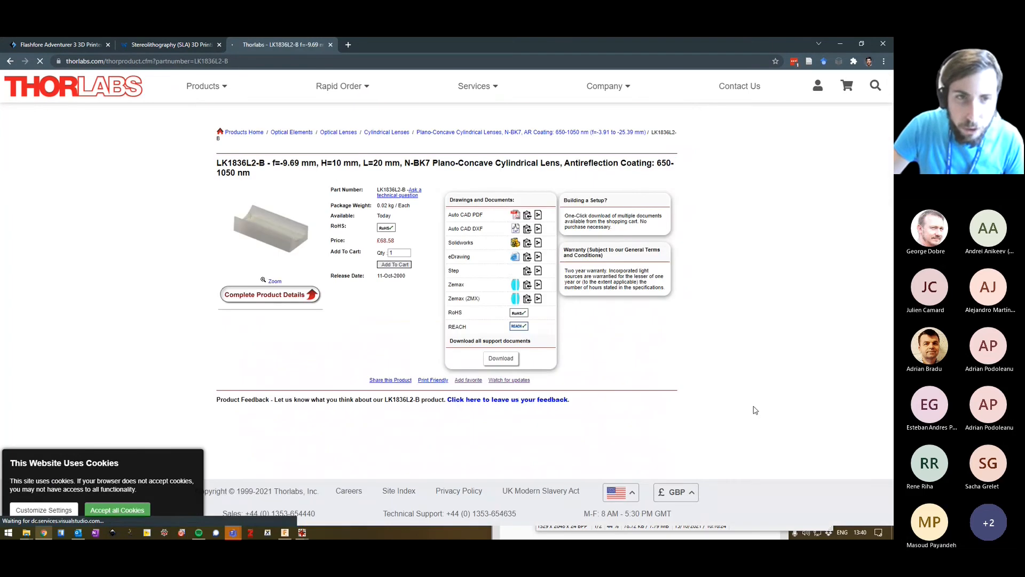
pyautogui.click(516, 214)
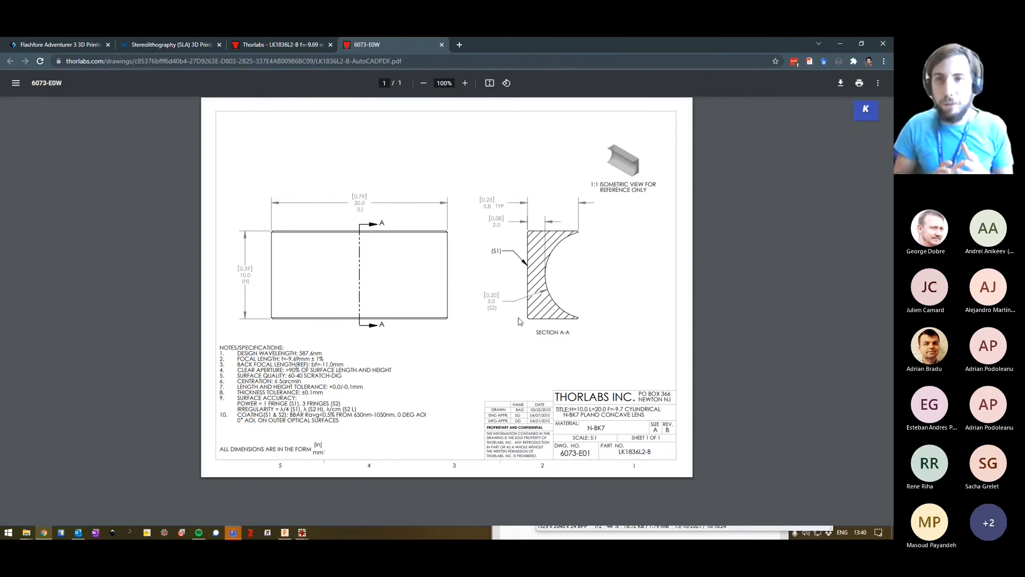
pyautogui.click(288, 45)
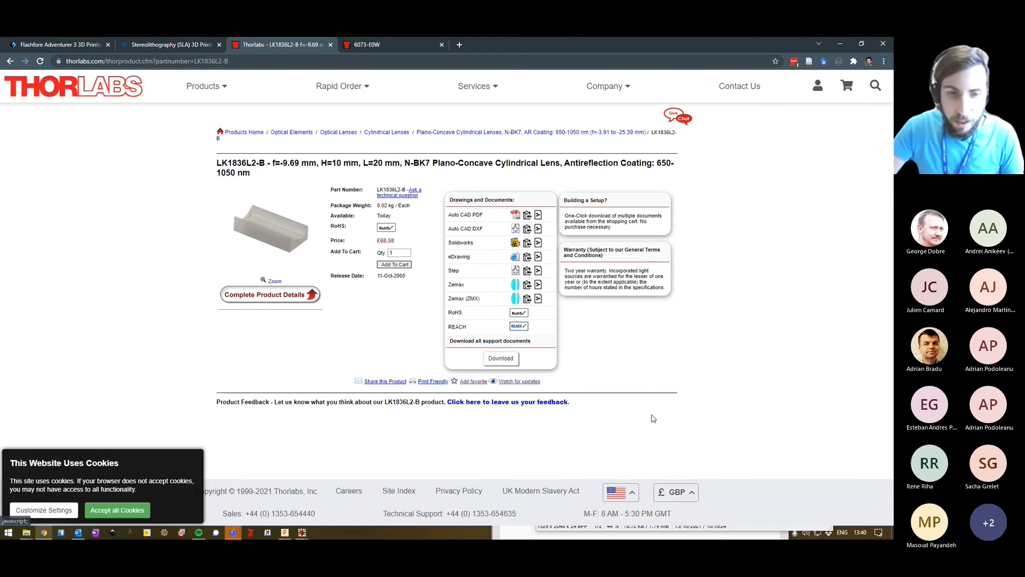
# Switch back to Fusion 360 and view the file upload options for the Solidworks bits folder without uploading anything.
pyautogui.moveTo(292, 536)
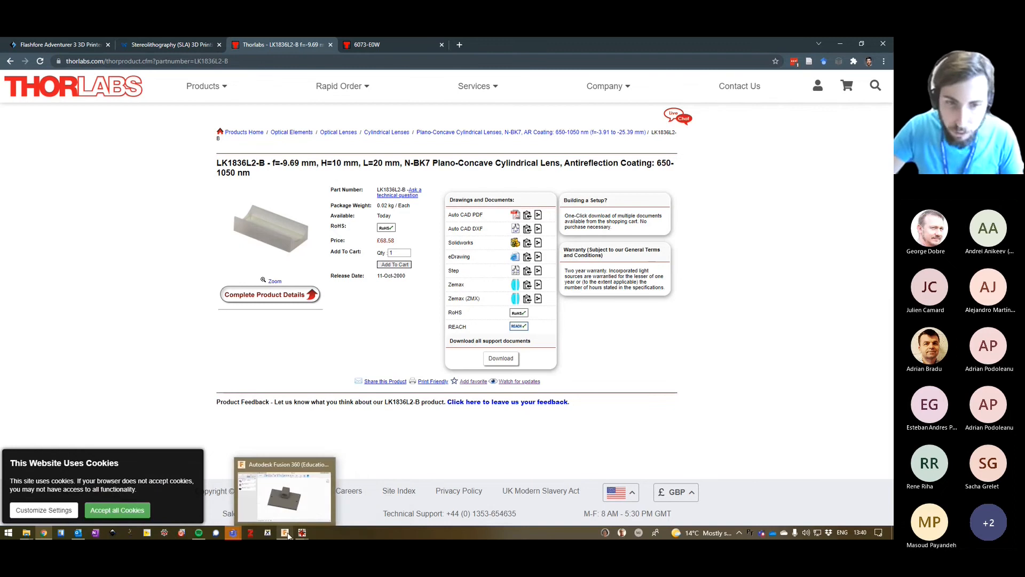
pyautogui.click(287, 536)
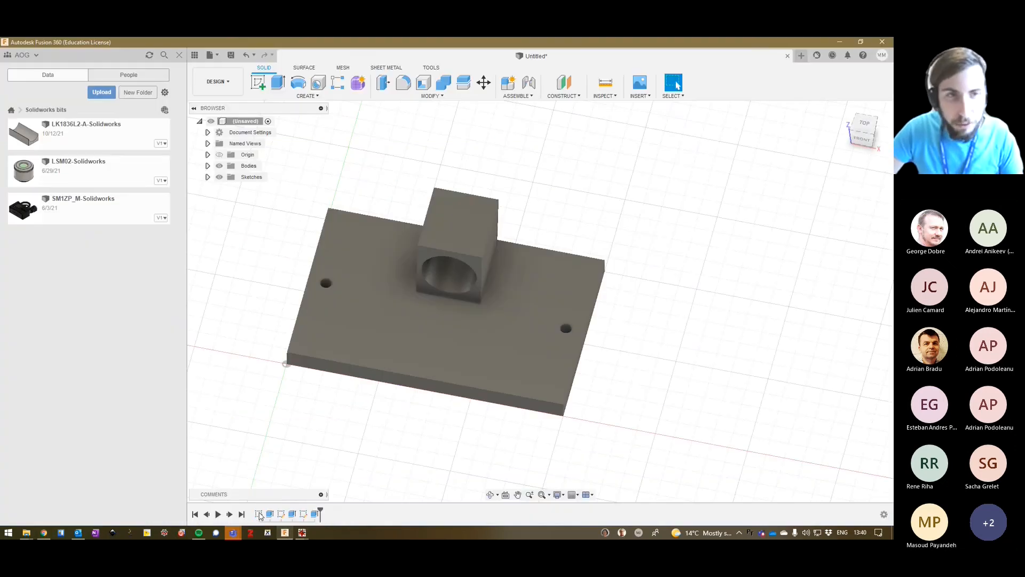
pyautogui.click(105, 93)
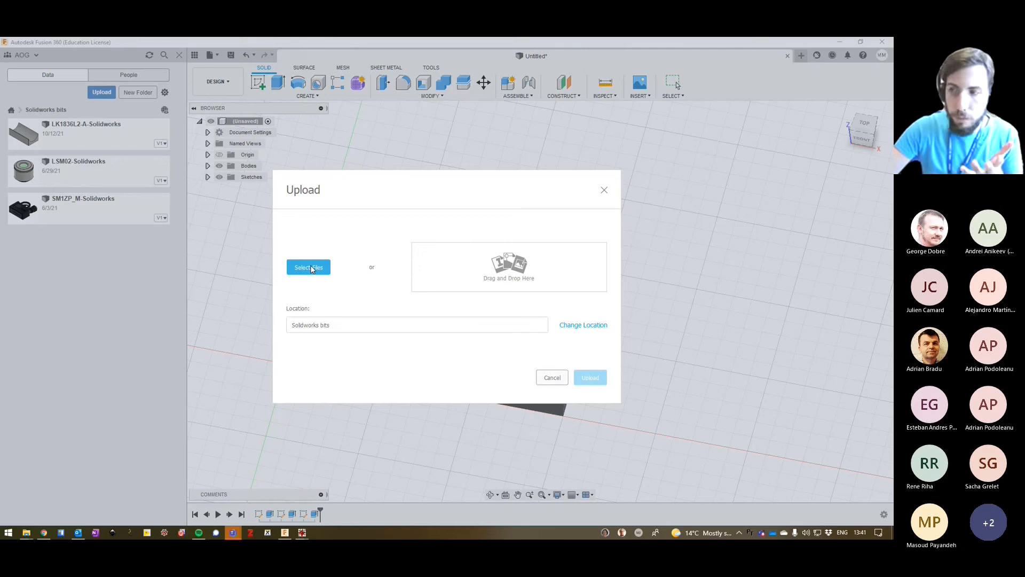
pyautogui.click(553, 377)
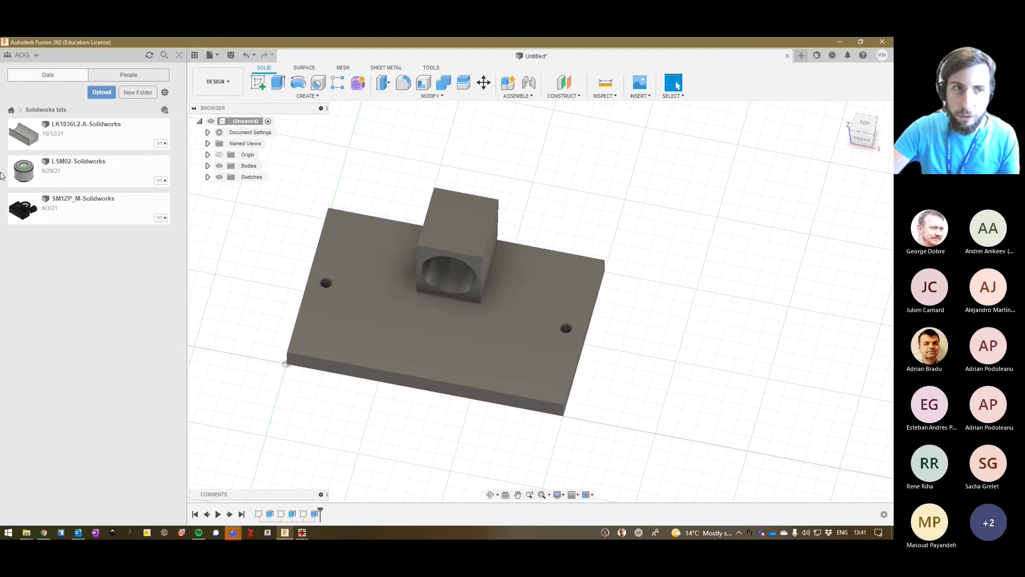
# Try to insert the LSM02-Solidworks component from the Solidworks bits folder into the design.
pyautogui.moveTo(23, 171); pyautogui.dragTo(799, 296)
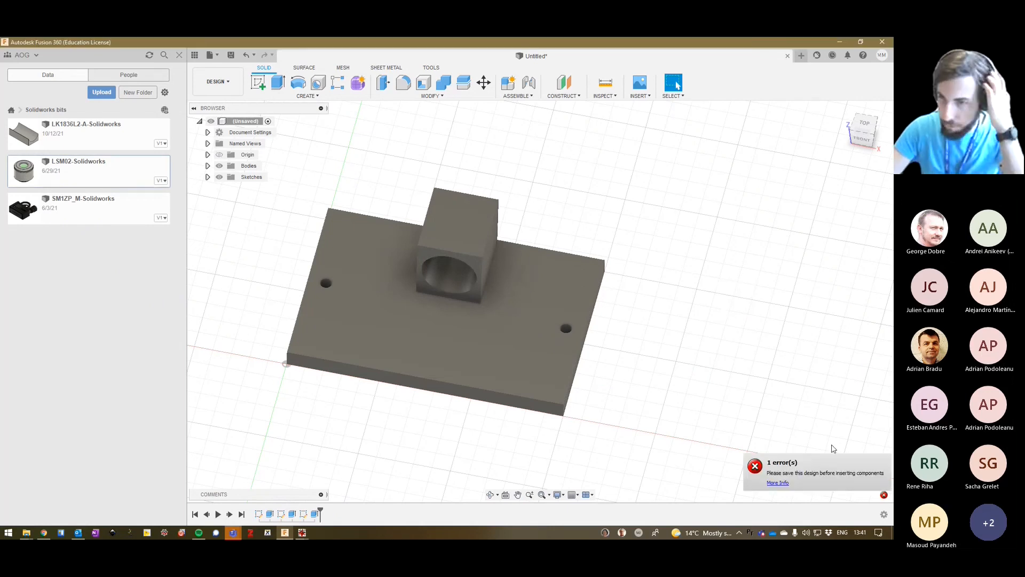
pyautogui.scroll(4, 832, 449)
pyautogui.scroll(-2, 832, 448)
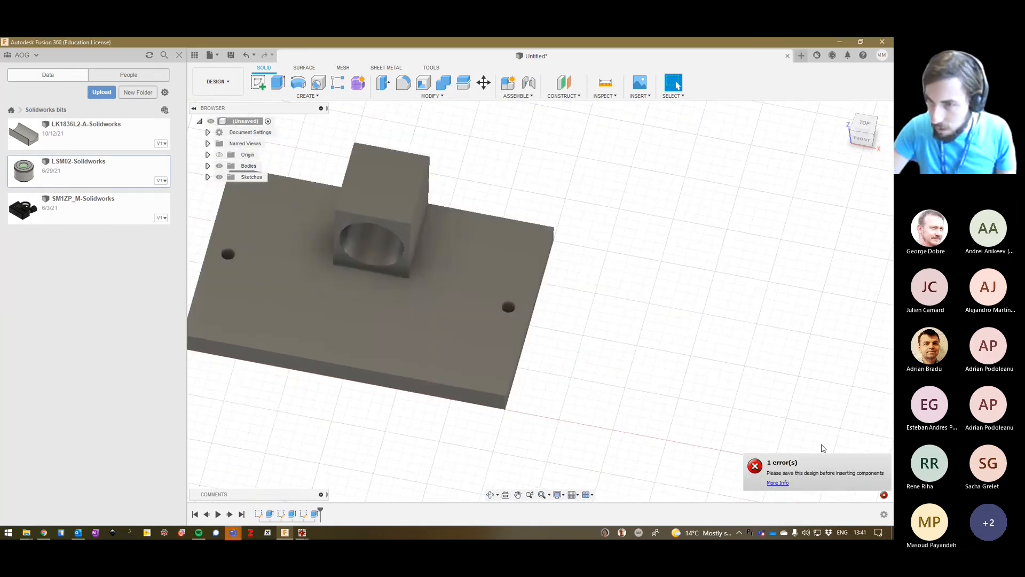
pyautogui.click(868, 466)
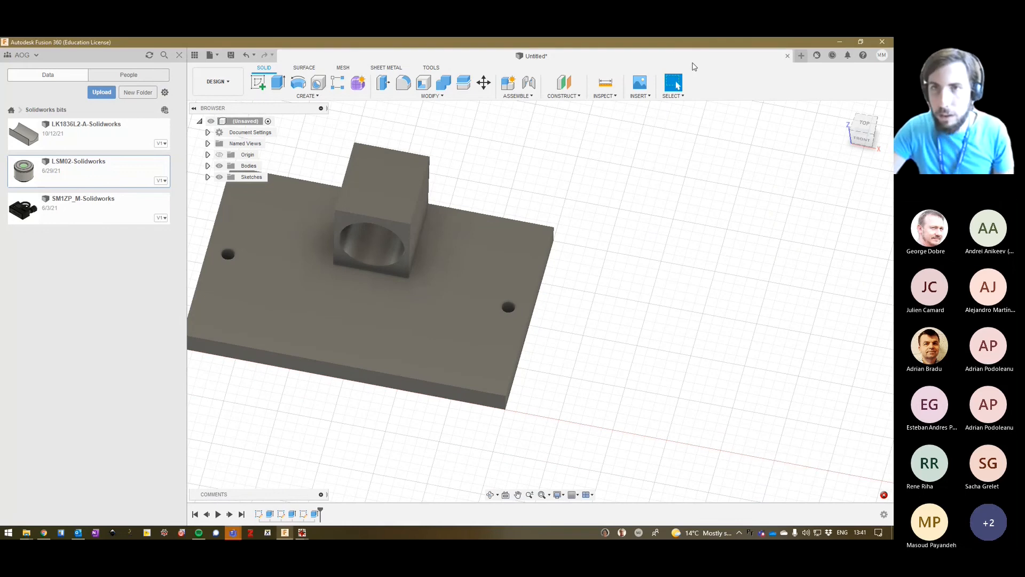
# Save the design as test in the Solidworks bits folder so that the LSM02-Solidworks component can be inserted.
pyautogui.hotkey('ctrl', 's')
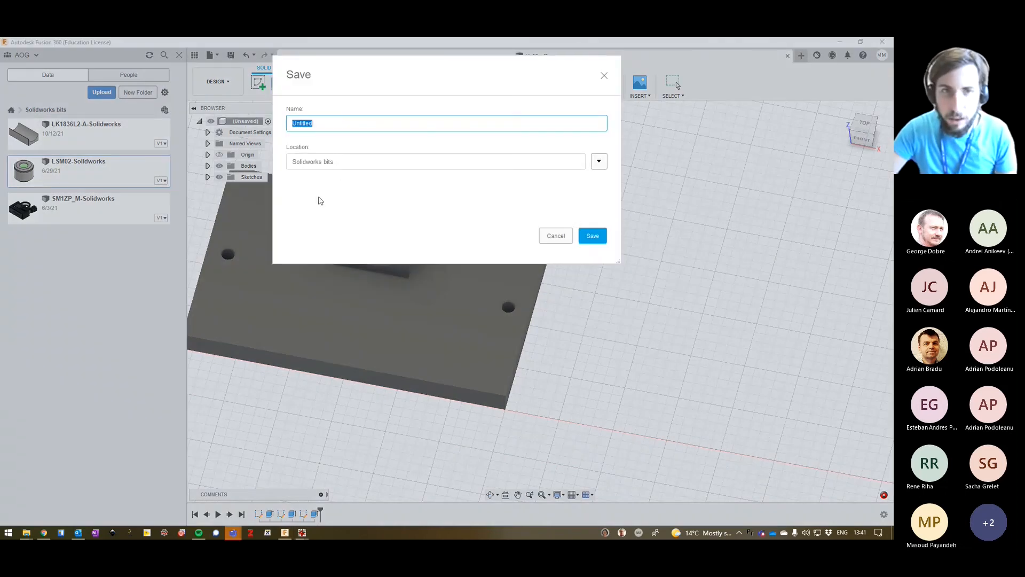
pyautogui.write('test')
pyautogui.press('Return')
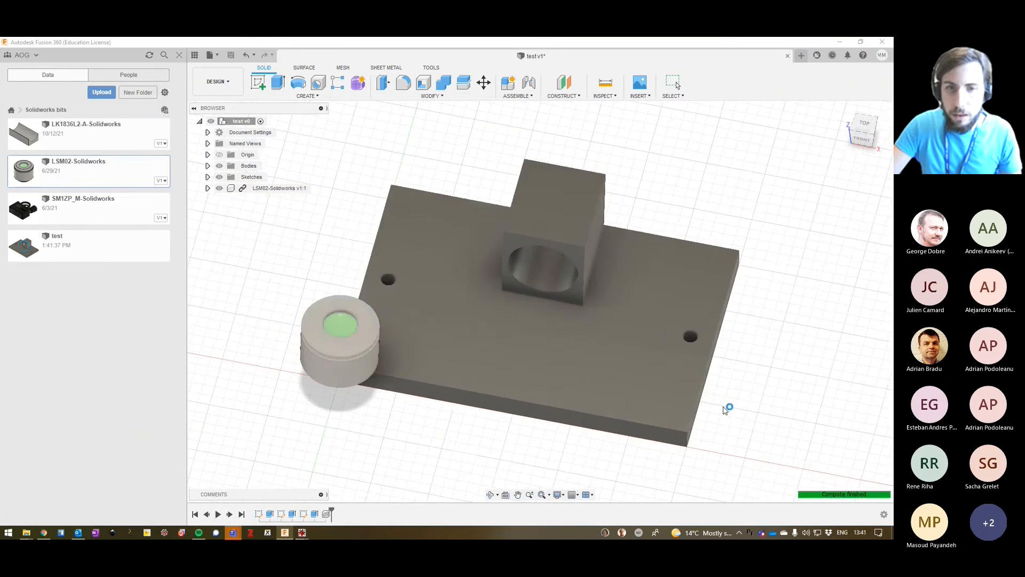
# Try rotating the inserted LSM02-Solidworks component by -95 degrees about the Y axis.
pyautogui.scroll(-2, 357, 384)
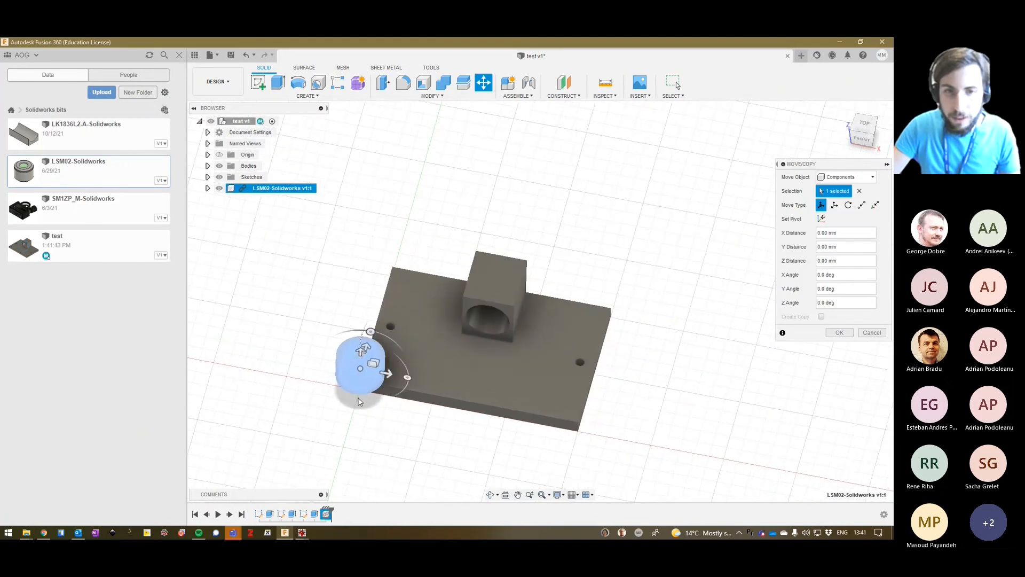
pyautogui.scroll(6, 364, 321)
pyautogui.scroll(-1, 363, 307)
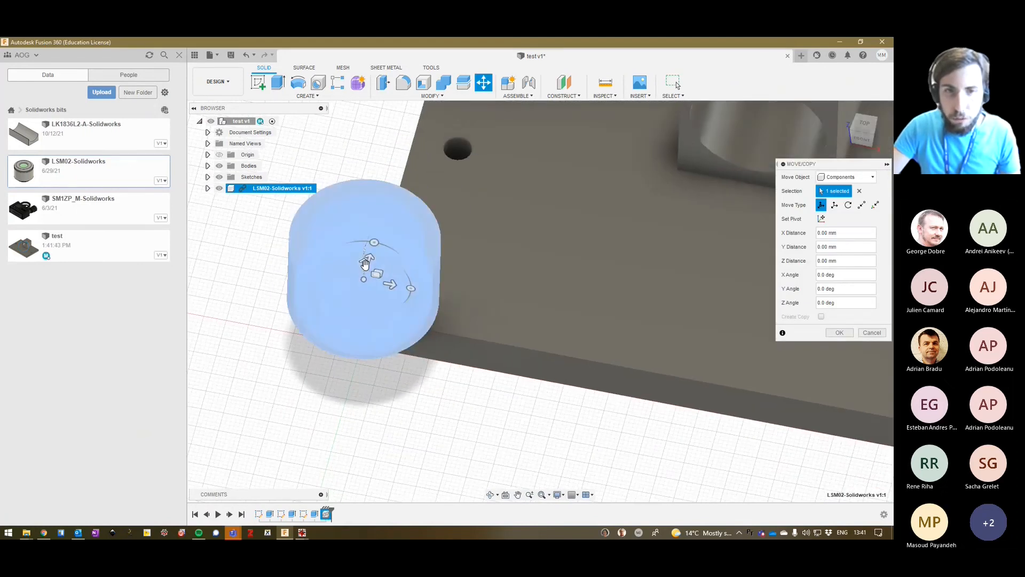
pyautogui.moveTo(365, 263); pyautogui.dragTo(291, 239)
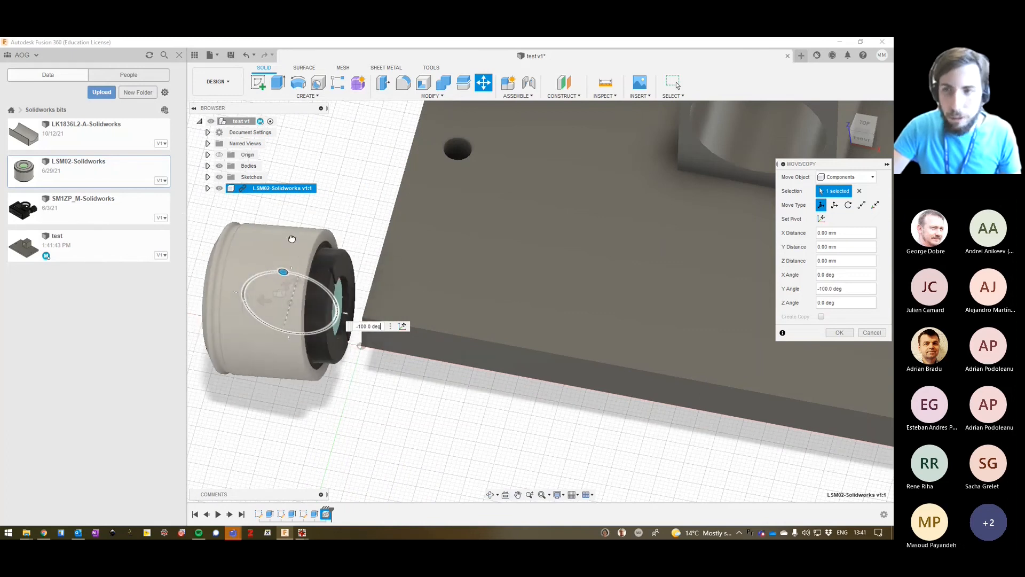
pyautogui.click(872, 332)
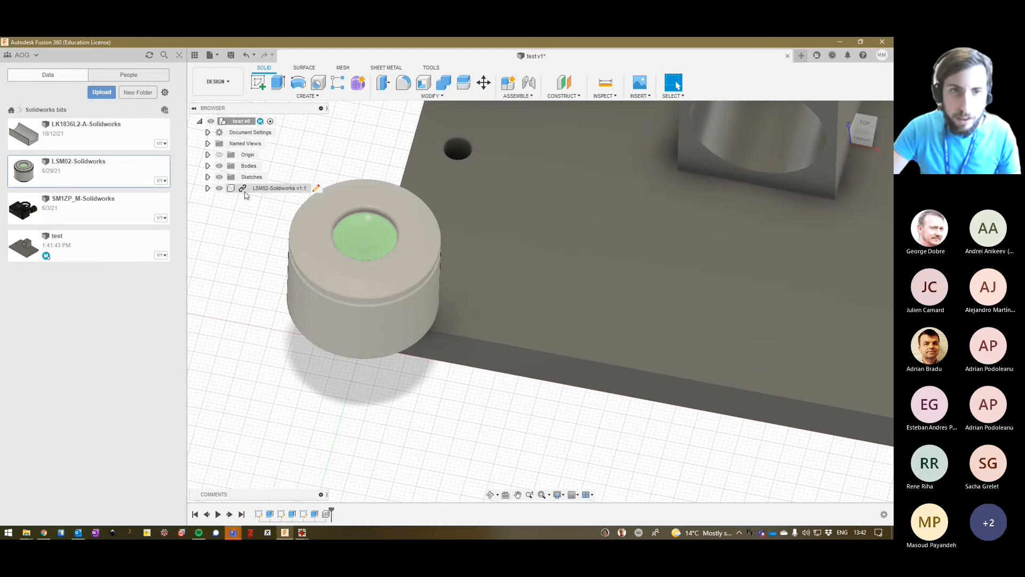
# Toggle the LSM02-Solidworks component's visibility off and on, and delete the component from the design.
pyautogui.click(272, 188)
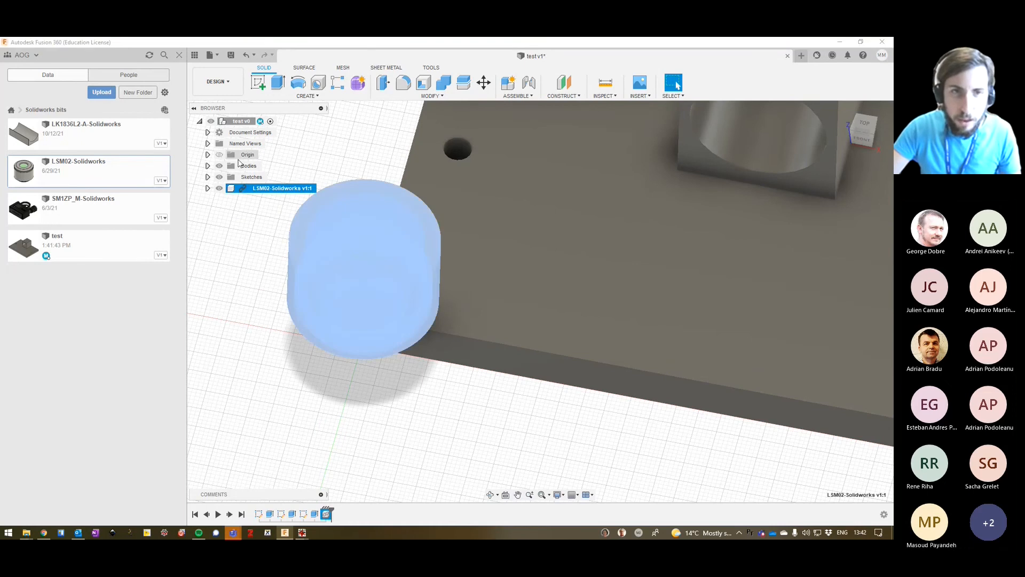
pyautogui.click(218, 189)
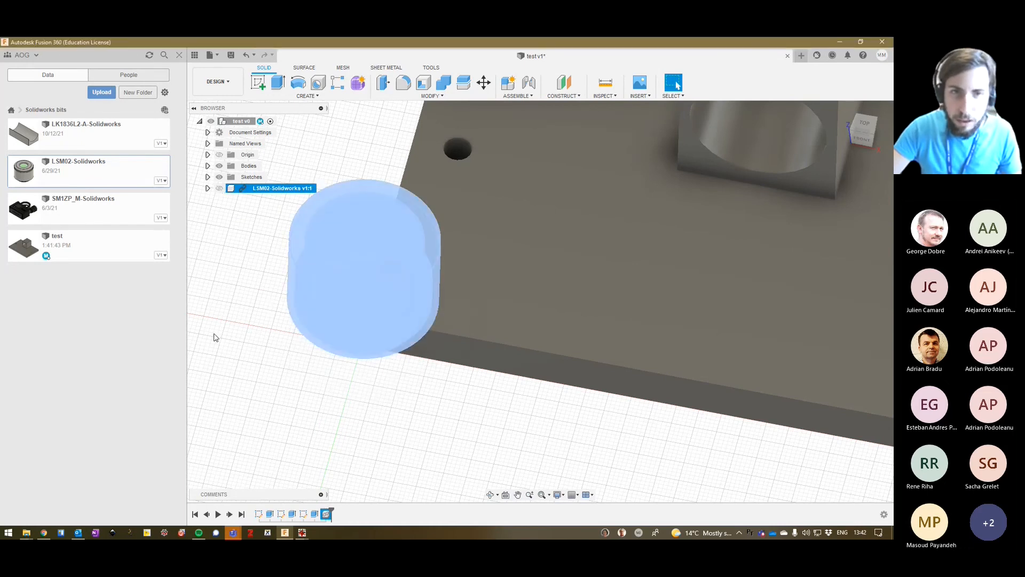
pyautogui.click(219, 188)
pyautogui.rightClick(275, 189)
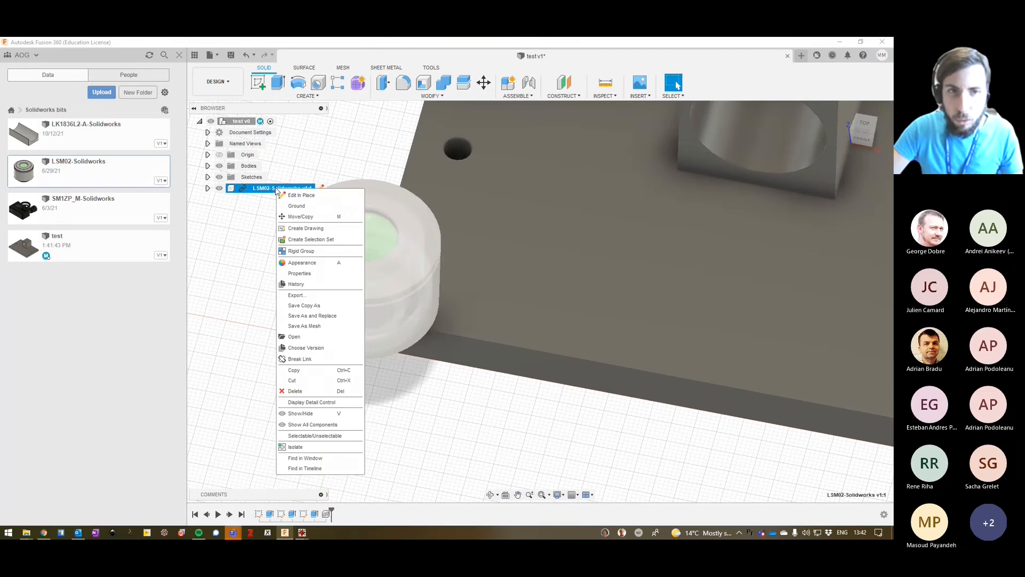
pyautogui.click(313, 393)
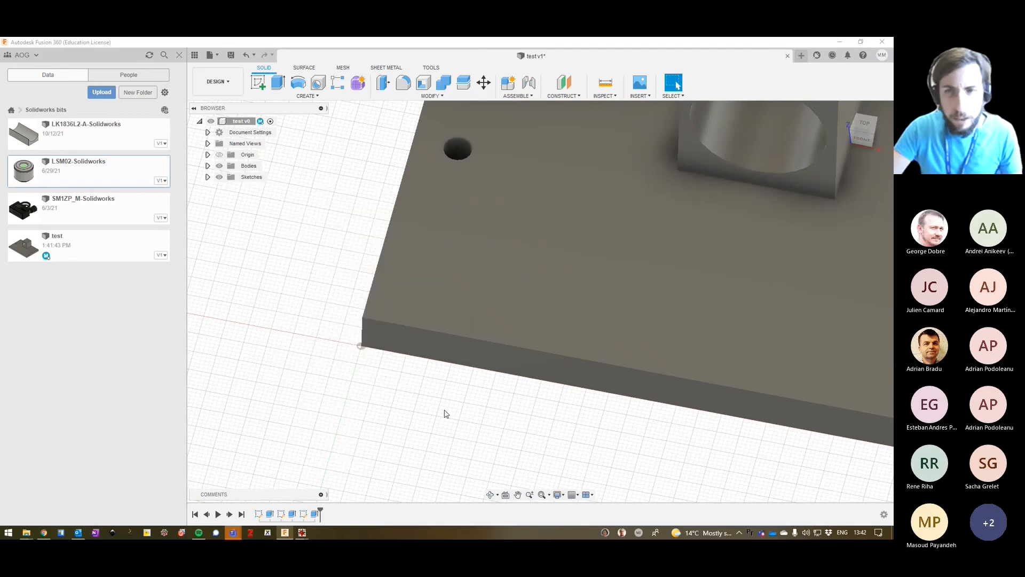
# Insert the LK1836L2-A-Solidworks component from the Solidworks bits folder into the design.
pyautogui.scroll(-6, 520, 401)
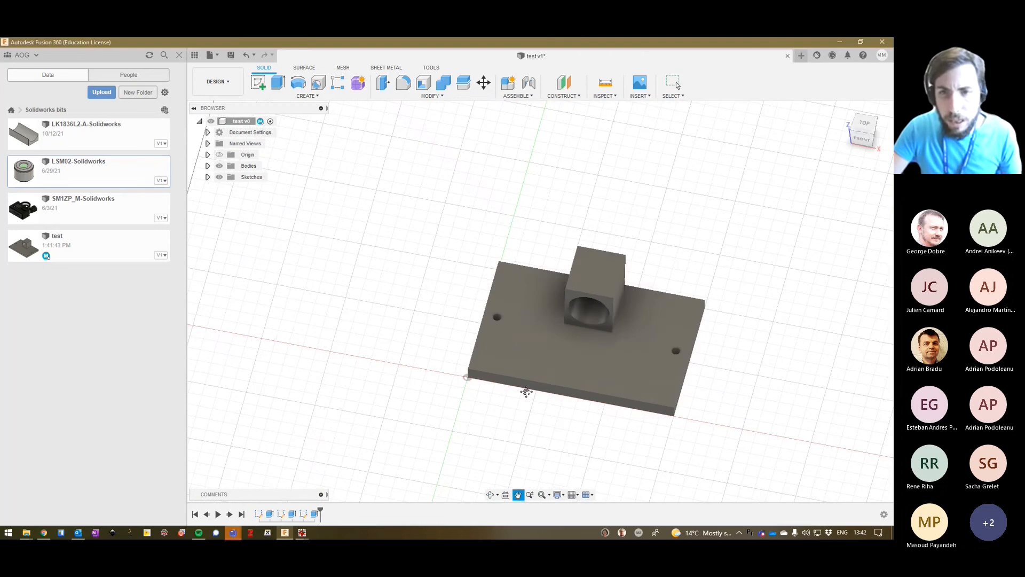
pyautogui.moveTo(524, 394); pyautogui.dragTo(437, 389, button='middle')
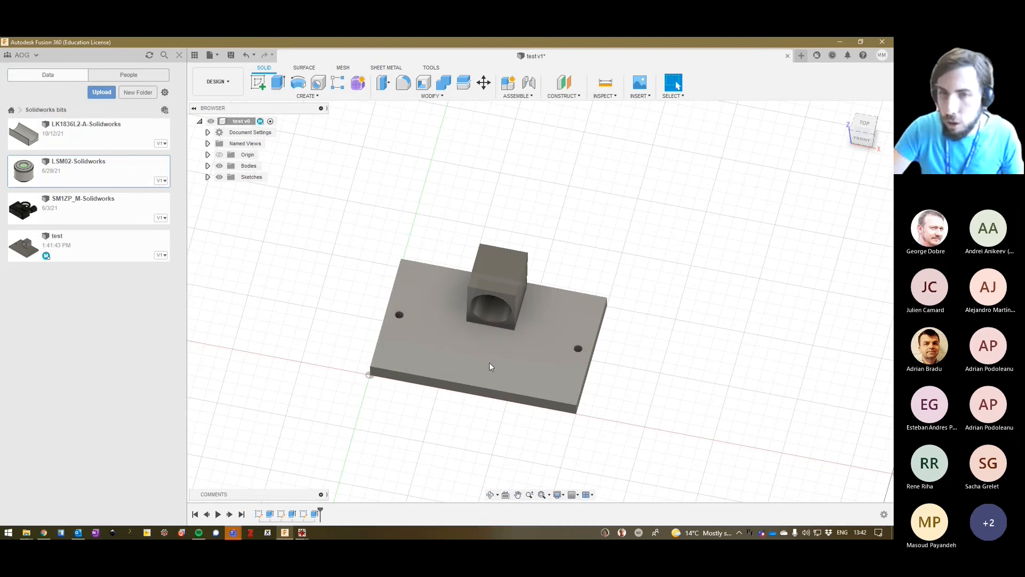
pyautogui.moveTo(505, 364); pyautogui.dragTo(483, 359, button='middle')
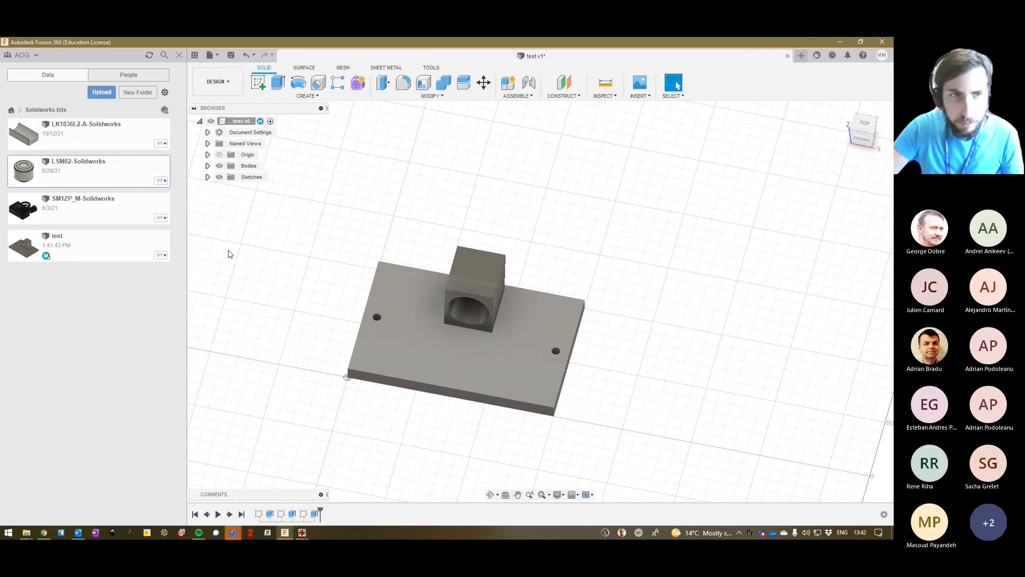
pyautogui.click(25, 135)
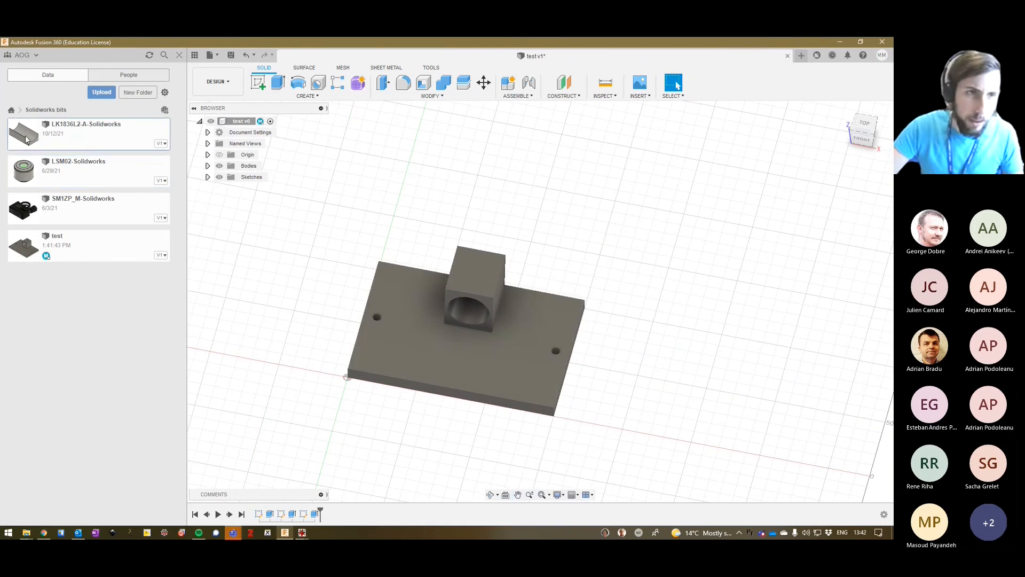
pyautogui.moveTo(40, 137); pyautogui.dragTo(677, 85)
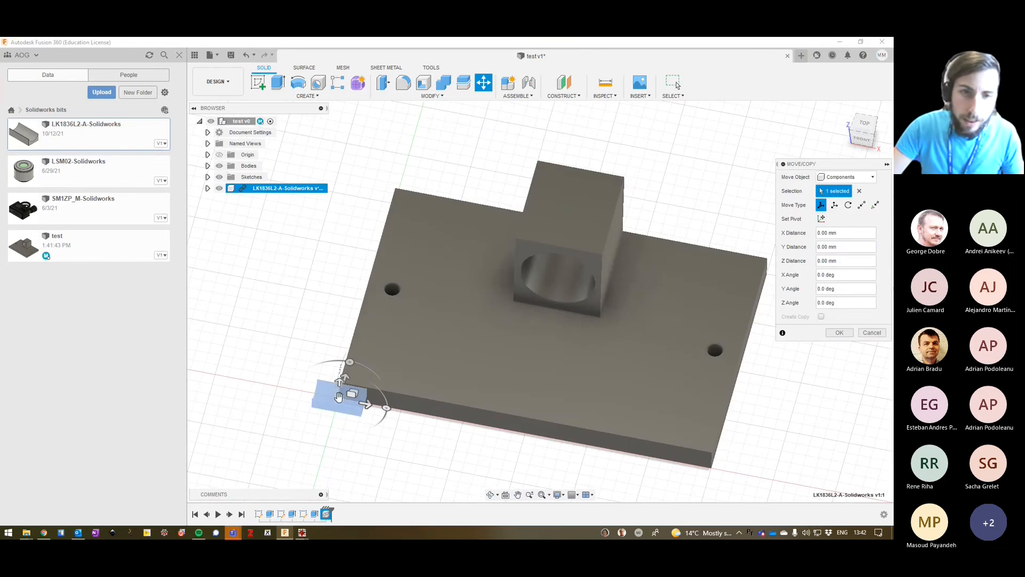
# Place the LK1836L2-A-Solidworks component at its inserted position, and move it freely off the base plate's corner into the empty space beside the plate.
pyautogui.moveTo(338, 396); pyautogui.dragTo(238, 305)
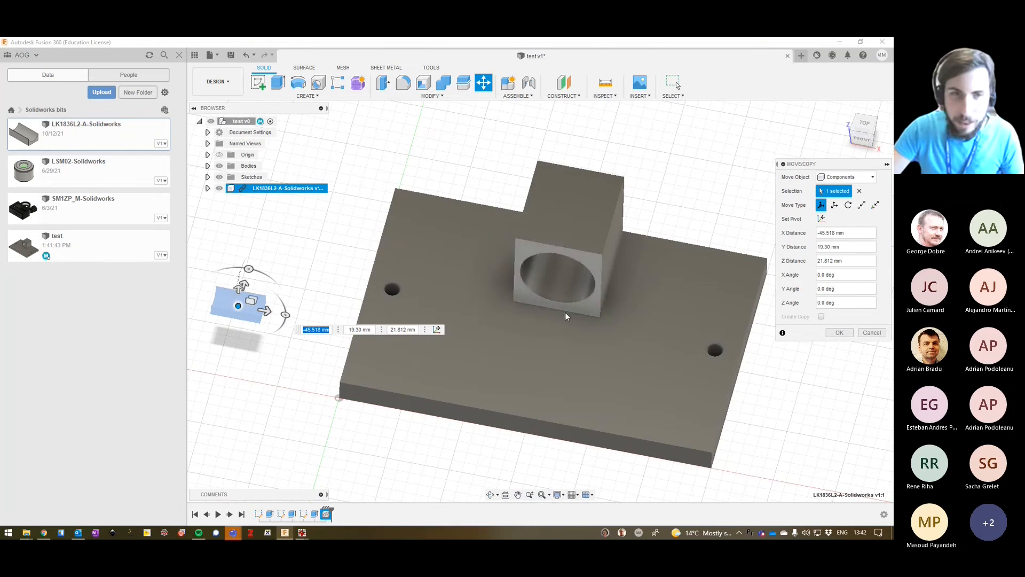
pyautogui.click(872, 332)
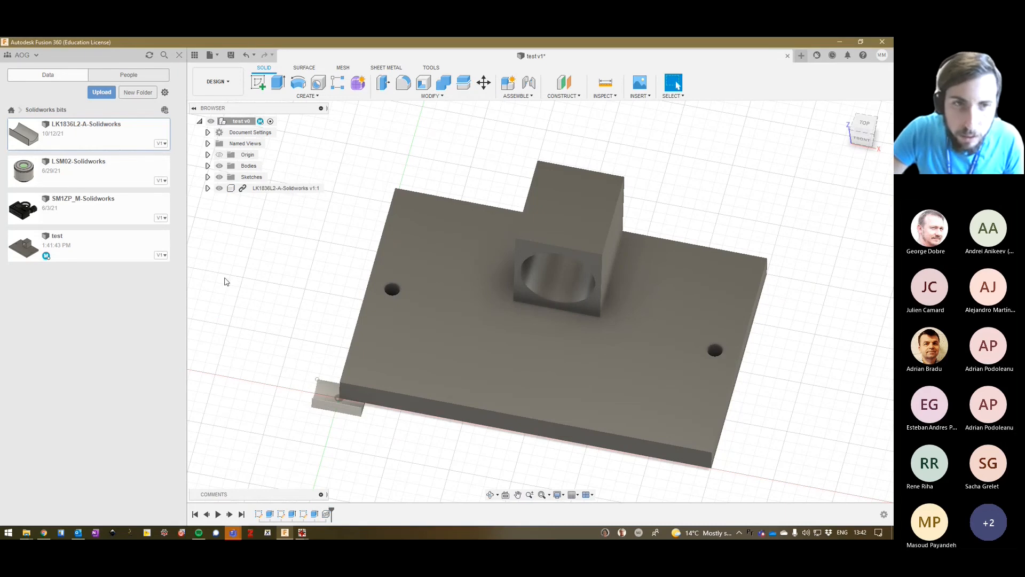
pyautogui.click(345, 401)
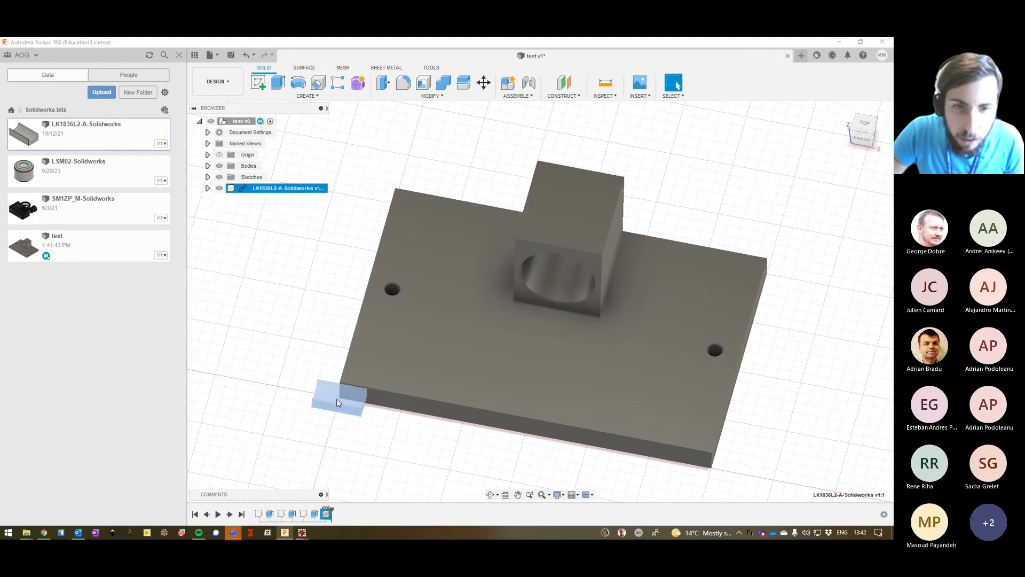
pyautogui.moveTo(330, 390); pyautogui.dragTo(245, 239)
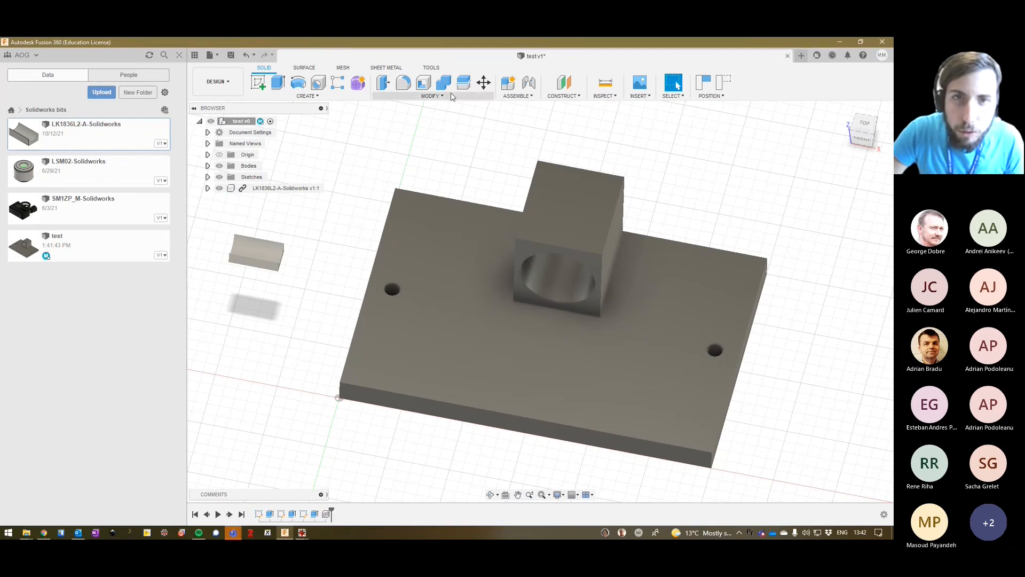
pyautogui.click(431, 96)
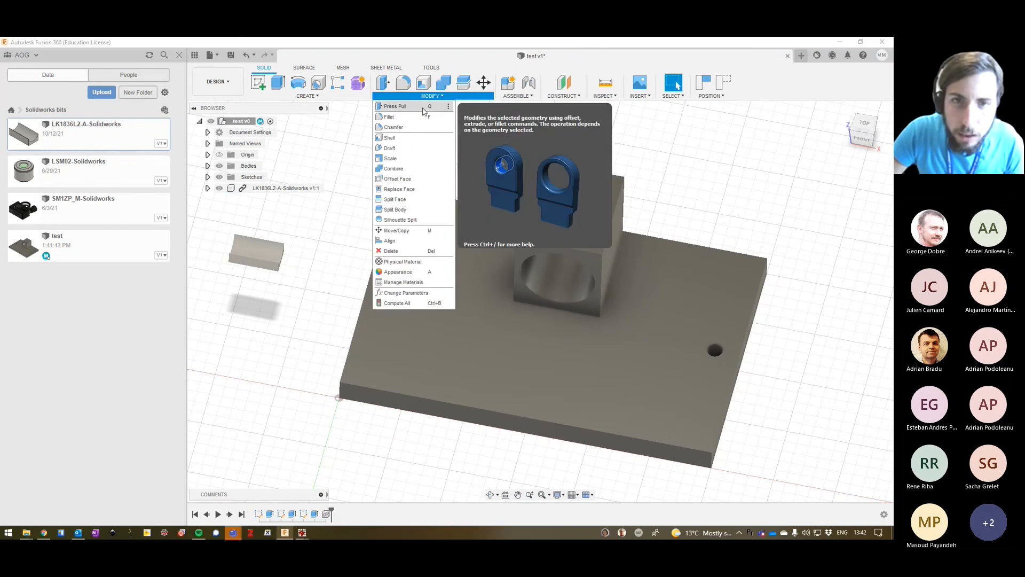
pyautogui.click(411, 158)
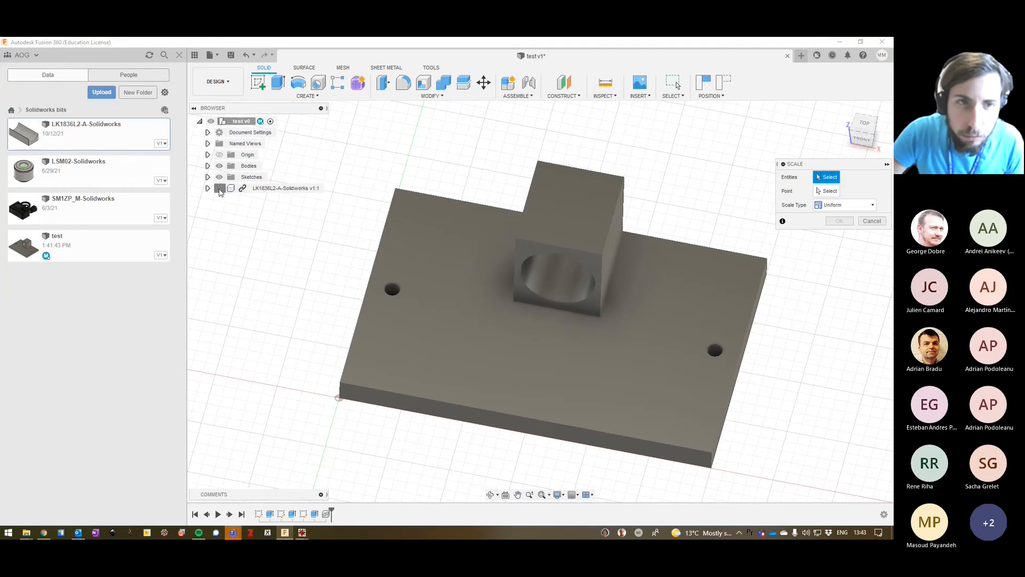
pyautogui.click(879, 221)
# Try to scale the LK1836L2-A-Solidworks component uniformly about one of its corner vertices.
pyautogui.moveTo(212, 219); pyautogui.dragTo(292, 290)
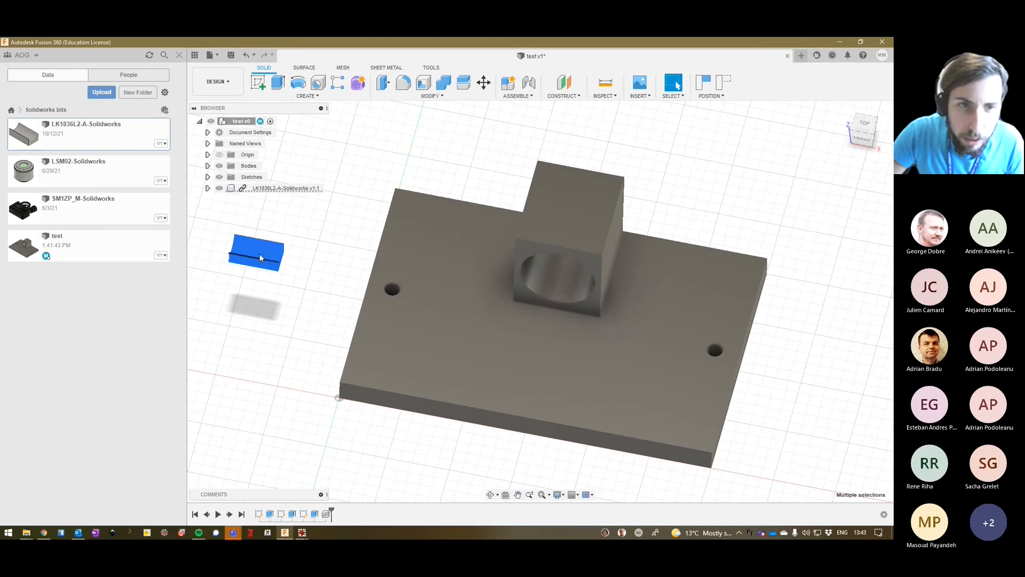
pyautogui.rightClick(260, 254)
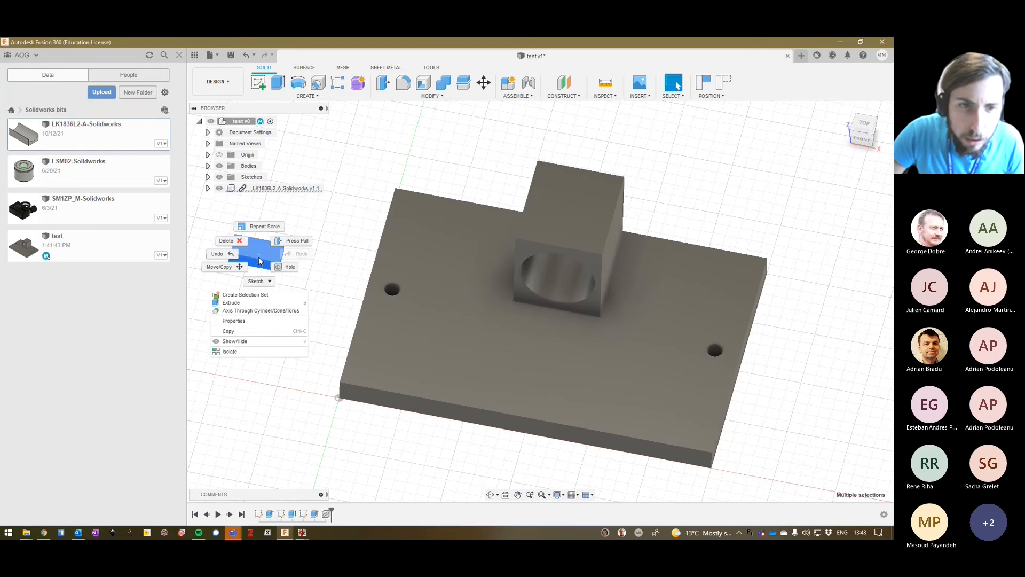
pyautogui.click(428, 98)
pyautogui.click(430, 97)
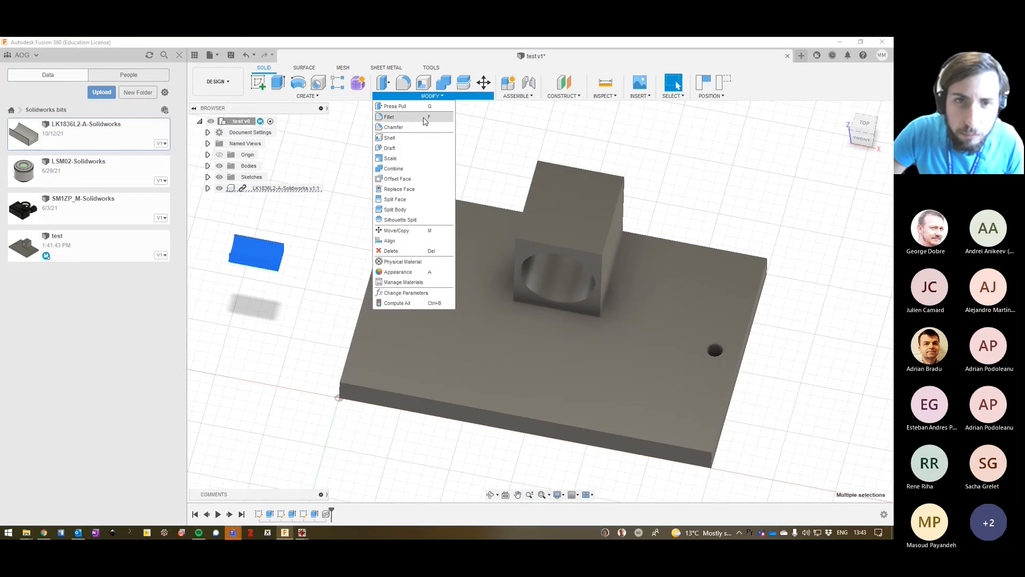
pyautogui.click(422, 159)
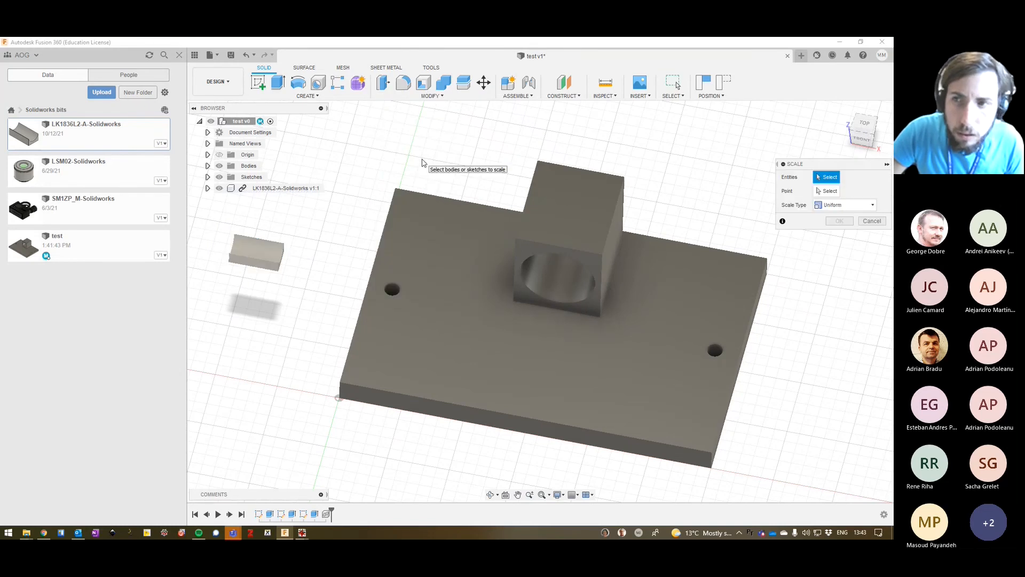
pyautogui.click(840, 206)
pyautogui.click(839, 206)
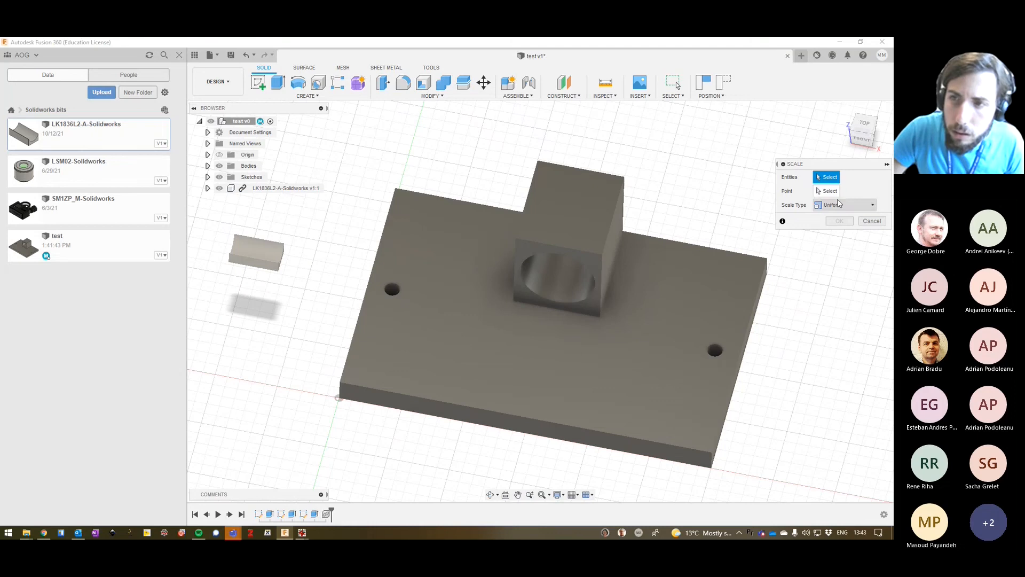
pyautogui.click(278, 262)
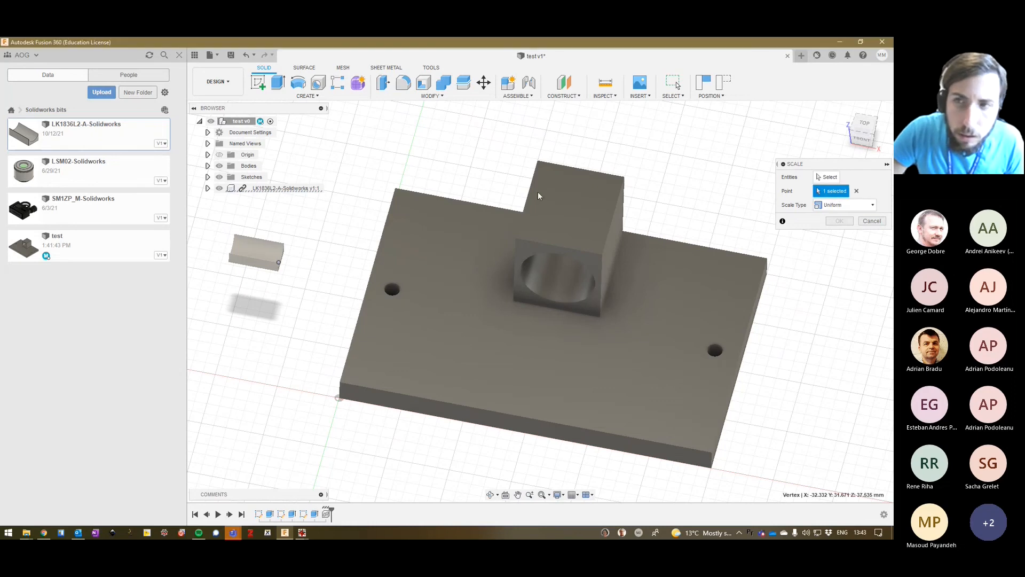
pyautogui.click(827, 177)
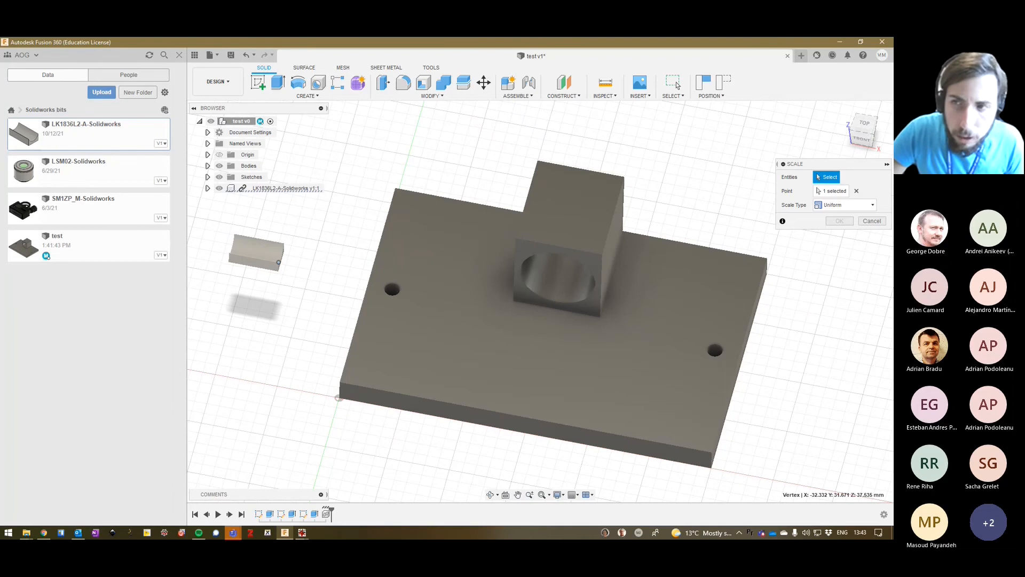
pyautogui.click(872, 220)
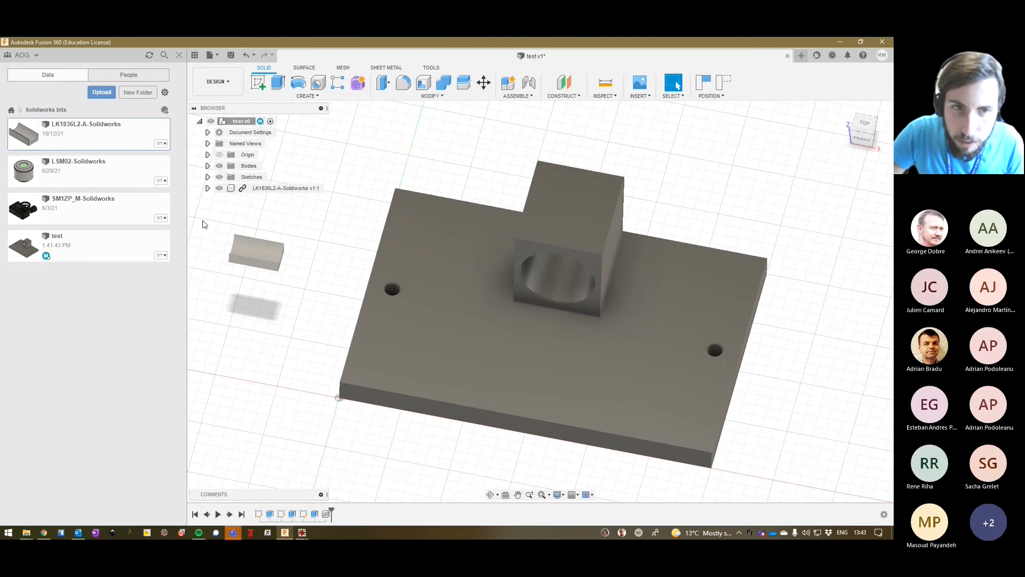
# Select the whole LK1836L2-A-Solidworks component, start Combine and continue with the moved component in its previous position.
pyautogui.moveTo(203, 221); pyautogui.dragTo(316, 304)
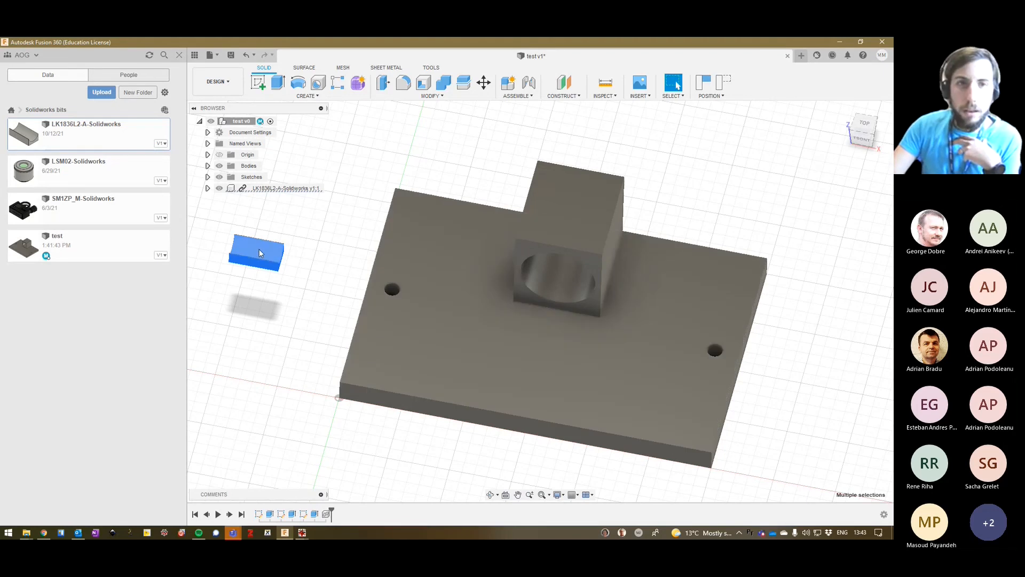
pyautogui.click(258, 248)
pyautogui.click(444, 83)
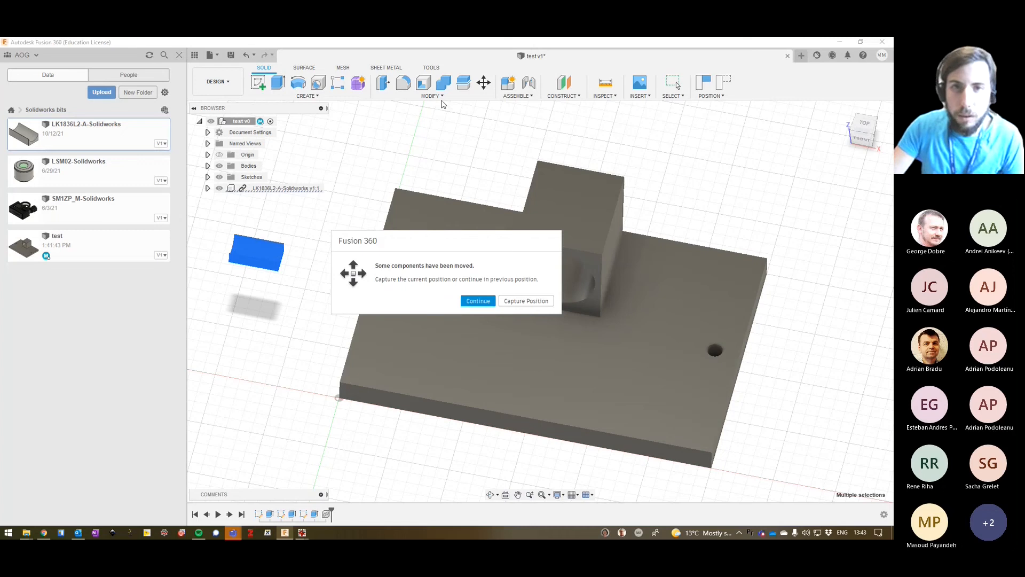
pyautogui.click(474, 300)
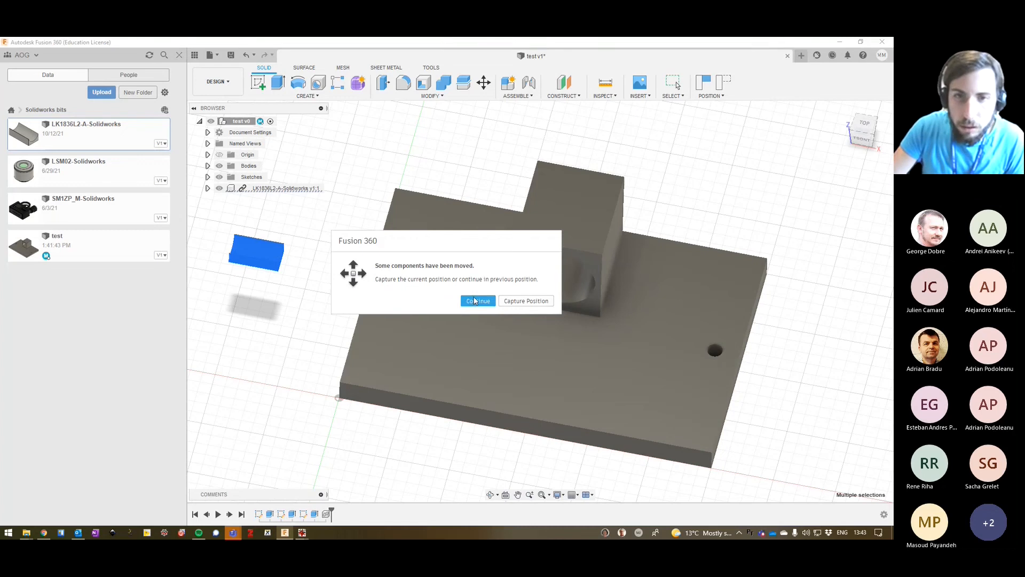
pyautogui.click(439, 96)
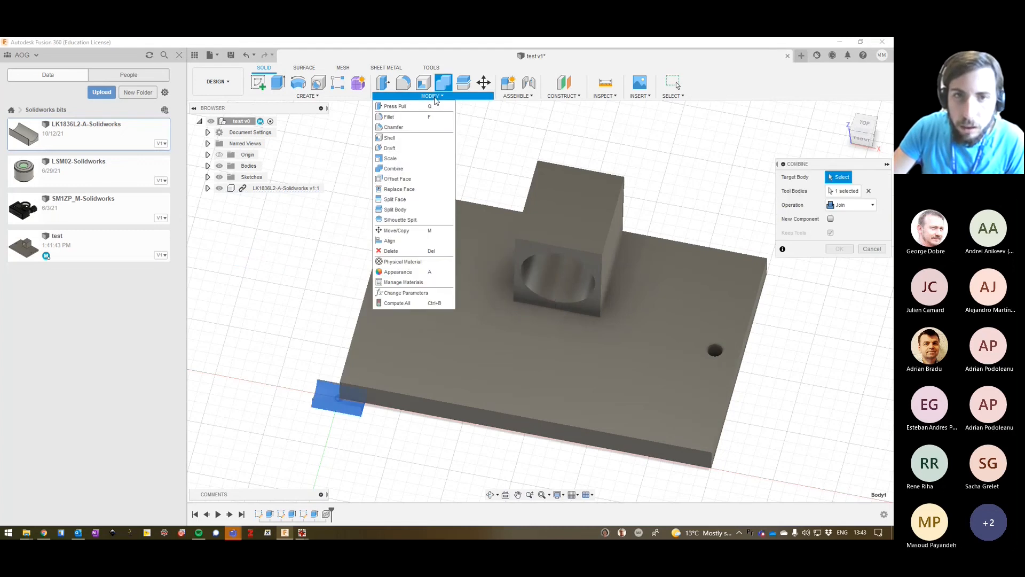
pyautogui.click(421, 159)
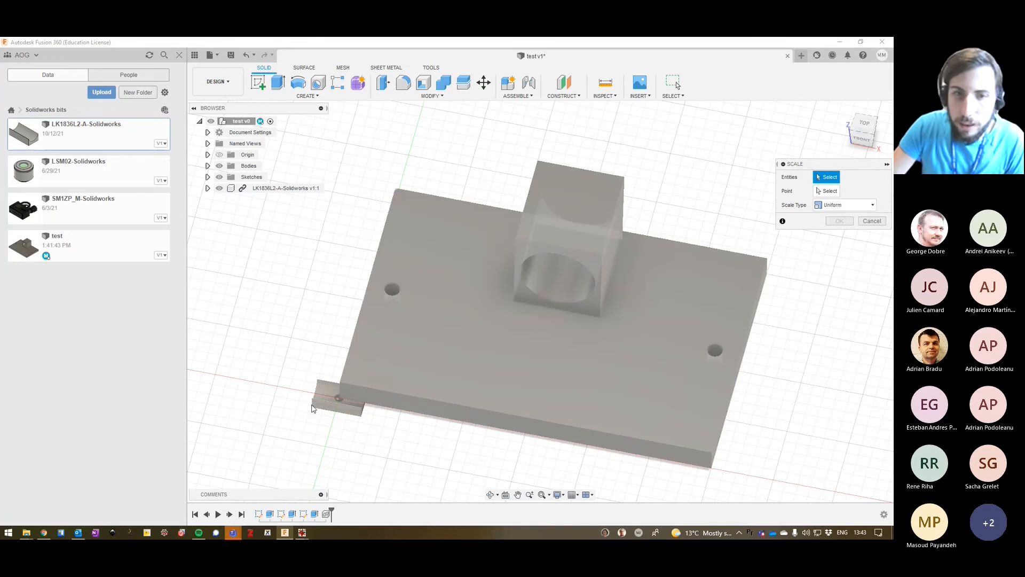
pyautogui.click(322, 394)
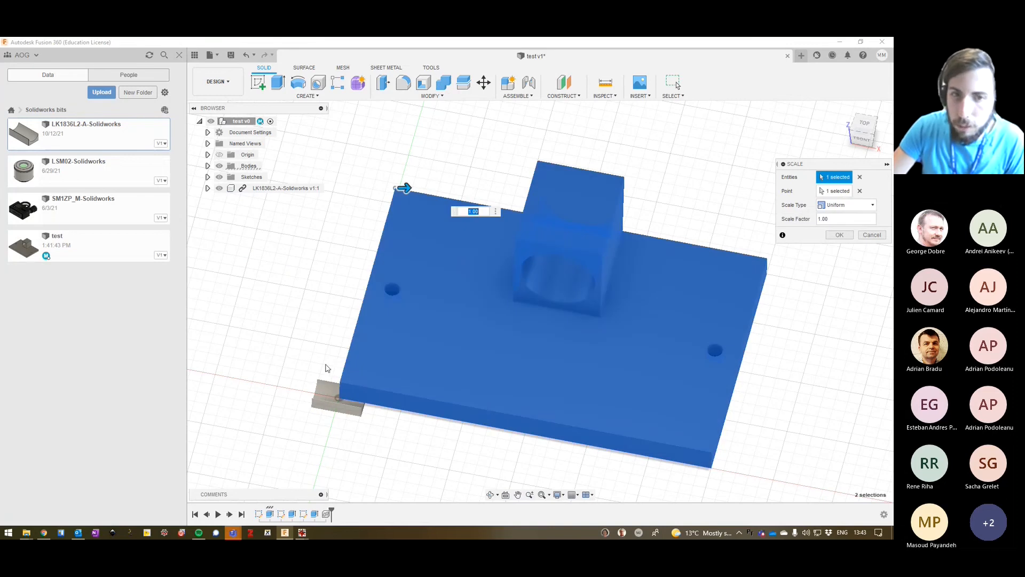
pyautogui.press('Escape')
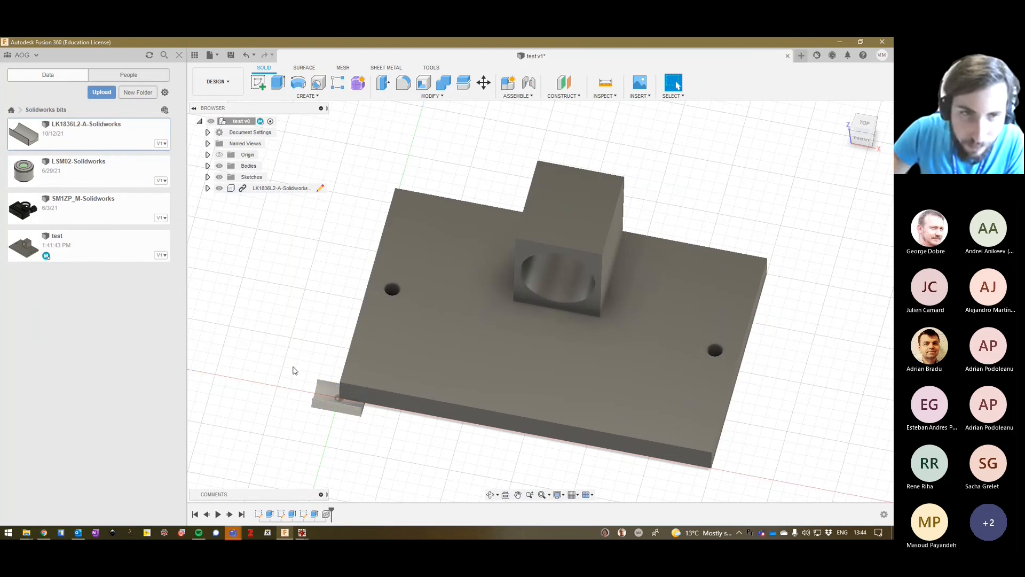
# Move the LK1836L2-A-Solidworks component freely off the base plate's corner into the empty space beside the plate.
pyautogui.click(262, 189)
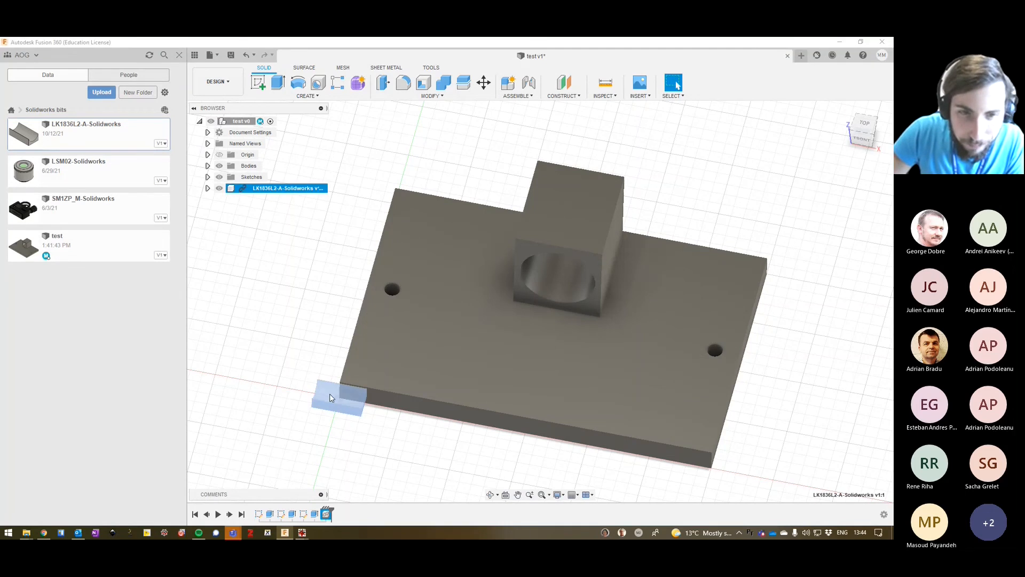
pyautogui.moveTo(329, 393); pyautogui.dragTo(274, 291)
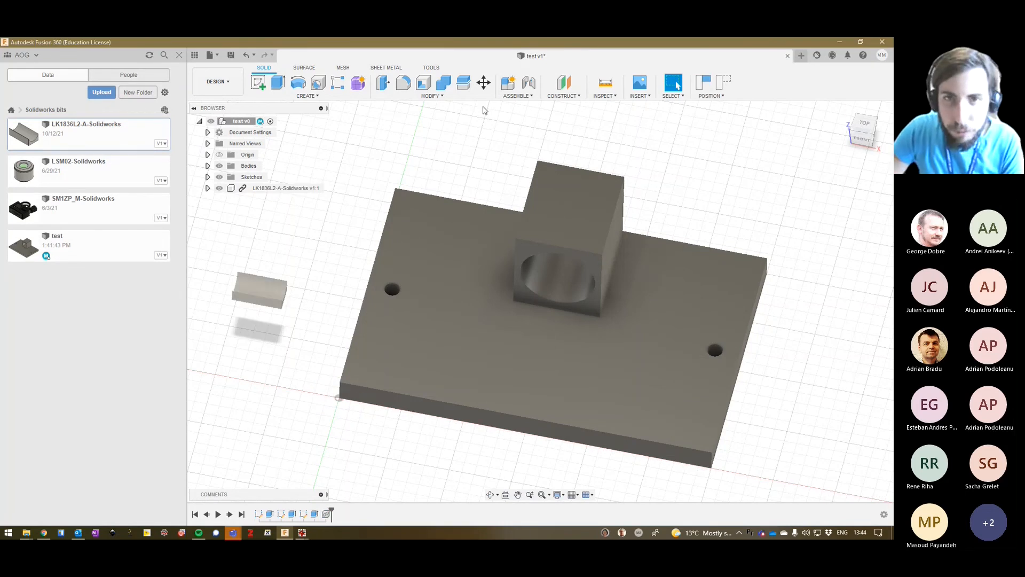
pyautogui.click(450, 96)
pyautogui.click(252, 291)
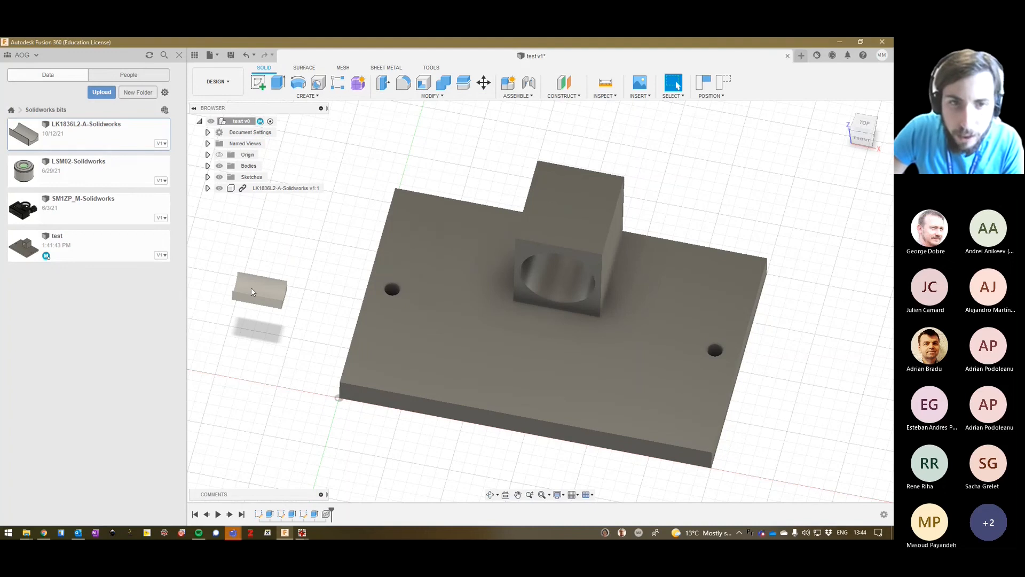
pyautogui.moveTo(223, 251); pyautogui.dragTo(290, 317)
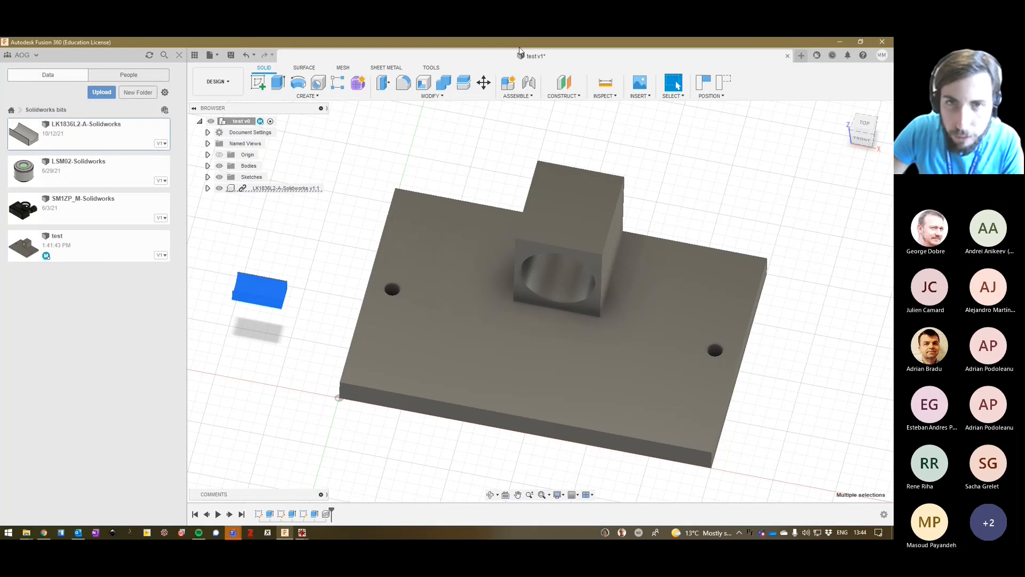
pyautogui.click(483, 82)
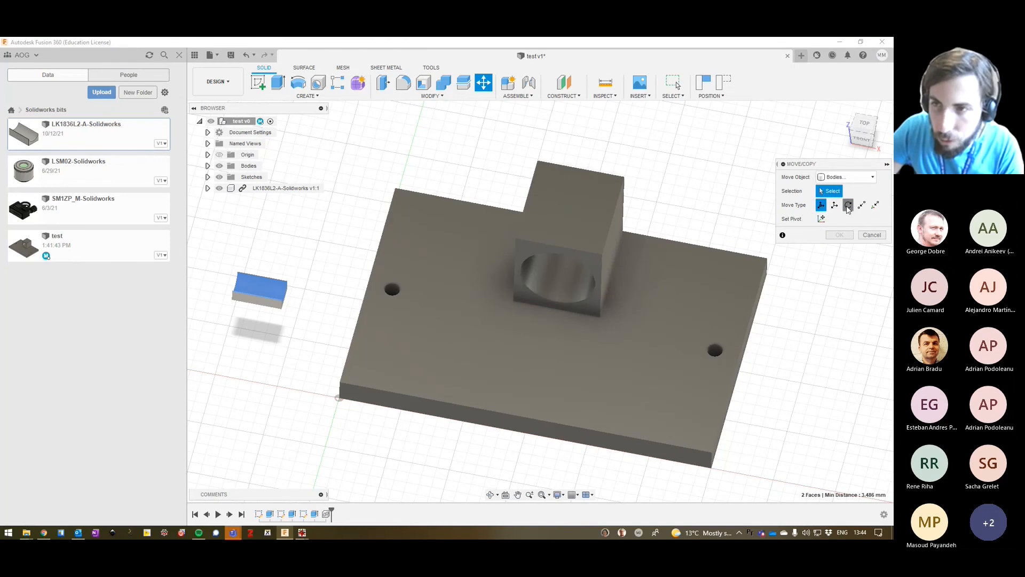
pyautogui.click(849, 205)
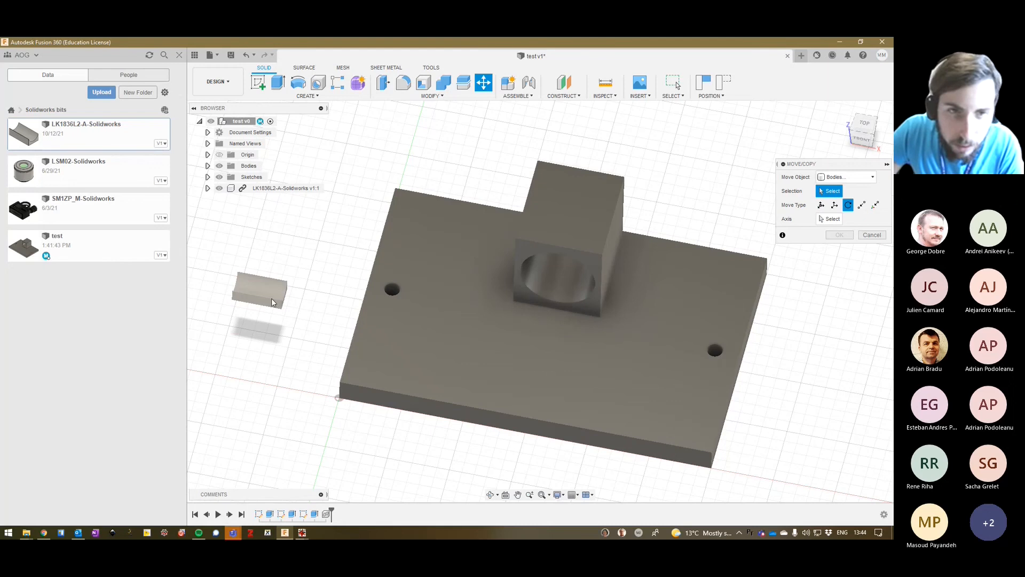
pyautogui.press('Escape')
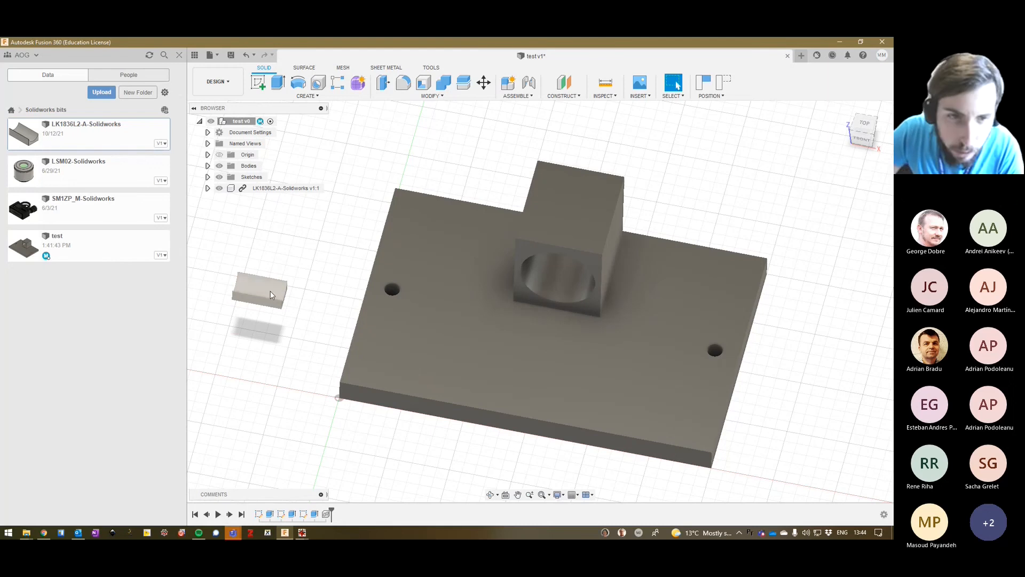
# Try to rotate the LK1836L2-A-Solidworks component with Move/Copy about one of its lengthwise edges by -55 degrees.
pyautogui.click(261, 286)
pyautogui.moveTo(197, 246); pyautogui.dragTo(323, 339)
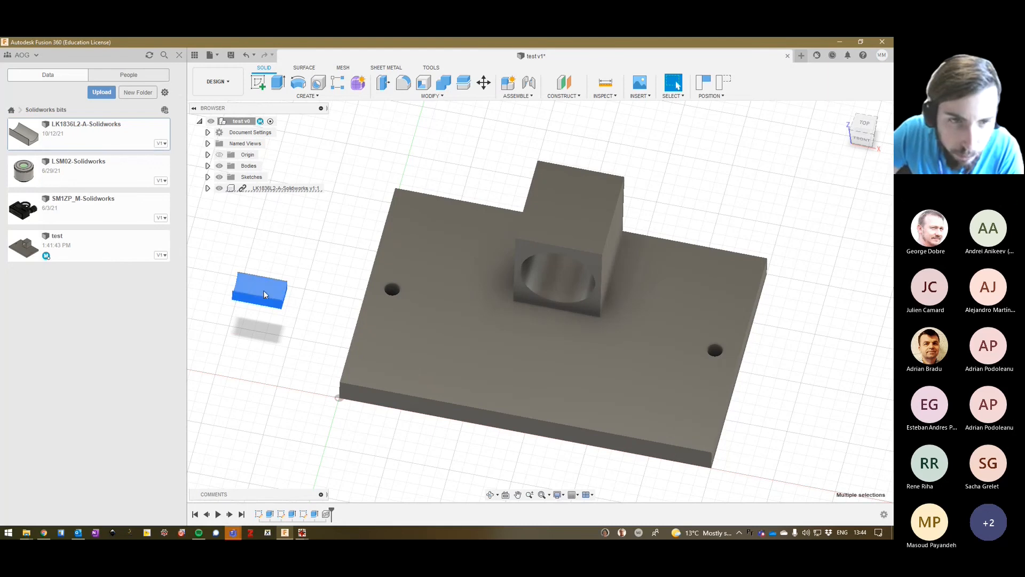
pyautogui.moveTo(264, 290); pyautogui.dragTo(291, 299, button='right')
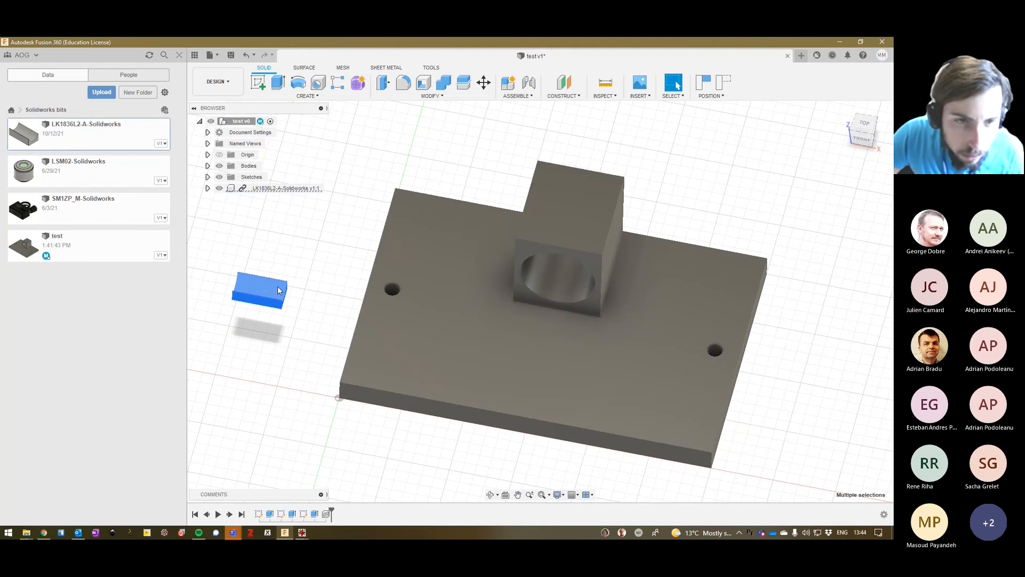
pyautogui.rightClick(267, 291)
pyautogui.click(261, 260)
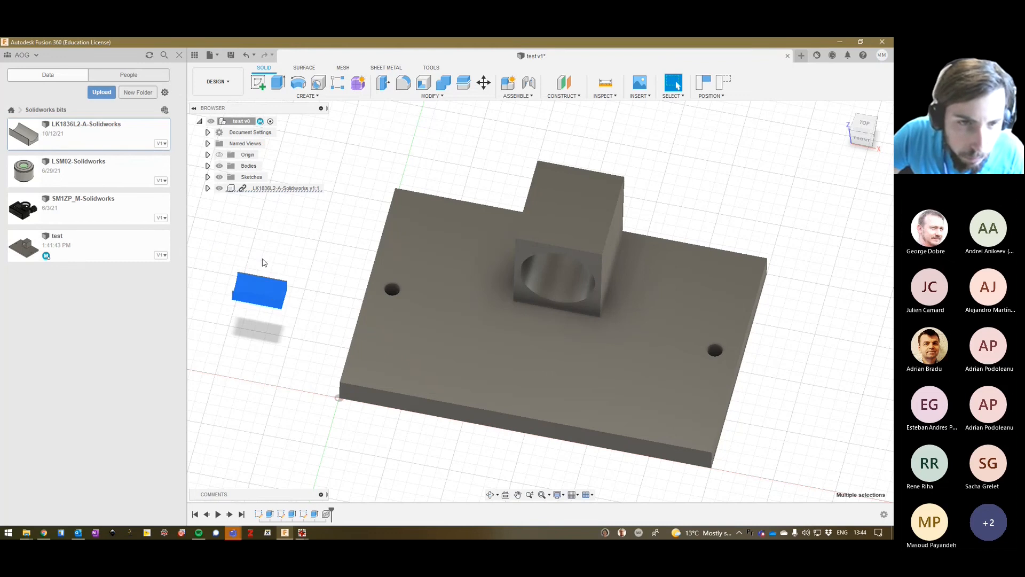
pyautogui.click(849, 206)
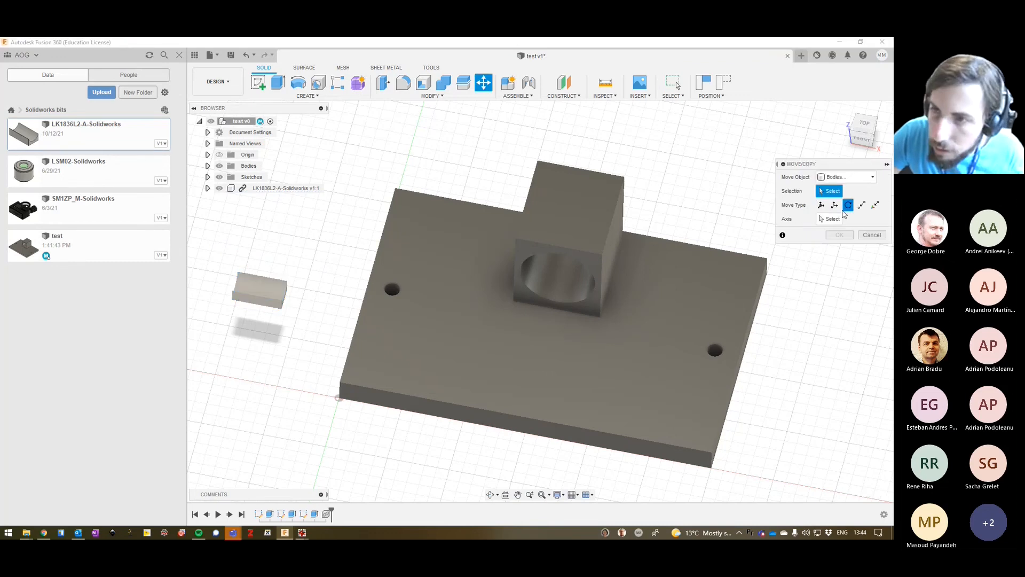
pyautogui.click(855, 176)
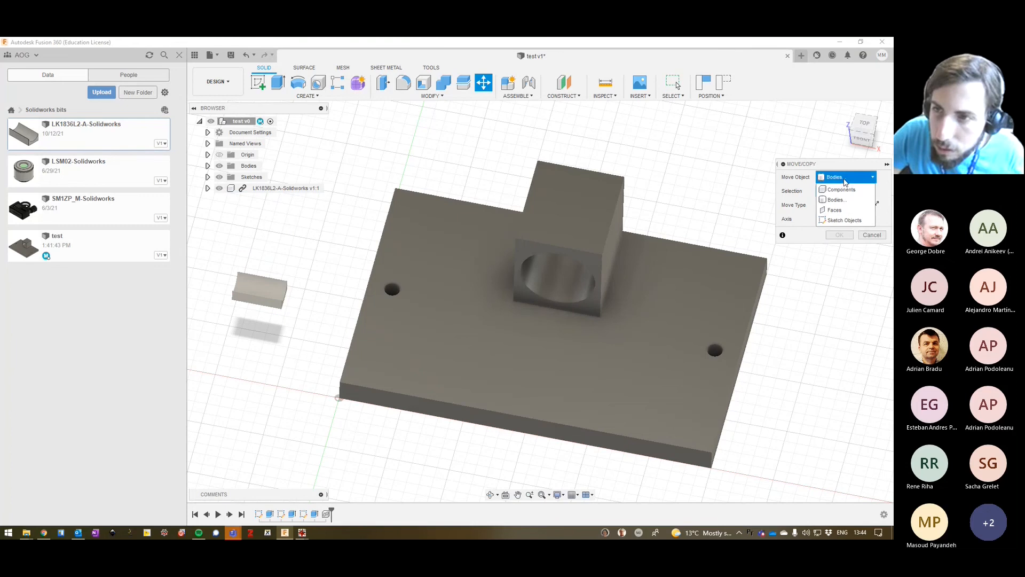
pyautogui.click(847, 191)
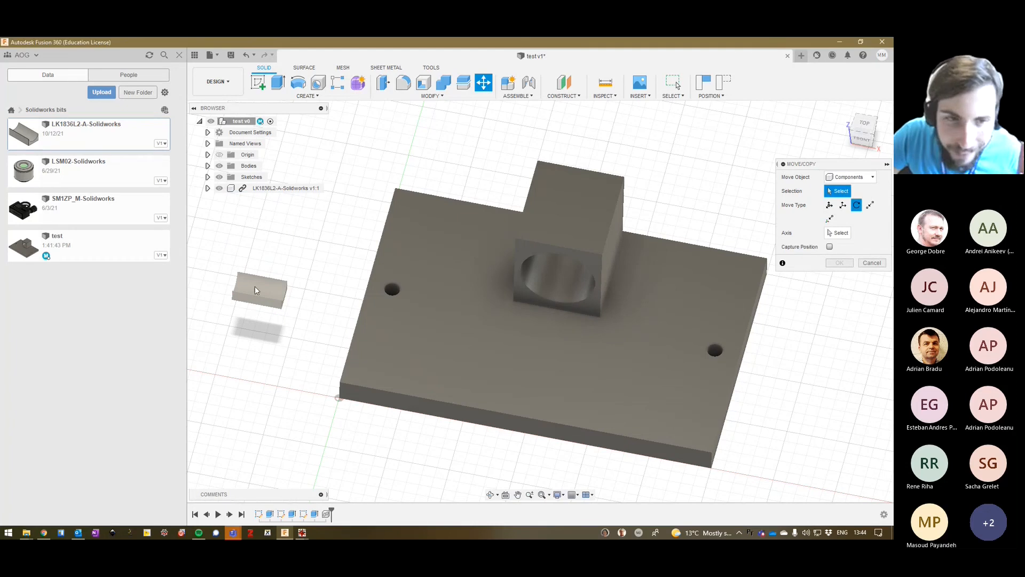
pyautogui.click(277, 188)
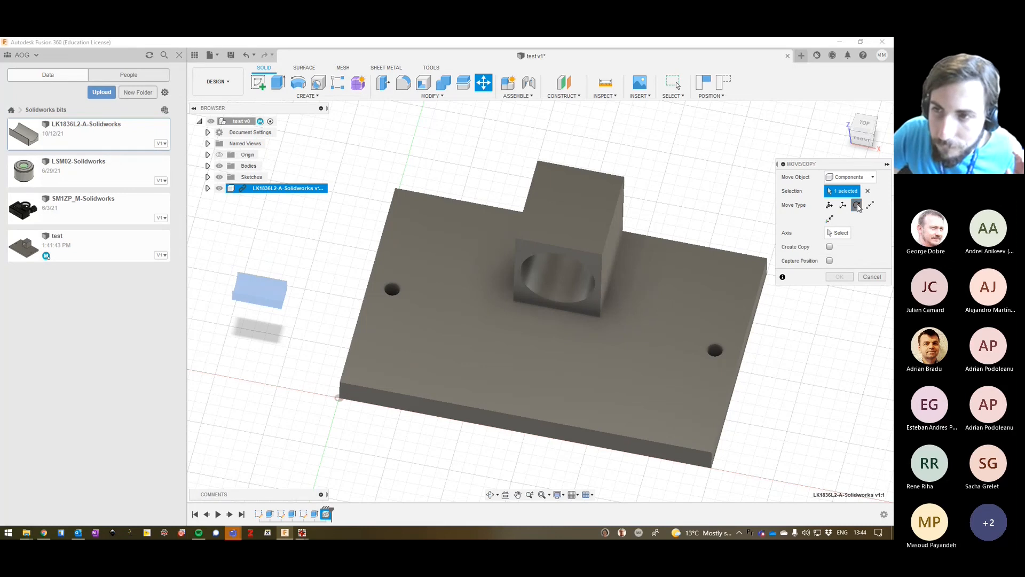
pyautogui.click(841, 233)
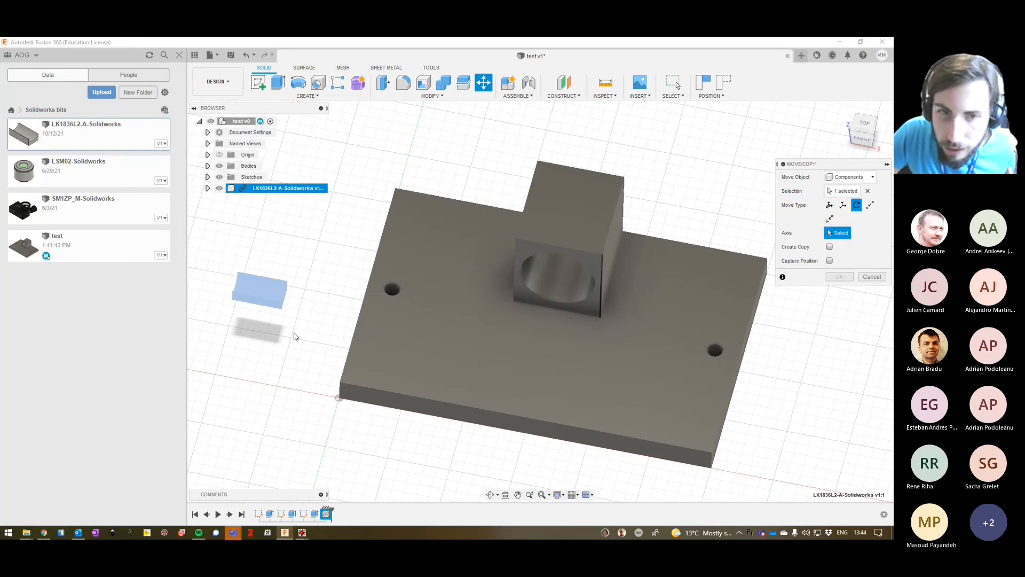
pyautogui.click(276, 300)
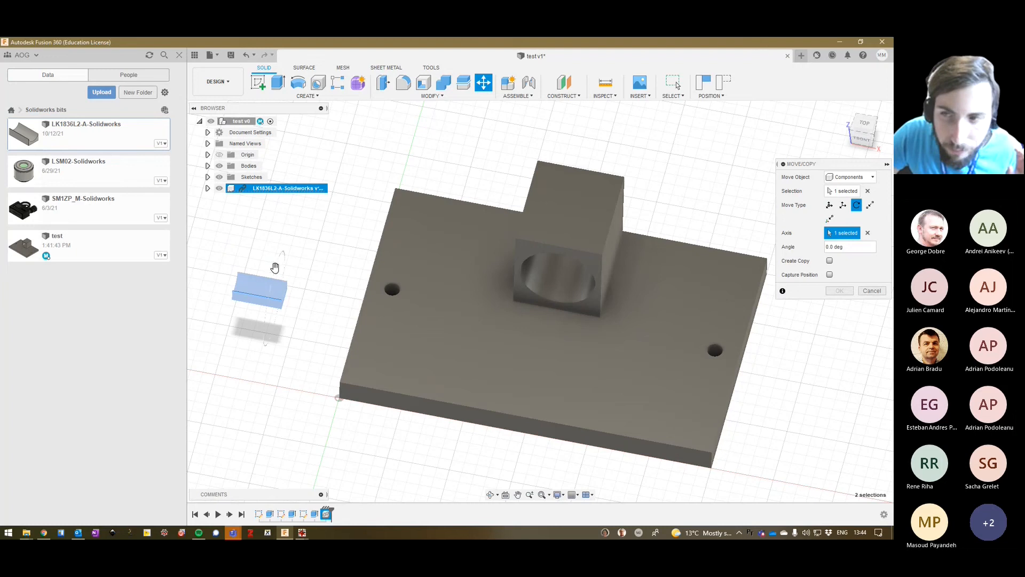
pyautogui.moveTo(275, 268)
pyautogui.mouseDown()
pyautogui.moveTo(263, 324)
pyautogui.moveTo(280, 268)
pyautogui.mouseUp()
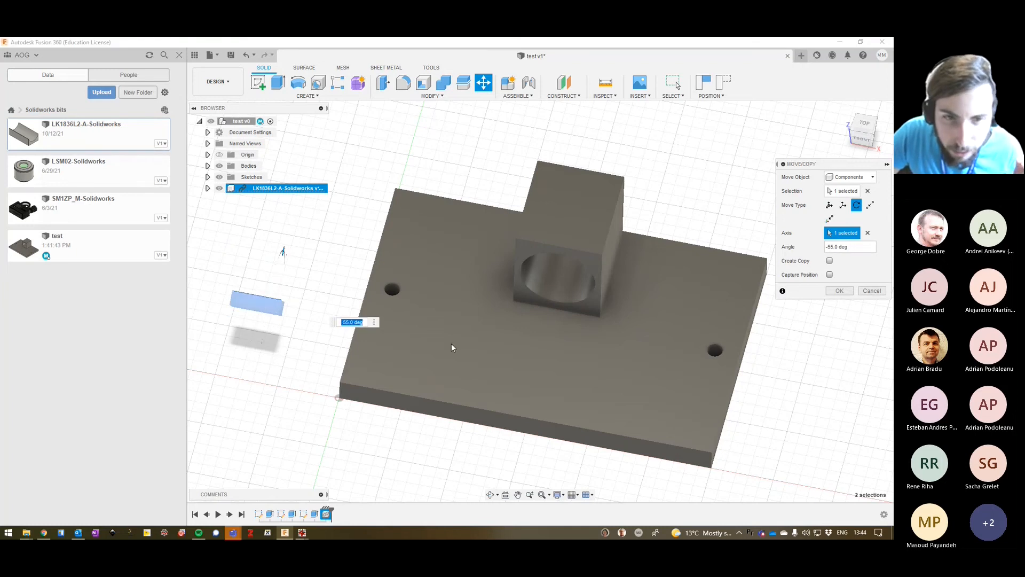
pyautogui.press('Escape')
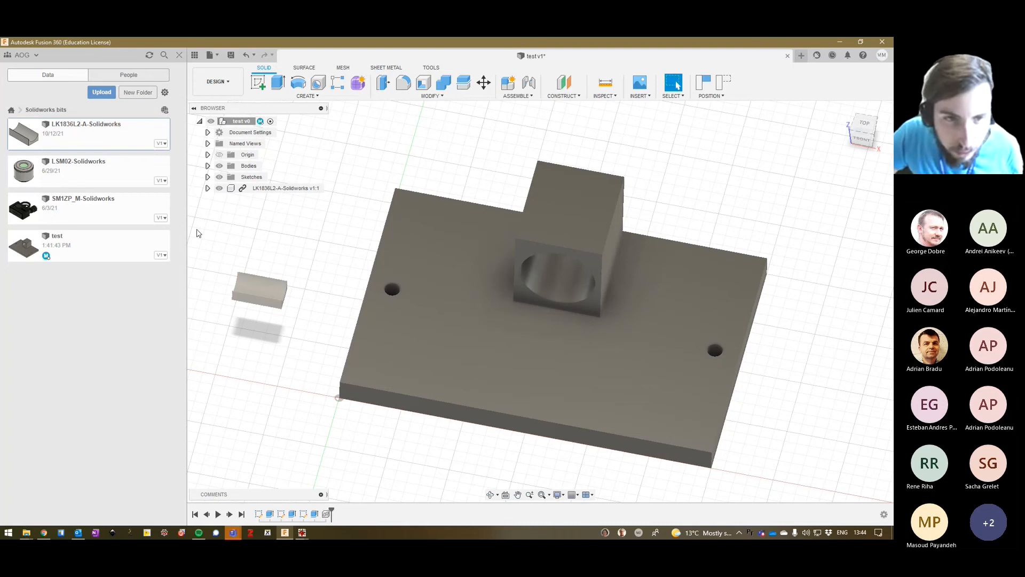
# Try a component rotation with Move/Copy using the LK1836L2-A-Solidworks part's lower end edge as axis and an angle of 65 degrees.
pyautogui.moveTo(197, 230); pyautogui.dragTo(320, 343)
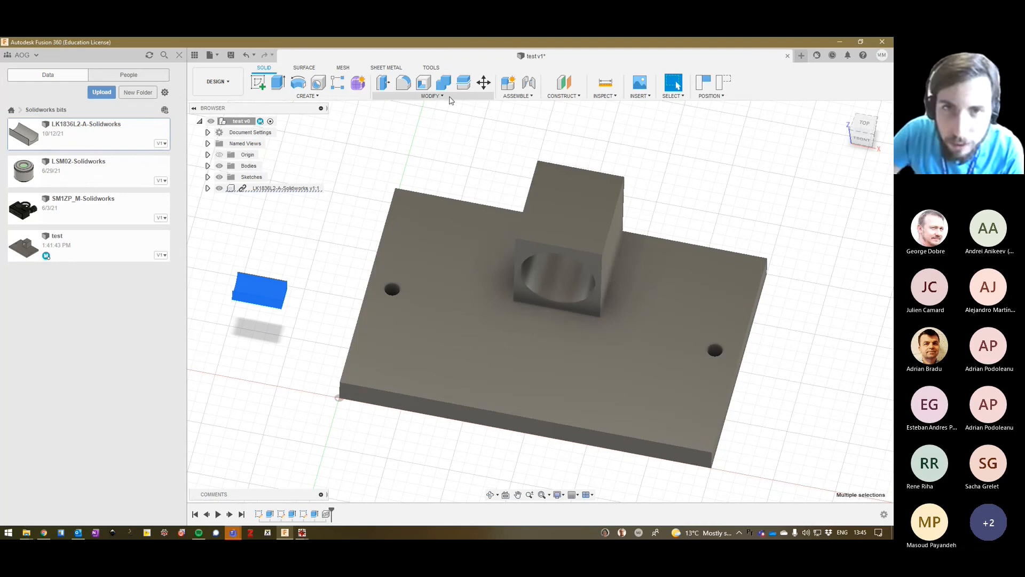
pyautogui.click(483, 82)
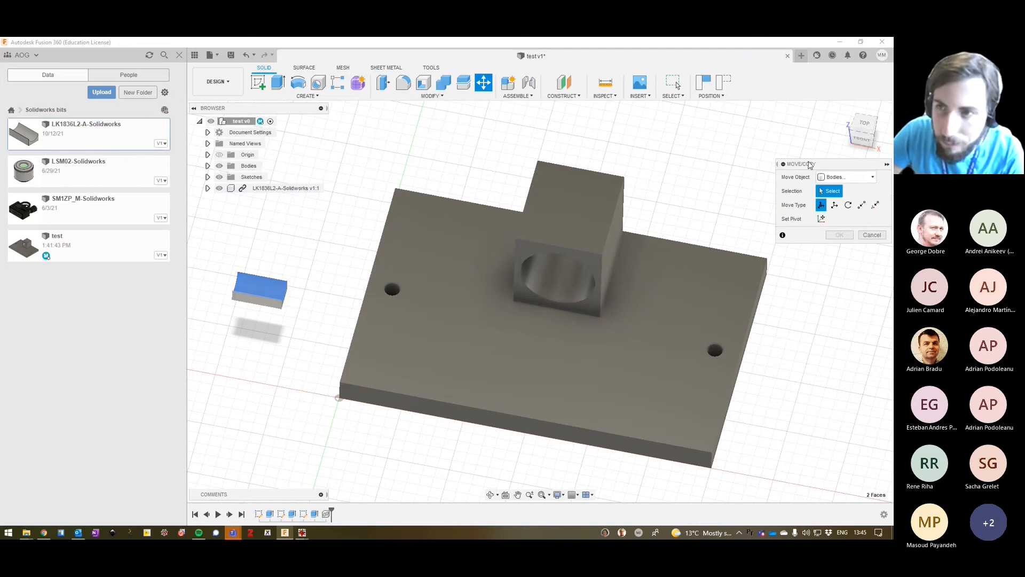
pyautogui.click(854, 178)
pyautogui.click(856, 181)
pyautogui.click(855, 181)
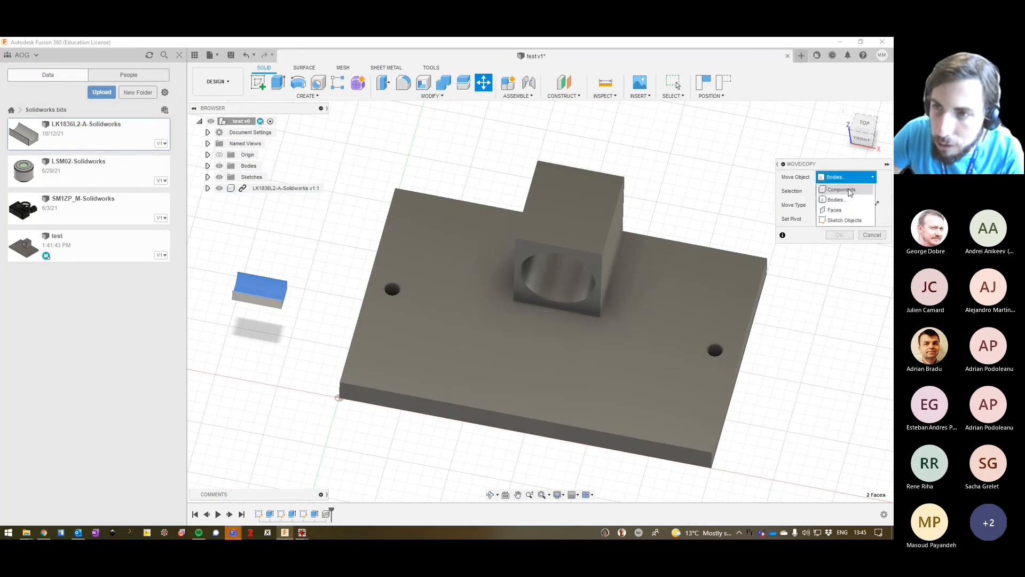
pyautogui.click(850, 190)
pyautogui.click(856, 205)
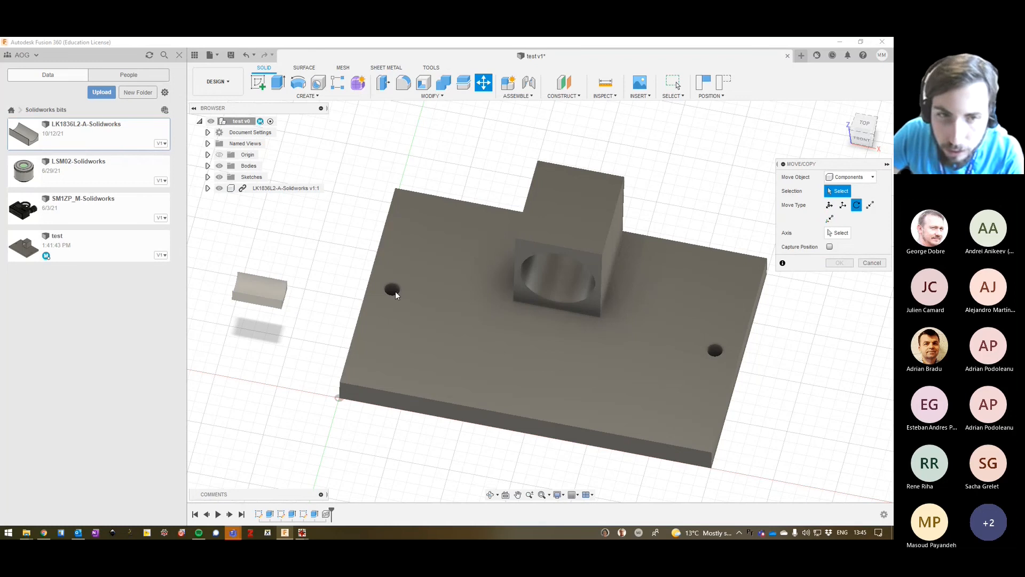
pyautogui.click(842, 234)
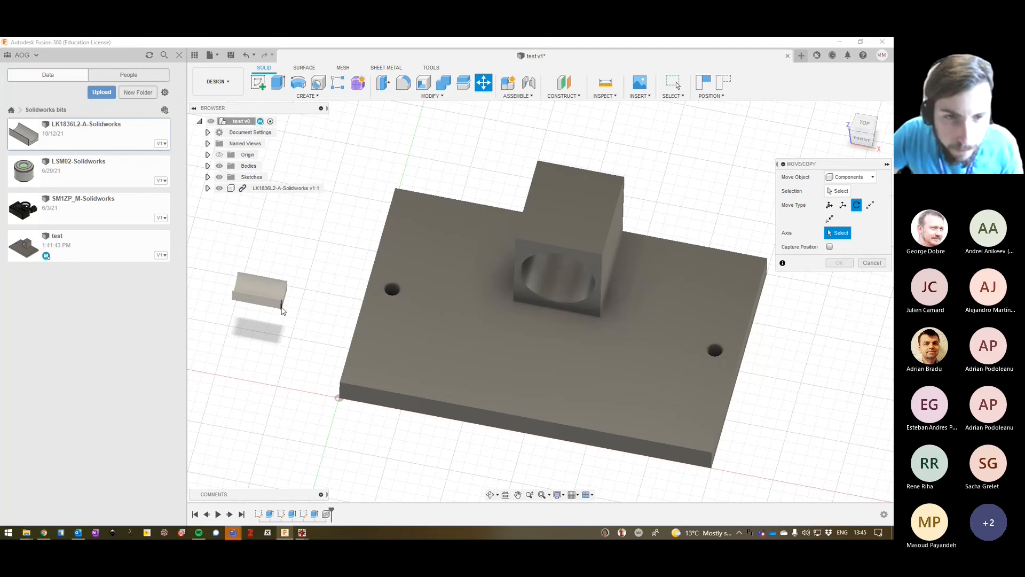
pyautogui.scroll(-2, 283, 308)
pyautogui.scroll(5, 283, 310)
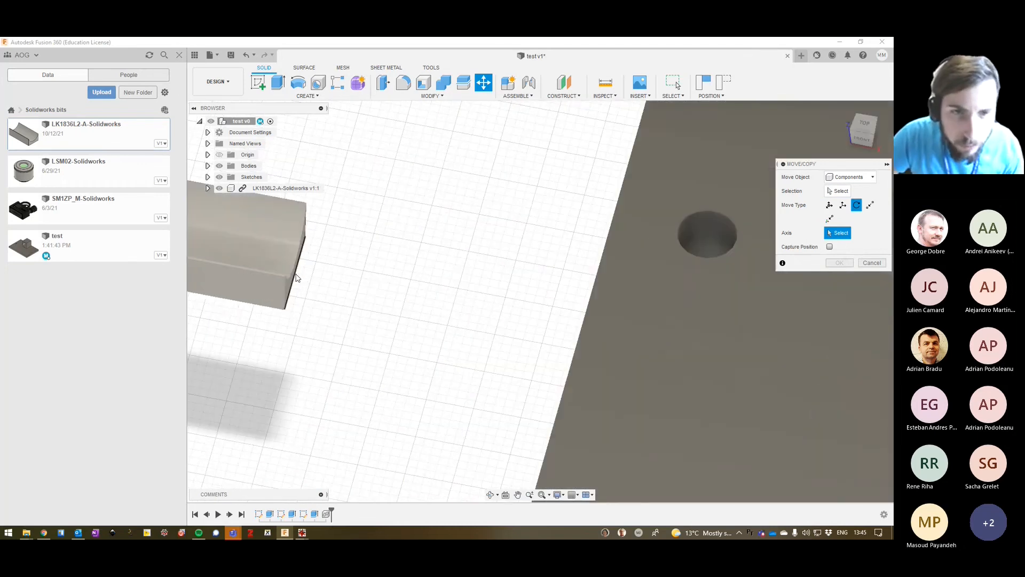
pyautogui.click(297, 278)
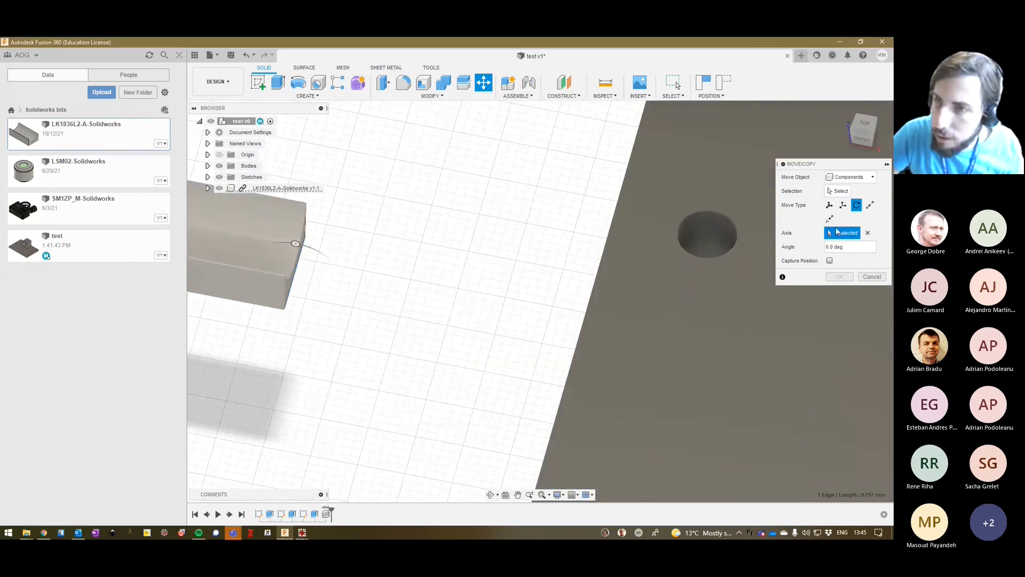
pyautogui.moveTo(295, 244); pyautogui.dragTo(377, 328)
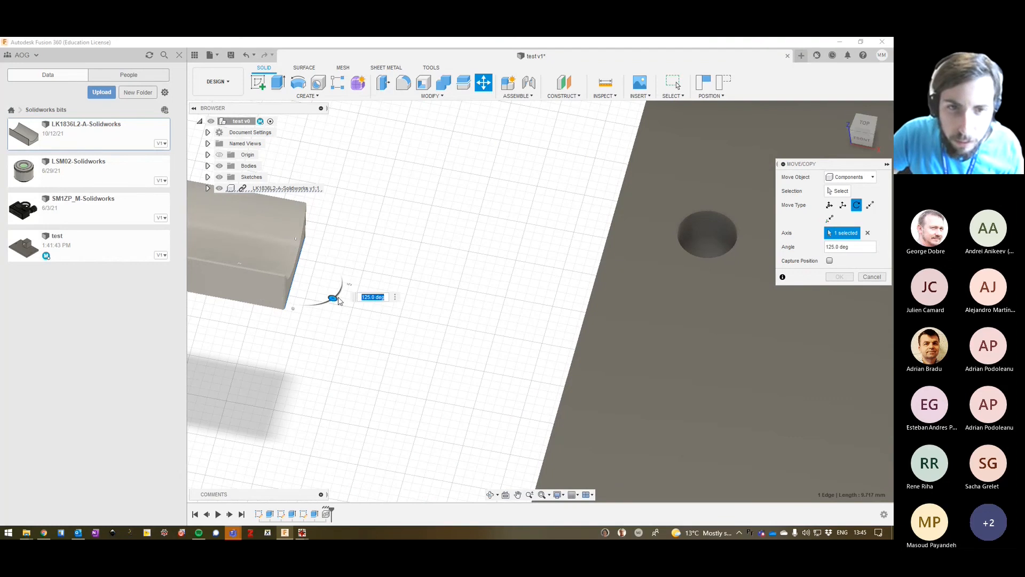
pyautogui.moveTo(339, 300); pyautogui.dragTo(380, 239)
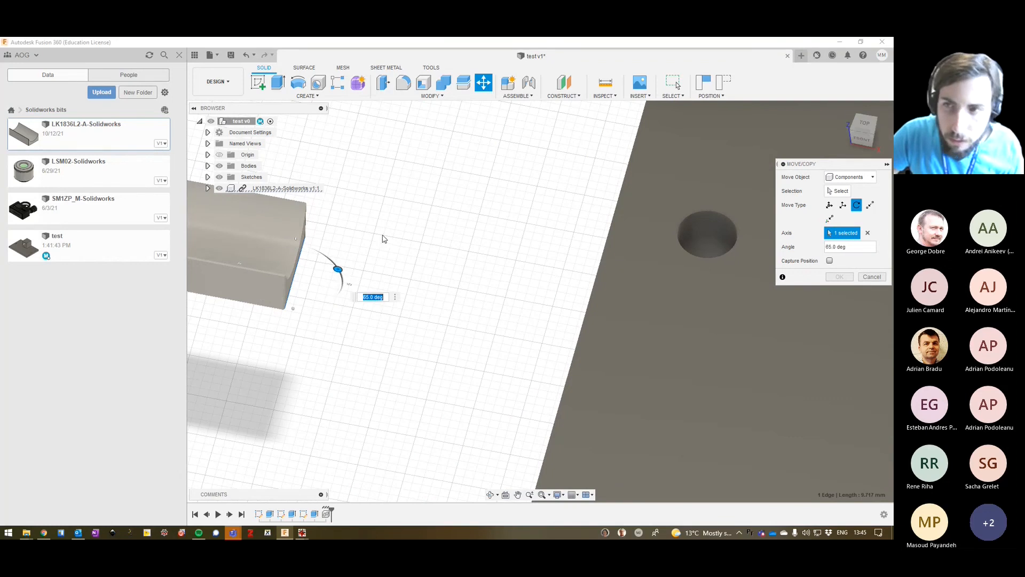
pyautogui.click(840, 191)
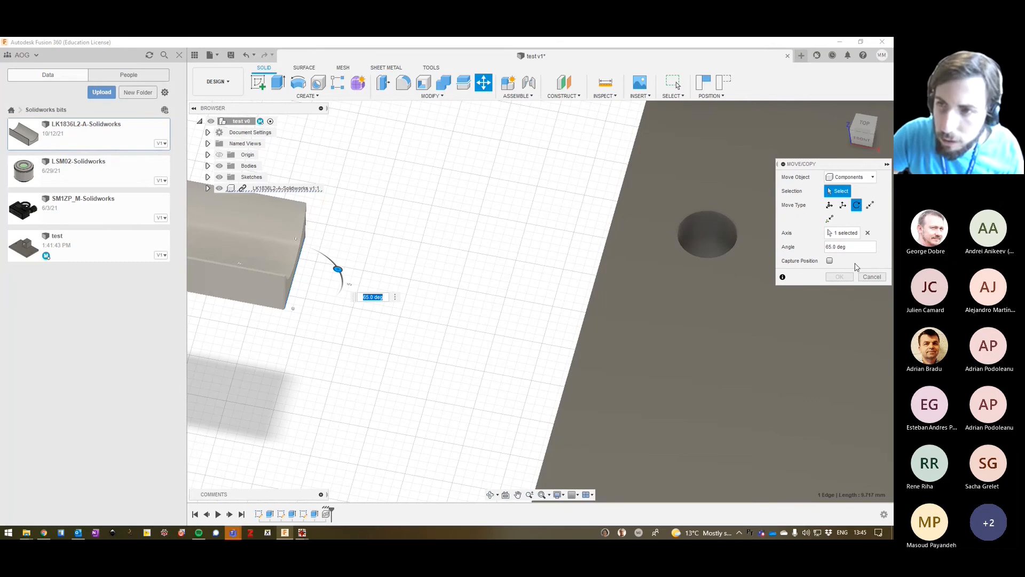
pyautogui.click(872, 277)
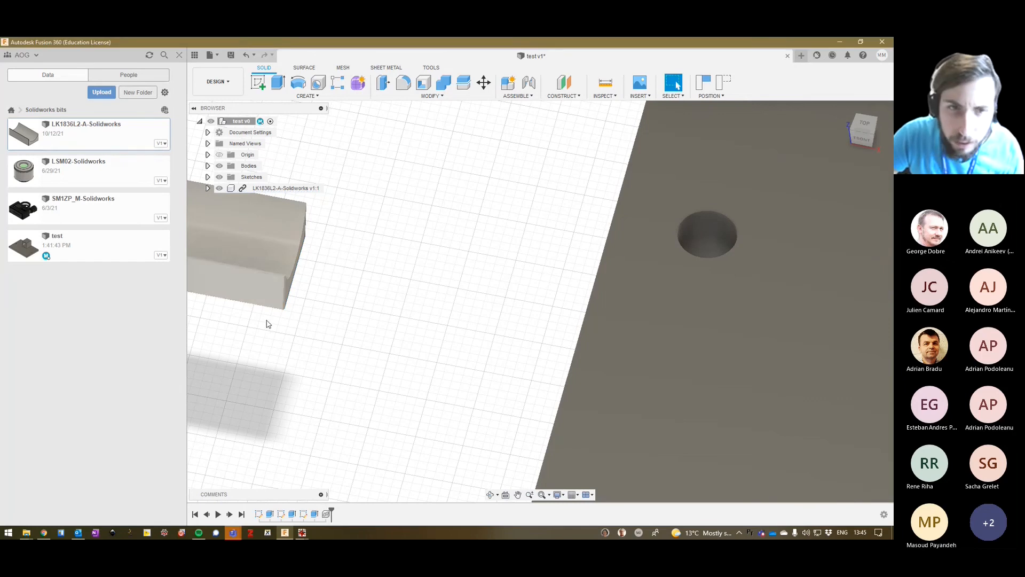
# Rotate the whole LK1836L2-A-Solidworks component with Move/Copy about its X and Z axes so its concave side faces sideways.
pyautogui.scroll(-1, 243, 327)
pyautogui.moveTo(242, 324); pyautogui.dragTo(587, 369, button='middle')
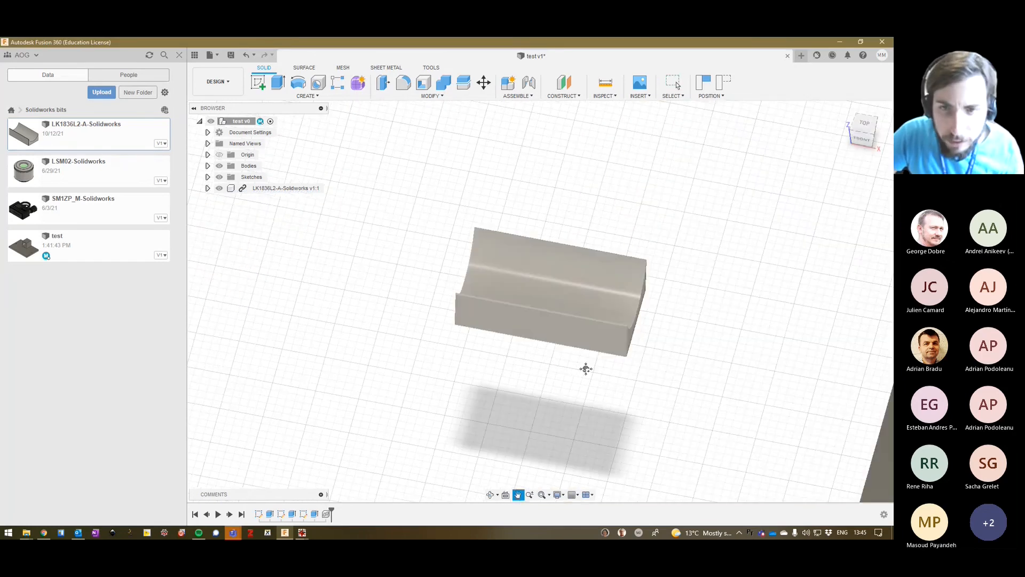
pyautogui.moveTo(437, 193); pyautogui.dragTo(679, 377)
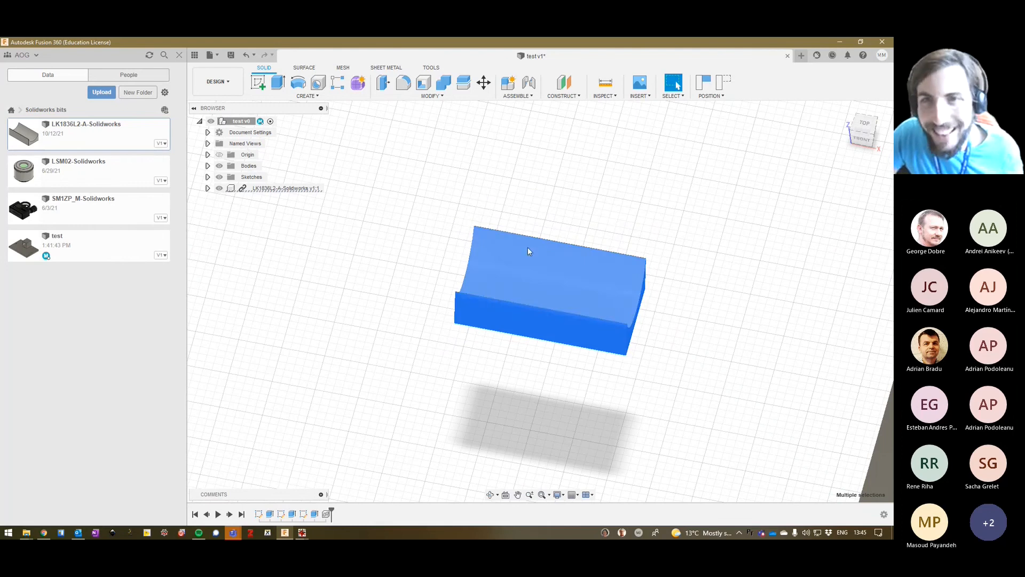
pyautogui.click(483, 82)
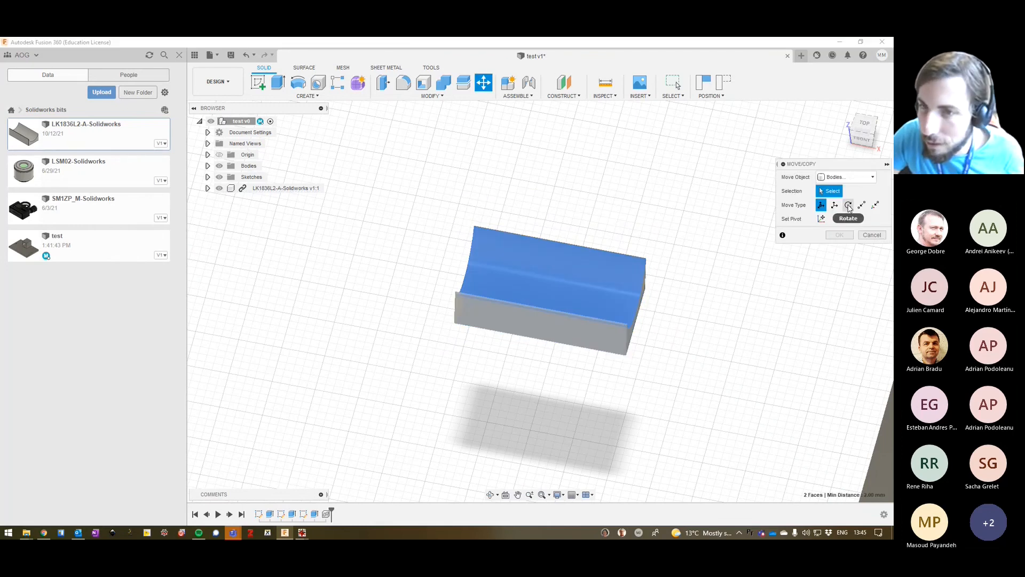
pyautogui.click(848, 177)
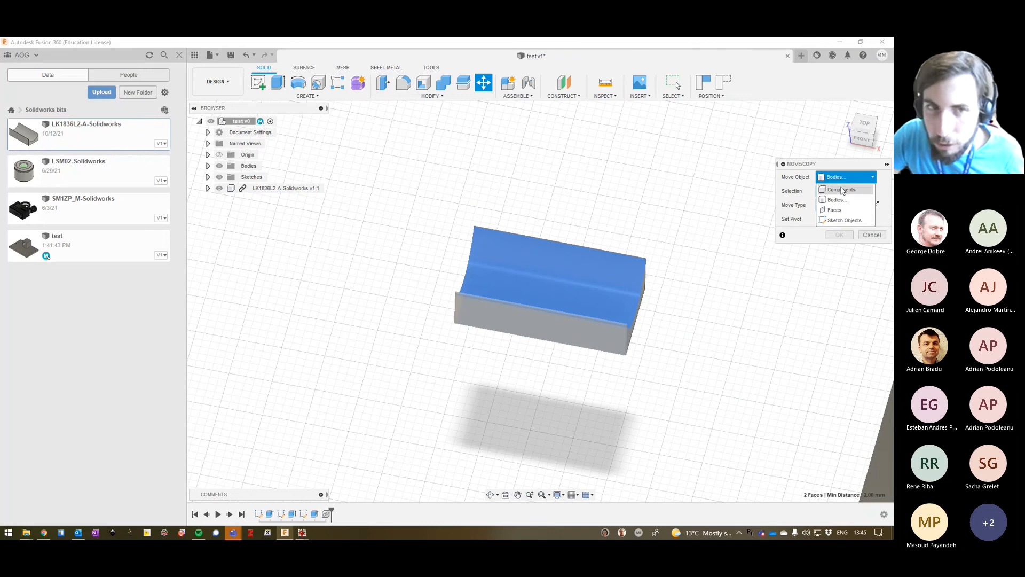
pyautogui.click(842, 191)
pyautogui.click(515, 274)
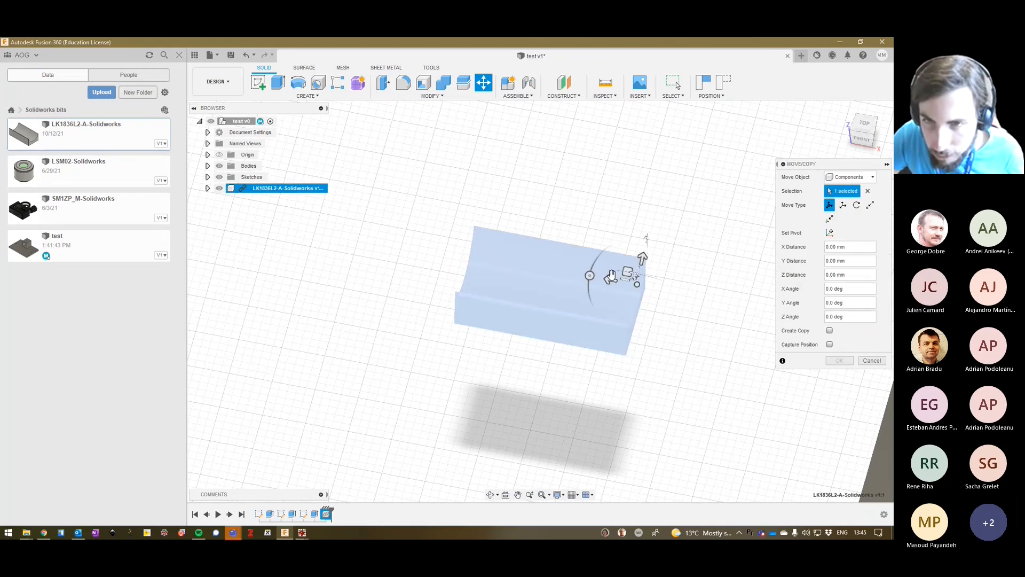
pyautogui.moveTo(590, 275); pyautogui.dragTo(640, 226)
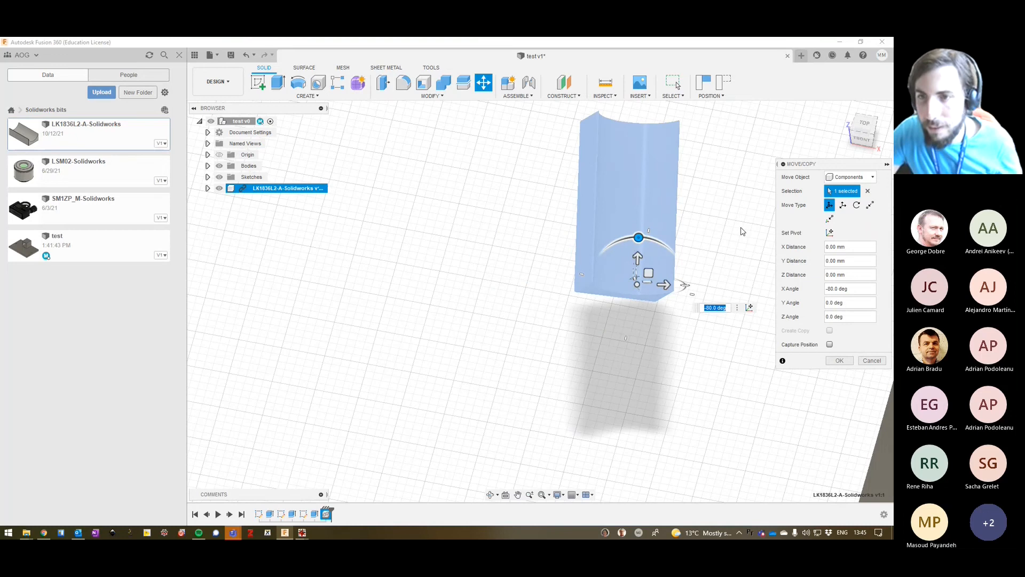
pyautogui.moveTo(639, 259); pyautogui.dragTo(392, 380, button='middle')
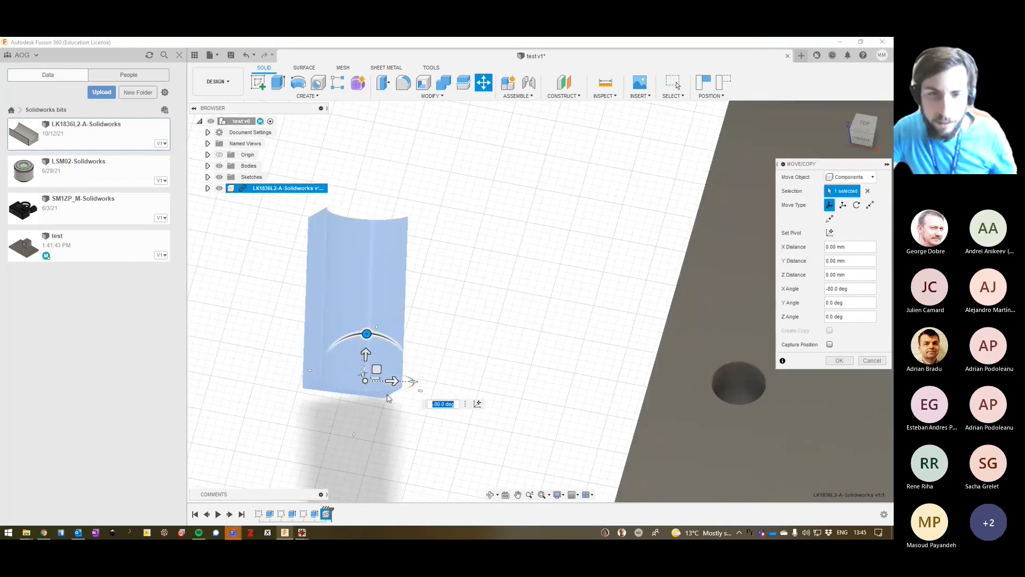
pyautogui.moveTo(377, 394); pyautogui.dragTo(313, 311)
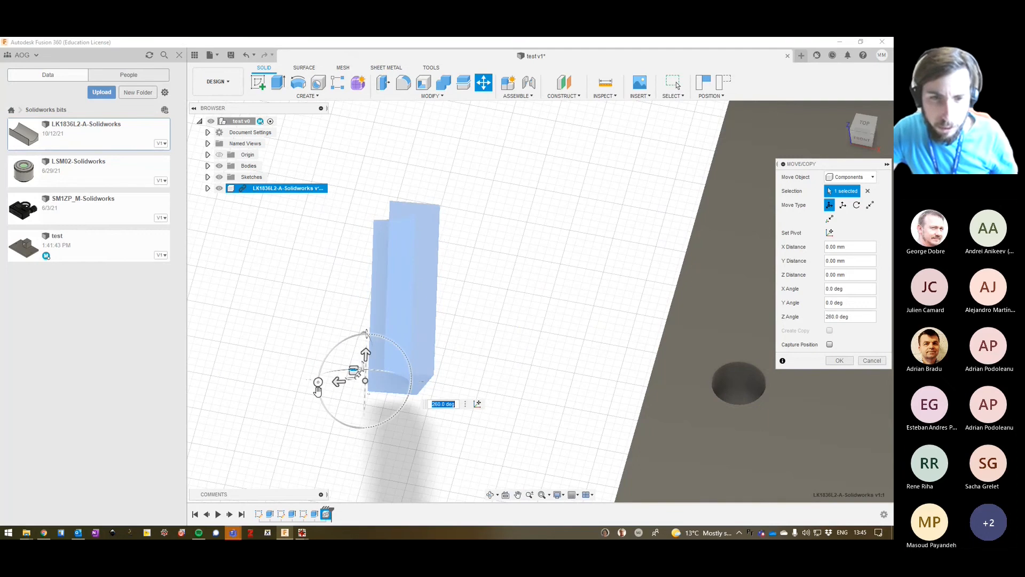
pyautogui.moveTo(318, 392); pyautogui.dragTo(360, 422)
pyautogui.click(839, 360)
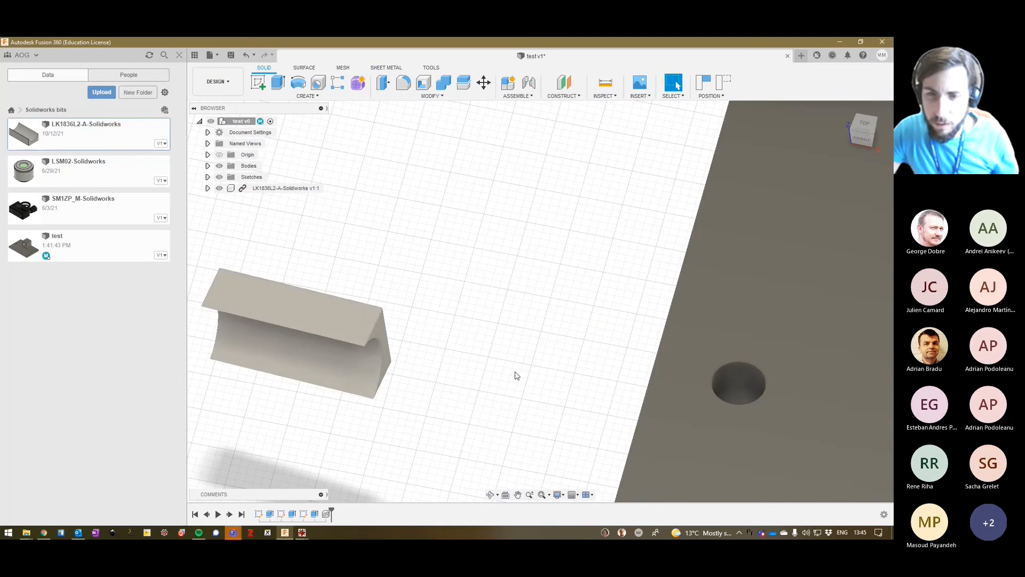
# Move the LK1836L2-A-Solidworks component freely onto the base plate, in front of the block's circular opening.
pyautogui.scroll(2, 515, 374)
pyautogui.scroll(-5, 514, 378)
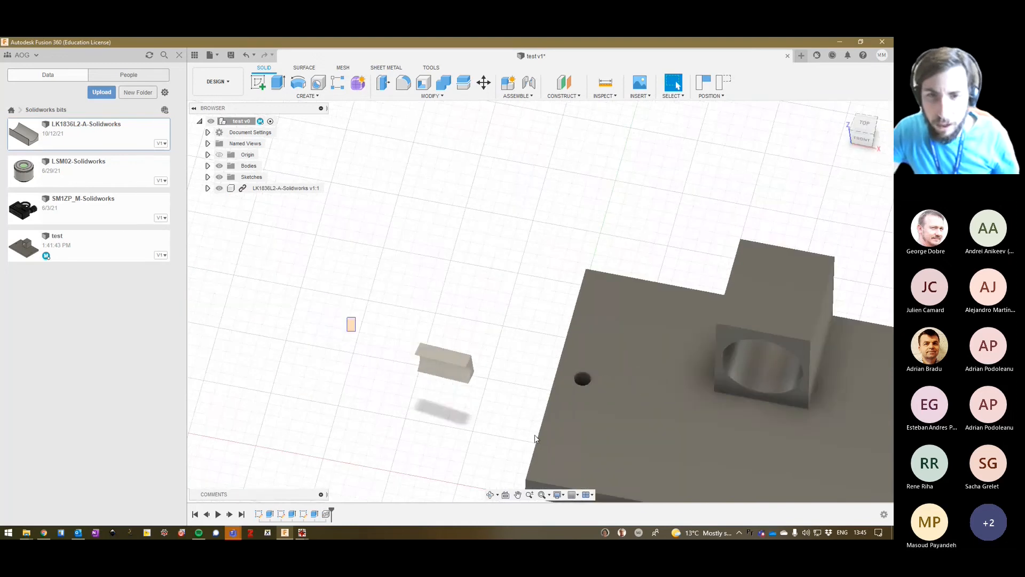
pyautogui.click(418, 367)
pyautogui.moveTo(439, 364); pyautogui.dragTo(740, 439)
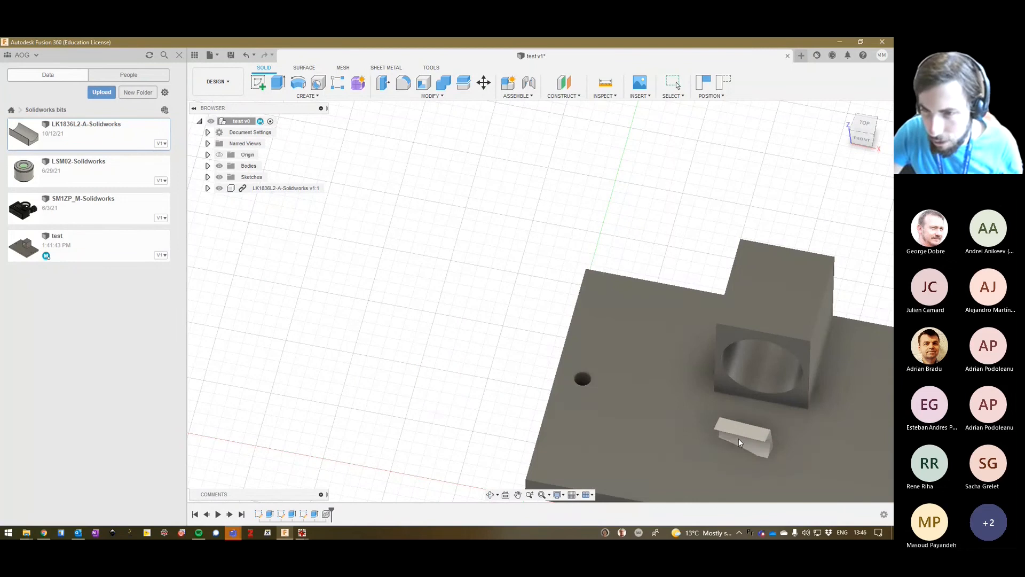
pyautogui.moveTo(389, 329); pyautogui.dragTo(245, 275, button='middle')
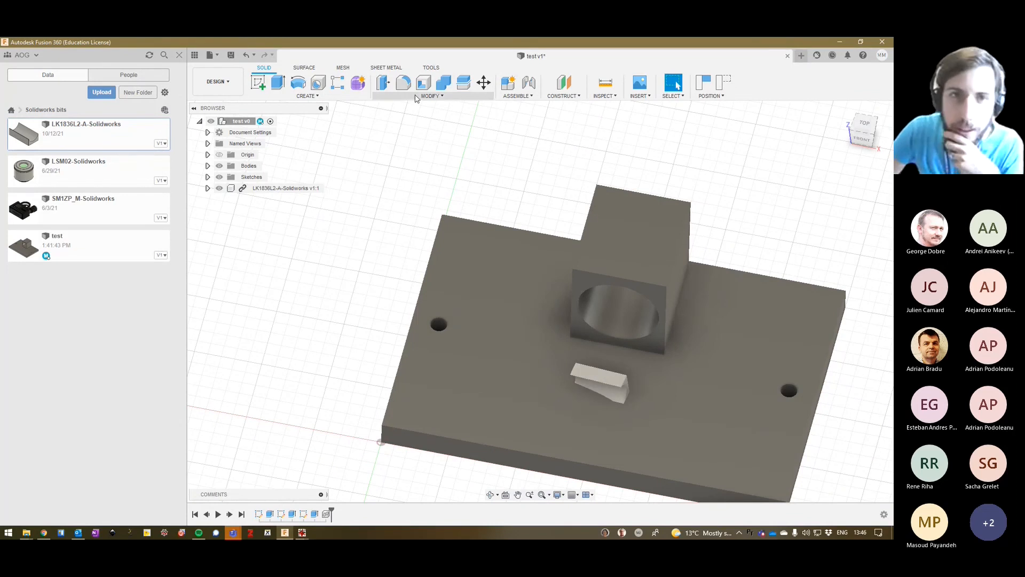
pyautogui.click(306, 96)
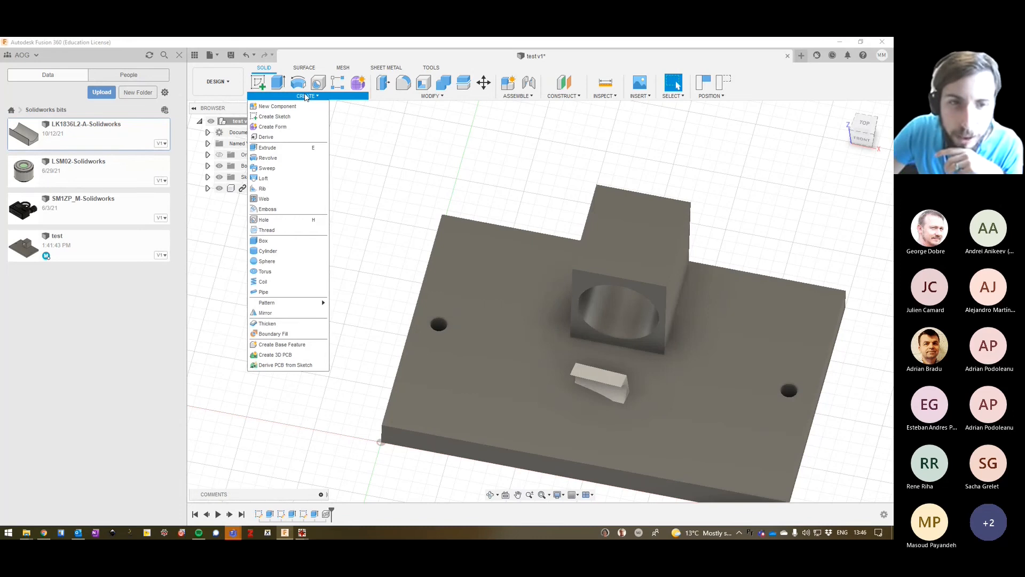
pyautogui.click(418, 99)
pyautogui.click(418, 99)
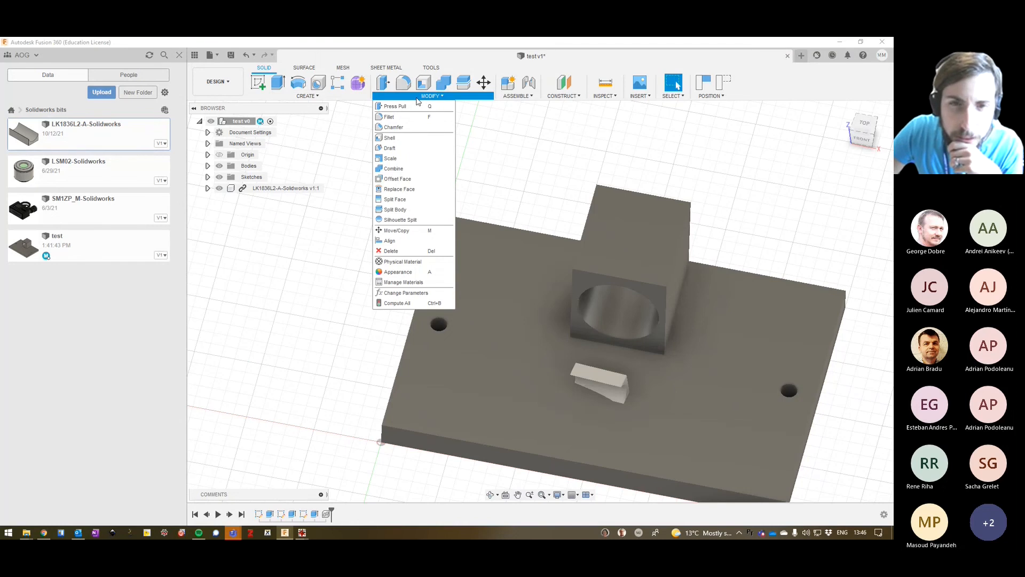
pyautogui.click(418, 99)
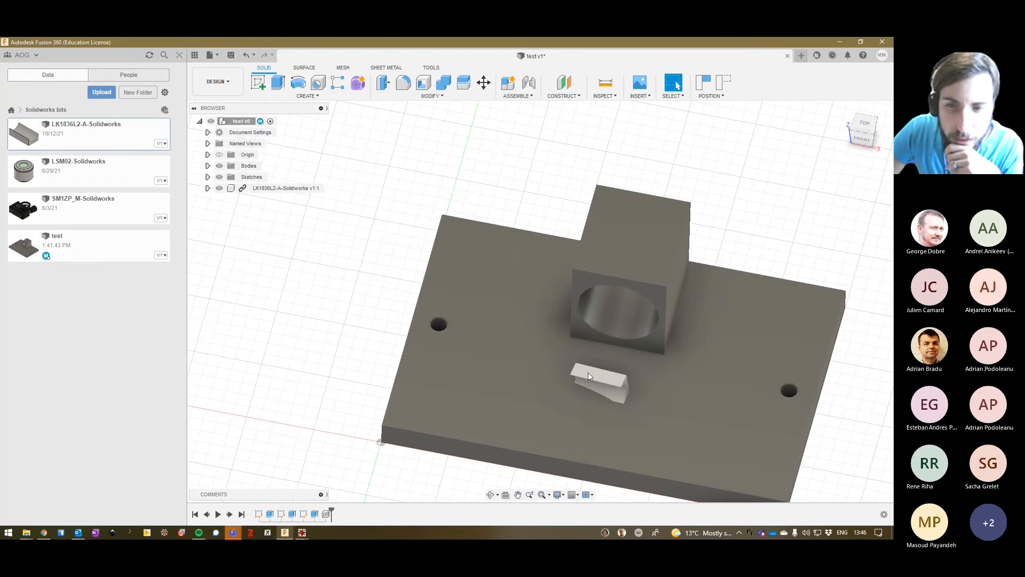
# Rotate the LK1836L2-A-Solidworks component with Move/Copy so it stands upright on end in front of the block.
pyautogui.click(587, 374)
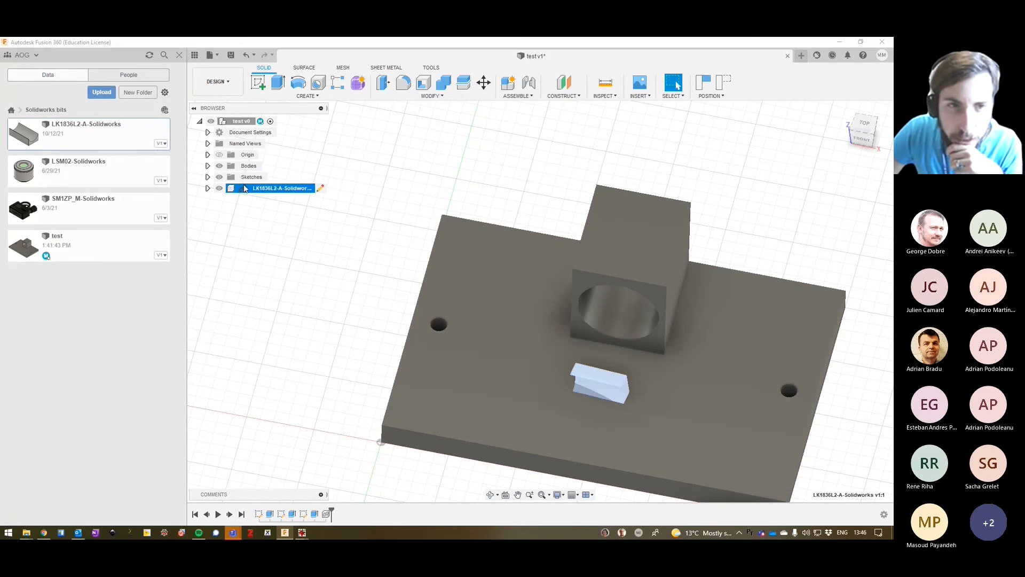
pyautogui.rightClick(230, 190)
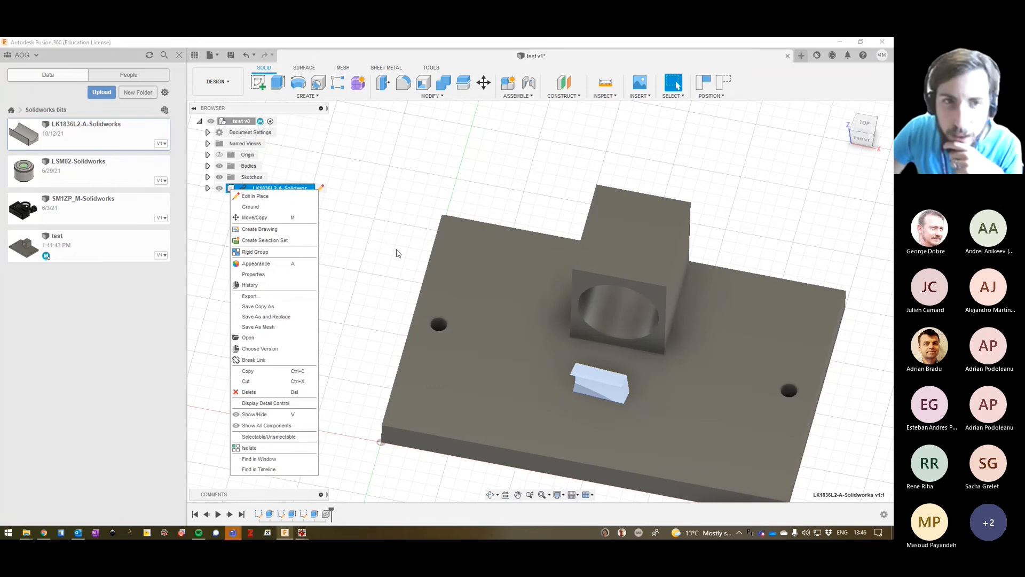
pyautogui.click(263, 218)
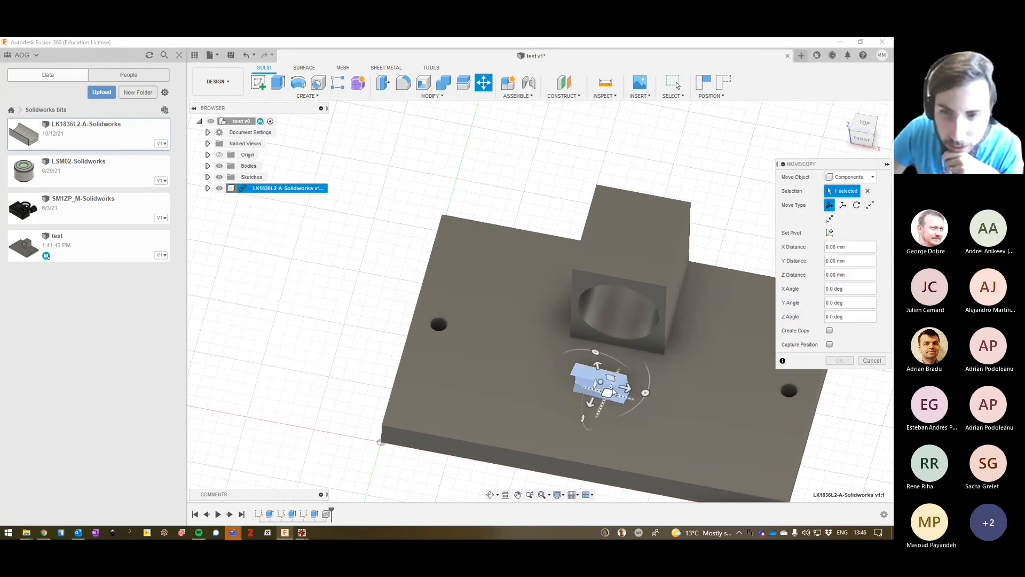
pyautogui.moveTo(583, 419); pyautogui.dragTo(443, 336)
pyautogui.click(838, 361)
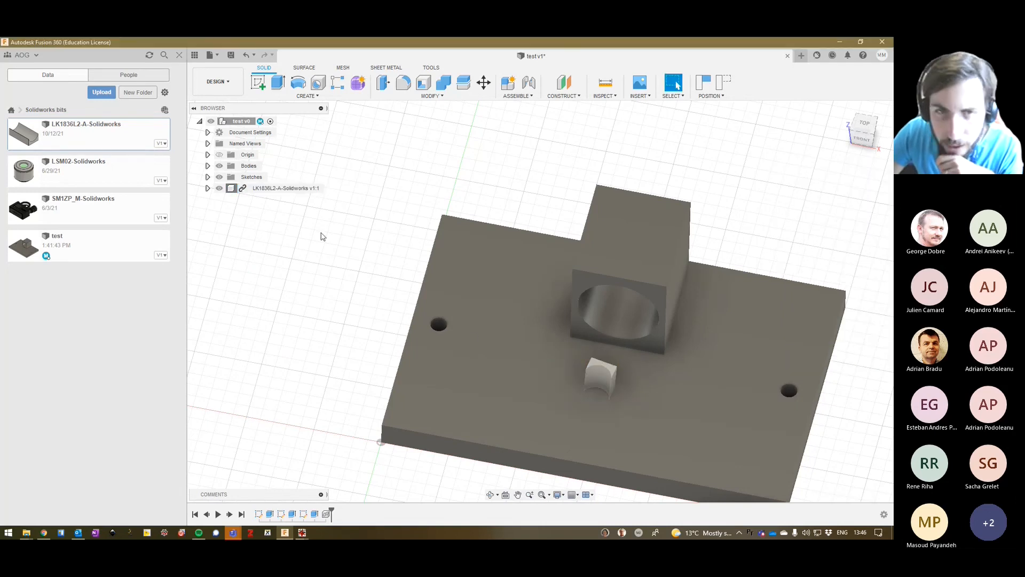
pyautogui.click(277, 82)
pyautogui.click(479, 300)
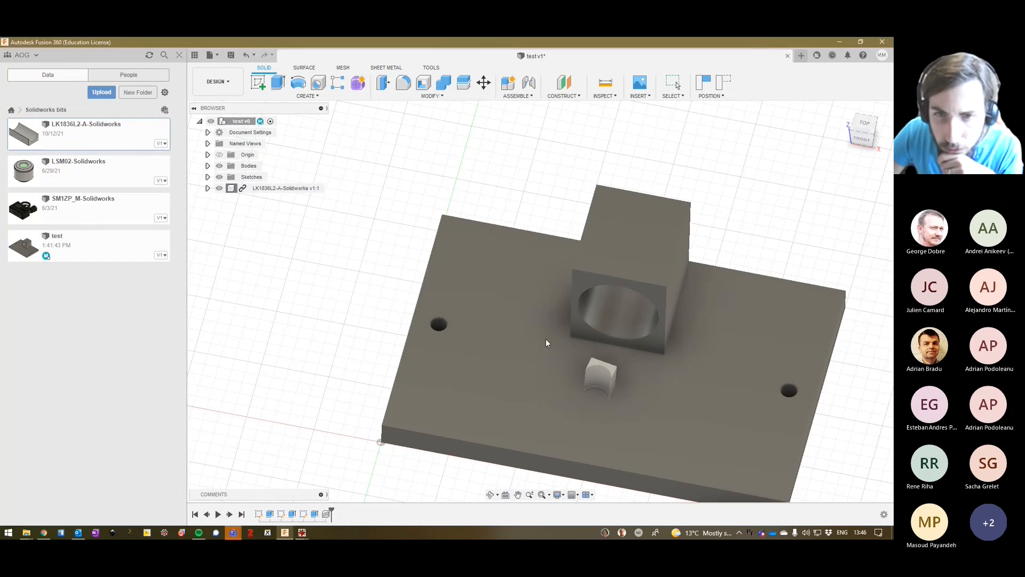
pyautogui.click(871, 268)
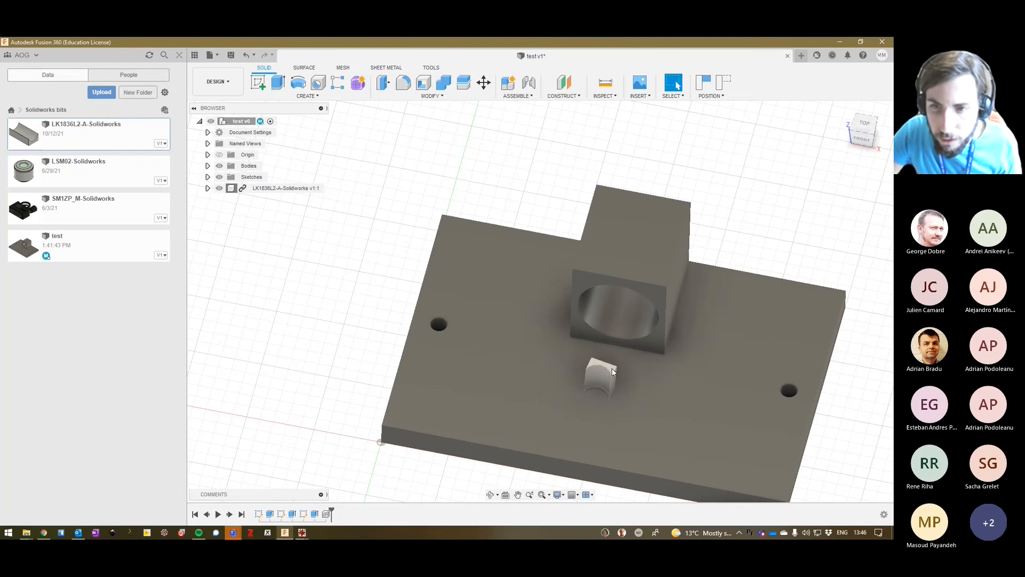
# Capture the component's current position and extrude the LK1836L2-A-Solidworks part's upper end face by -25 mm as a Cut.
pyautogui.click(611, 367)
pyautogui.click(278, 84)
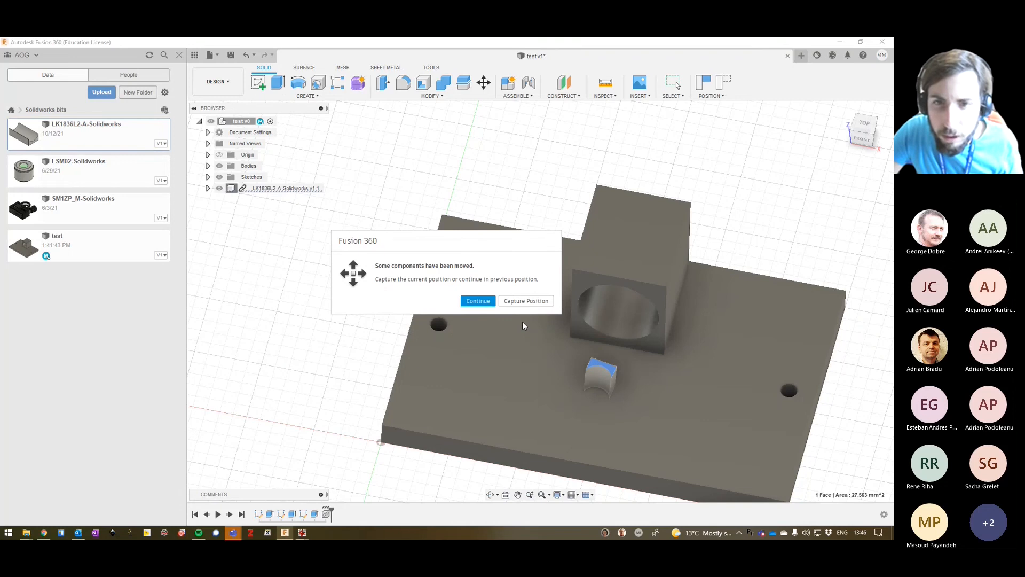
pyautogui.click(478, 301)
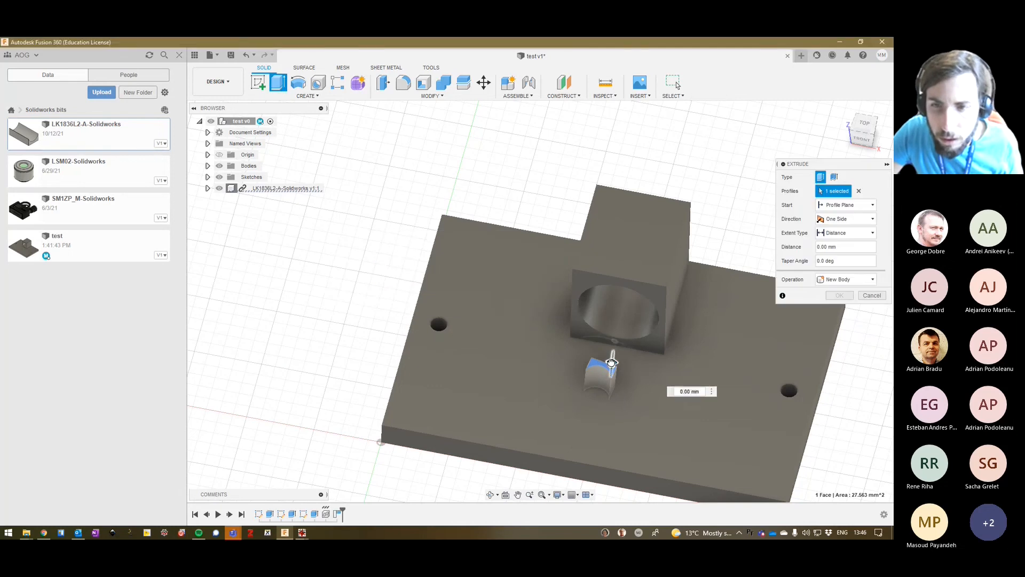
pyautogui.moveTo(609, 379); pyautogui.dragTo(608, 412)
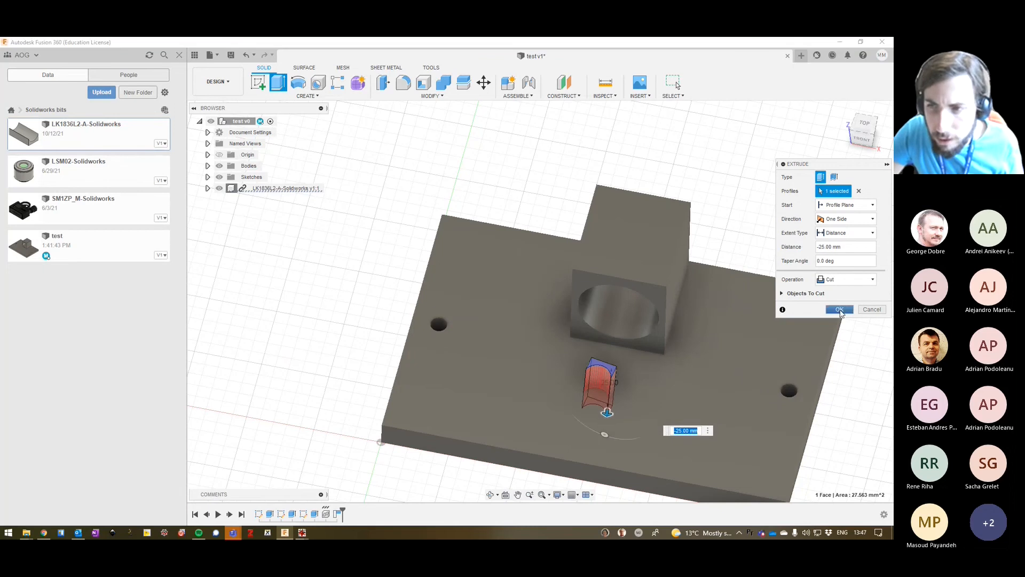
pyautogui.press('Return')
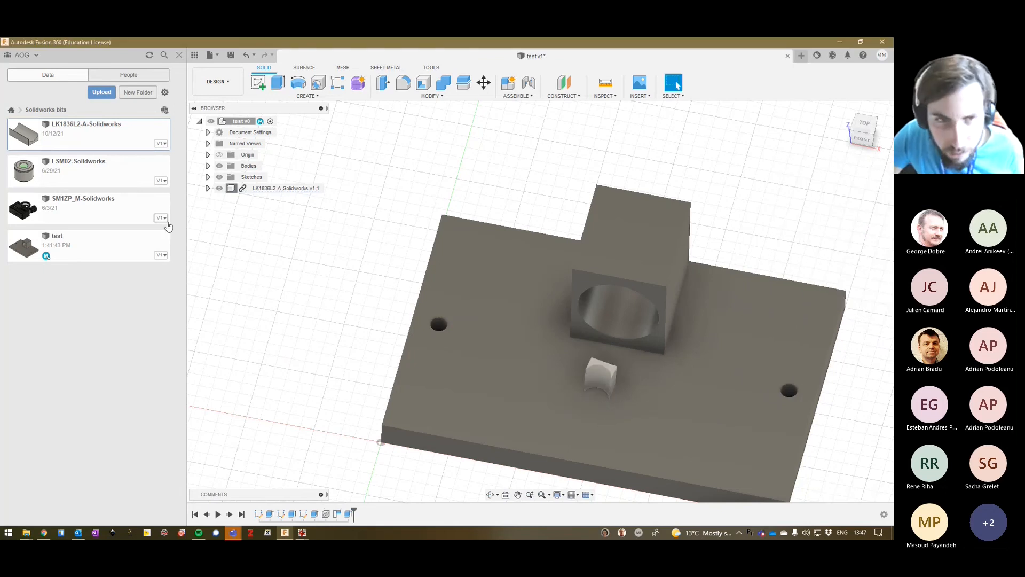
# Try to extrude the LK1836L2-A-Solidworks part's upper end face again by -20 mm with the operation set to Cut.
pyautogui.click(612, 369)
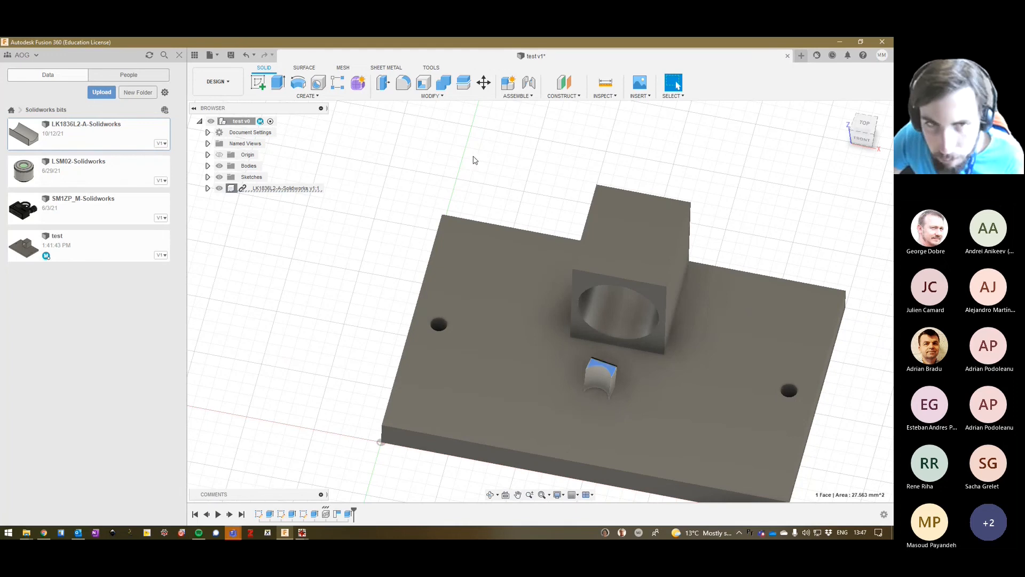
pyautogui.click(278, 83)
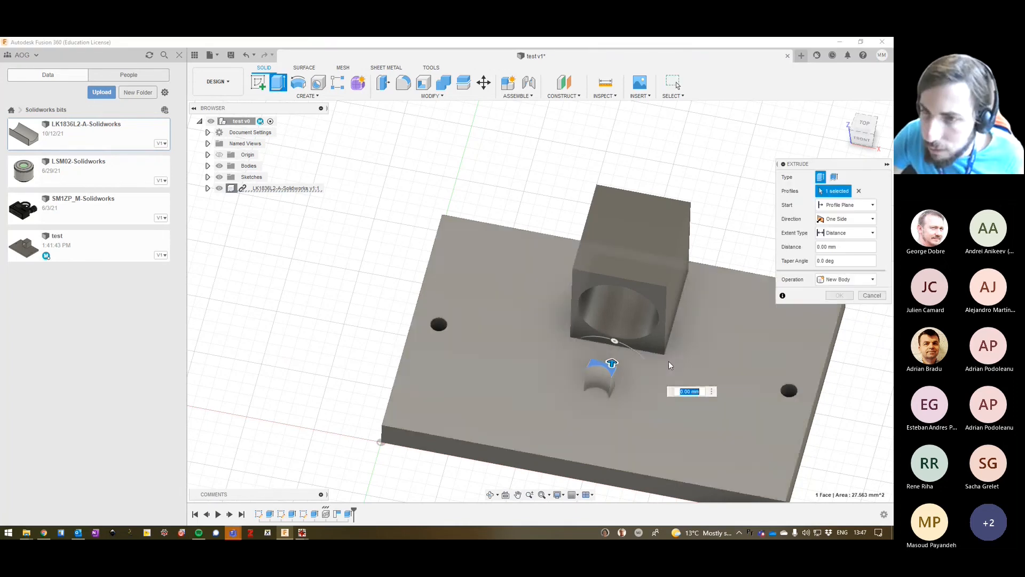
pyautogui.moveTo(612, 364); pyautogui.dragTo(607, 406)
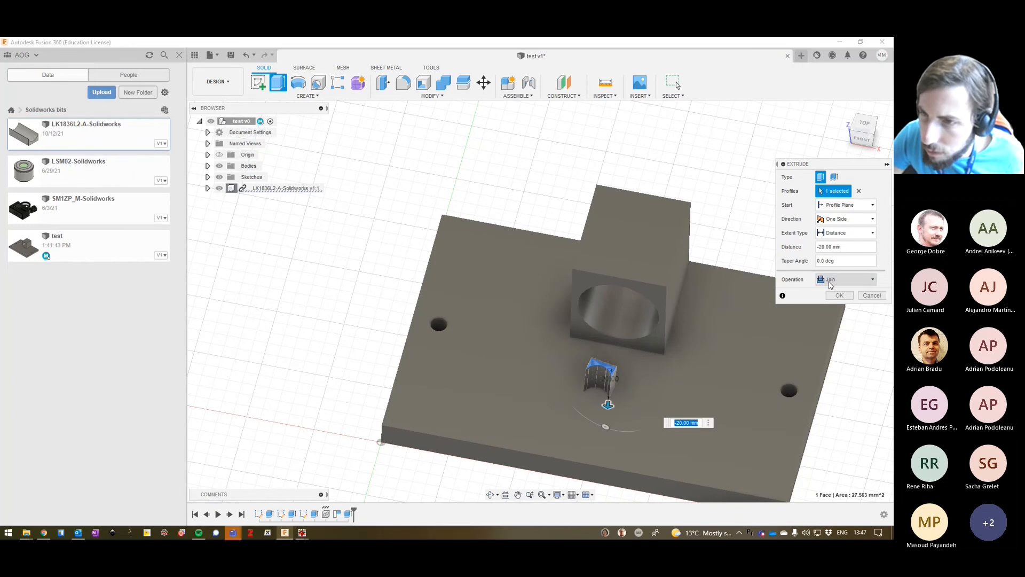
pyautogui.click(831, 284)
pyautogui.click(831, 302)
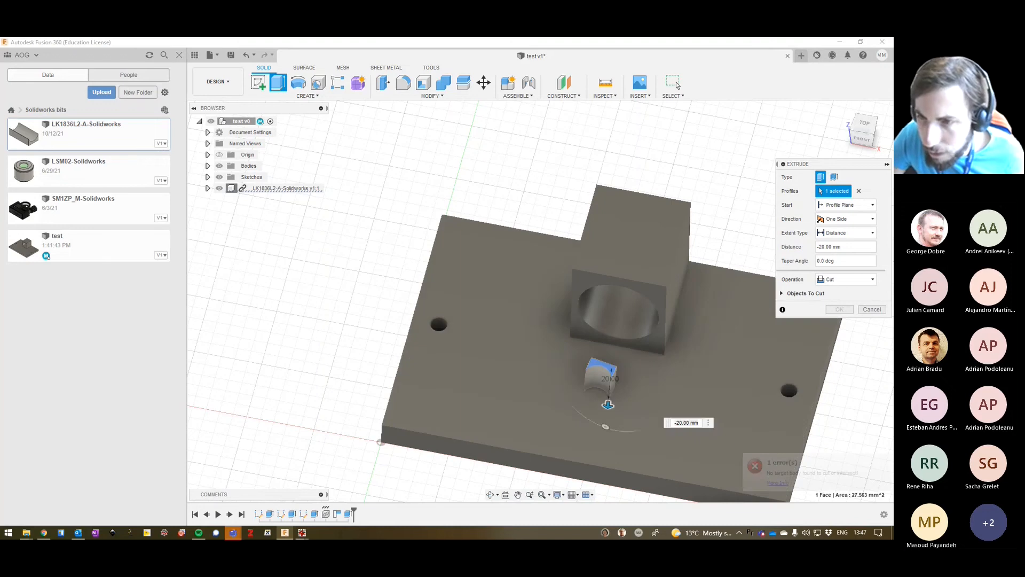
pyautogui.click(873, 309)
pyautogui.moveTo(691, 309); pyautogui.dragTo(562, 231, button='middle')
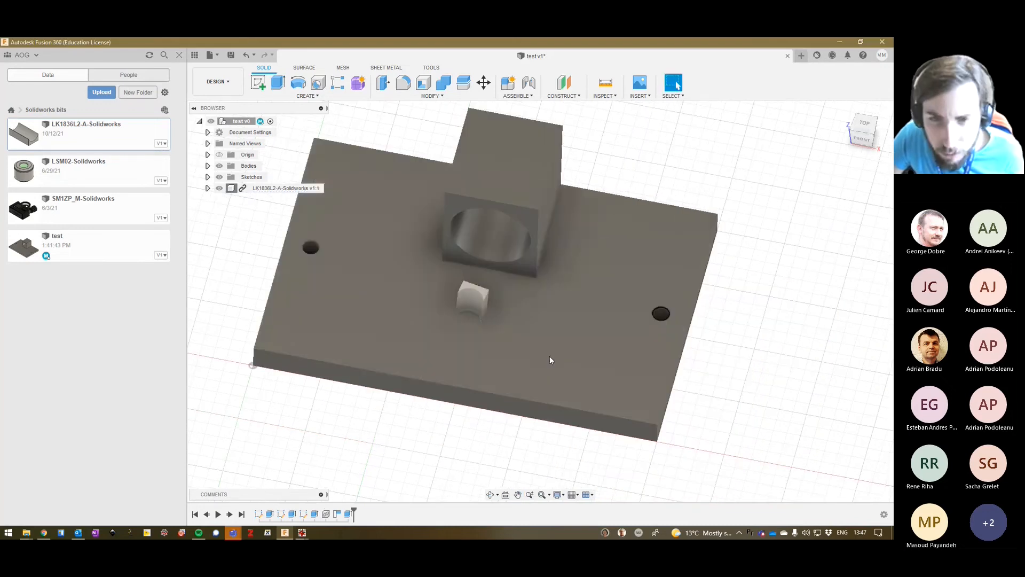
pyautogui.click(532, 343)
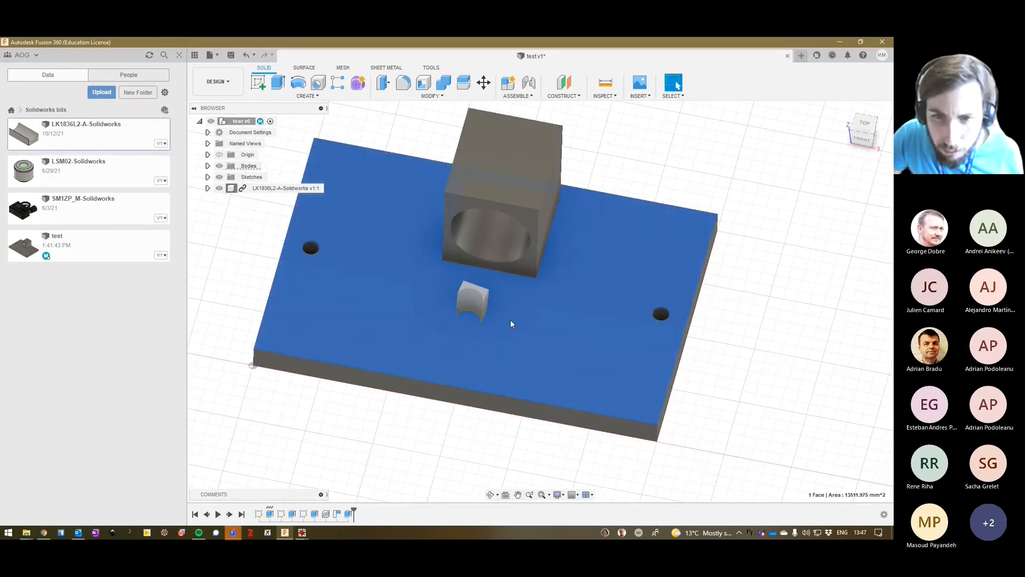
pyautogui.keyDown('shift'); pyautogui.moveTo(485, 316); pyautogui.dragTo(390, 367, button='middle'); pyautogui.keyUp('shift')
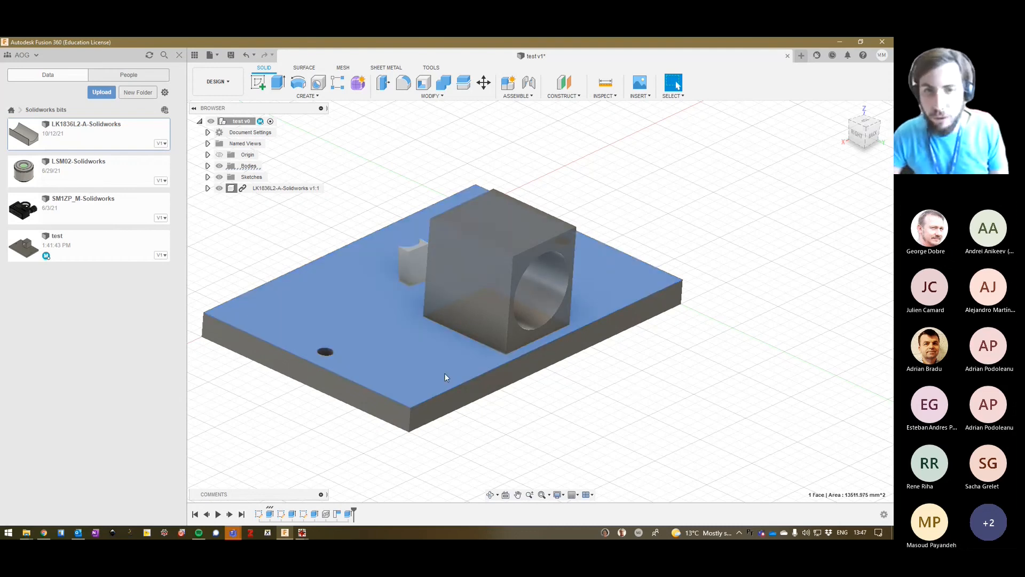
# Select the complete model and start a 3D Print output, keeping Custom as the print utility.
pyautogui.scroll(2, 443, 377)
pyautogui.scroll(-5, 426, 398)
pyautogui.click(586, 372)
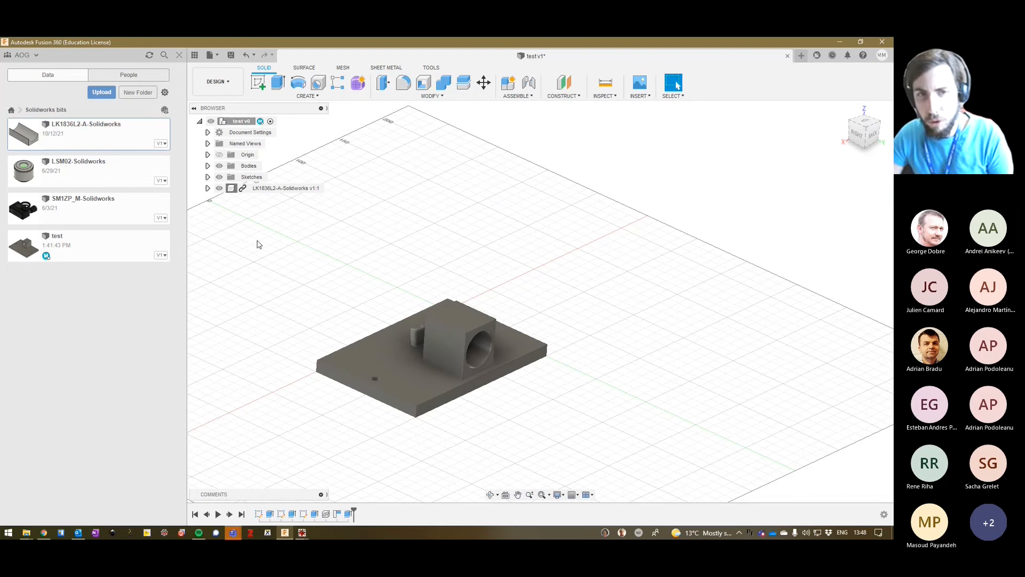
pyautogui.moveTo(257, 244); pyautogui.dragTo(616, 458)
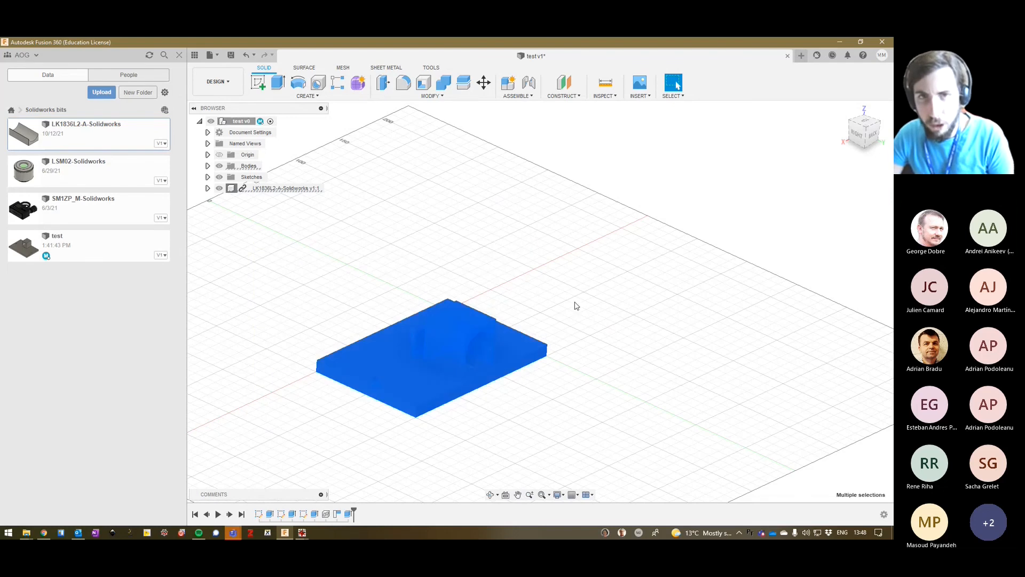
pyautogui.click(432, 68)
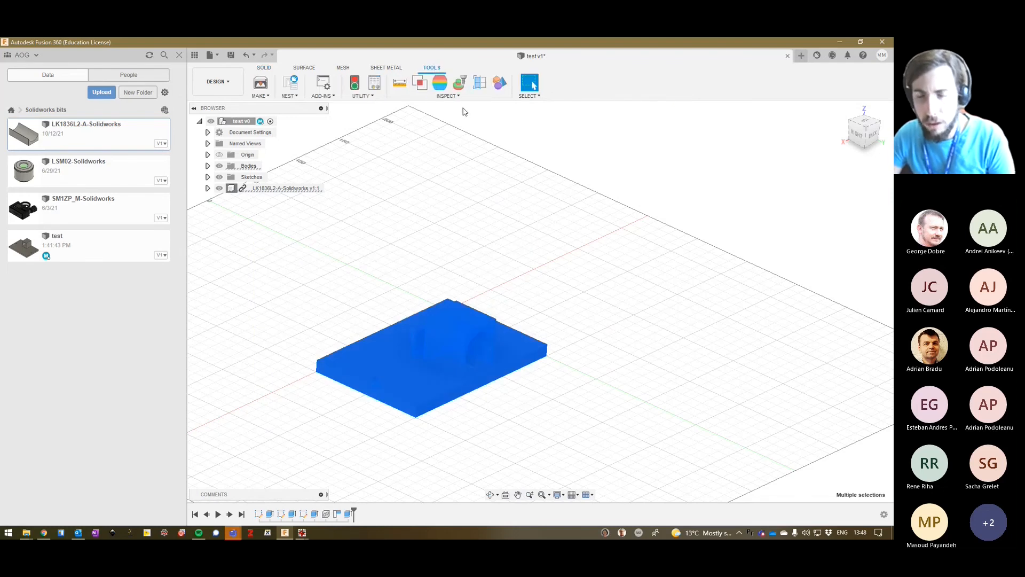
pyautogui.click(267, 97)
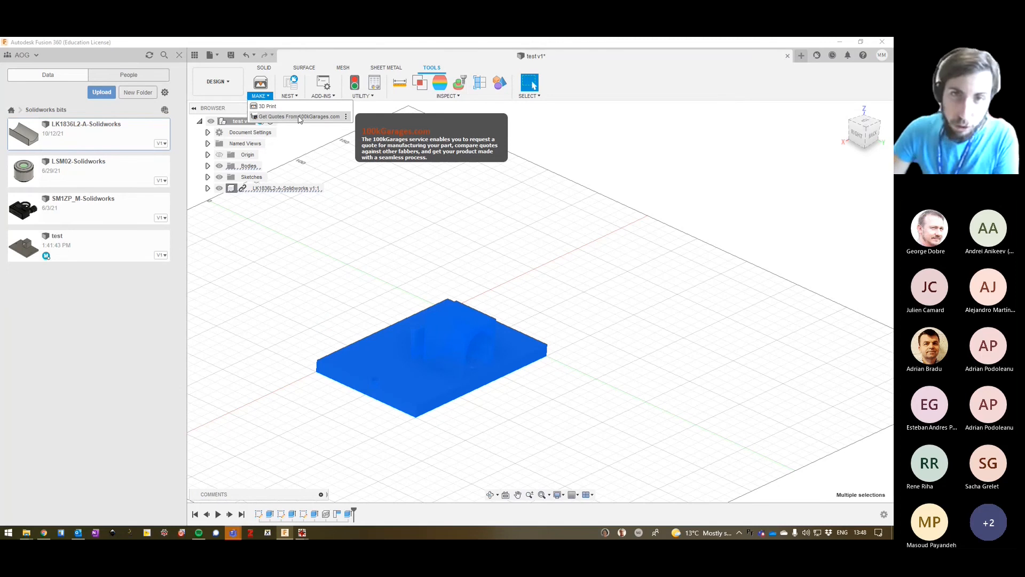
pyautogui.click(267, 105)
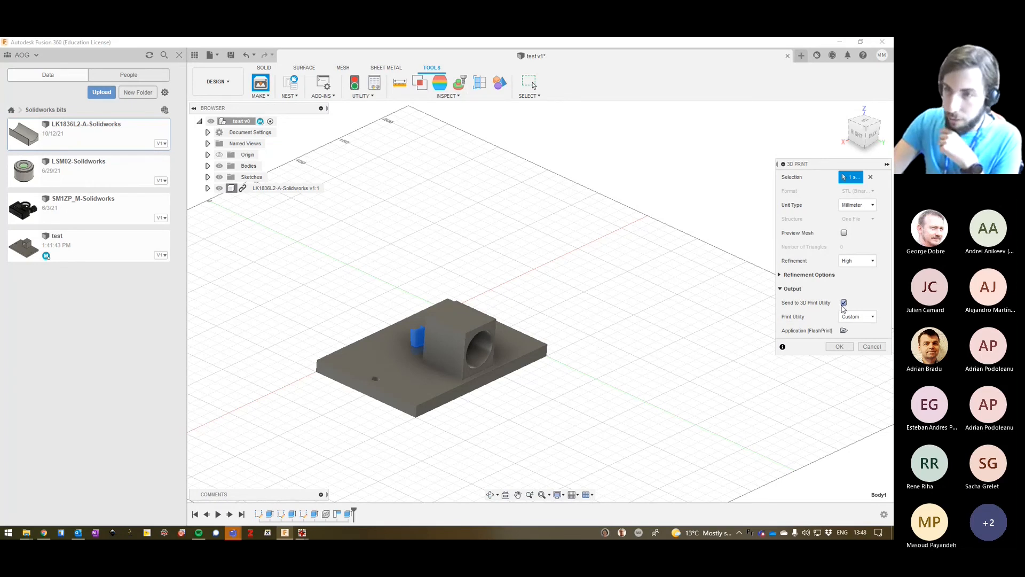
pyautogui.click(855, 317)
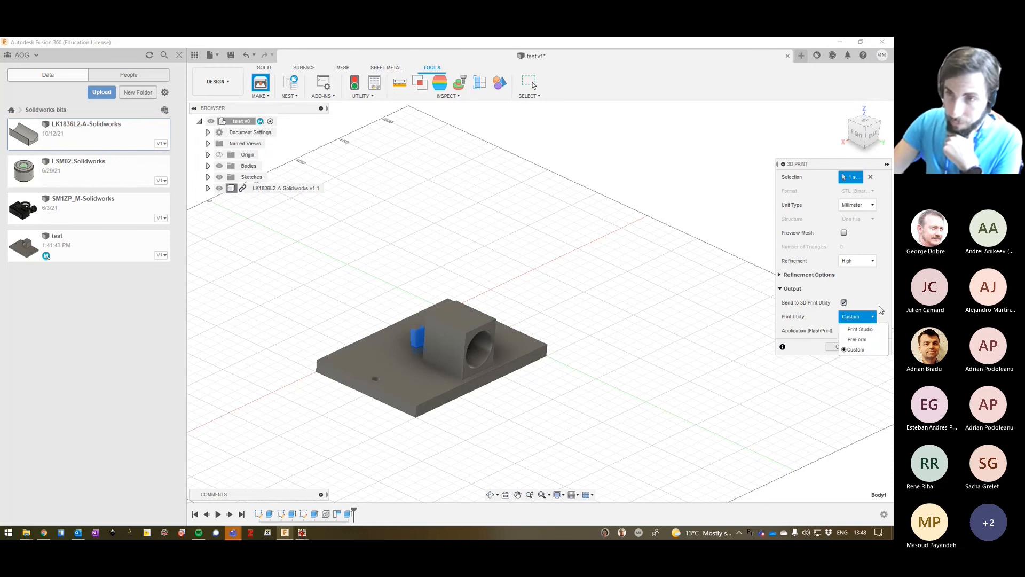
pyautogui.click(879, 304)
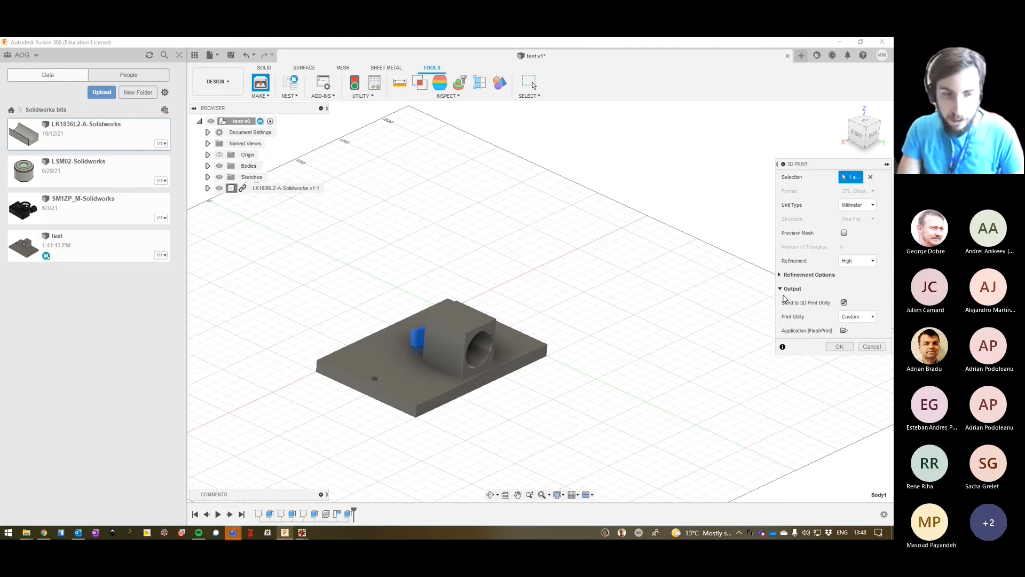
# Launch FlashPrint separately, answer its new-version prompt, look at the empty build volume and minimize the window.
pyautogui.press('super')
pyautogui.write('flash')
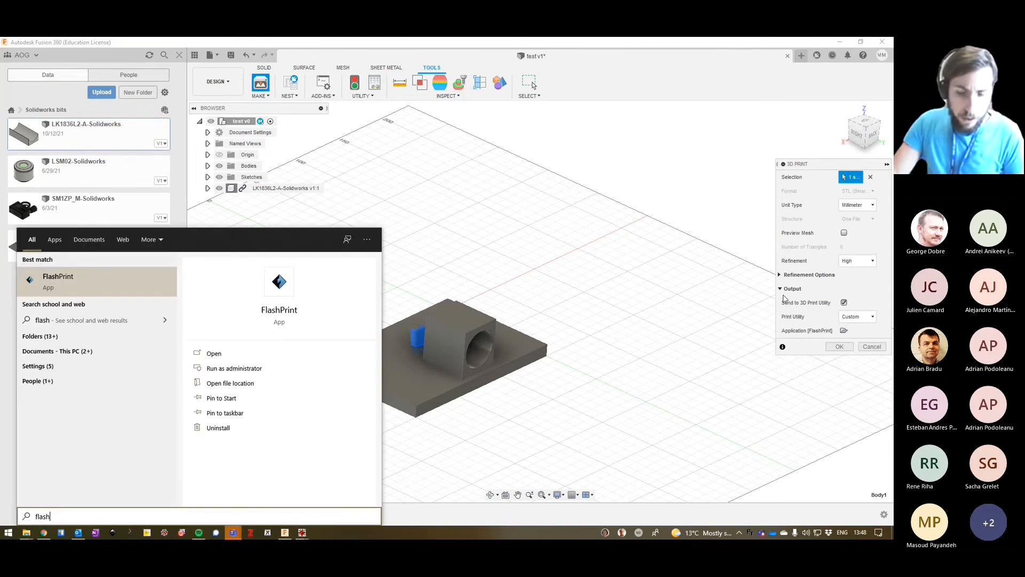
pyautogui.press('Return')
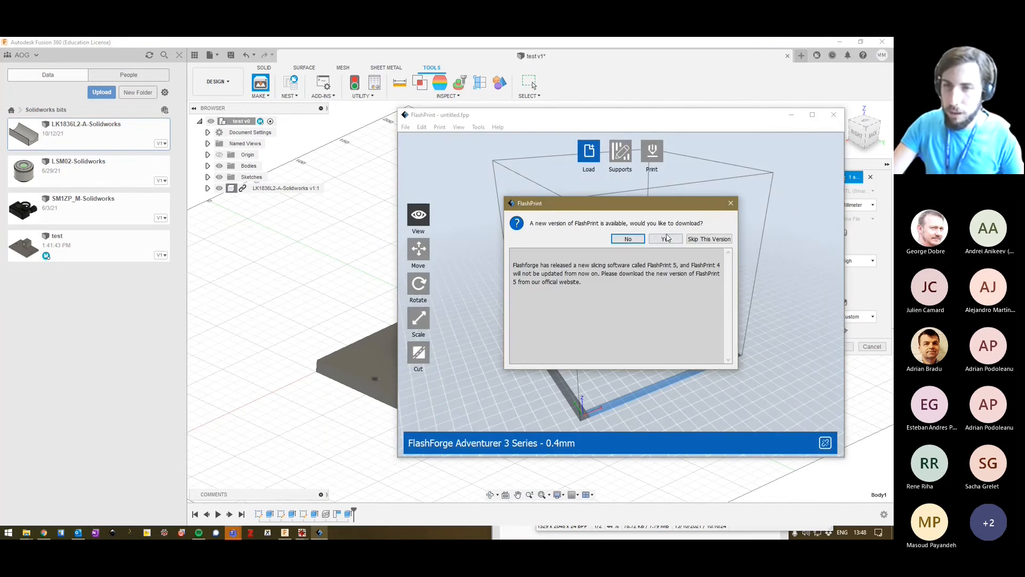
pyautogui.click(665, 239)
pyautogui.moveTo(674, 117); pyautogui.dragTo(342, 73)
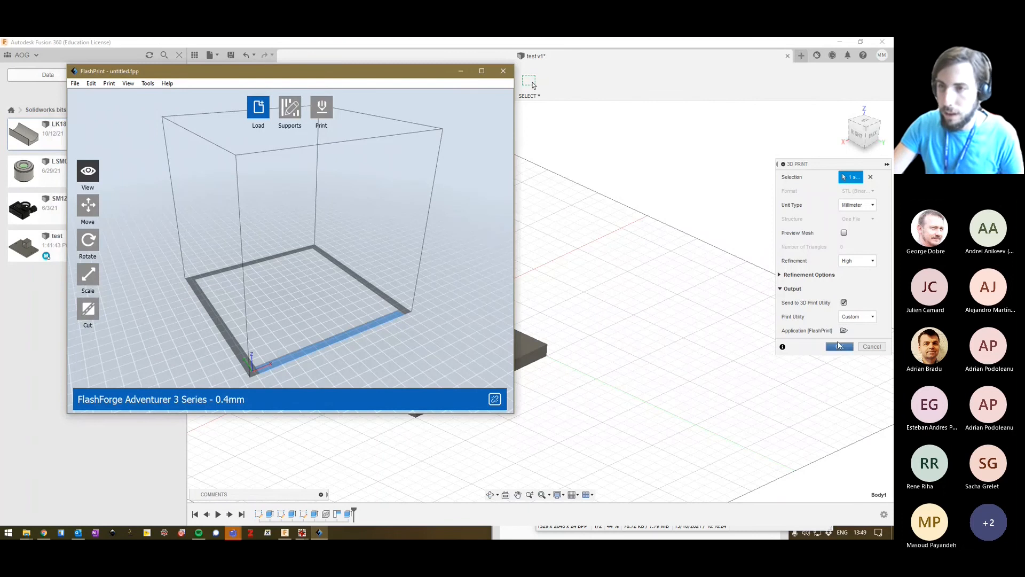
pyautogui.click(459, 67)
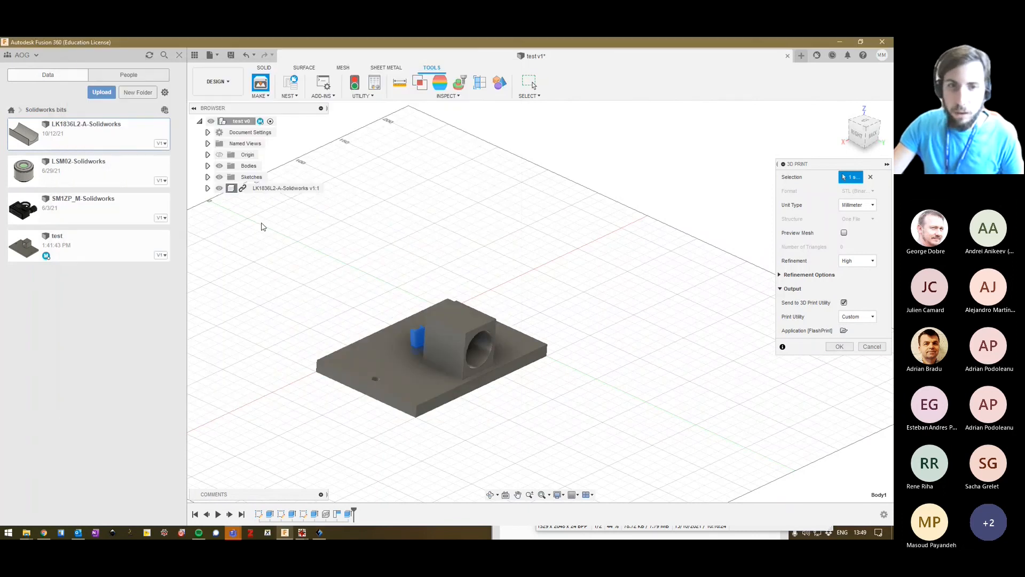
# Try to select the base body and the LK1836L2-A-Solidworks component together as the 3D print selection.
pyautogui.moveTo(261, 227); pyautogui.dragTo(611, 466)
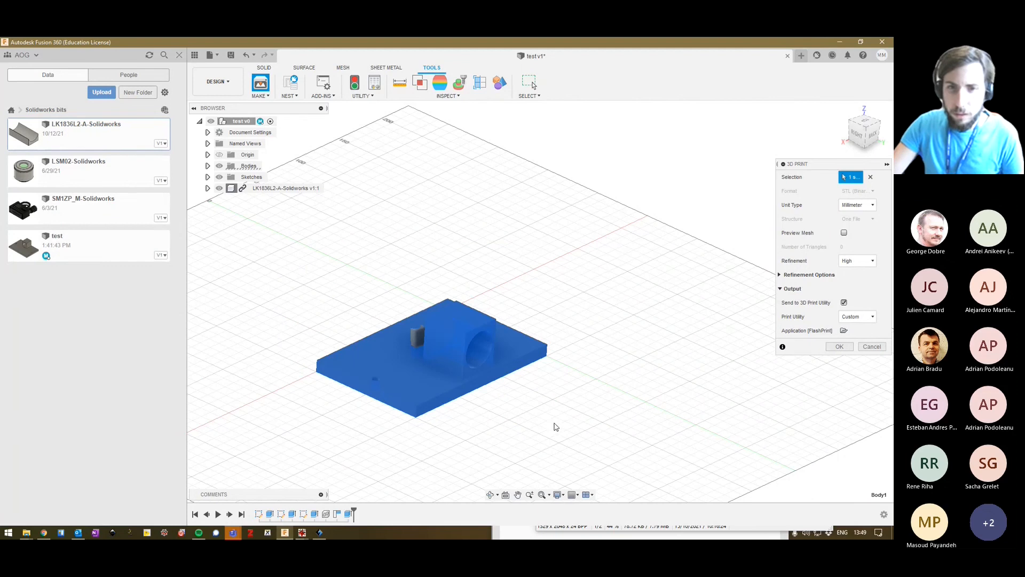
pyautogui.click(233, 188)
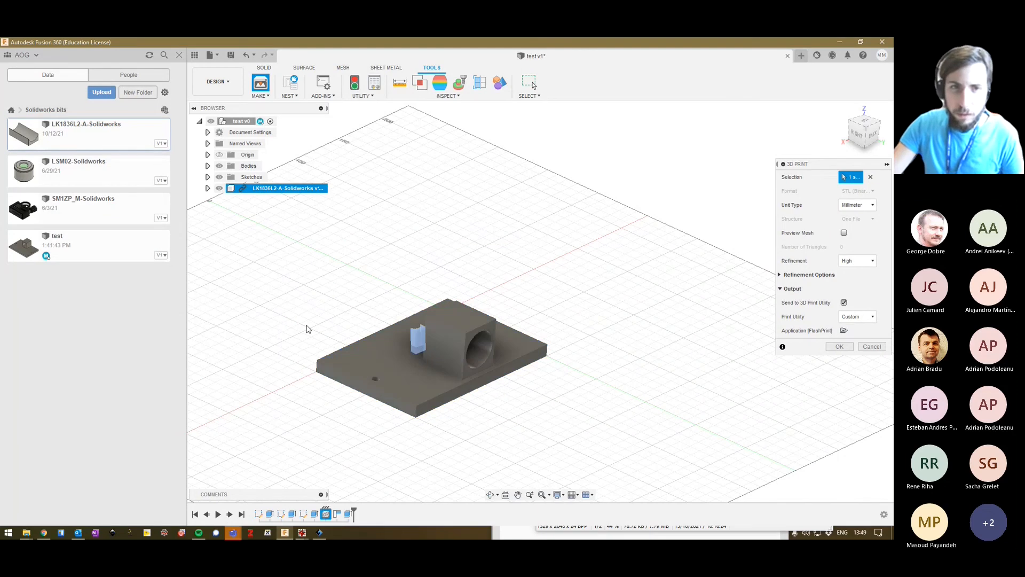
pyautogui.click(248, 132)
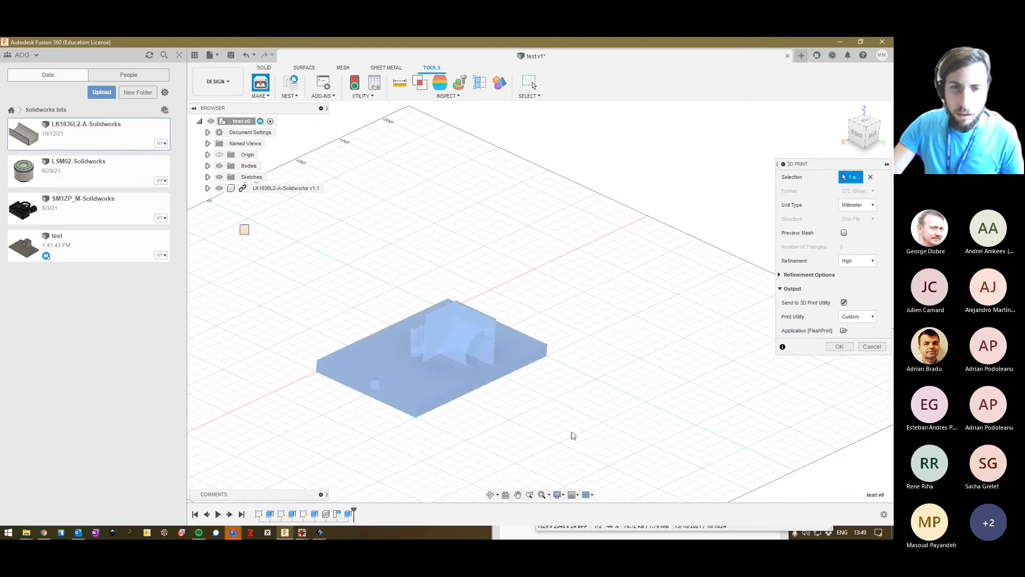
pyautogui.moveTo(572, 432); pyautogui.dragTo(639, 485)
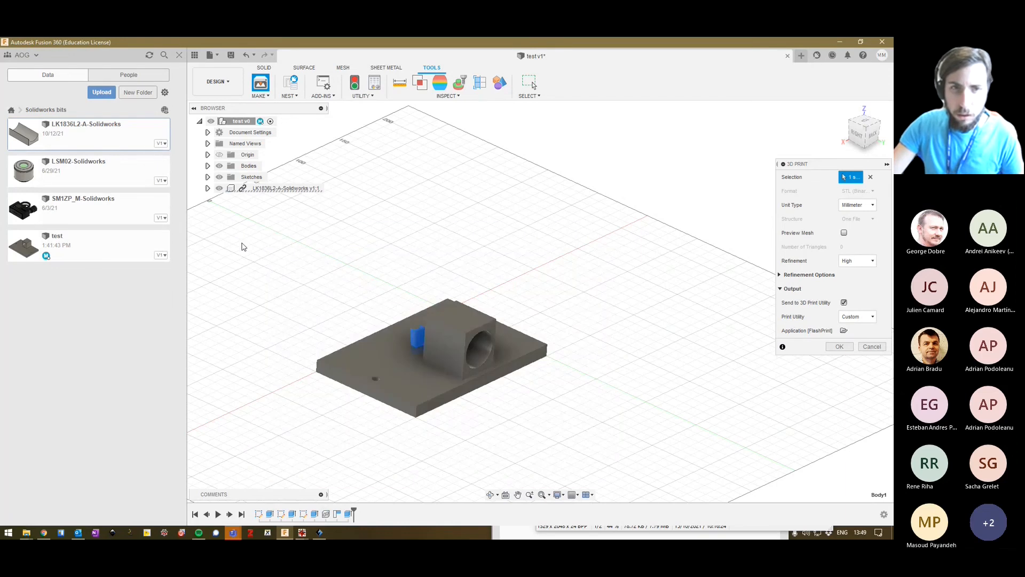
pyautogui.moveTo(242, 244); pyautogui.dragTo(623, 501)
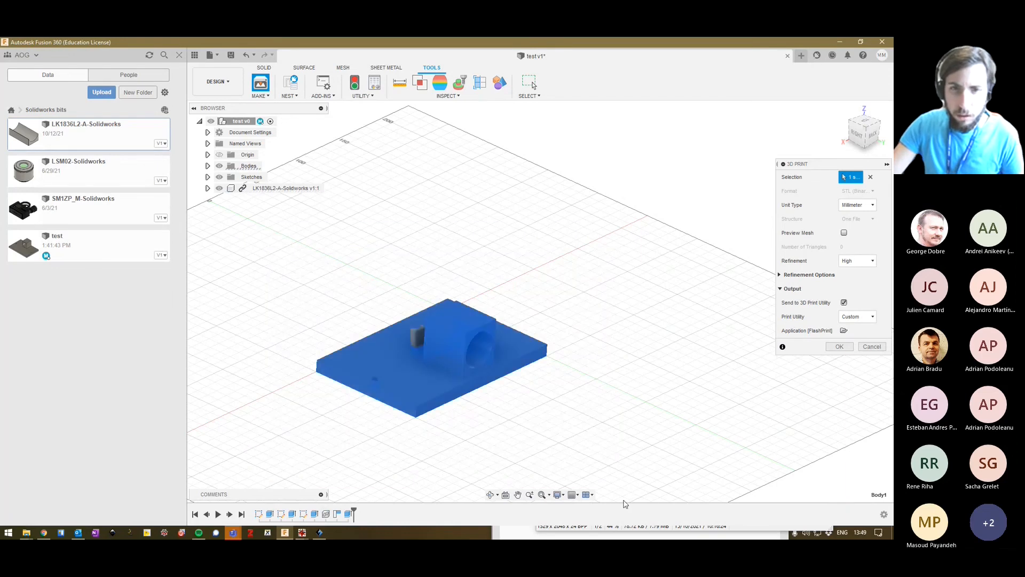
pyautogui.click(418, 340)
# Choose the base plate and block body as the 3D print selection and hide the LK1836L2-A-Solidworks component.
pyautogui.click(402, 385)
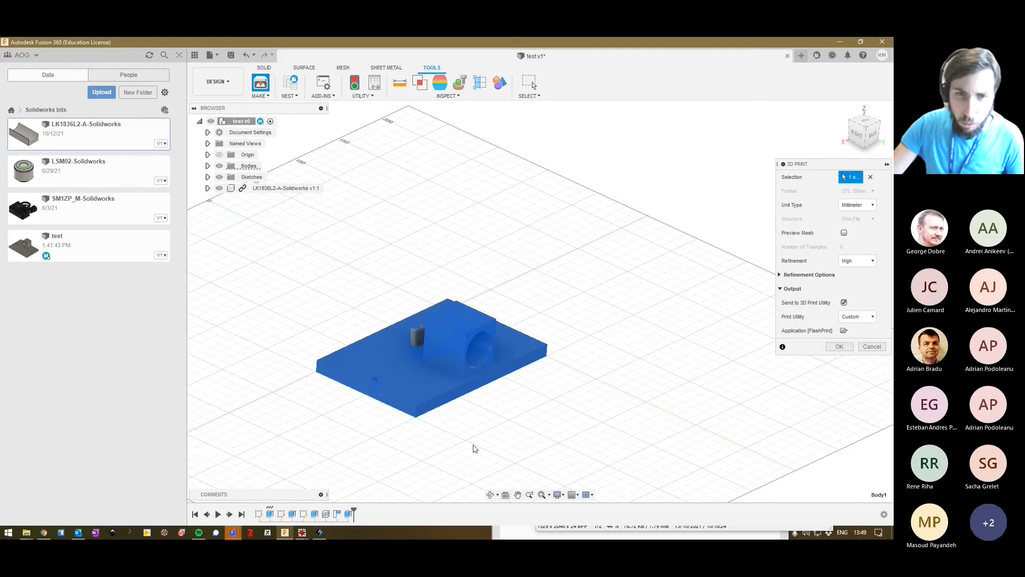
pyautogui.click(219, 188)
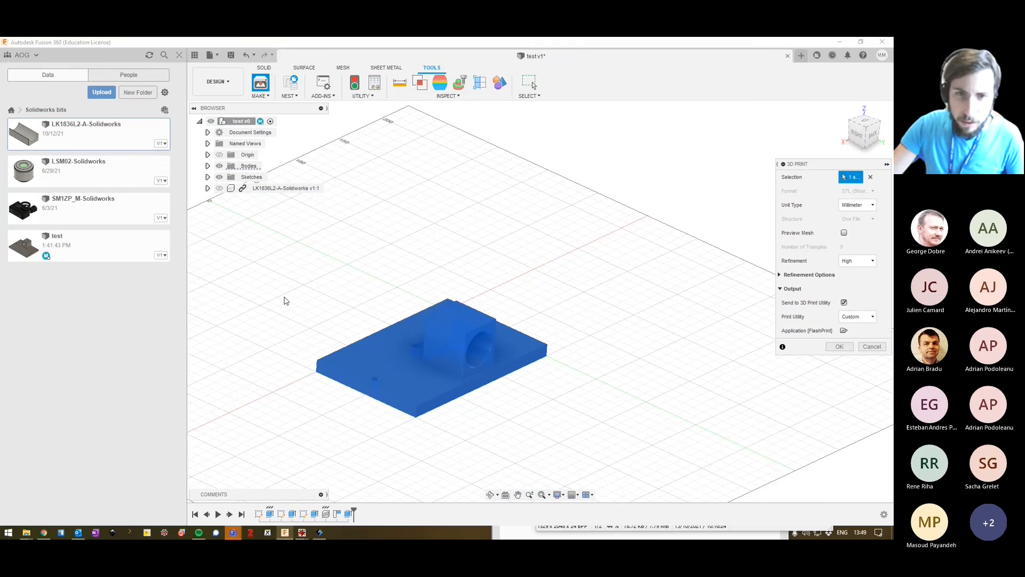
pyautogui.keyDown('shift'); pyautogui.moveTo(285, 301); pyautogui.dragTo(397, 319, button='middle'); pyautogui.keyUp('shift')
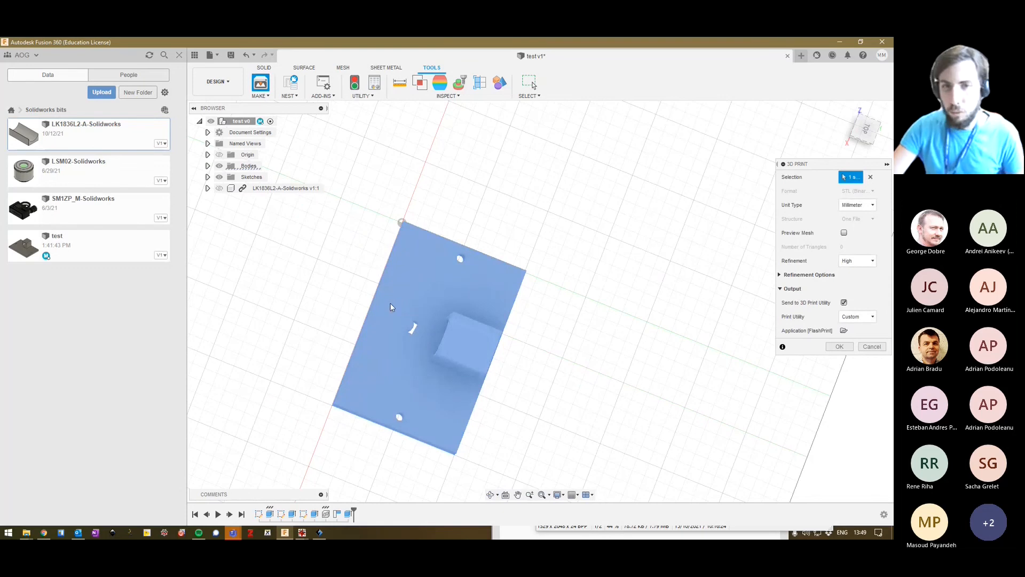
pyautogui.keyDown('shift'); pyautogui.moveTo(536, 416); pyautogui.dragTo(546, 365, button='middle'); pyautogui.keyUp('shift')
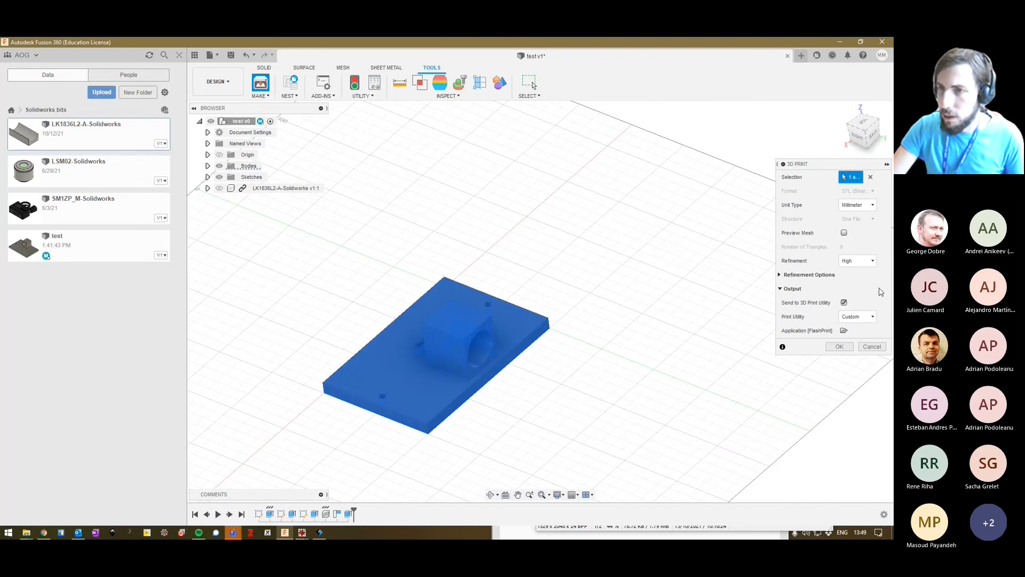
# Send the body to FlashPrint, declining the update and the advert, and put the model on the platform.
pyautogui.click(852, 348)
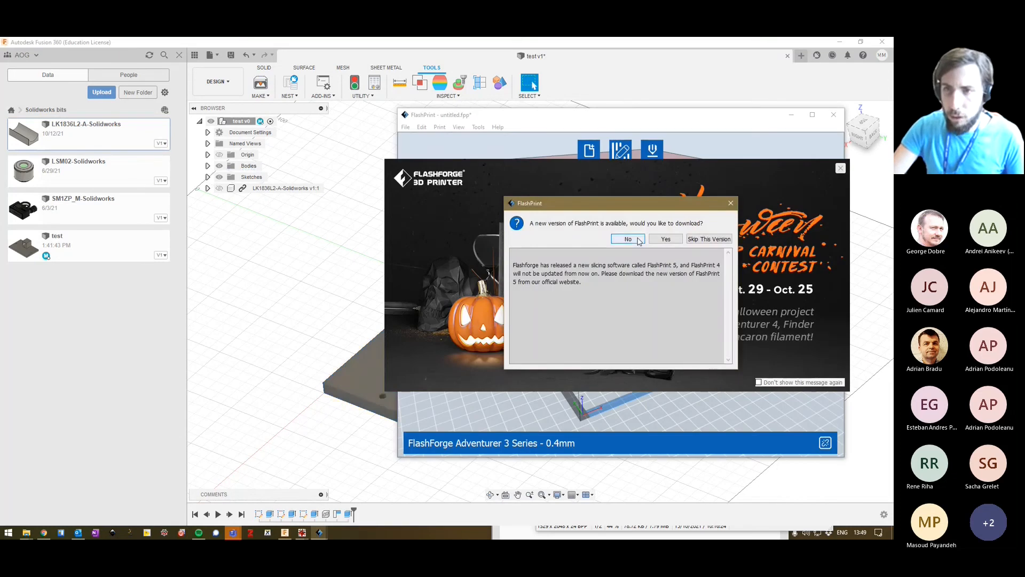
pyautogui.click(643, 238)
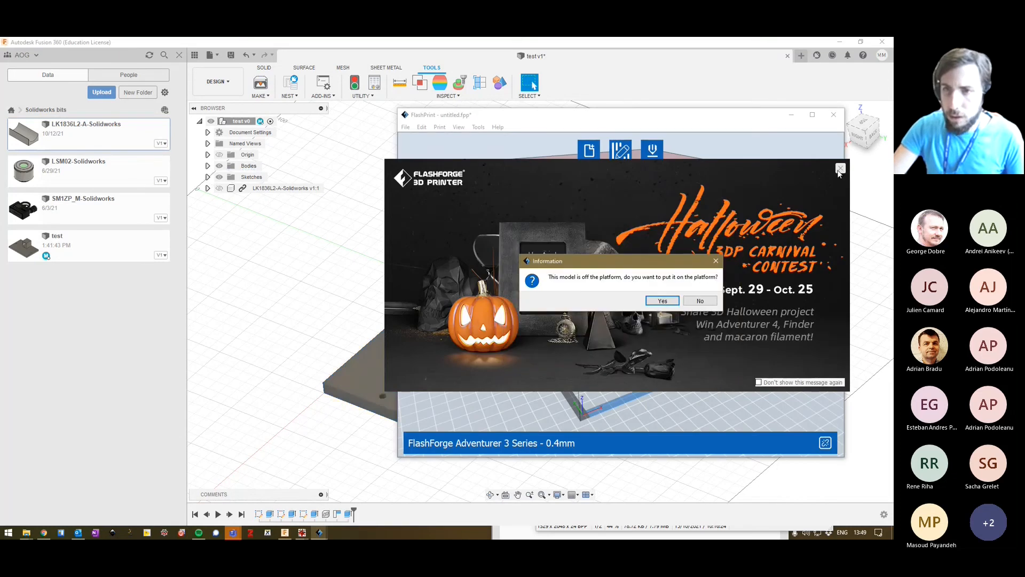
pyautogui.click(662, 300)
pyautogui.click(840, 168)
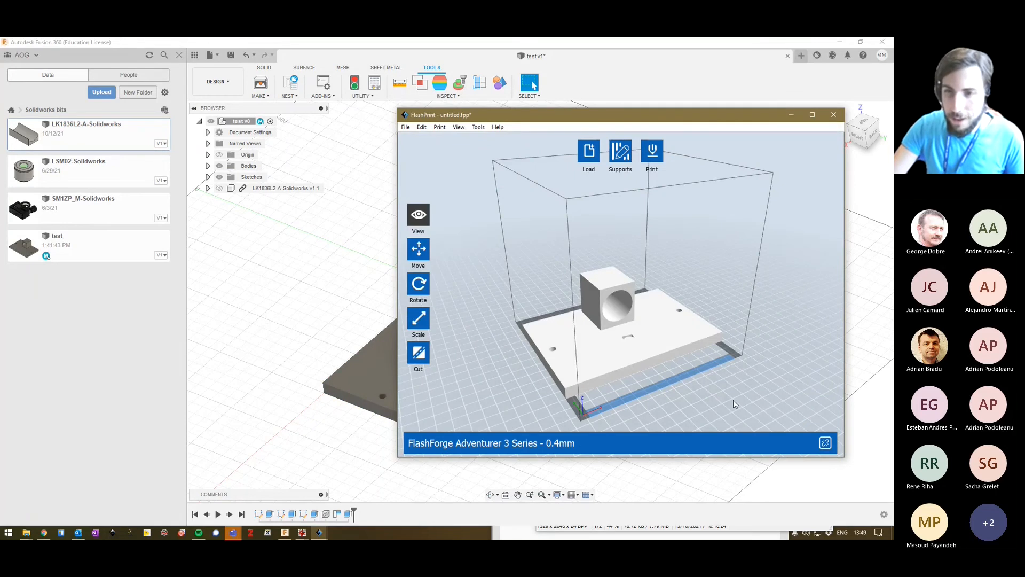
# Scale the model down uniformly in FlashPrint to about 62 × 41 × 21 mm and check its dimensions.
pyautogui.moveTo(733, 400); pyautogui.dragTo(577, 356)
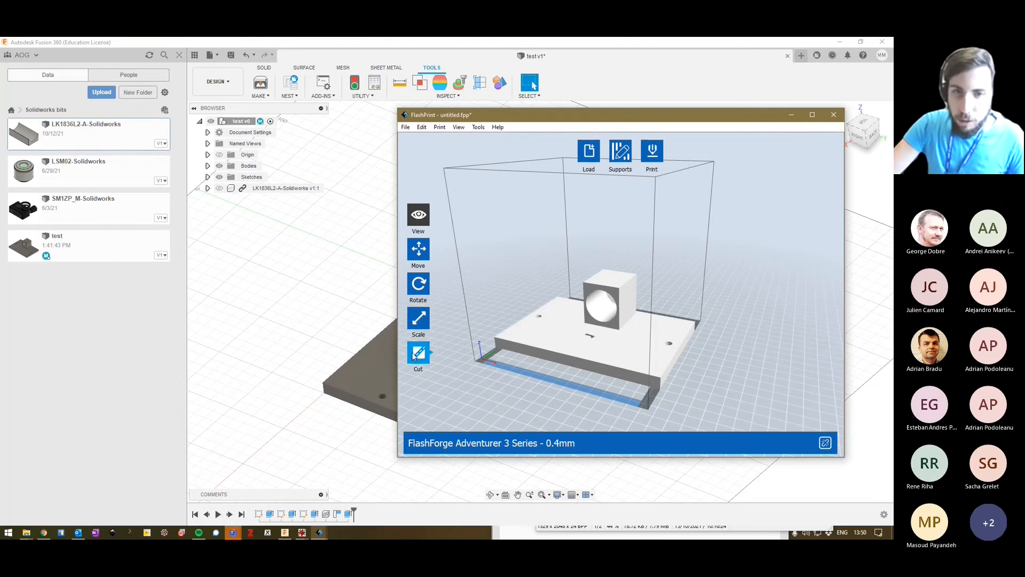
pyautogui.click(418, 319)
pyautogui.moveTo(651, 379); pyautogui.dragTo(684, 441)
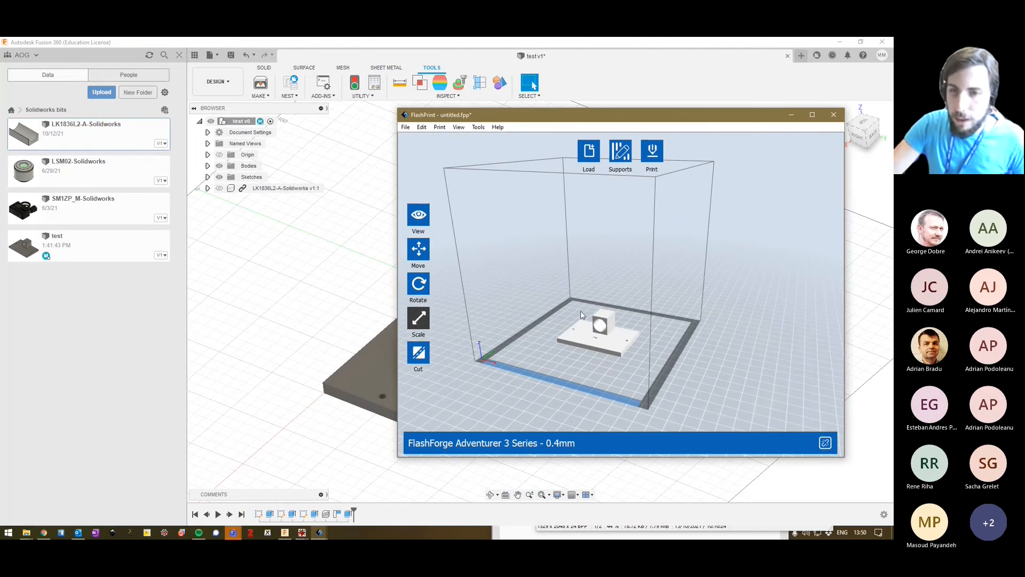
pyautogui.click(419, 319)
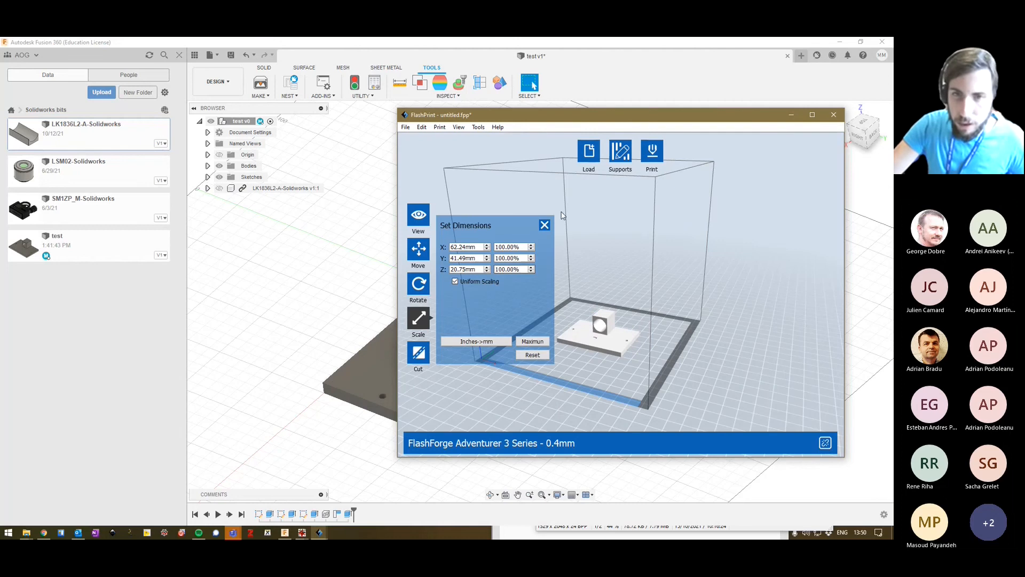
pyautogui.click(544, 224)
pyautogui.moveTo(623, 372)
pyautogui.mouseDown()
pyautogui.moveTo(613, 358)
pyautogui.moveTo(533, 360)
pyautogui.moveTo(552, 398)
pyautogui.moveTo(607, 361)
pyautogui.moveTo(626, 366)
pyautogui.mouseUp()
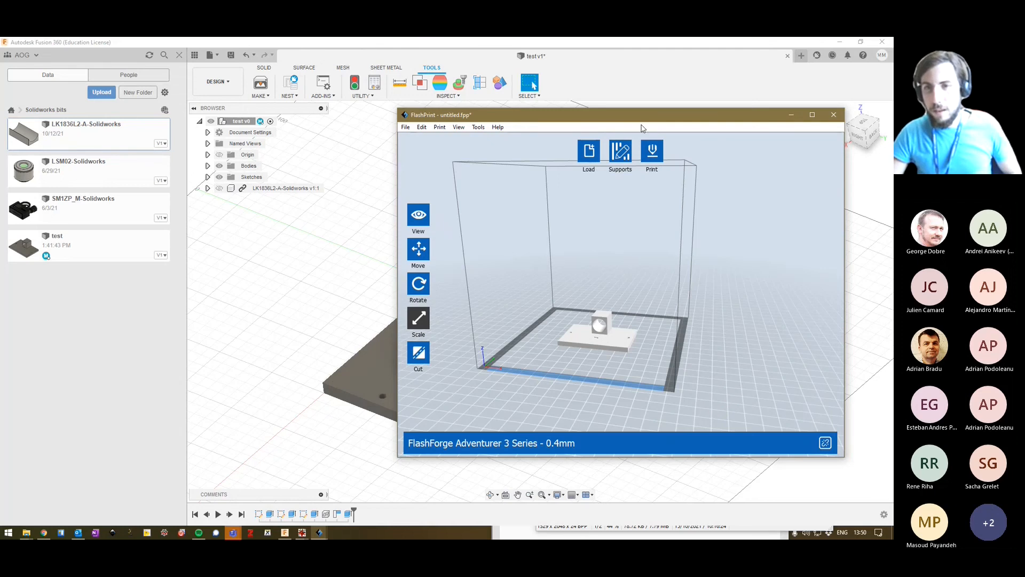
# Scale the model back up freehand so its base plate nearly fills the build platform's width.
pyautogui.click(611, 343)
pyautogui.moveTo(612, 340); pyautogui.dragTo(589, 292)
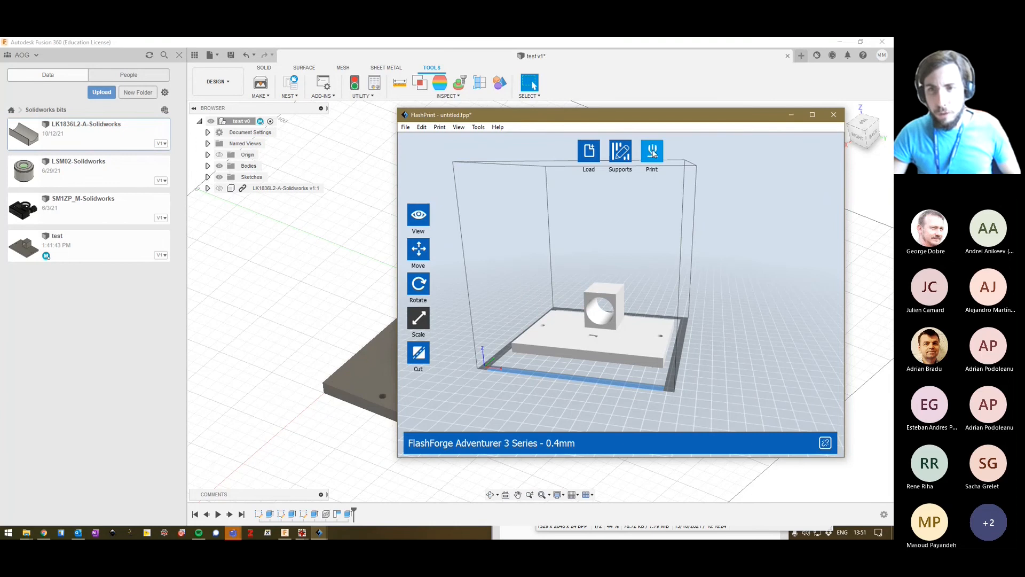
pyautogui.scroll(6, 608, 313)
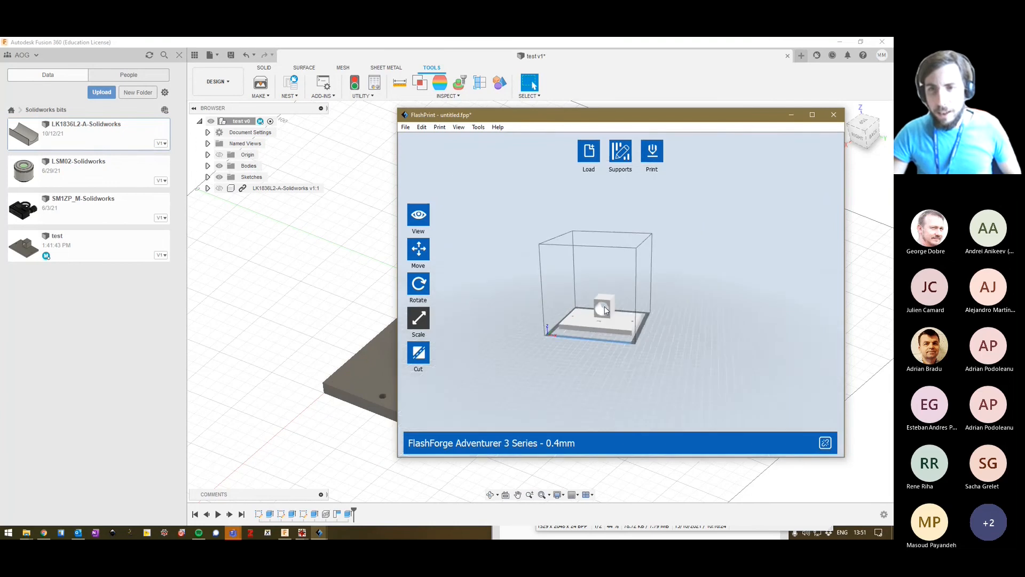
pyautogui.scroll(-4, 600, 315)
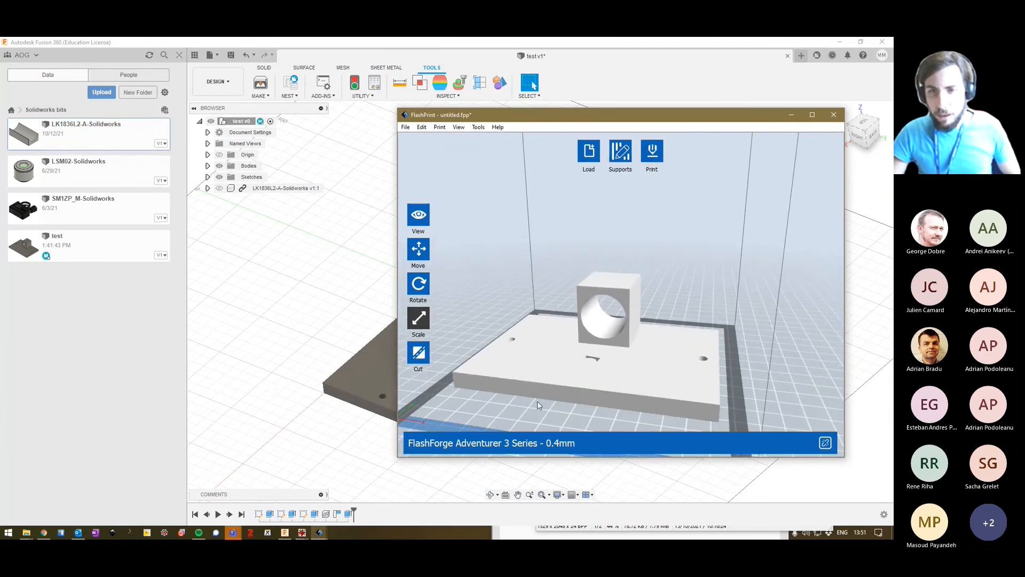
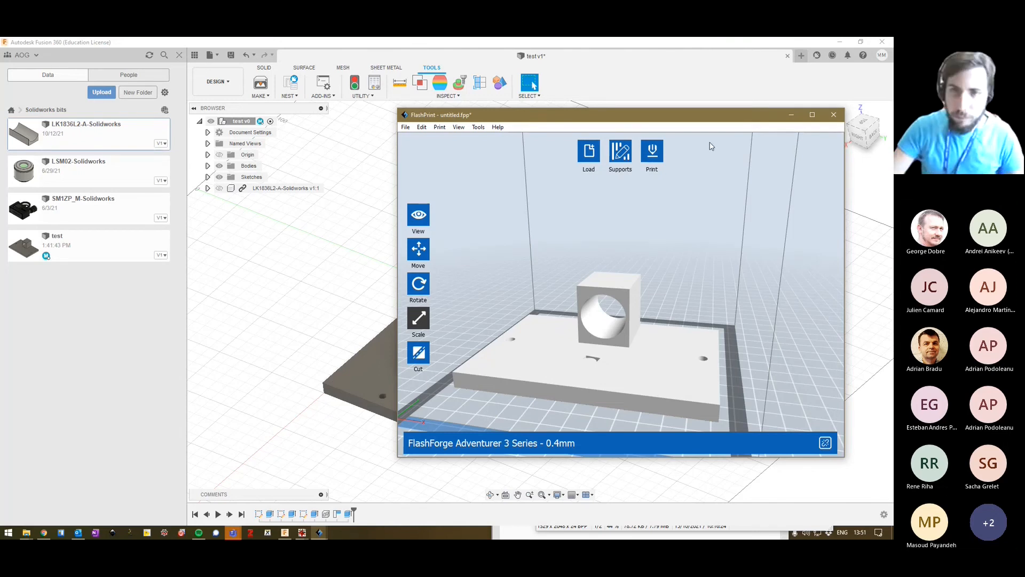
# Generate automatic supports for the holder and examine the ones inside the block's bore.
pyautogui.click(619, 155)
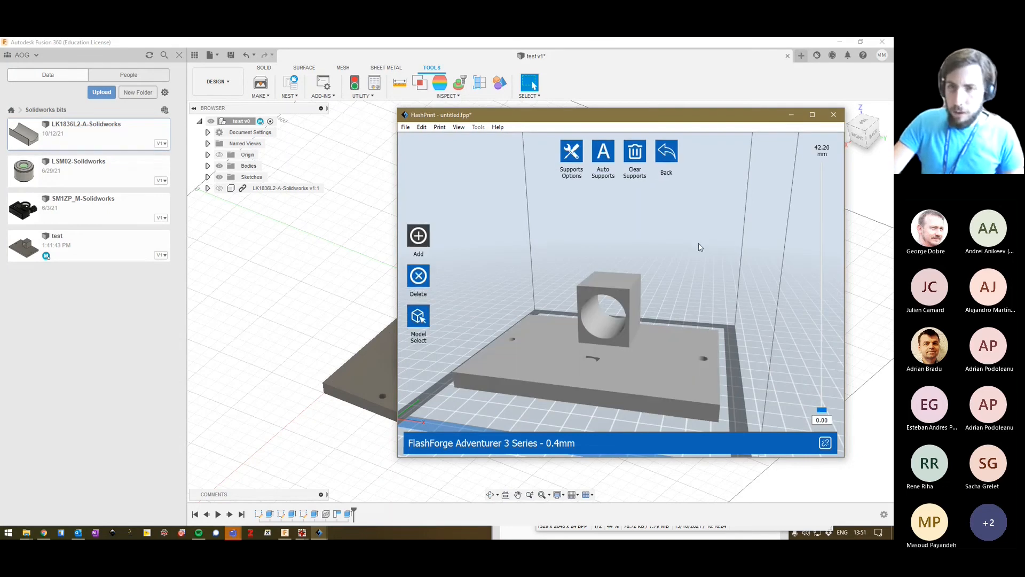
pyautogui.click(603, 153)
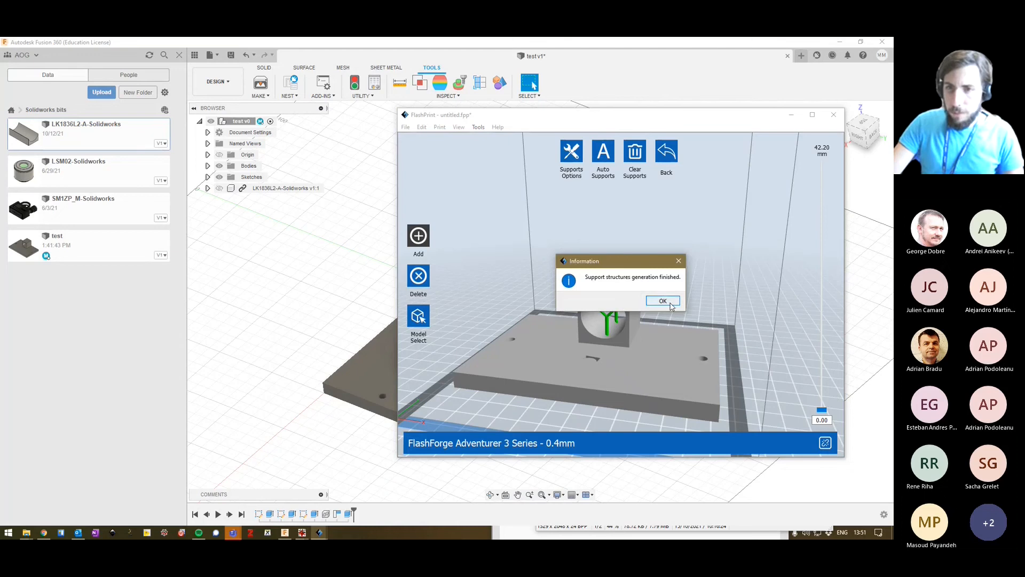
pyautogui.click(662, 300)
pyautogui.scroll(3, 599, 325)
pyautogui.scroll(2, 599, 325)
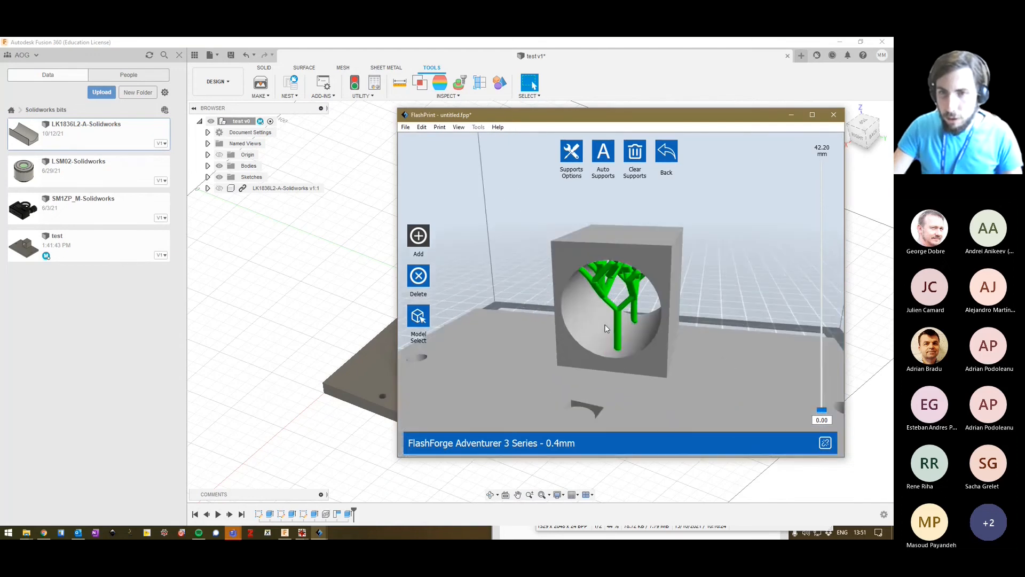
pyautogui.moveTo(668, 333); pyautogui.dragTo(588, 328, button='right')
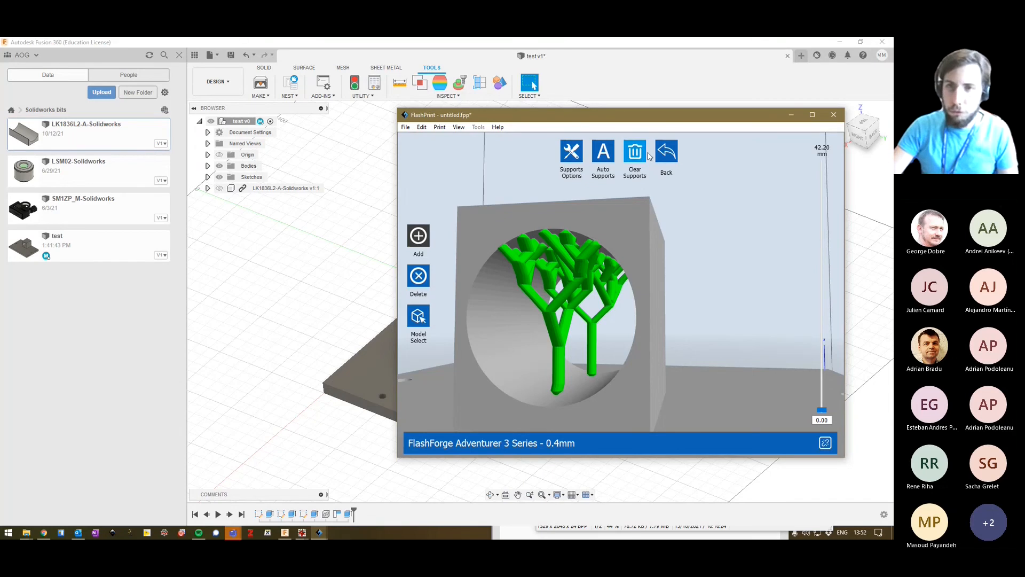
# Clear all the generated supports from the holder and leave support editing.
pyautogui.click(665, 153)
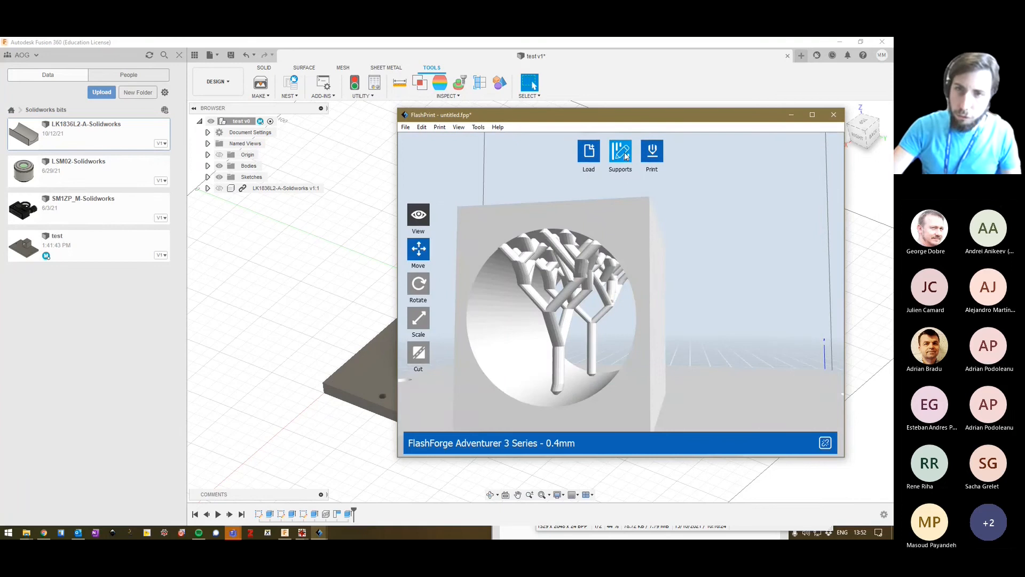
pyautogui.click(622, 152)
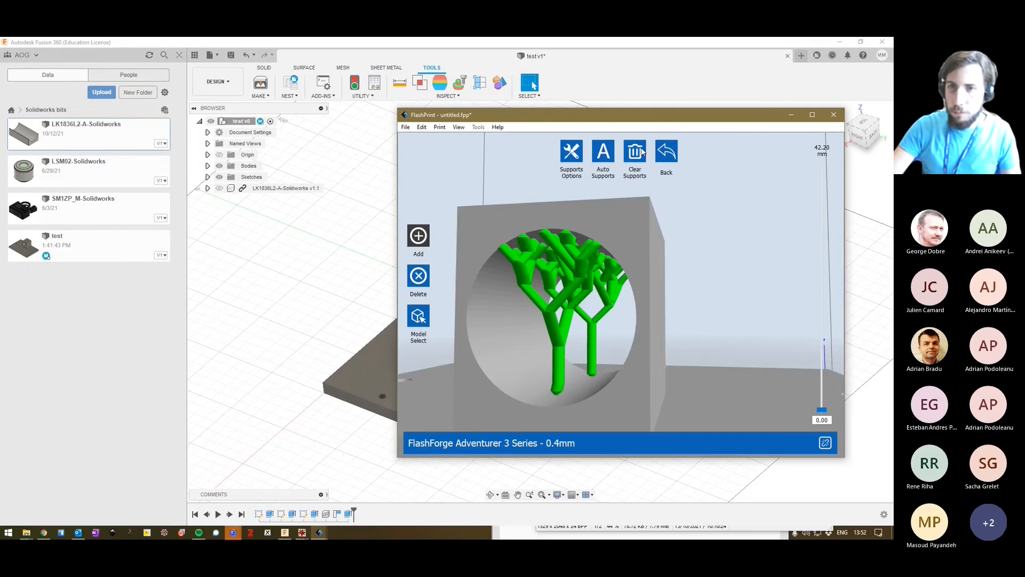
pyautogui.click(635, 155)
pyautogui.click(674, 155)
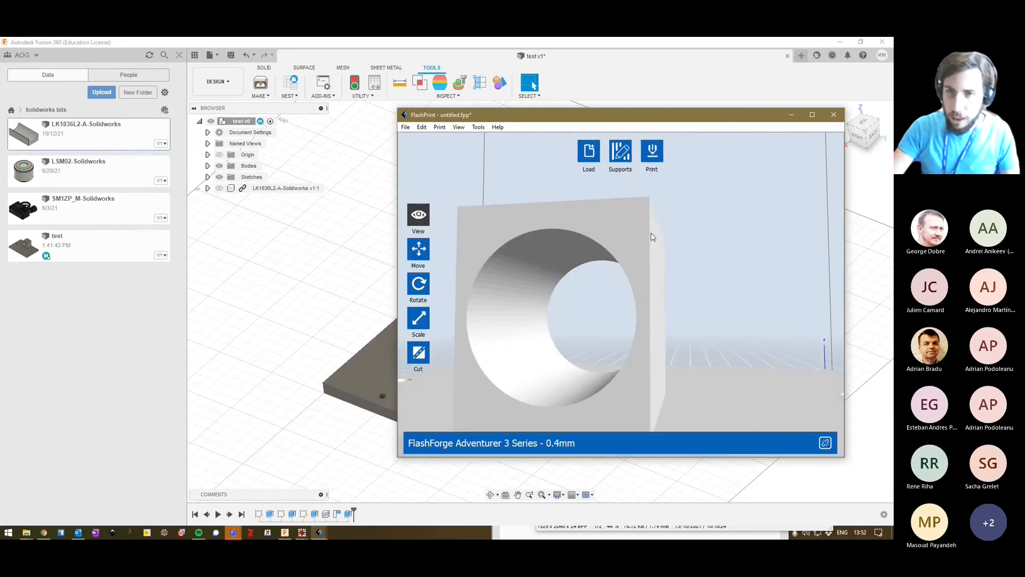
# Rotate the holder freehand by roughly a quarter turn so its base plate stands upright and the bore faces up.
pyautogui.scroll(-3, 652, 235)
pyautogui.moveTo(660, 269); pyautogui.dragTo(655, 312)
pyautogui.moveTo(651, 358); pyautogui.dragTo(644, 314)
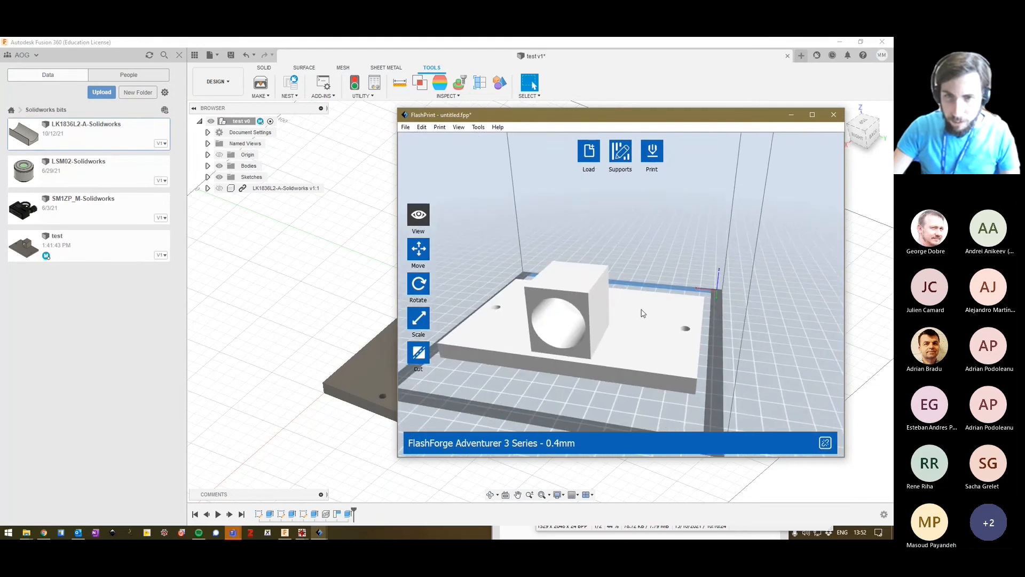
pyautogui.click(419, 284)
pyautogui.moveTo(521, 248); pyautogui.dragTo(558, 432)
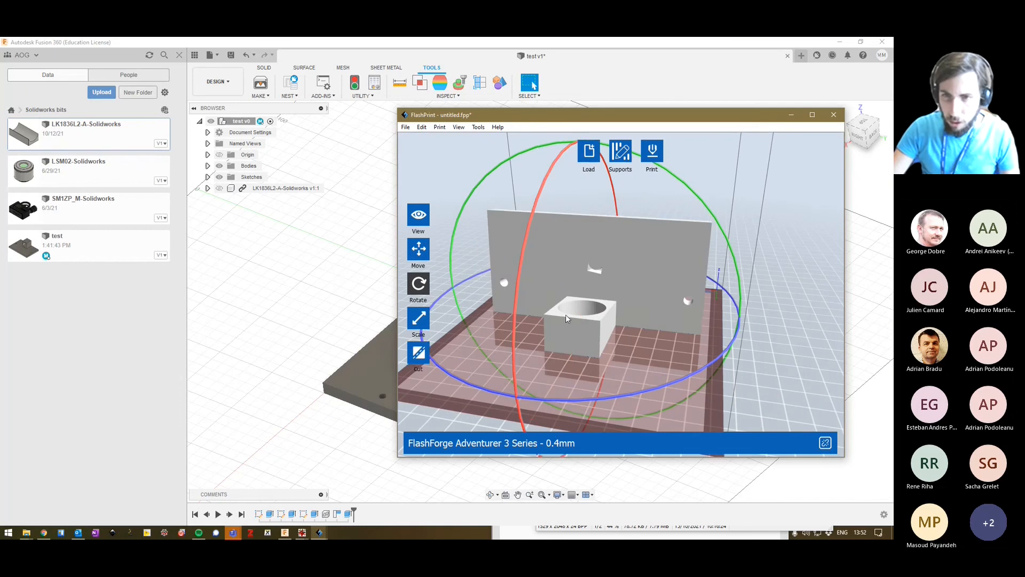
# Put the upright holder on the build platform and centre it.
pyautogui.click(420, 249)
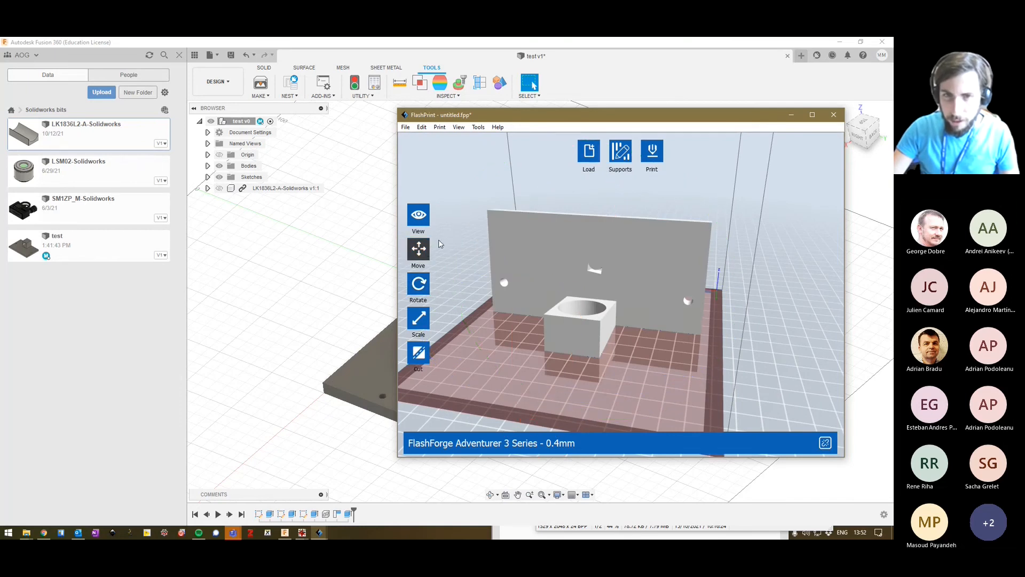
pyautogui.click(422, 254)
pyautogui.click(525, 332)
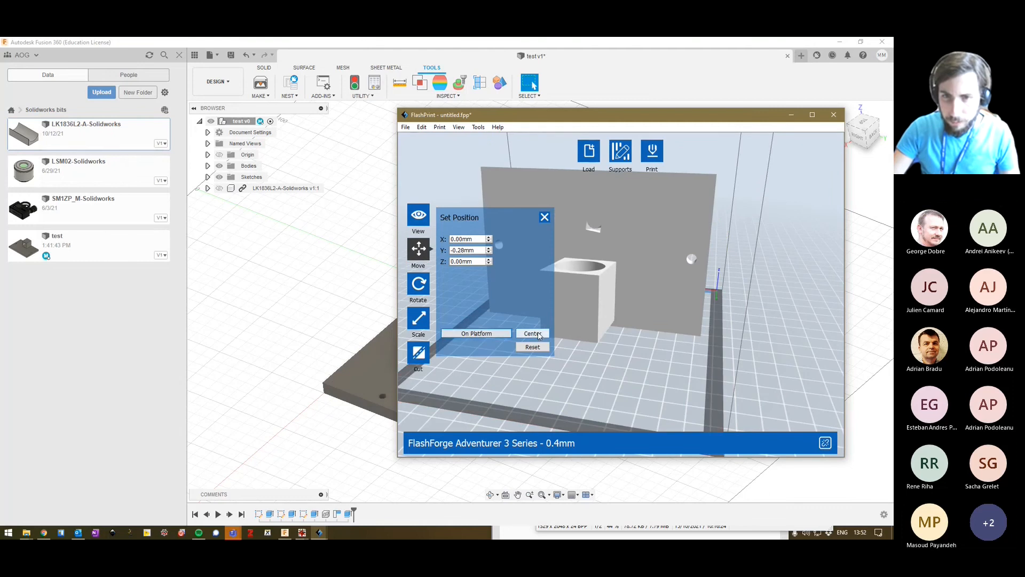
pyautogui.click(546, 214)
# Fine-tune the holder's tilt freehand until its base plate is vertical, and check the rotation settings.
pyautogui.moveTo(704, 275); pyautogui.dragTo(668, 271, button='right')
pyautogui.click(419, 283)
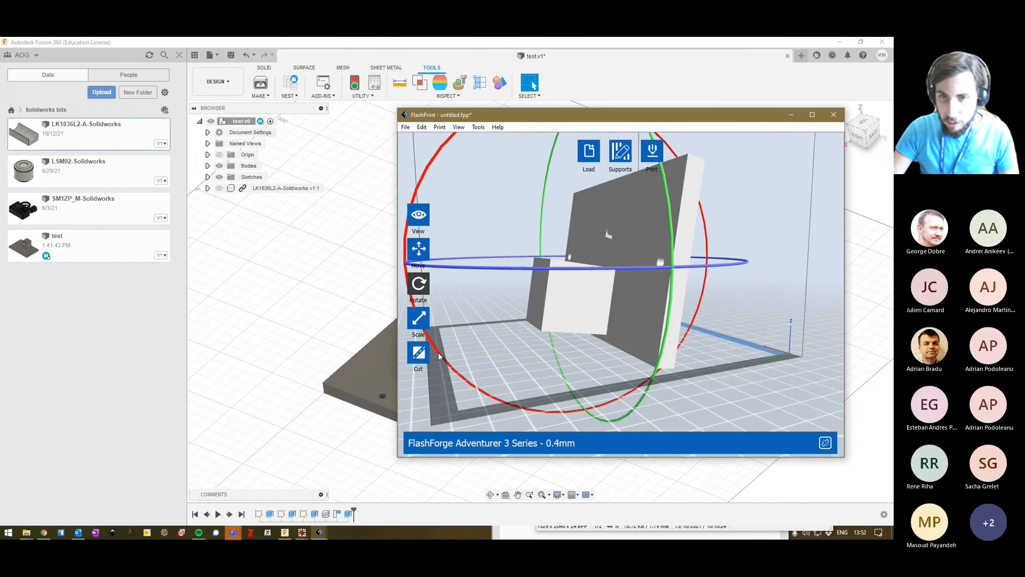
pyautogui.moveTo(445, 371)
pyautogui.mouseDown()
pyautogui.moveTo(471, 368)
pyautogui.moveTo(462, 367)
pyautogui.mouseUp()
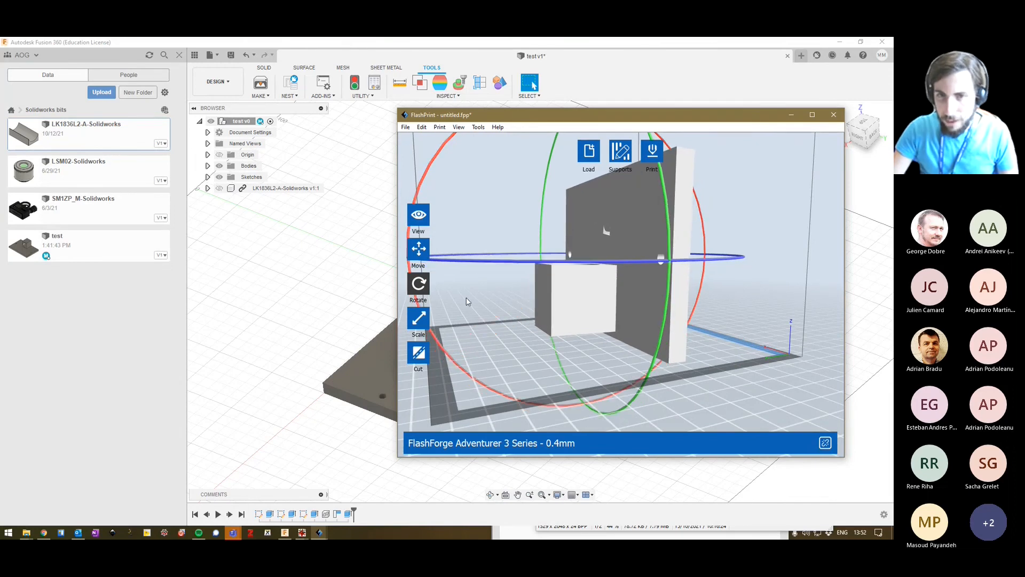
pyautogui.click(417, 288)
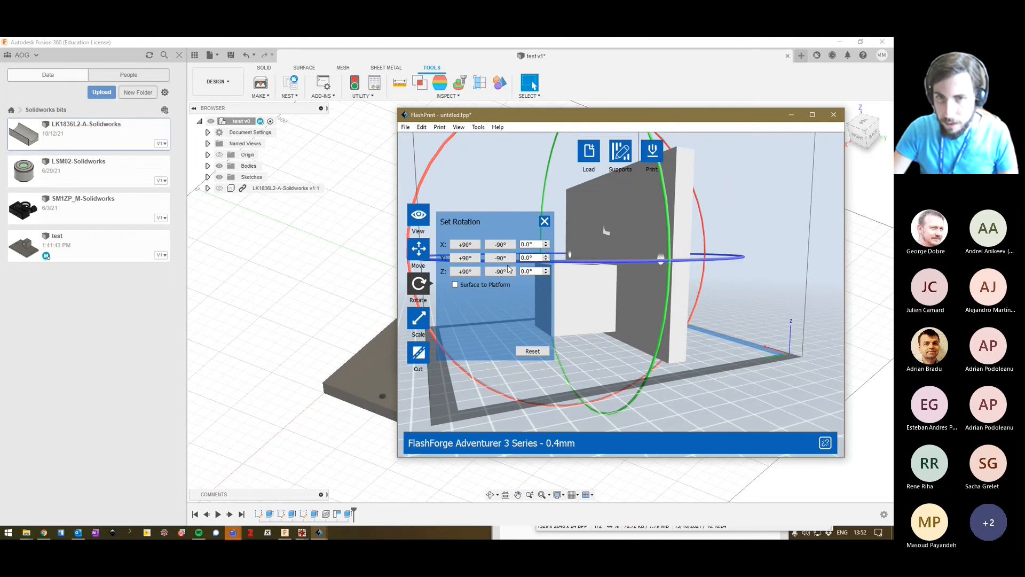
pyautogui.click(544, 221)
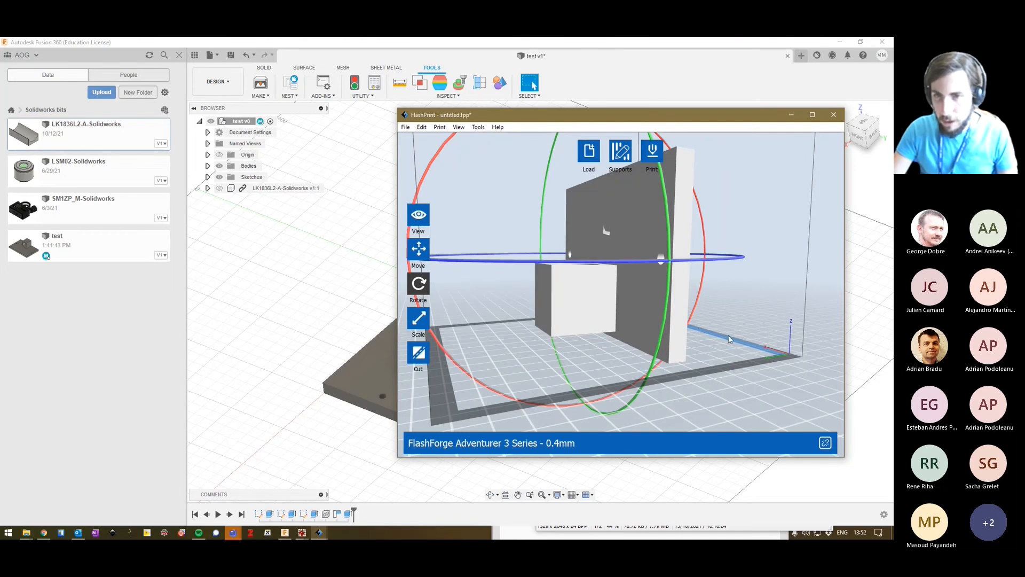
# Generate automatic supports for the upright holder and examine them around the plate holes and under the block.
pyautogui.moveTo(743, 333); pyautogui.dragTo(600, 338, button='right')
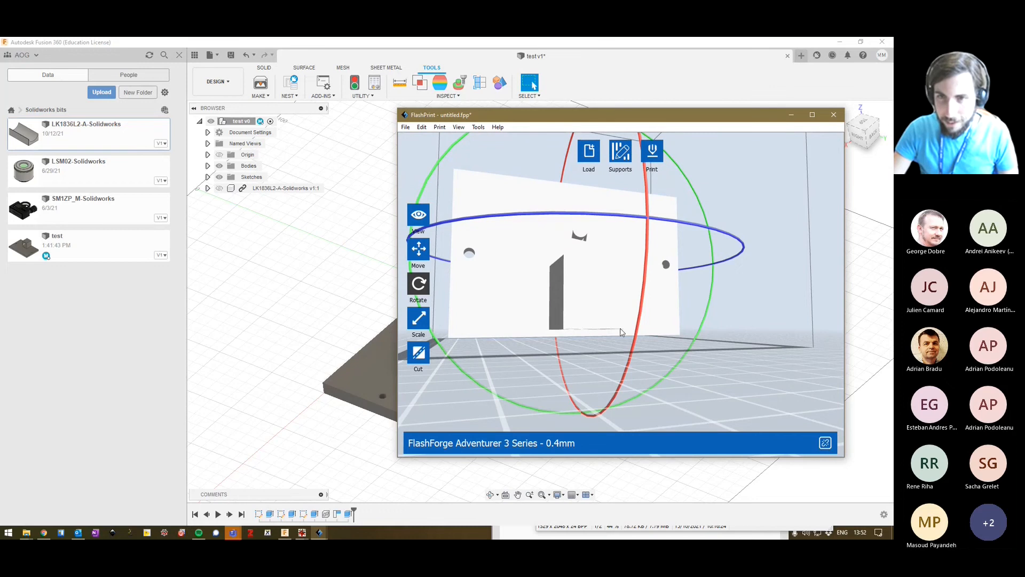
pyautogui.click(621, 160)
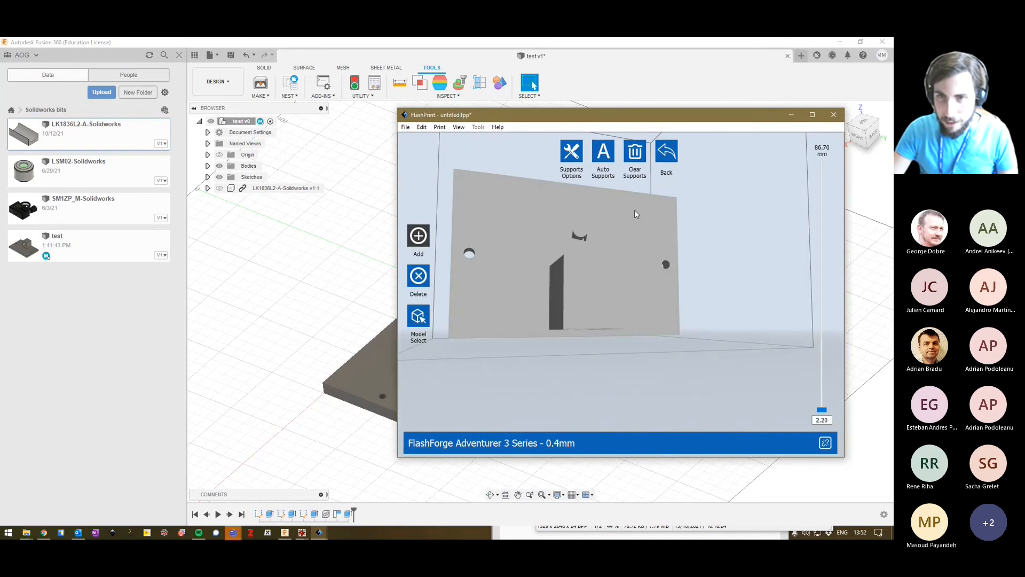
pyautogui.click(606, 153)
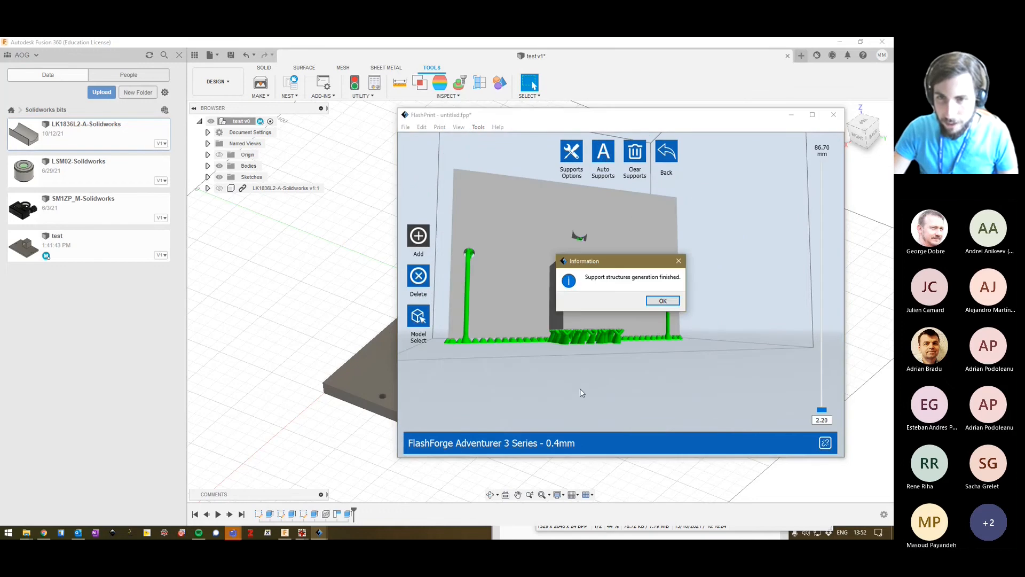
pyautogui.click(661, 301)
pyautogui.moveTo(608, 342); pyautogui.dragTo(601, 244, button='right')
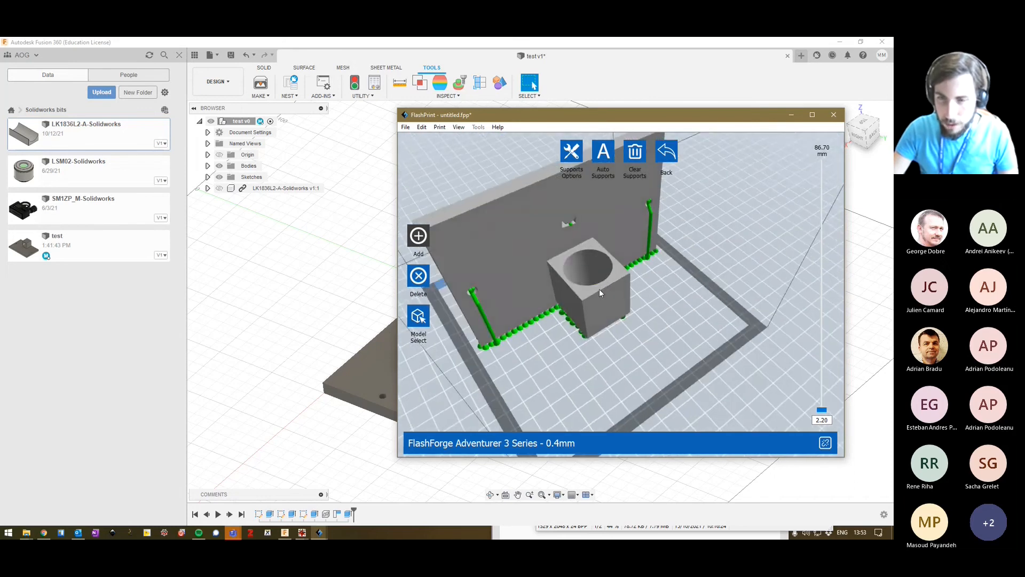
pyautogui.moveTo(600, 290); pyautogui.dragTo(619, 295, button='right')
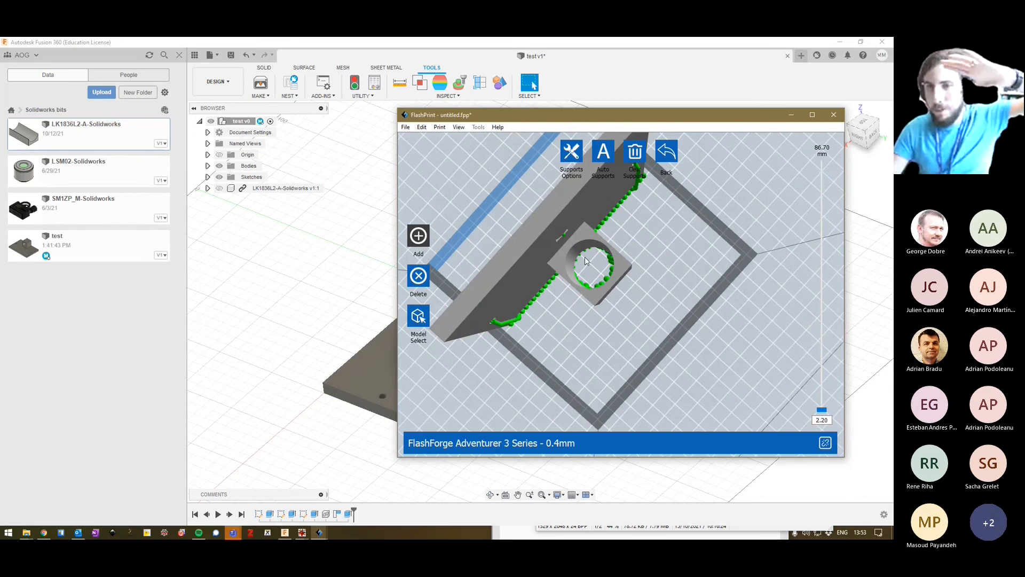
# Slice the supported holder for printing and preview its layers from 486 down to about 154 and back to 486.
pyautogui.click(668, 150)
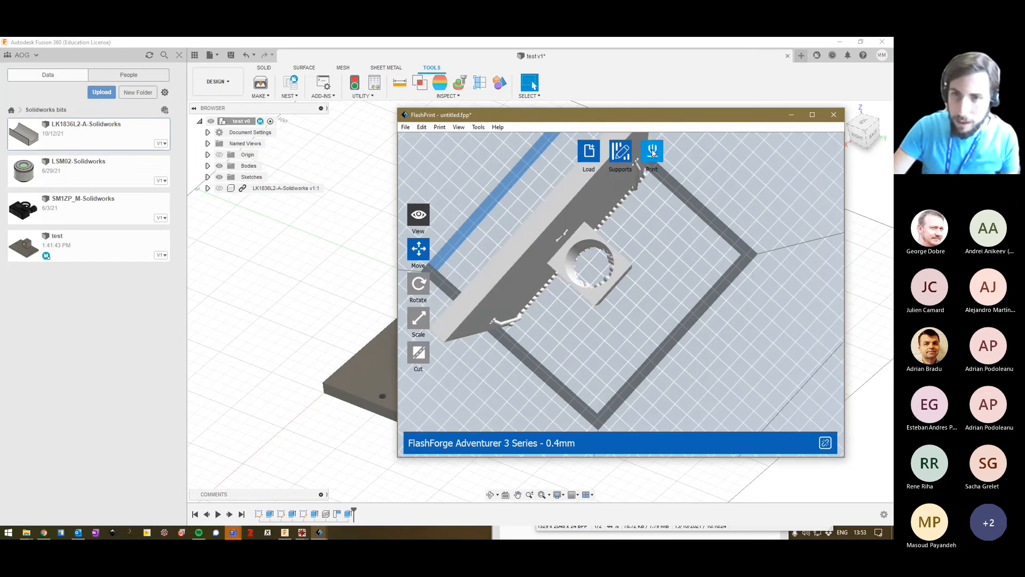
pyautogui.click(653, 152)
pyautogui.click(660, 396)
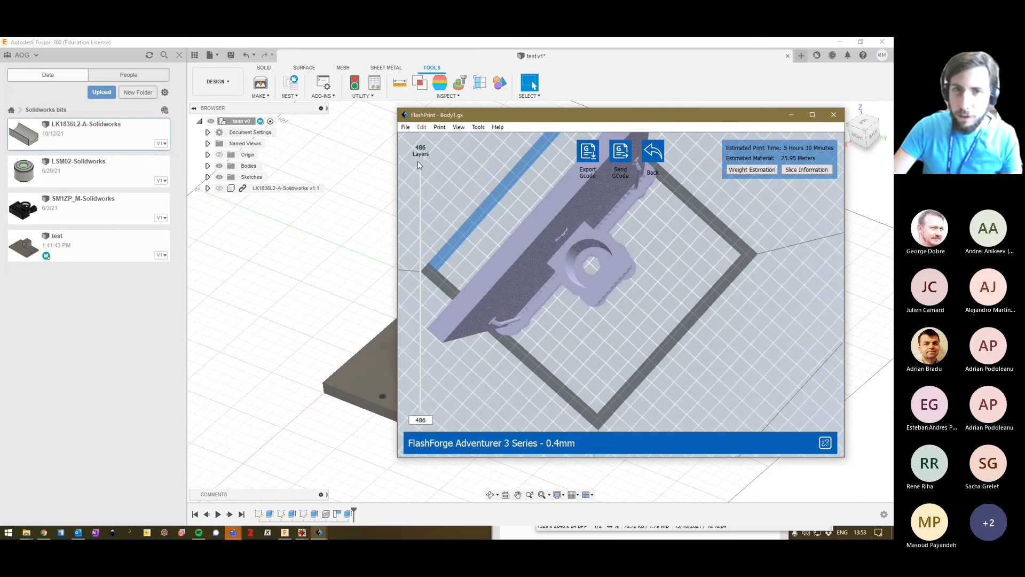
pyautogui.moveTo(419, 165); pyautogui.dragTo(442, 337)
pyautogui.moveTo(613, 375); pyautogui.dragTo(614, 348, button='right')
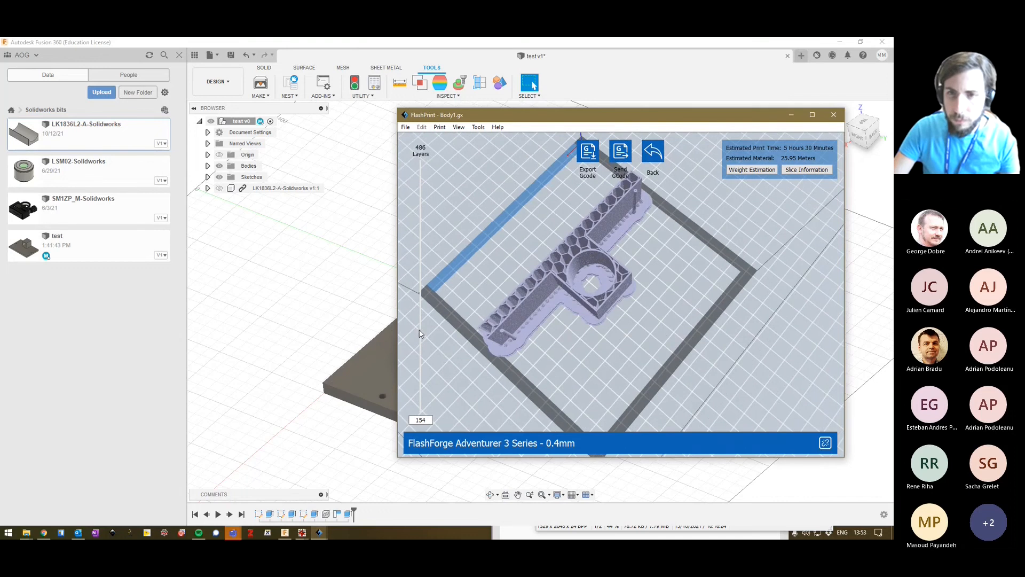
pyautogui.moveTo(420, 333); pyautogui.dragTo(423, 130)
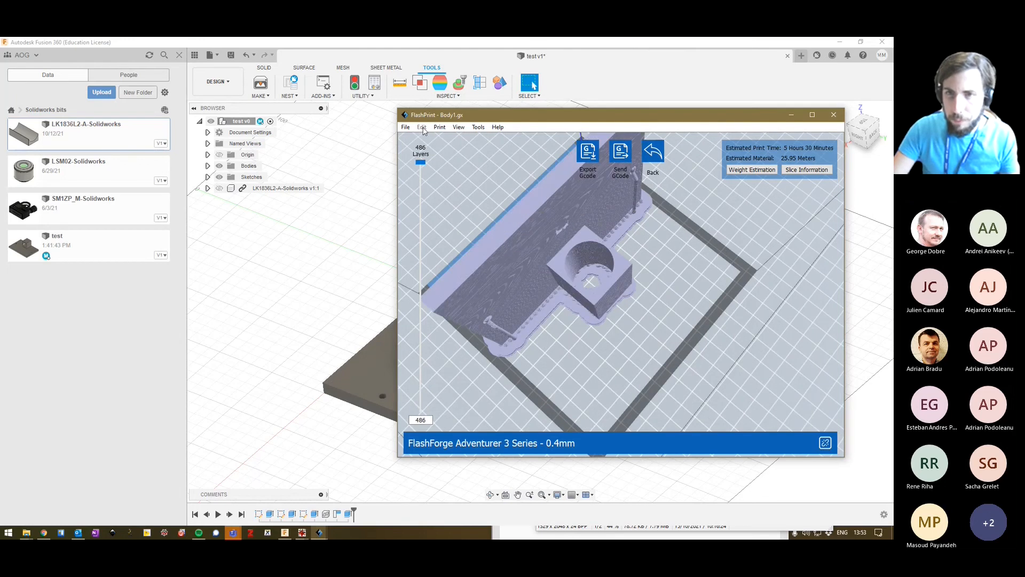
# Leave the slice preview, clear the holder's supports and delete the model from the platform.
pyautogui.click(655, 152)
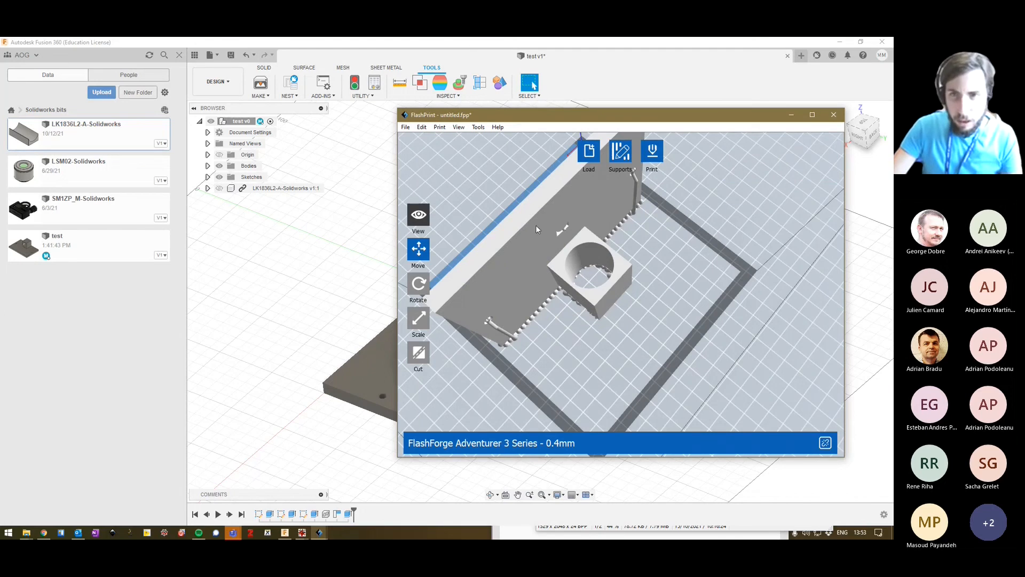
pyautogui.click(621, 152)
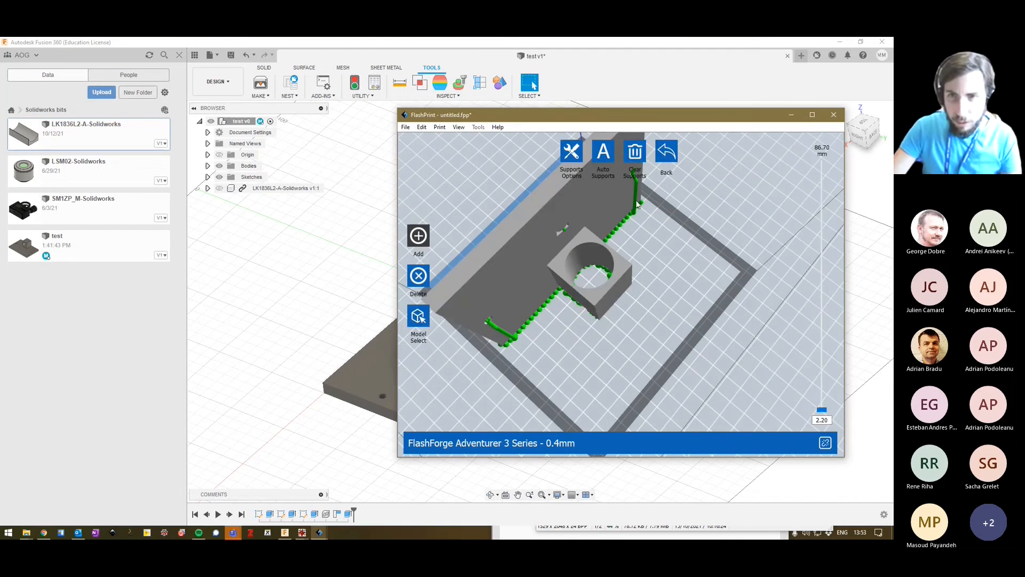
pyautogui.click(635, 152)
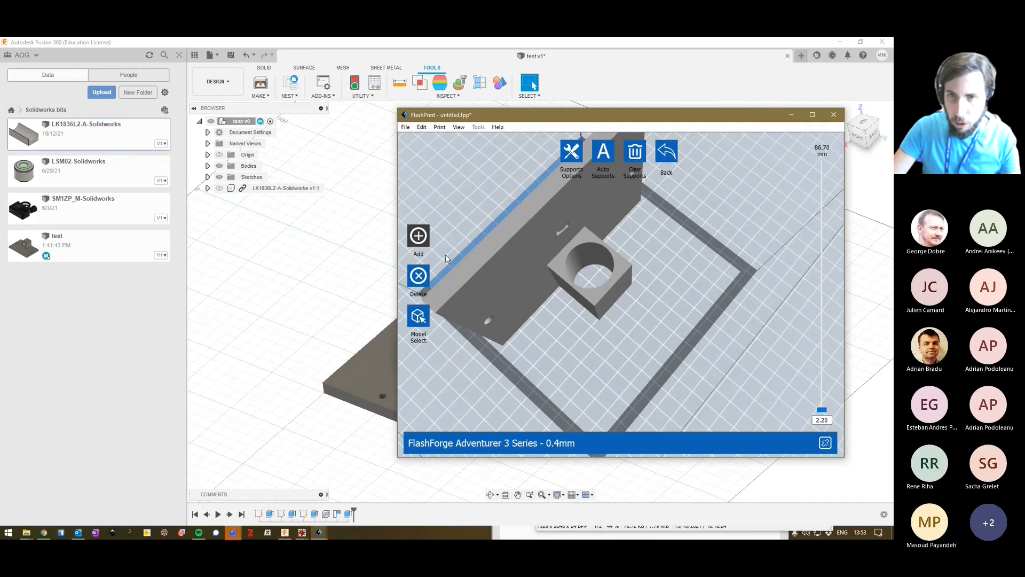
pyautogui.click(668, 148)
pyautogui.press('Delete')
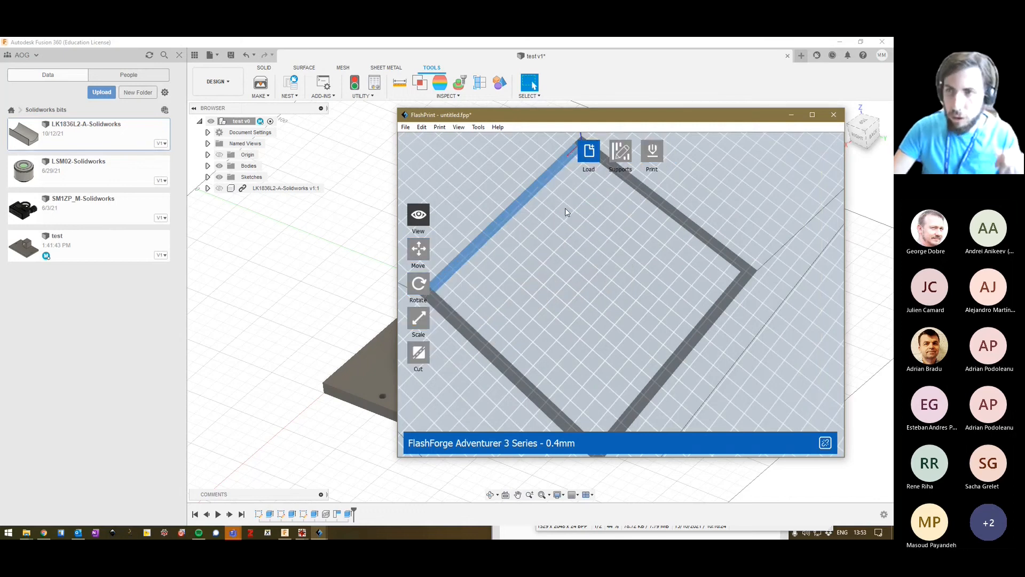
# Load the boat model onto the empty platform, repair its mesh errors and examine its hull and cabin up close.
pyautogui.hotkey('alt', 'Tab')
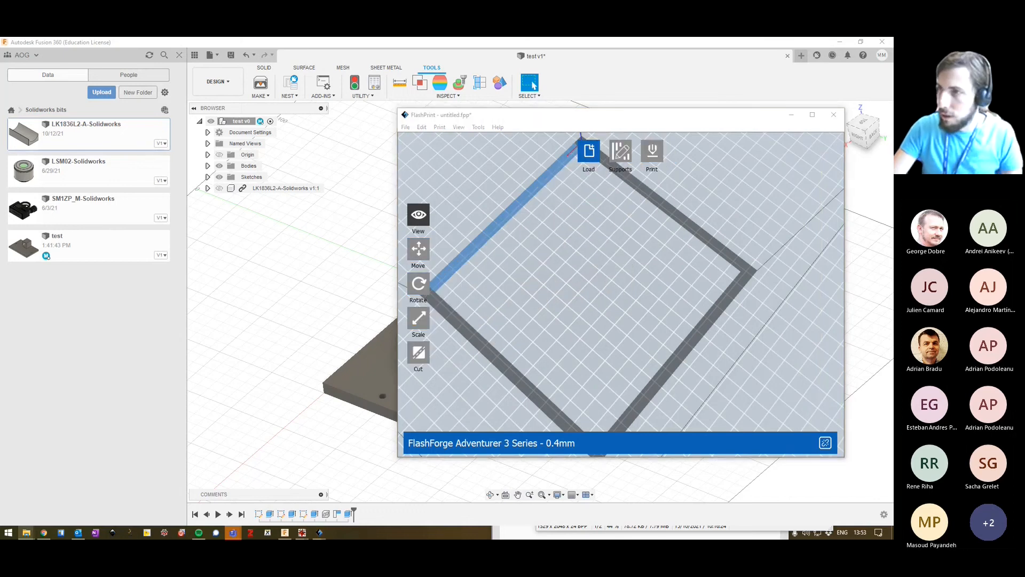
pyautogui.moveTo(844, 267); pyautogui.dragTo(588, 294)
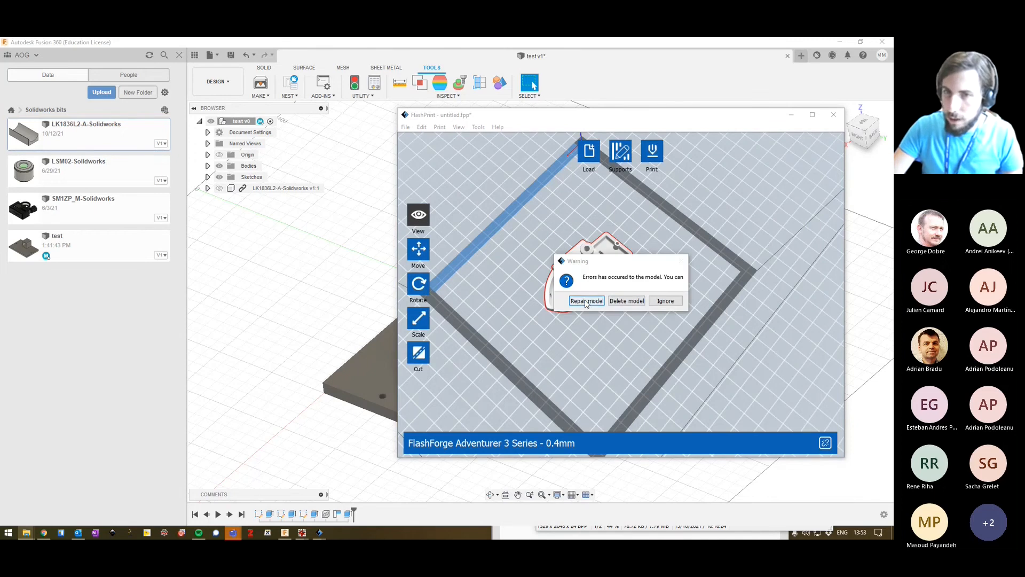
pyautogui.click(587, 302)
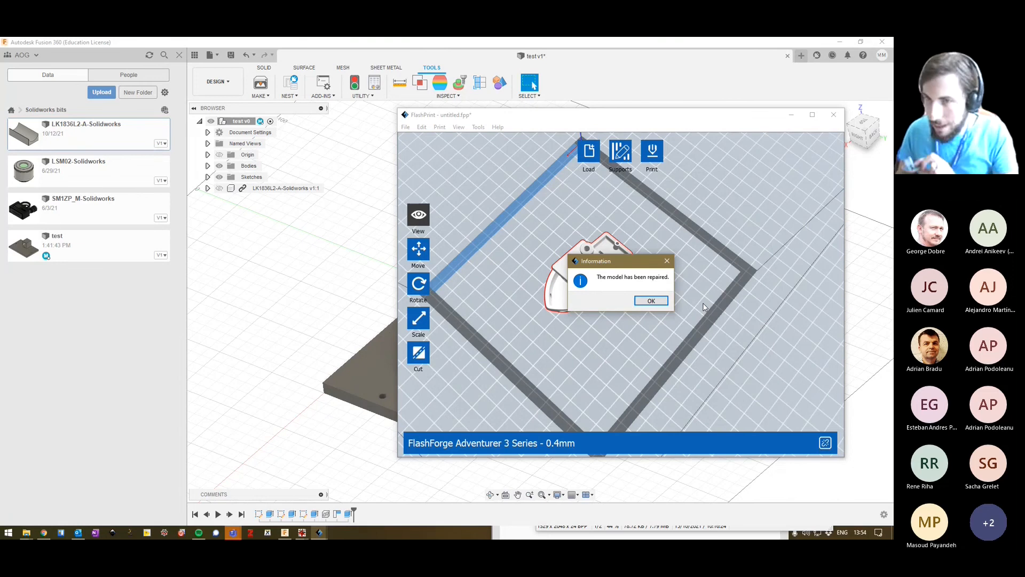
pyautogui.press('Return')
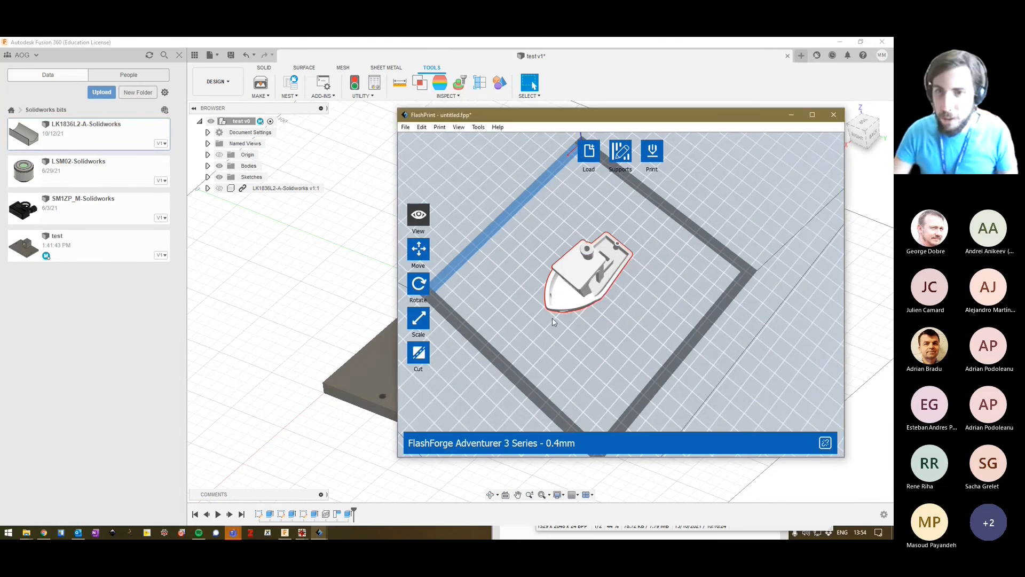
pyautogui.moveTo(556, 338); pyautogui.dragTo(533, 324)
pyautogui.moveTo(600, 333); pyautogui.dragTo(635, 330)
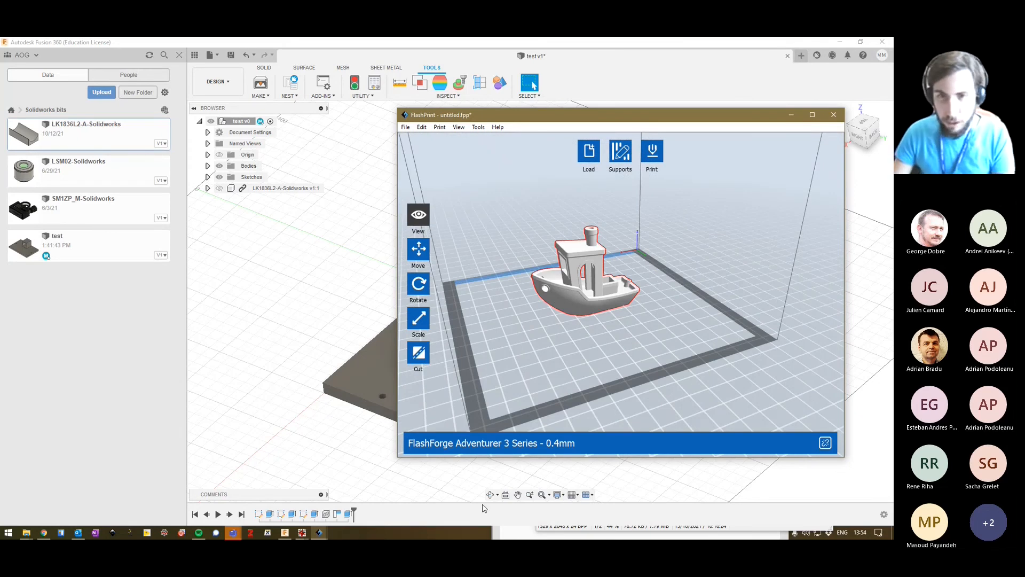
pyautogui.scroll(6, 607, 268)
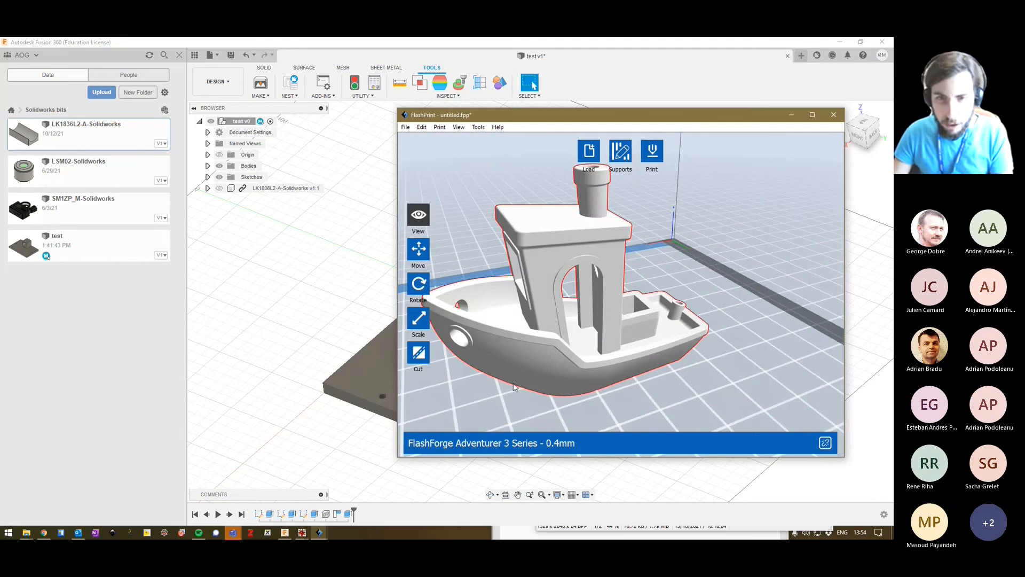
pyautogui.moveTo(514, 384); pyautogui.dragTo(485, 350)
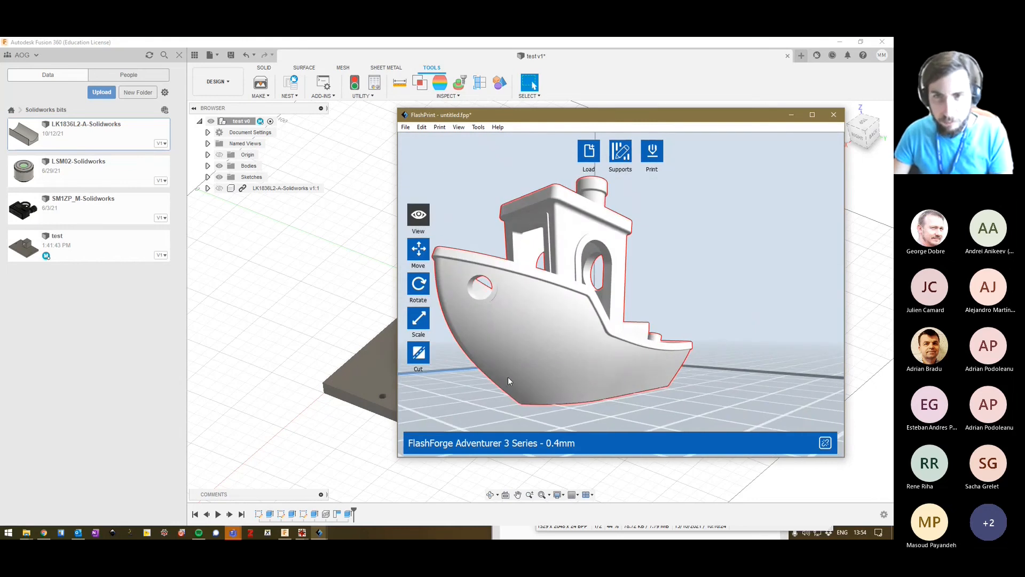
# Generate automatic supports for the boat and examine them around the cabin roof, bow and hull.
pyautogui.moveTo(585, 292); pyautogui.dragTo(548, 296)
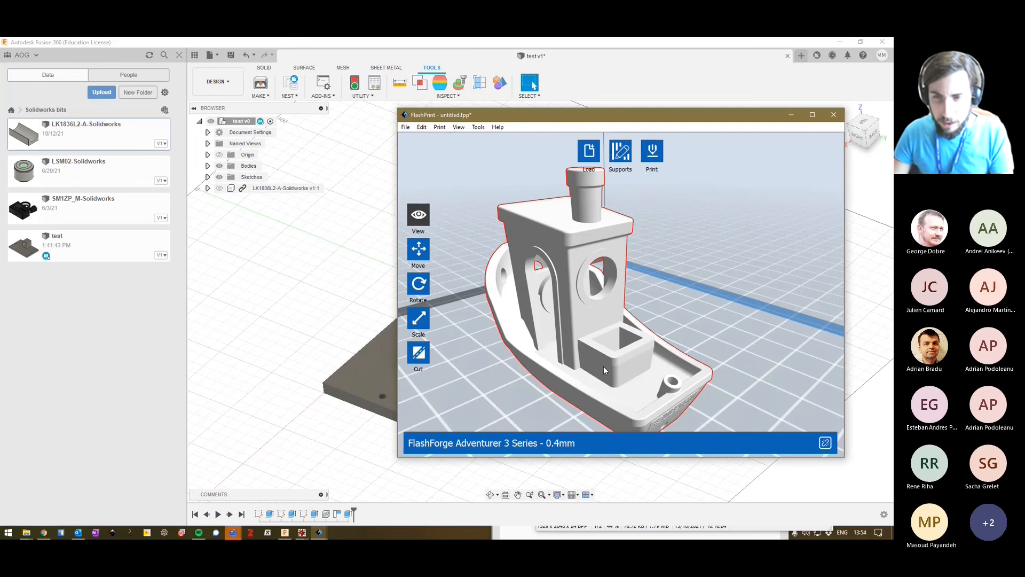
pyautogui.moveTo(646, 397); pyautogui.dragTo(686, 410)
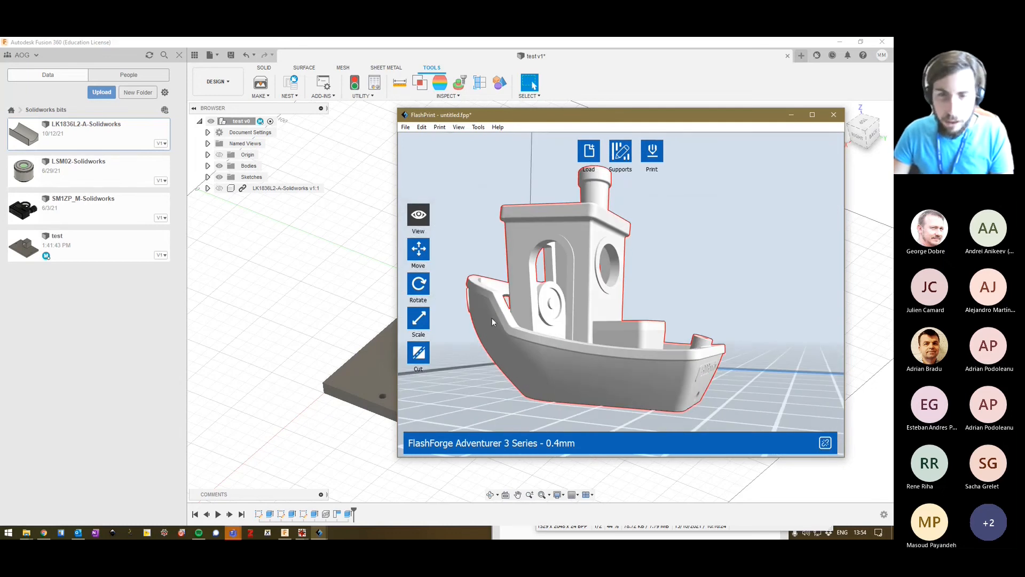
pyautogui.click(620, 151)
pyautogui.click(600, 154)
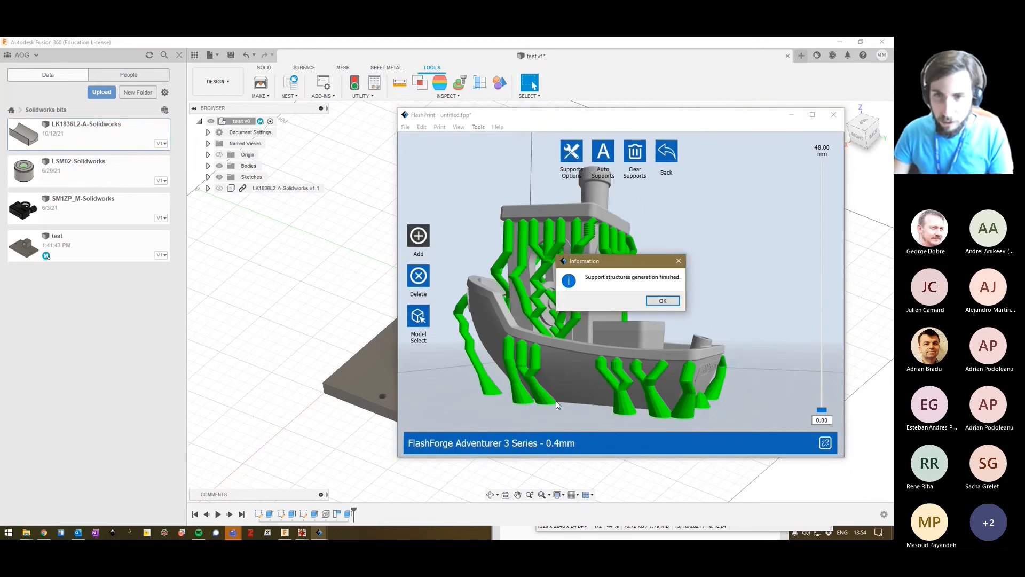
pyautogui.press('Return')
pyautogui.moveTo(550, 360); pyautogui.dragTo(585, 379)
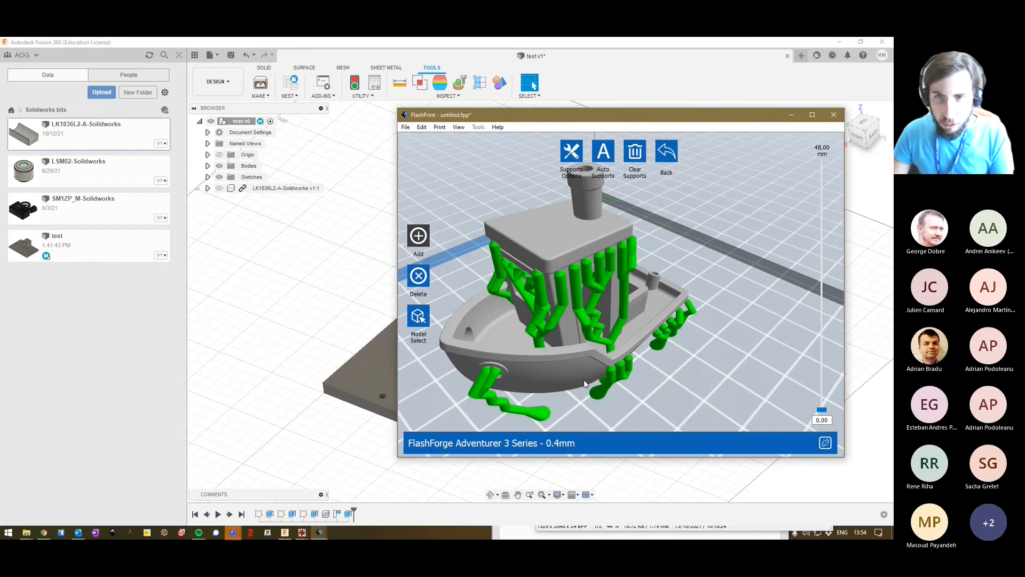
# Clear all generated supports from the boat and return to the main model view.
pyautogui.click(665, 170)
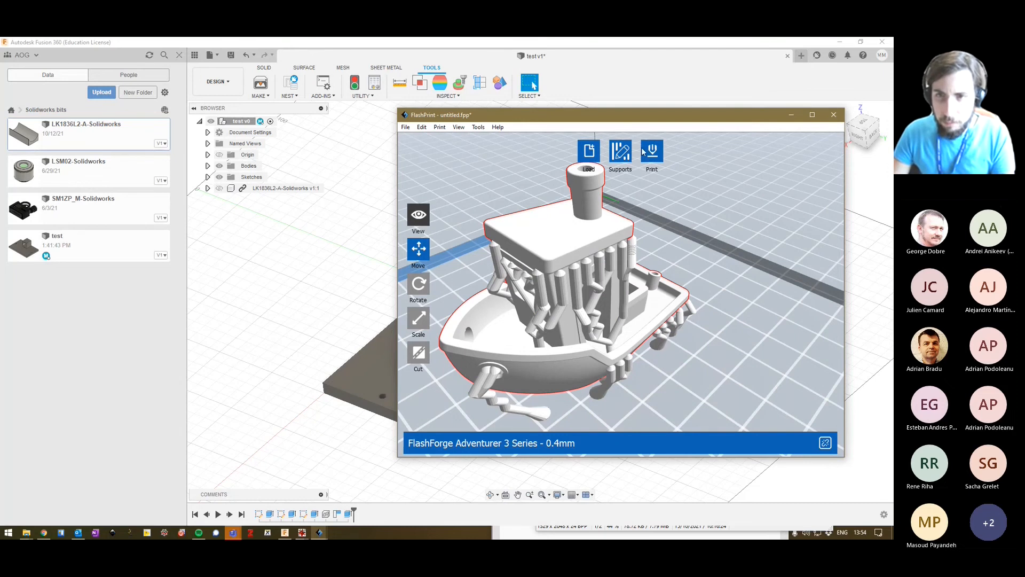
pyautogui.click(620, 151)
pyautogui.click(635, 152)
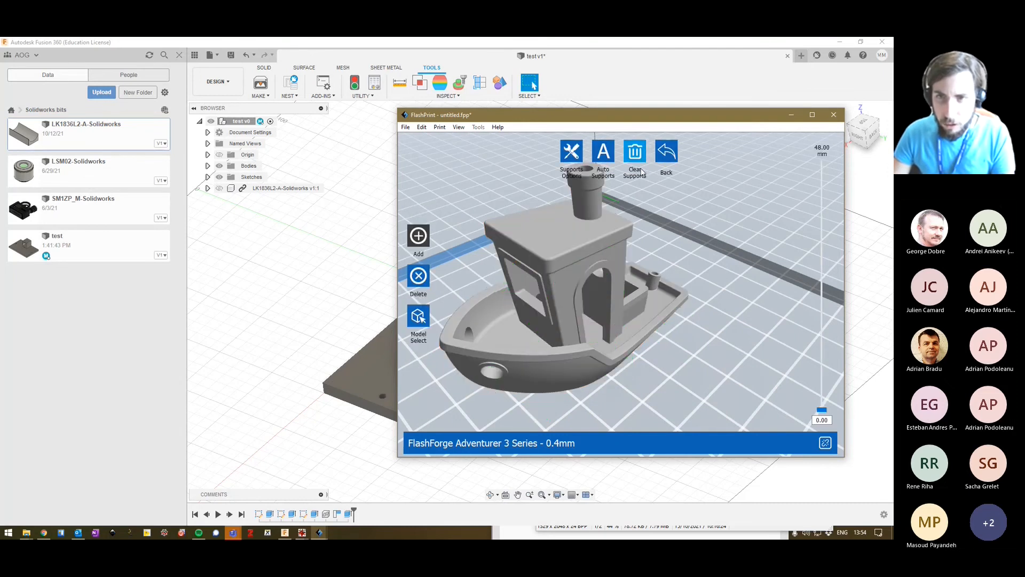
pyautogui.click(665, 152)
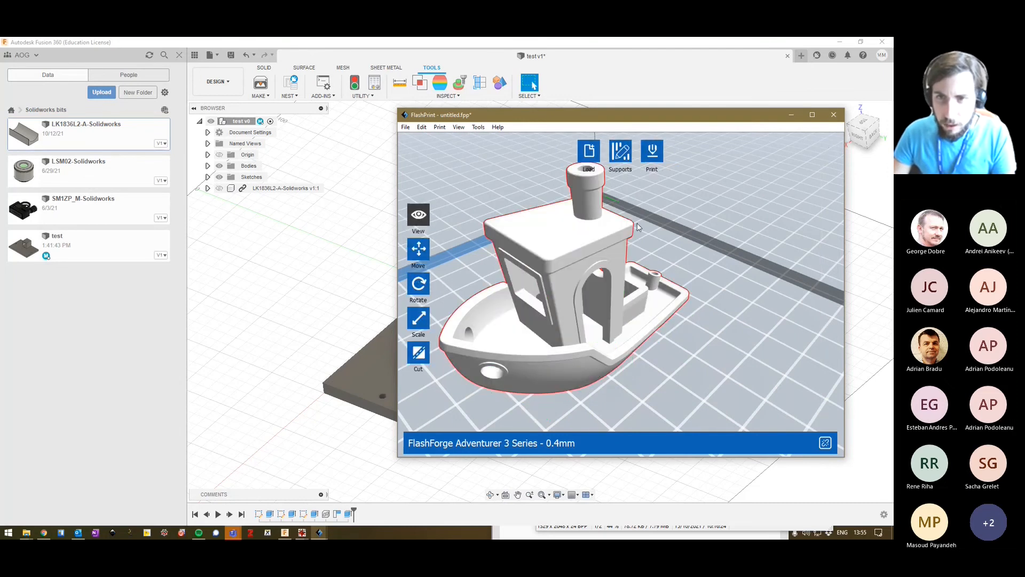
# Slice the unsupported boat with the Adventurer 3 PLA Standard profile and examine the sliced hull and raft from several sides.
pyautogui.click(651, 150)
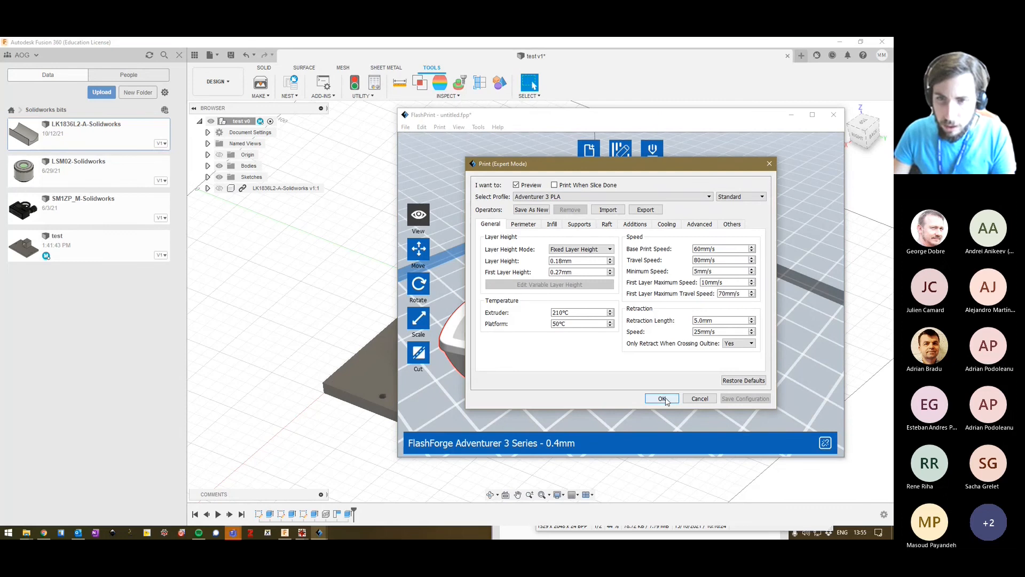
pyautogui.click(663, 399)
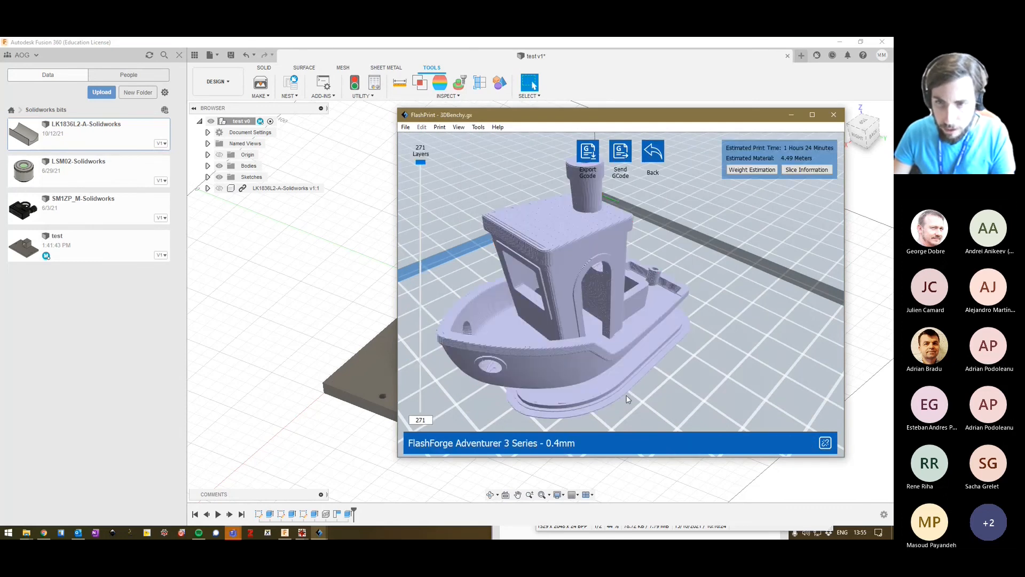
pyautogui.moveTo(646, 392); pyautogui.dragTo(606, 382)
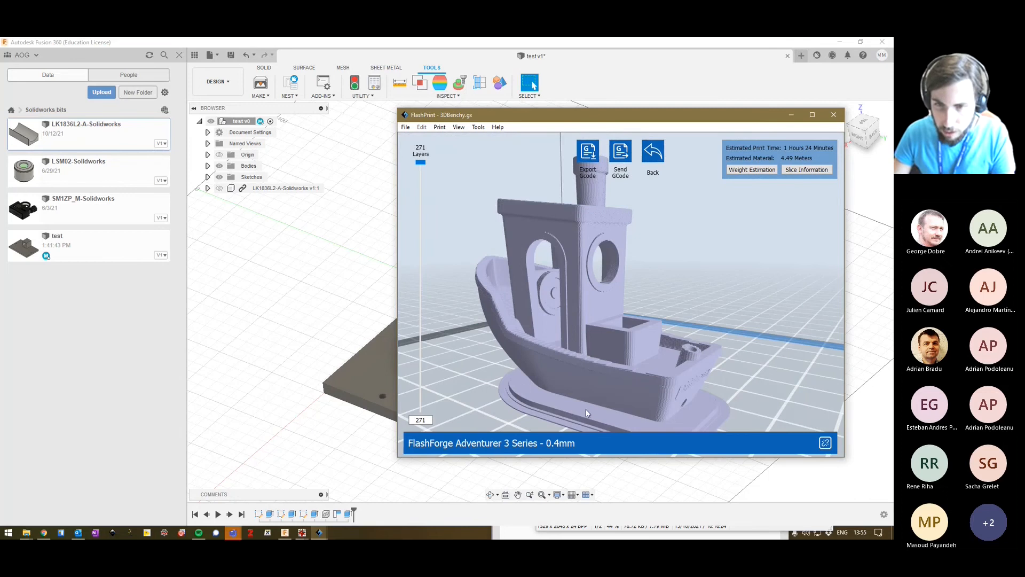
pyautogui.moveTo(705, 411); pyautogui.dragTo(681, 264)
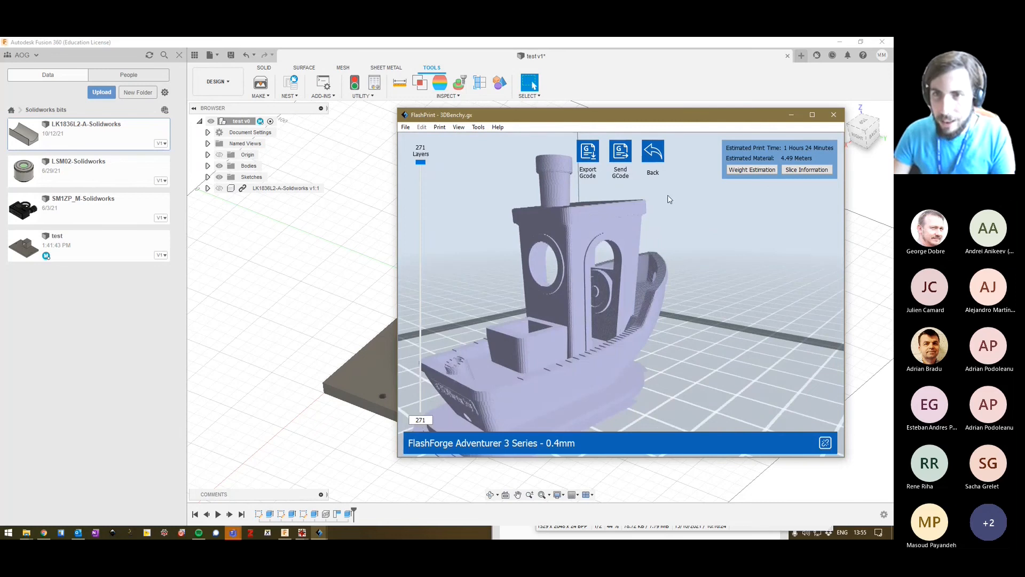
# Leave the slice preview, review the raft, general and quality options in the print settings, and cancel without slicing.
pyautogui.click(660, 156)
pyautogui.click(658, 156)
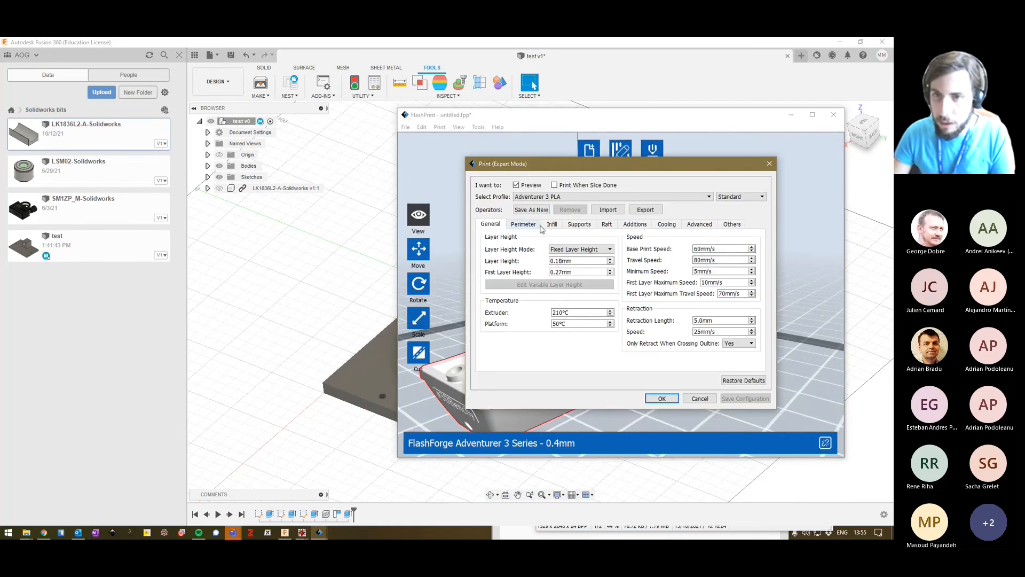
pyautogui.click(598, 225)
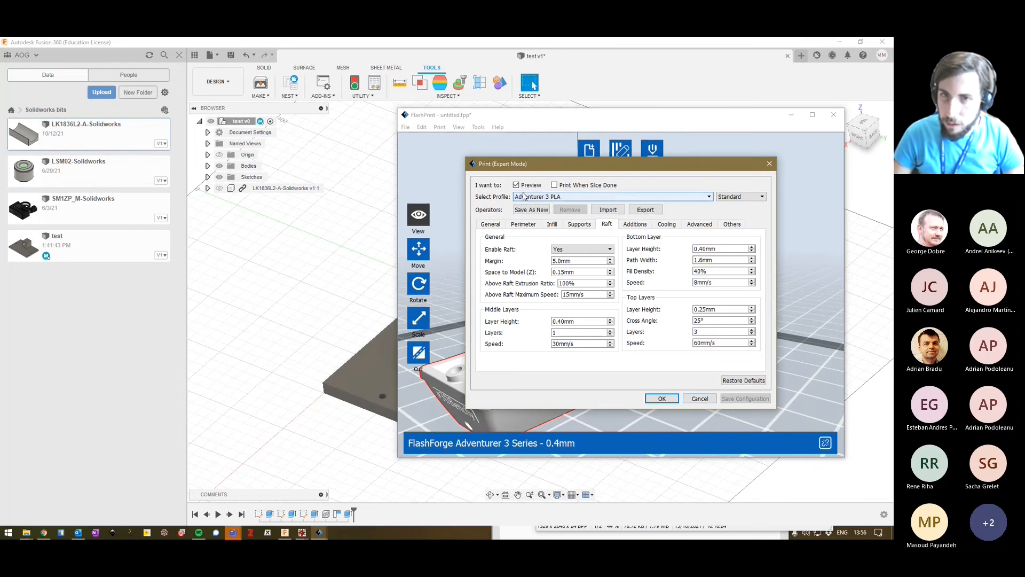
pyautogui.click(491, 225)
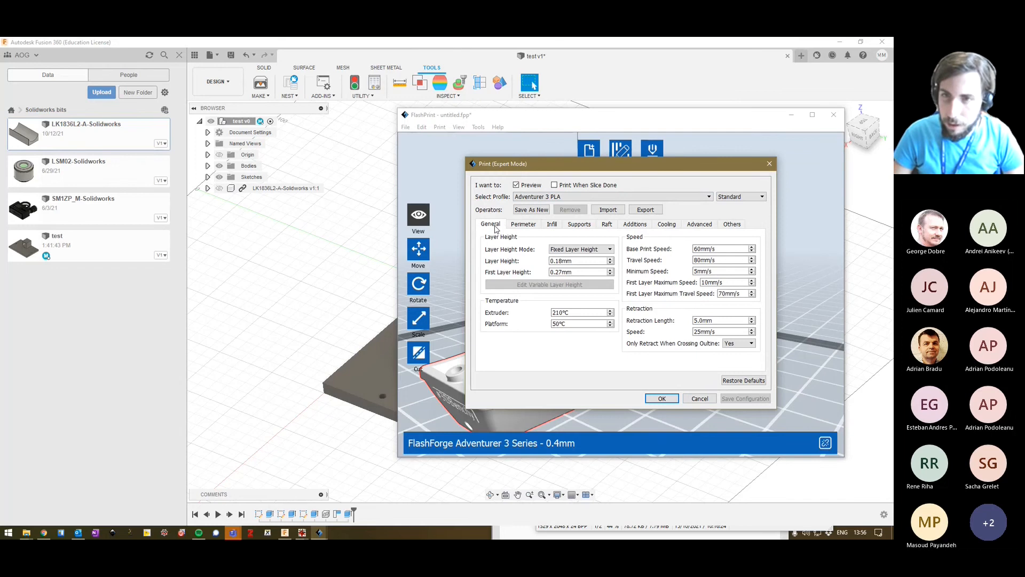
pyautogui.click(732, 196)
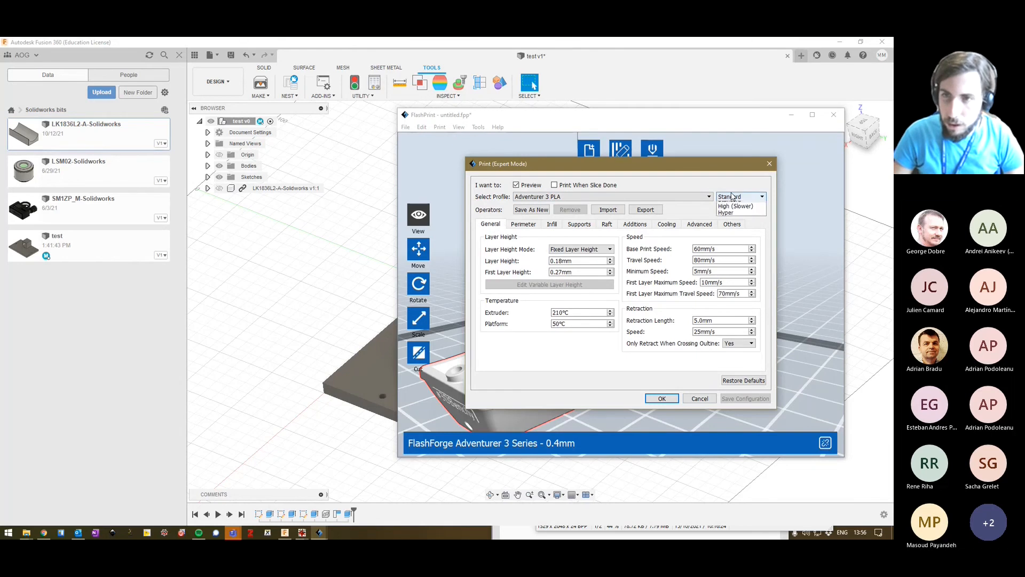
pyautogui.click(734, 200)
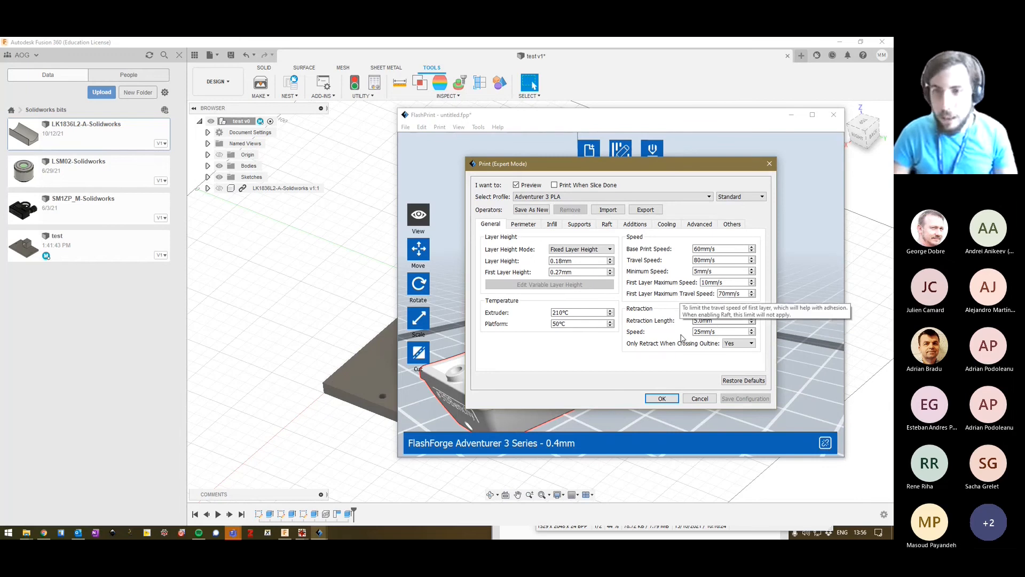
pyautogui.click(705, 399)
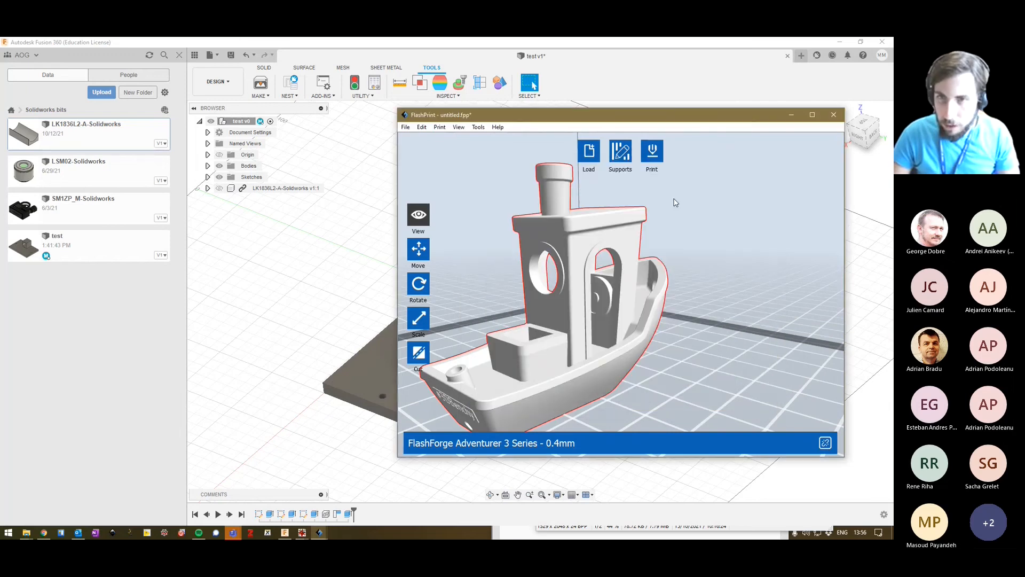
# Slice the boat with the existing print settings and lower the preview to layer 27 to examine the infill.
pyautogui.click(652, 150)
pyautogui.click(662, 398)
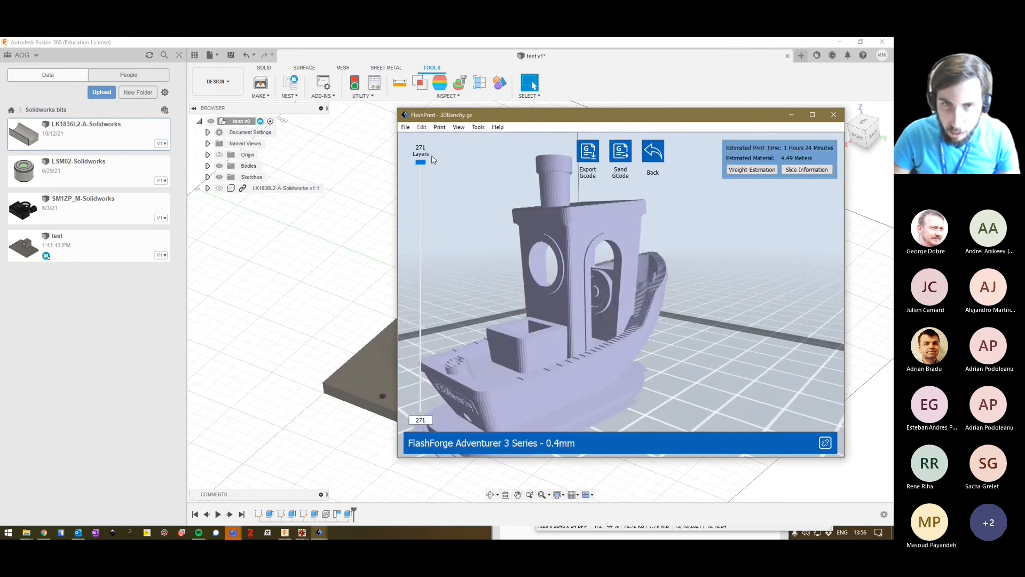
pyautogui.moveTo(420, 163); pyautogui.dragTo(420, 386)
pyautogui.moveTo(508, 373); pyautogui.dragTo(563, 393)
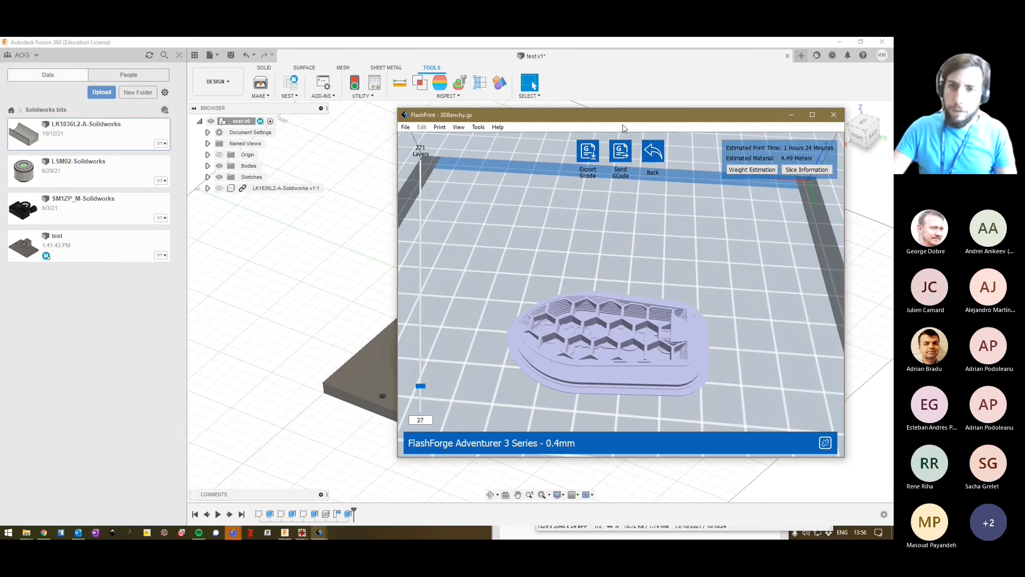
# Leave the preview and slice the boat again with a 60% fill density and the Hexagon fill pattern.
pyautogui.click(653, 153)
pyautogui.click(649, 147)
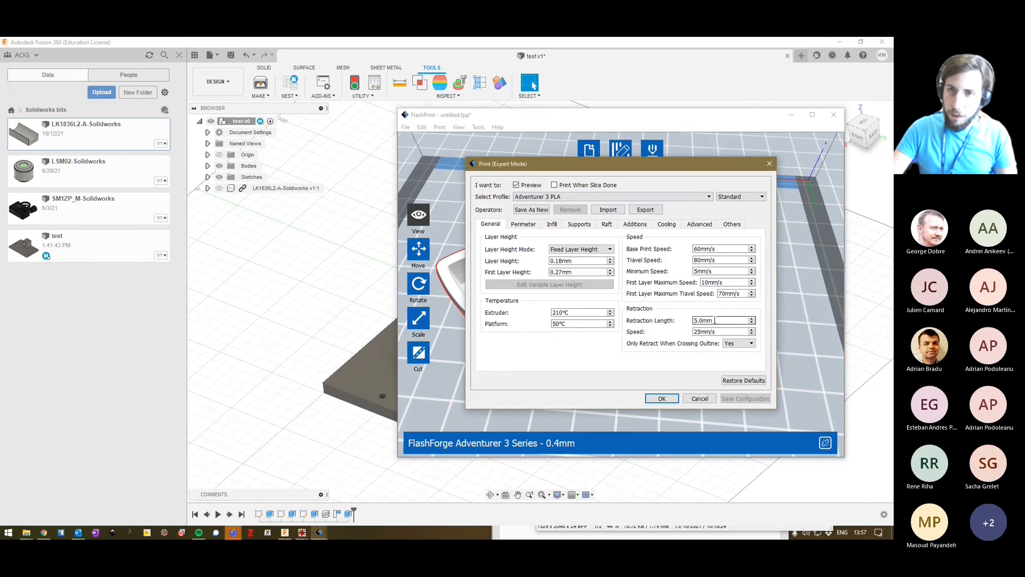
pyautogui.click(553, 224)
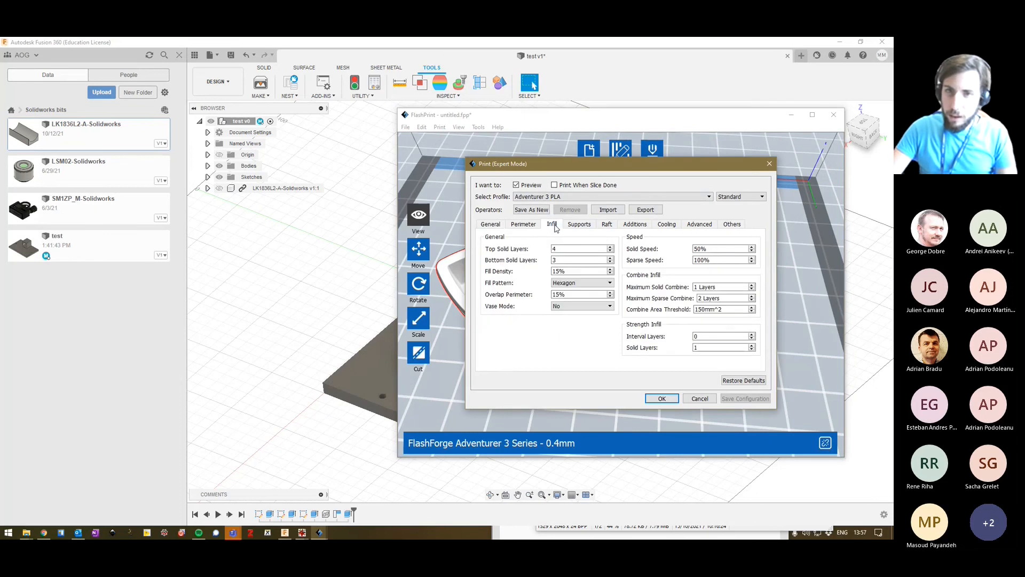
pyautogui.click(570, 284)
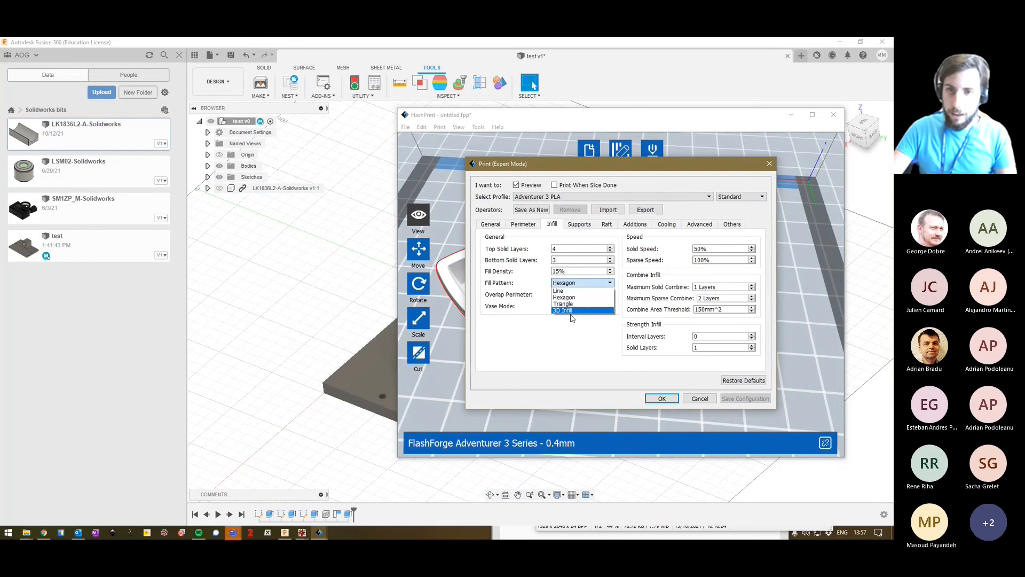
pyautogui.click(565, 336)
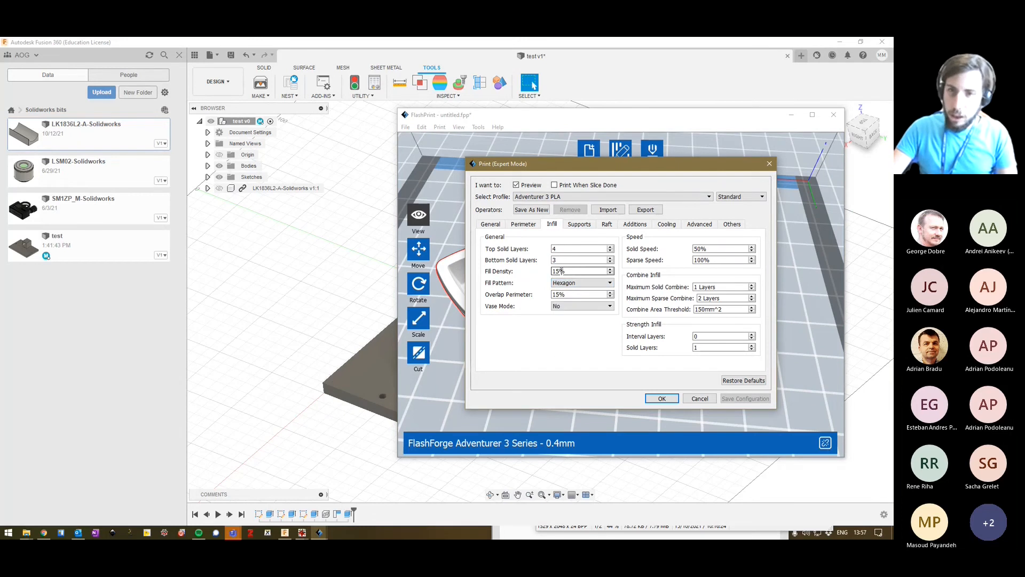
pyautogui.moveTo(565, 271); pyautogui.dragTo(553, 271)
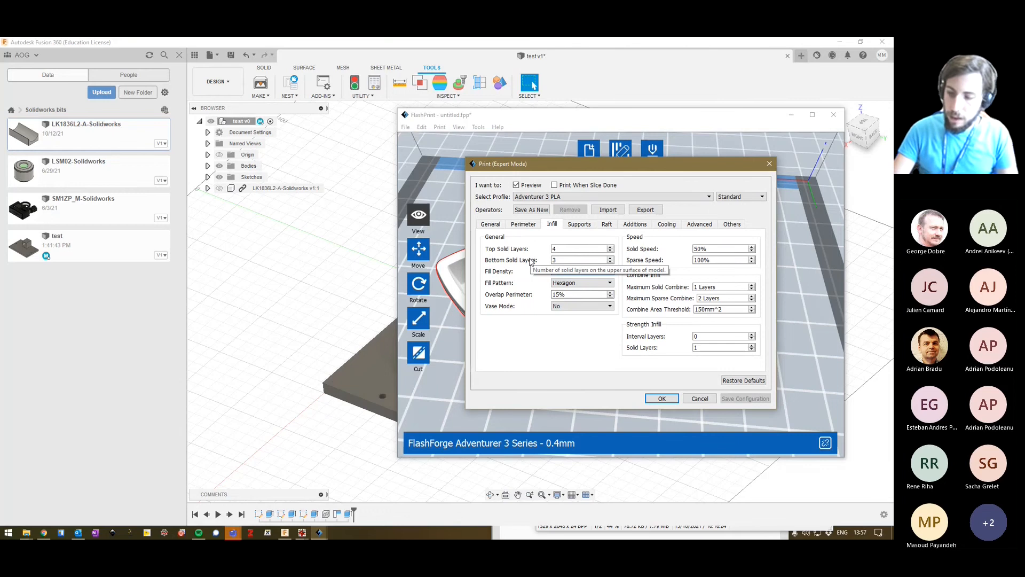
pyautogui.write('20')
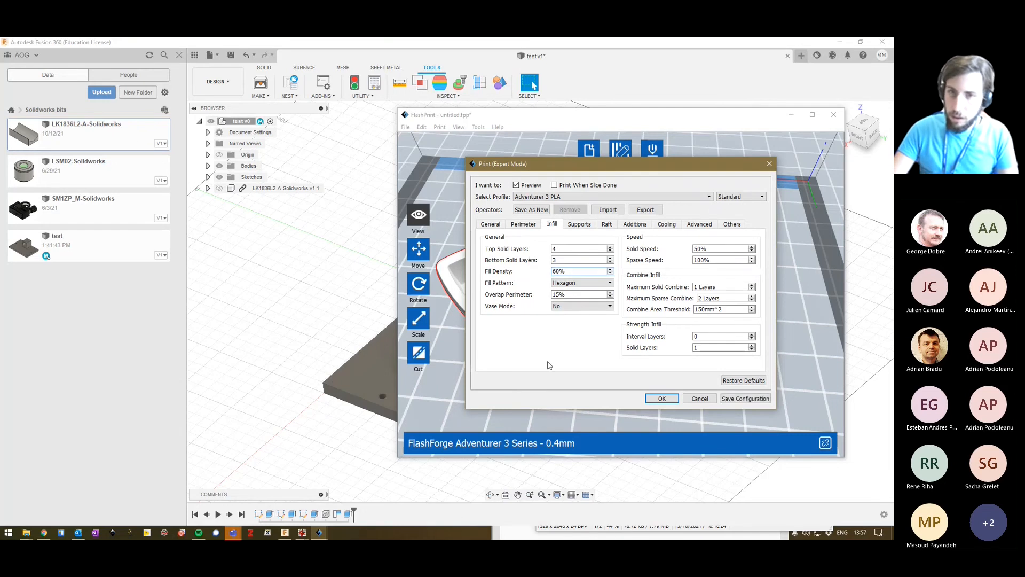
pyautogui.click(661, 399)
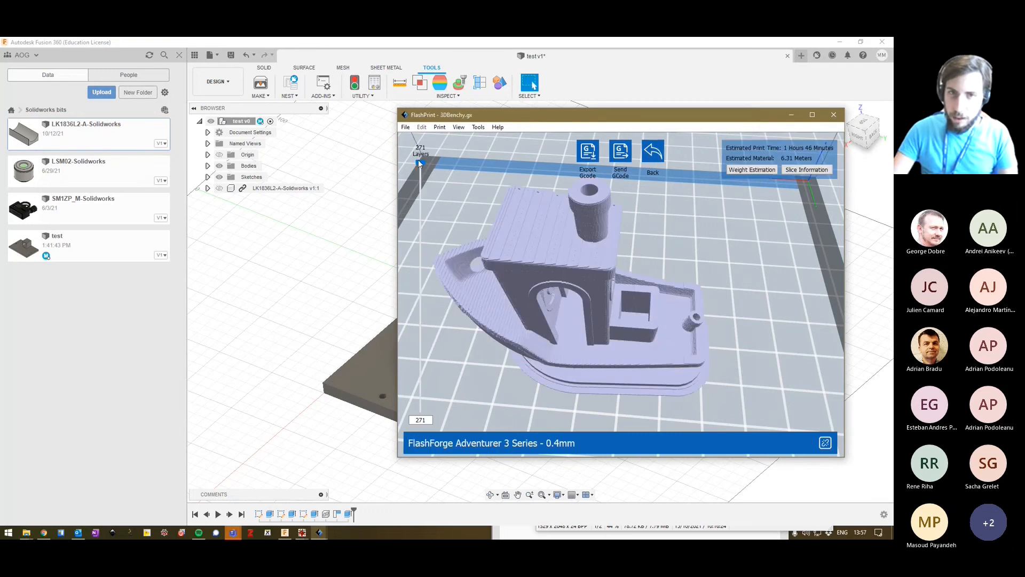
# Preview the denser boat infill at layers 38 and 78, and leave the slice preview.
pyautogui.moveTo(418, 159); pyautogui.dragTo(446, 377)
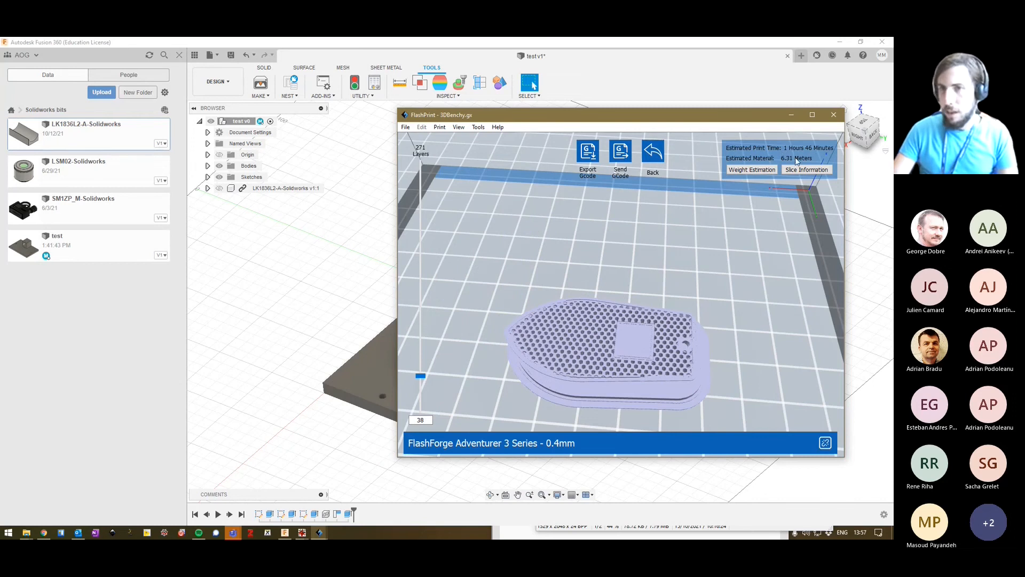
pyautogui.moveTo(428, 373); pyautogui.dragTo(431, 341)
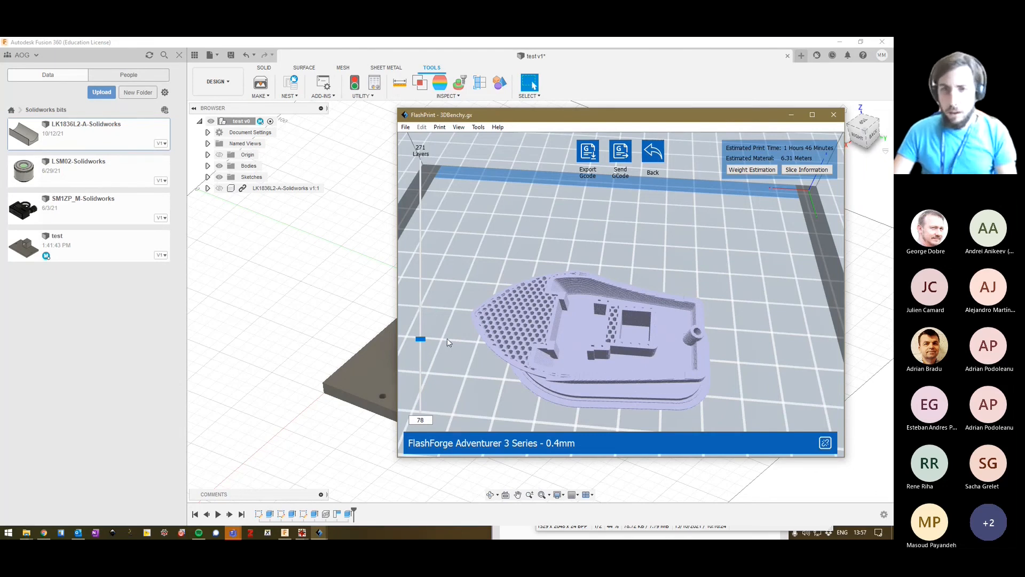
pyautogui.click(651, 144)
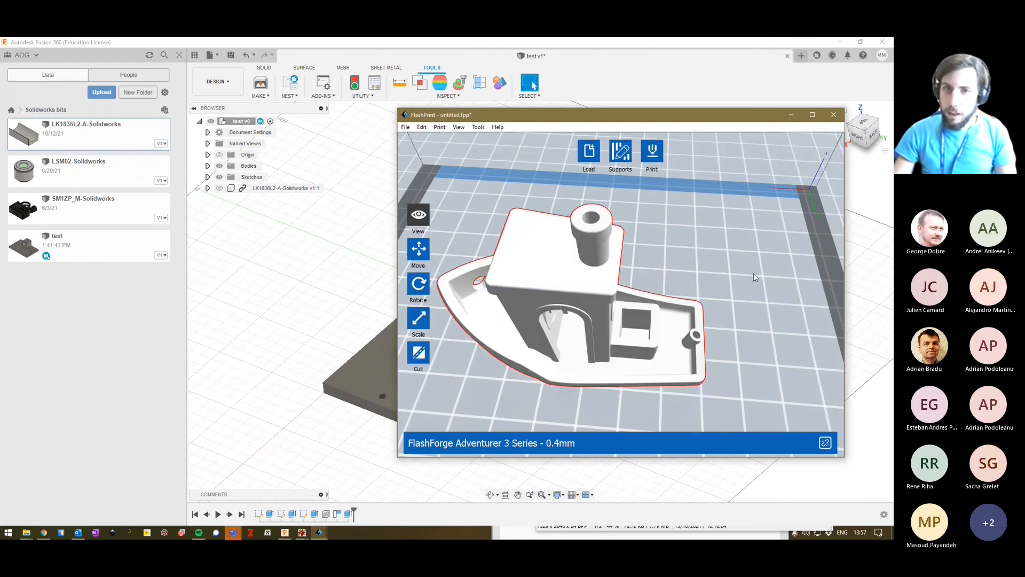
# Review the boat's infill and general print settings and the available material profiles, and close the settings without slicing.
pyautogui.click(654, 151)
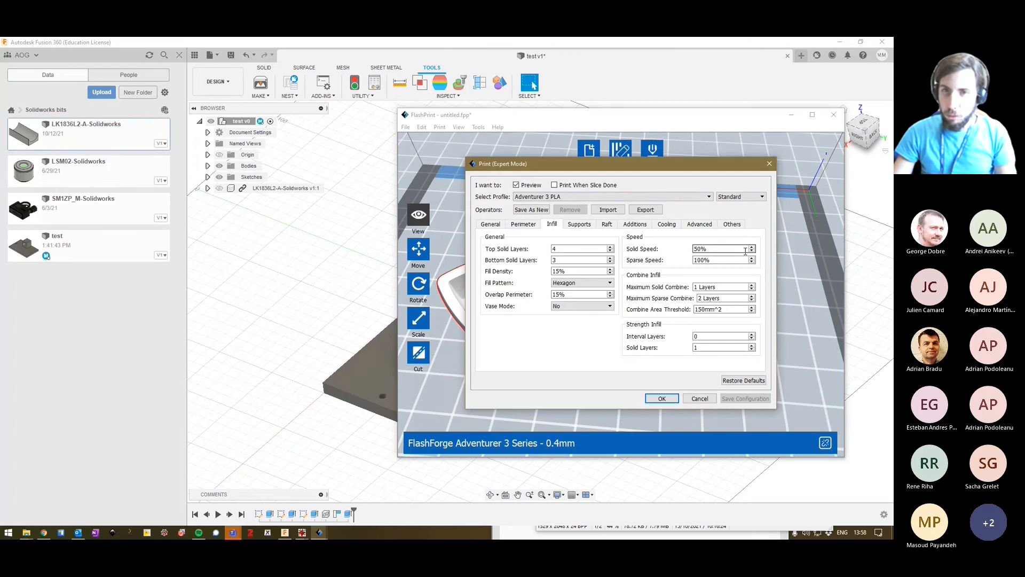
pyautogui.click(500, 224)
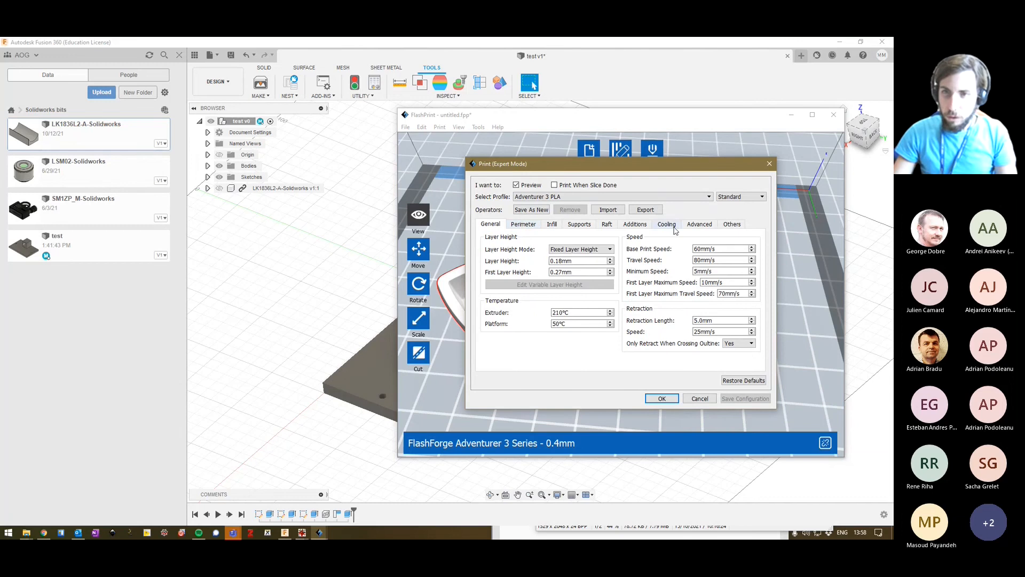
pyautogui.click(607, 197)
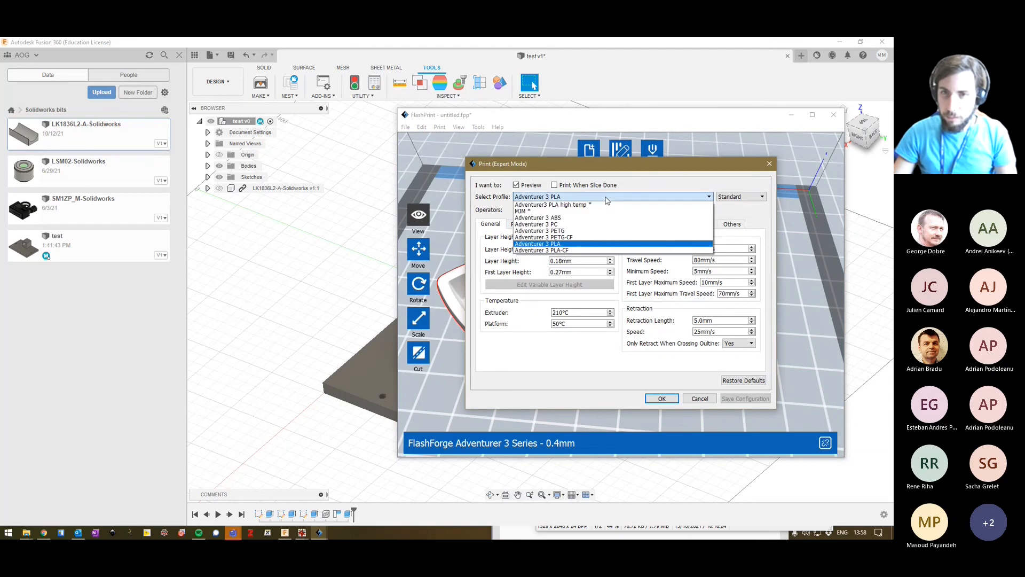
pyautogui.click(607, 198)
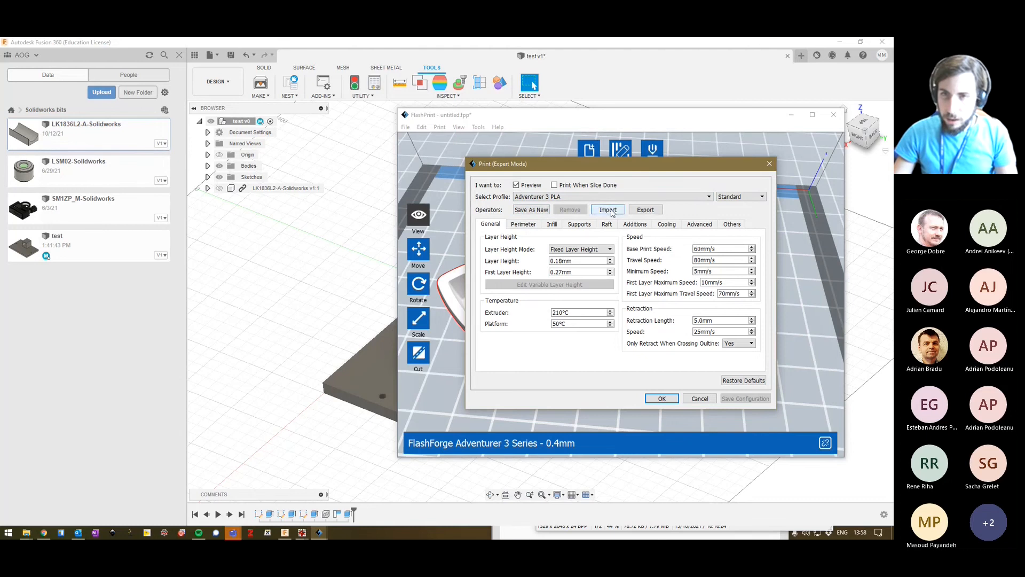
pyautogui.click(769, 164)
# Set the printing window type to Basic Mode in the FlashPrint preferences and accept the change.
pyautogui.click(459, 126)
pyautogui.click(463, 127)
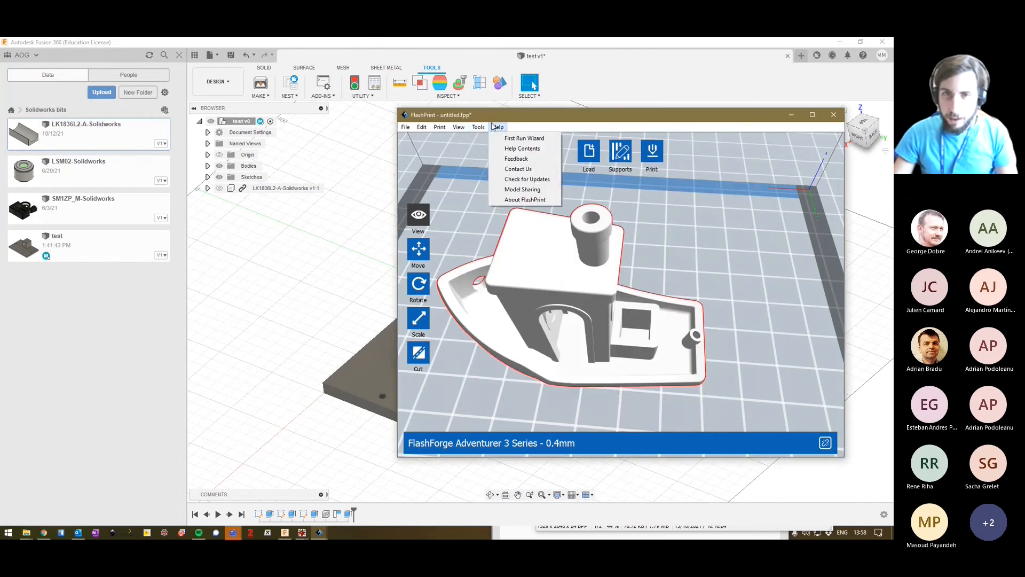
pyautogui.moveTo(428, 126)
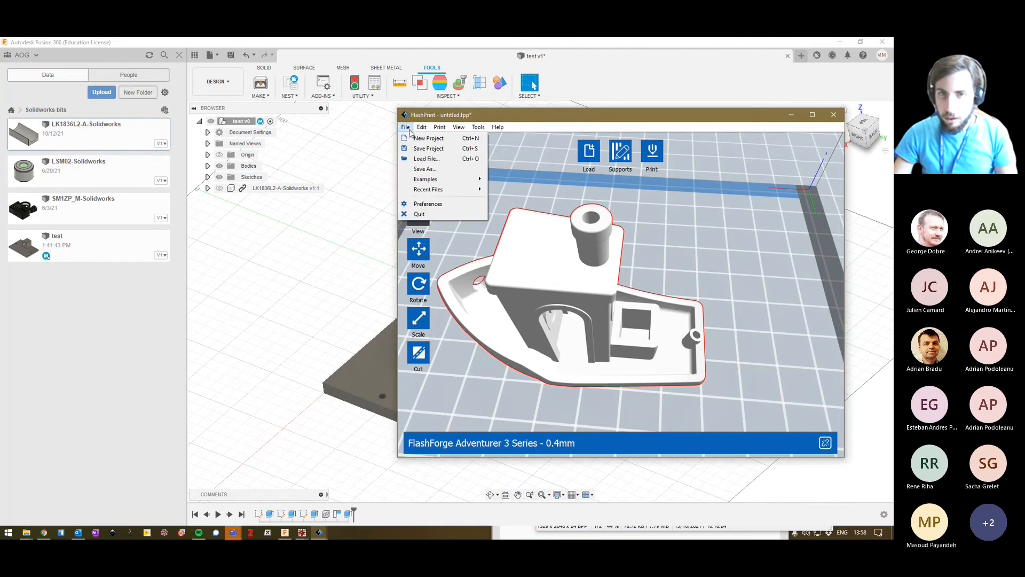
pyautogui.click(428, 204)
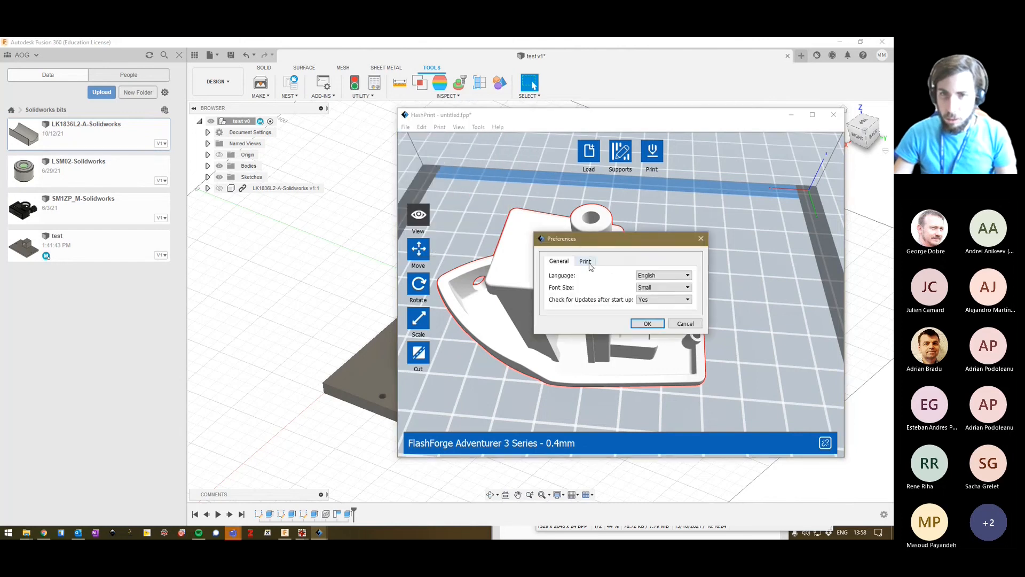
pyautogui.click(585, 261)
pyautogui.click(665, 287)
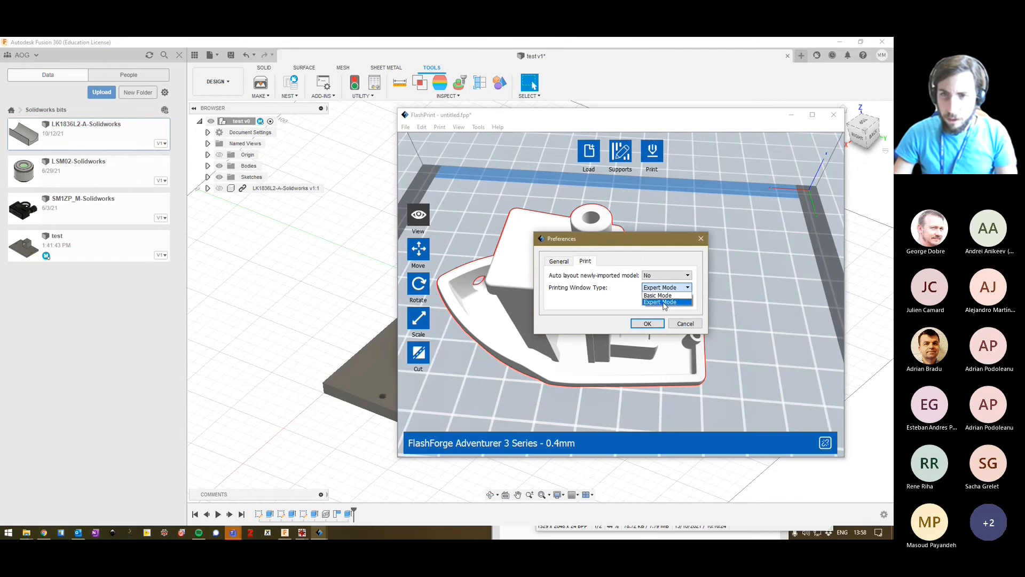
pyautogui.click(660, 303)
pyautogui.click(647, 324)
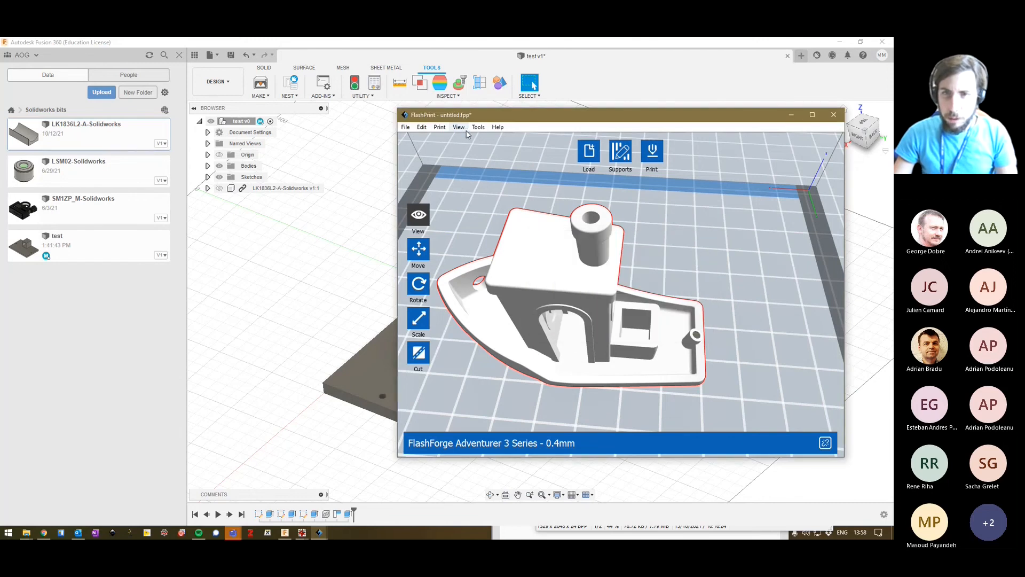
# Slice the boat in PLA at Low (Faster) resolution with supports and raft enabled, and inspect the sliced hull from several sides.
pyautogui.click(652, 152)
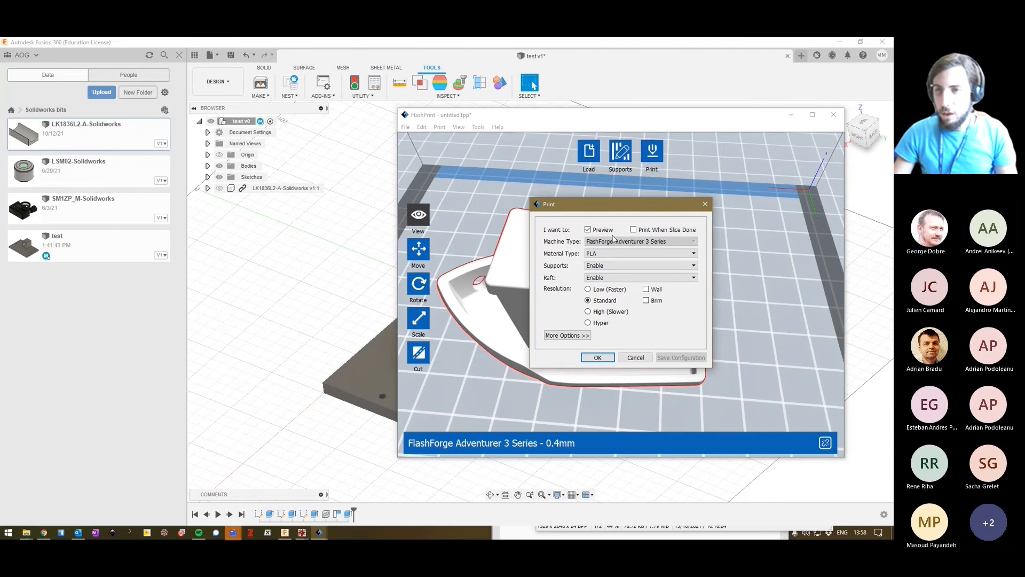
pyautogui.click(600, 293)
pyautogui.click(604, 357)
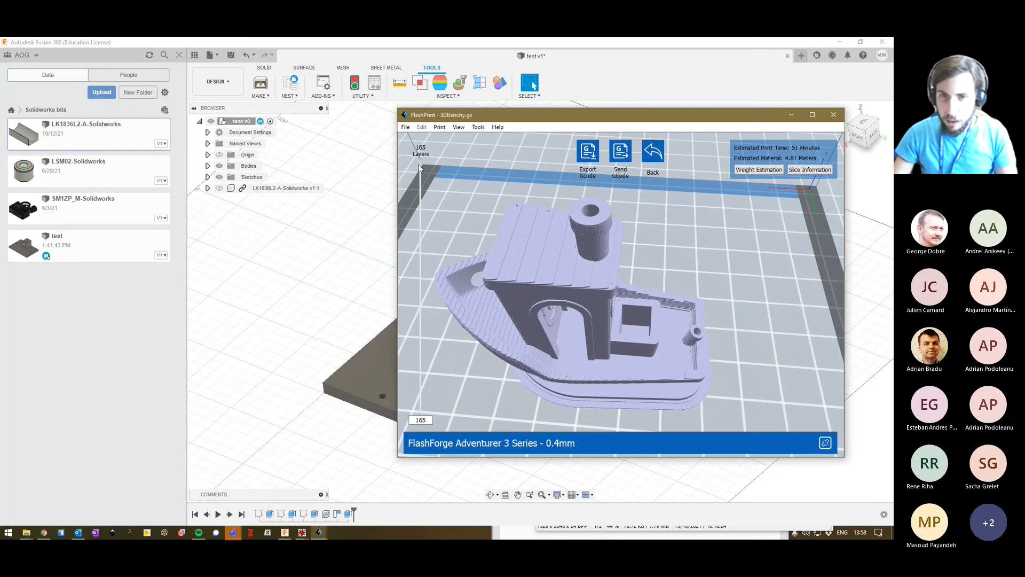
pyautogui.moveTo(420, 167)
pyautogui.mouseDown()
pyautogui.moveTo(431, 327)
pyautogui.moveTo(422, 162)
pyautogui.mouseUp()
pyautogui.moveTo(516, 332); pyautogui.dragTo(544, 296)
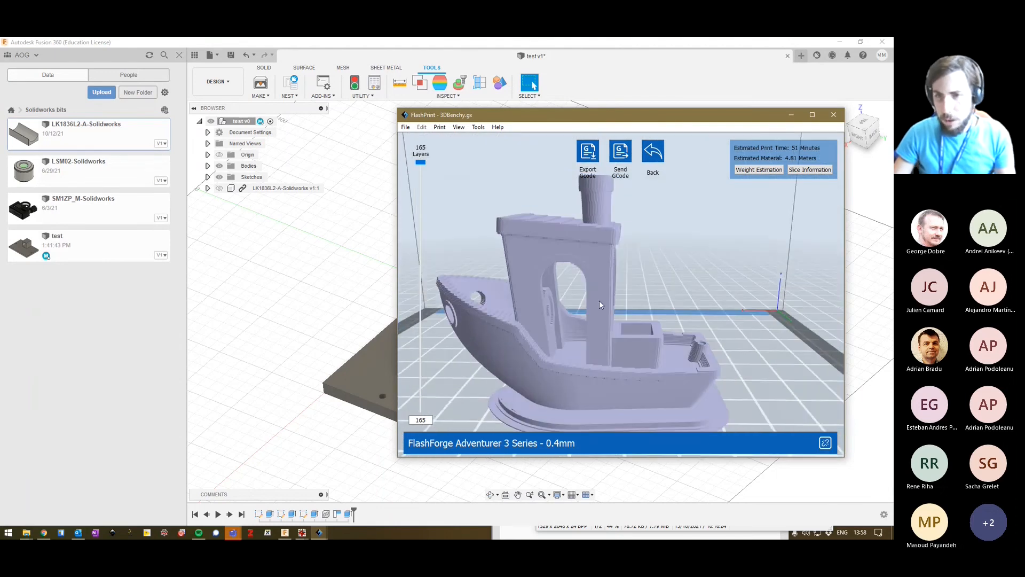
pyautogui.moveTo(800, 412); pyautogui.dragTo(726, 270)
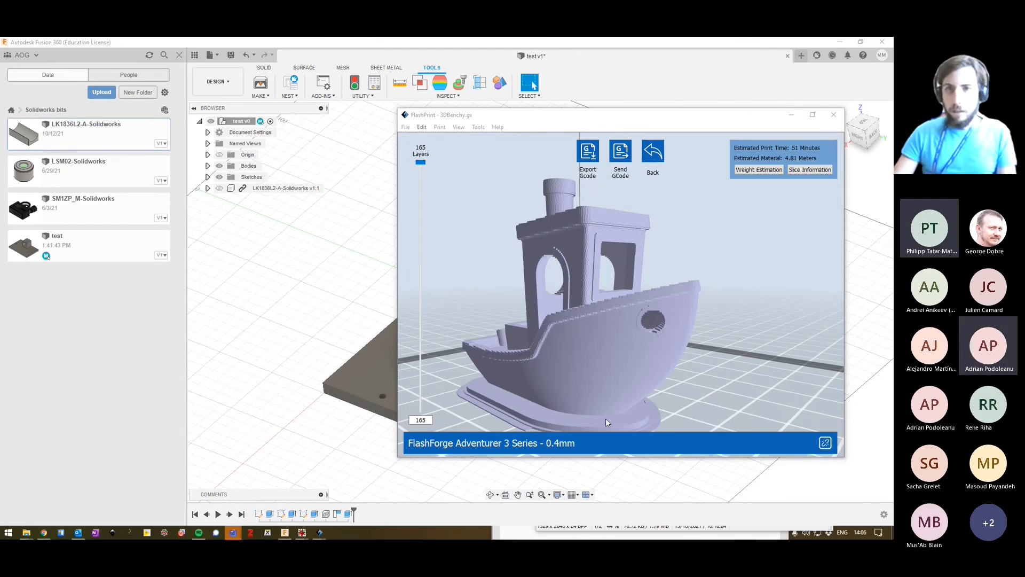
# Leave the slice preview and delete the boat model, showing the whole empty build volume.
pyautogui.click(638, 157)
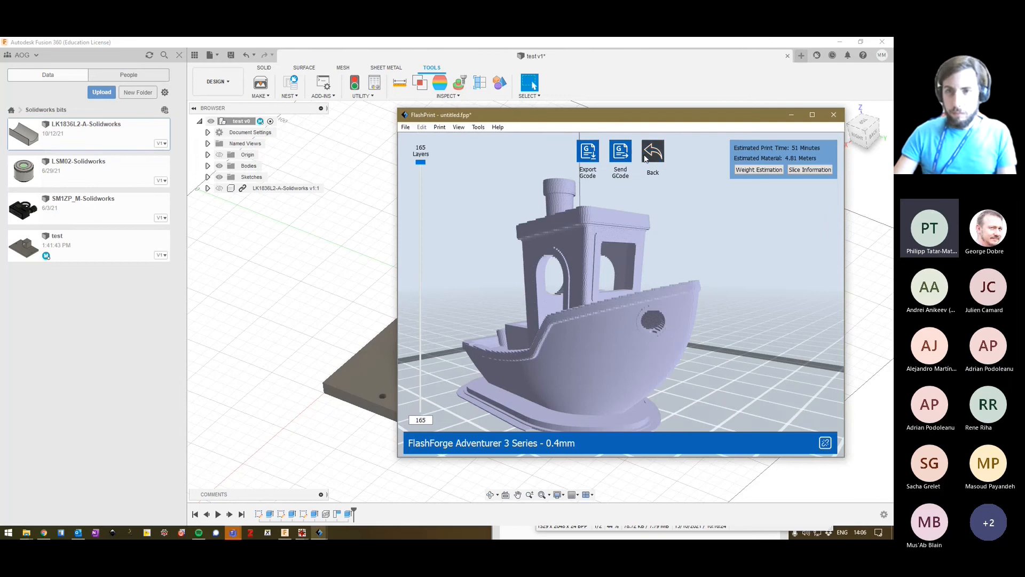
pyautogui.click(653, 153)
pyautogui.press('Delete')
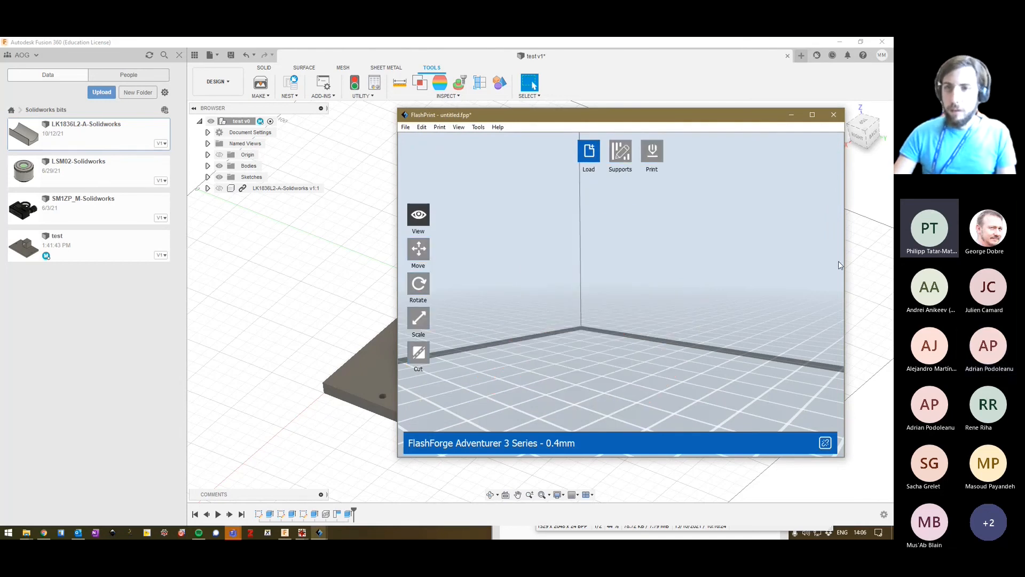
pyautogui.scroll(-5, 687, 294)
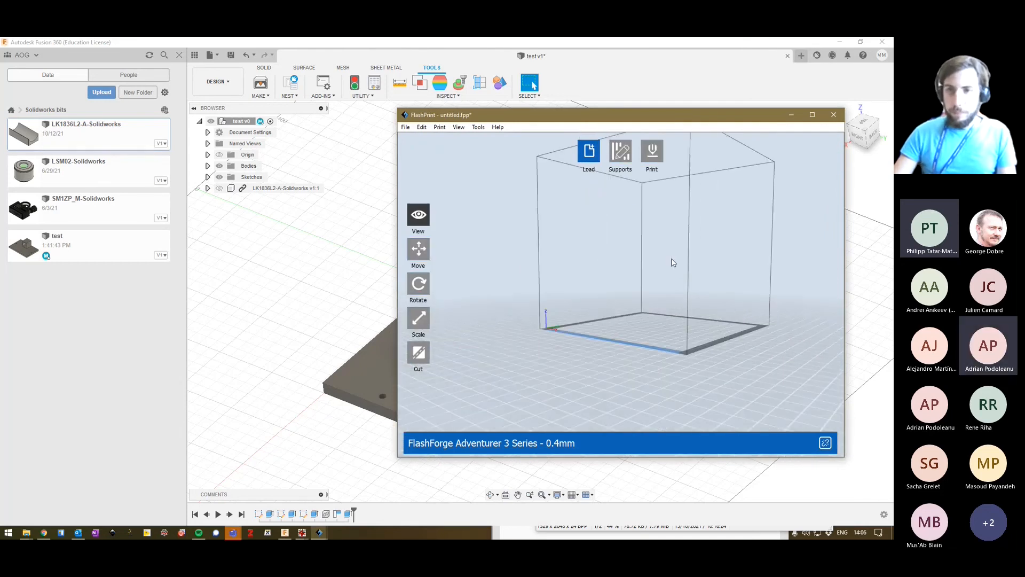
pyautogui.moveTo(672, 258); pyautogui.dragTo(719, 315)
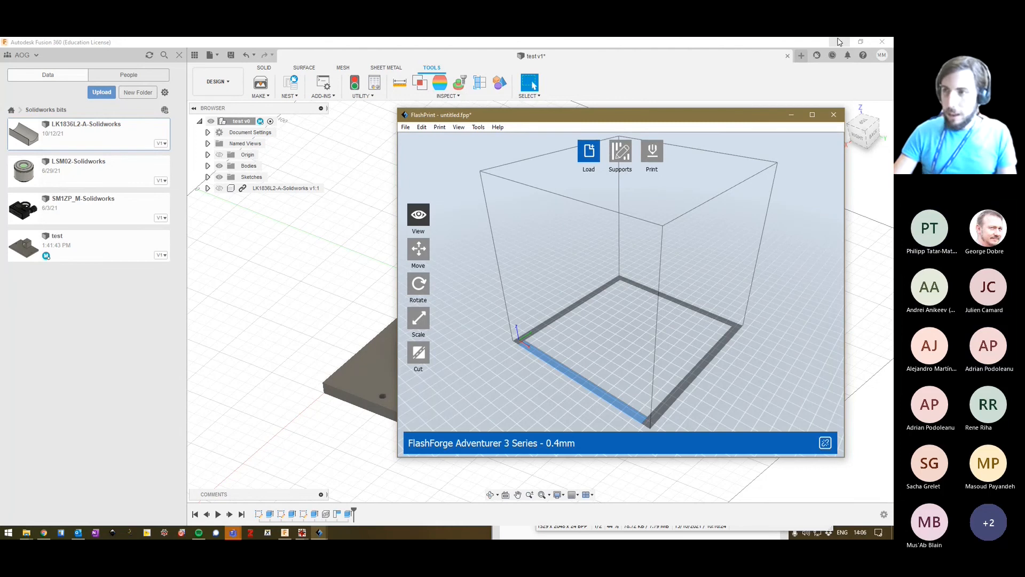
# Switch to Fusion 360 and show the contents of the incubator imaging trough project.
pyautogui.click(677, 66)
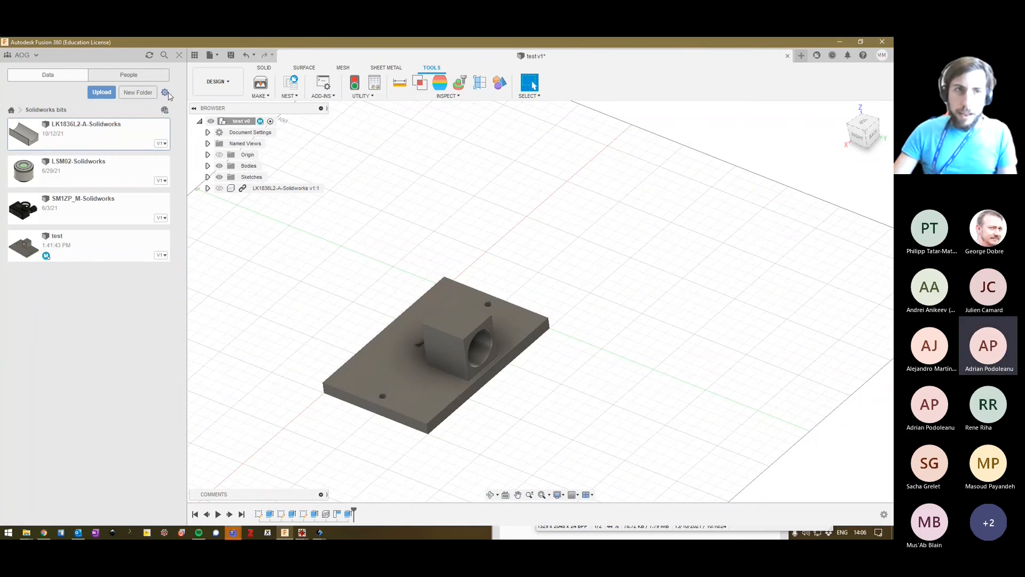
pyautogui.click(11, 110)
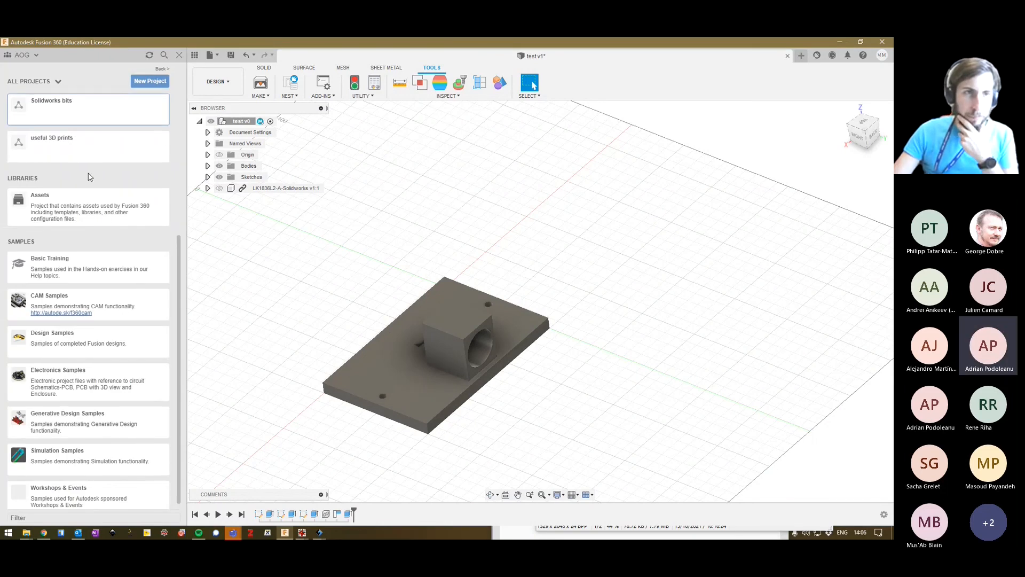
pyautogui.scroll(5, 90, 177)
pyautogui.click(64, 251)
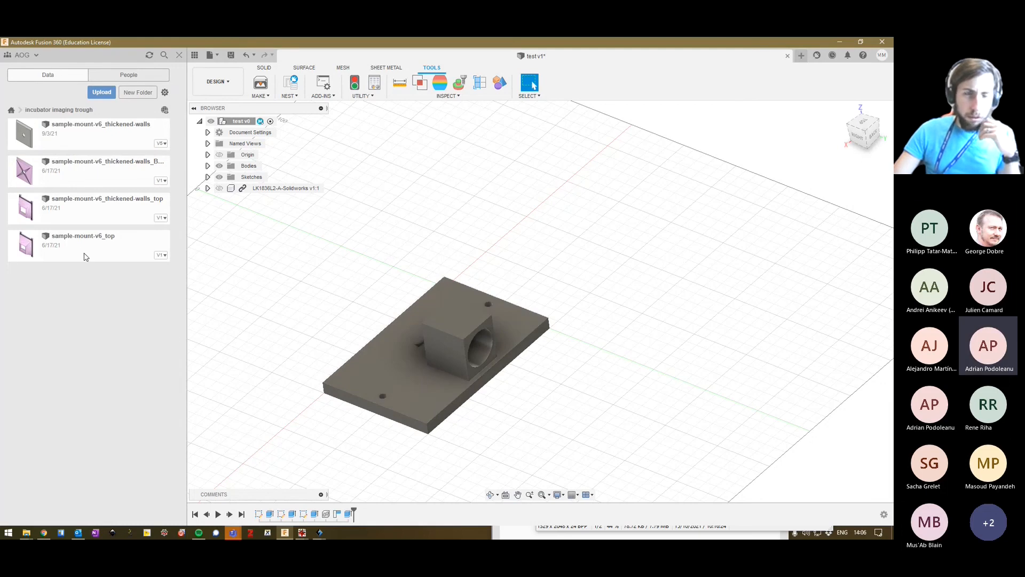
# Switch to File Explorer and browse from the Dropbox Work folder through 2020, projects and 2020_07_incubator-probe to the 3D printed bits folder.
pyautogui.click(29, 533)
pyautogui.click(42, 495)
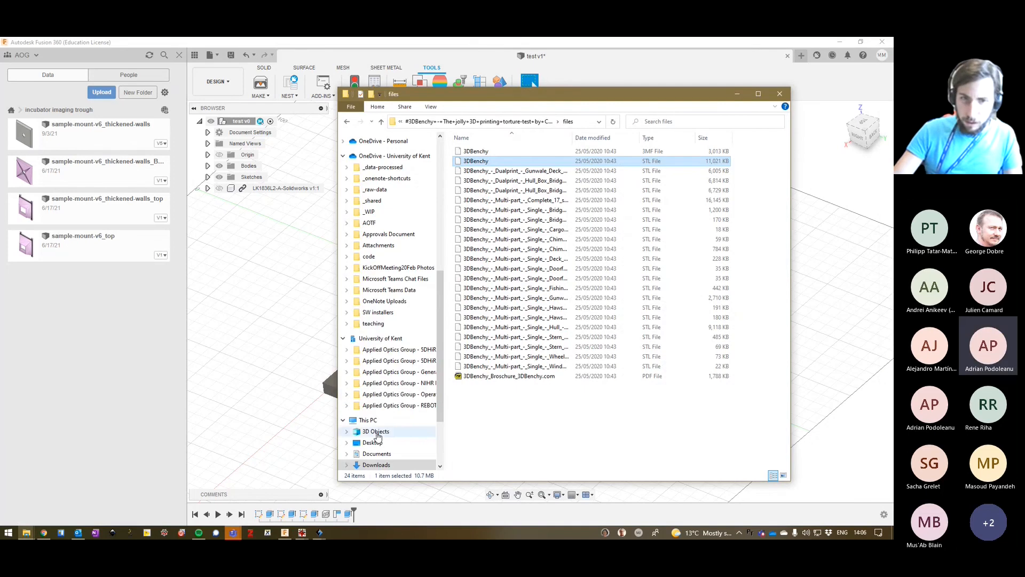
pyautogui.scroll(5, 382, 298)
pyautogui.click(382, 298)
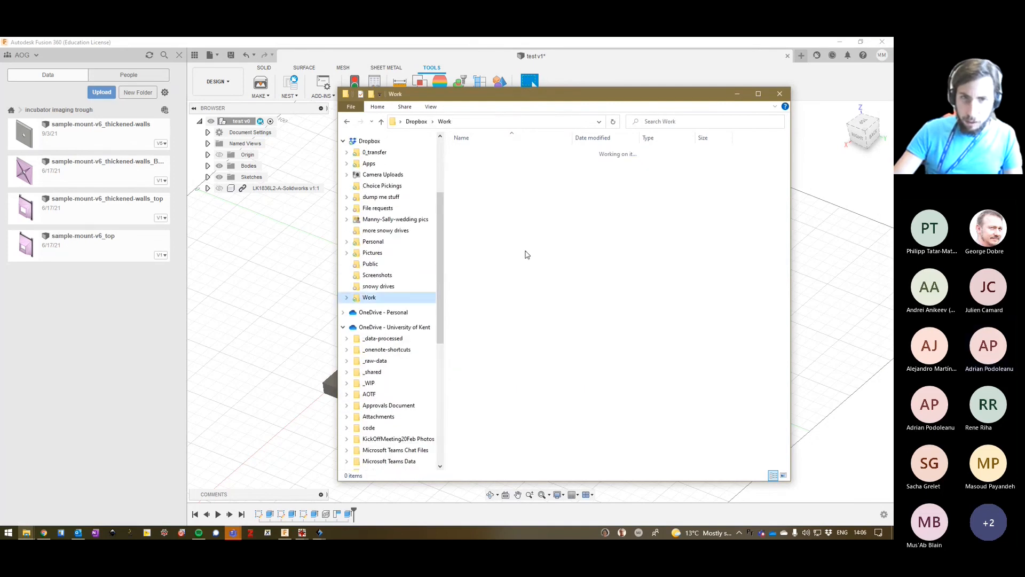
pyautogui.click(490, 268)
pyautogui.doubleClick(496, 260)
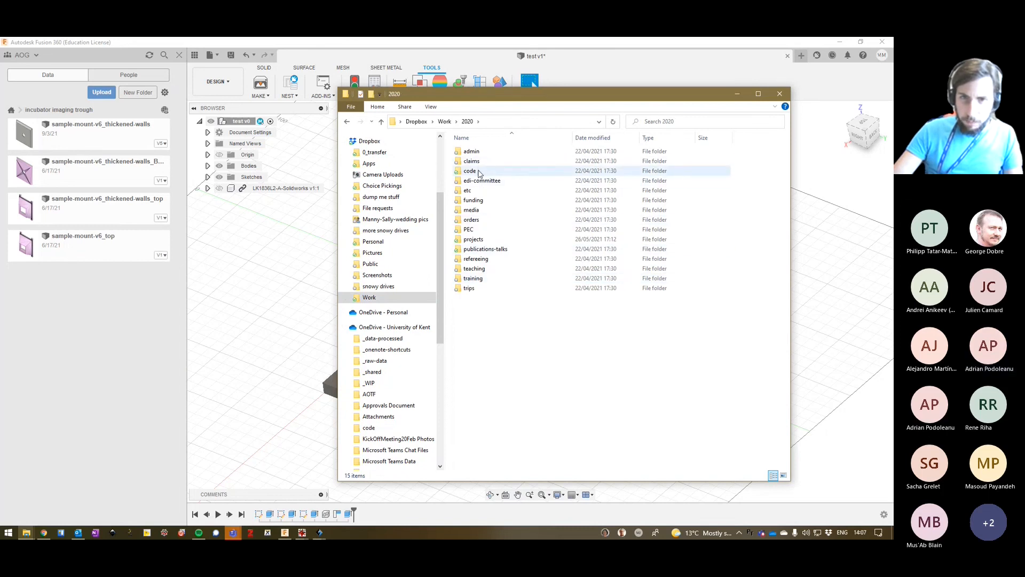
pyautogui.doubleClick(478, 239)
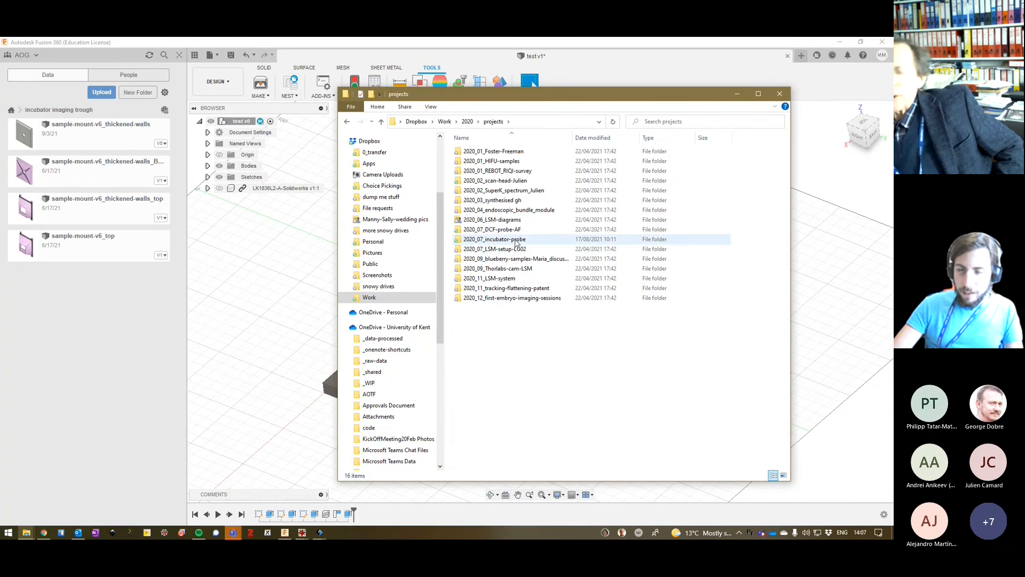
pyautogui.doubleClick(515, 240)
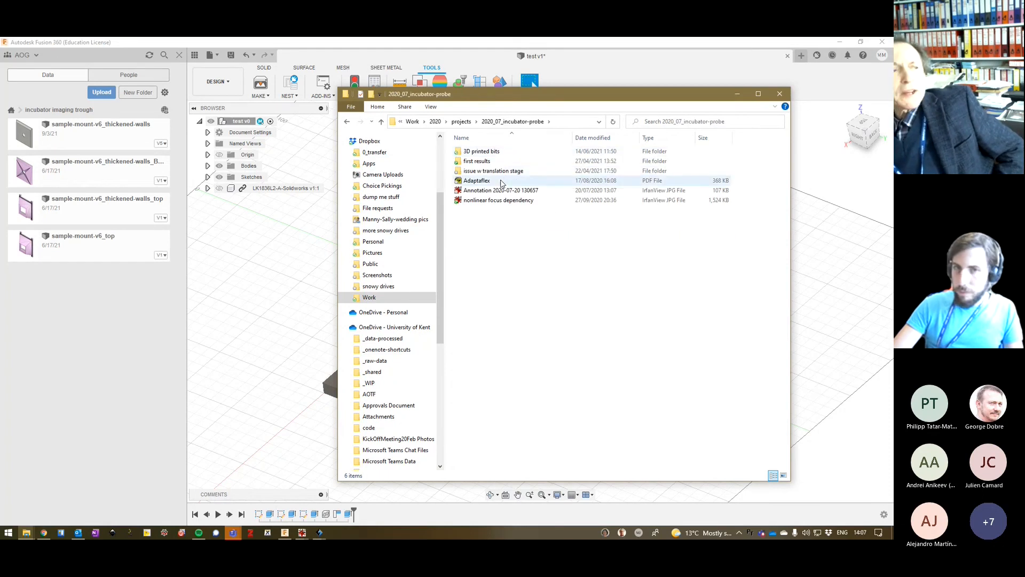
pyautogui.click(504, 154)
pyautogui.doubleClick(504, 154)
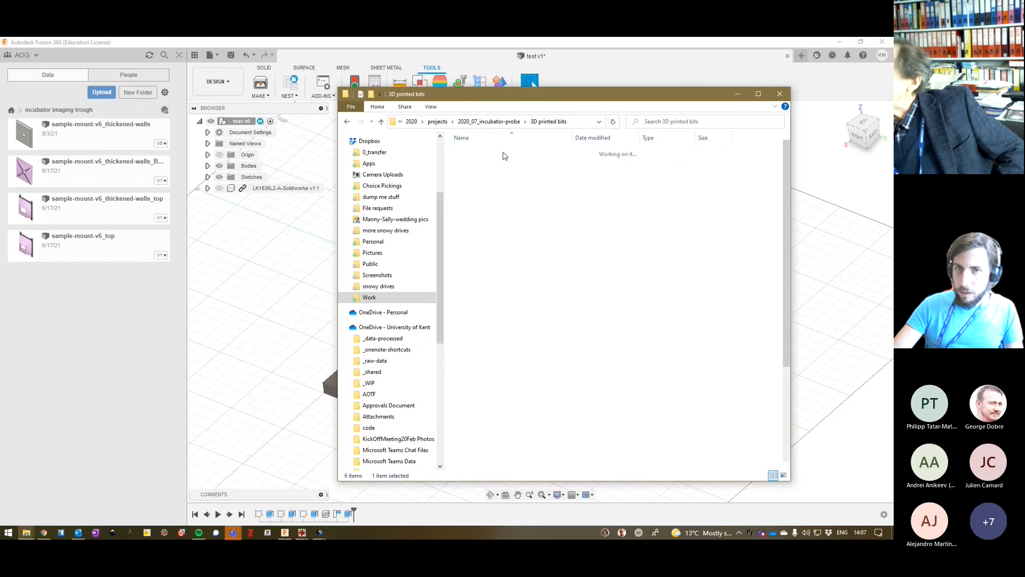
# Open the sample-mount-v5 Inventor part and bring the file list back in front while Inventor loads.
pyautogui.scroll(-5, 527, 262)
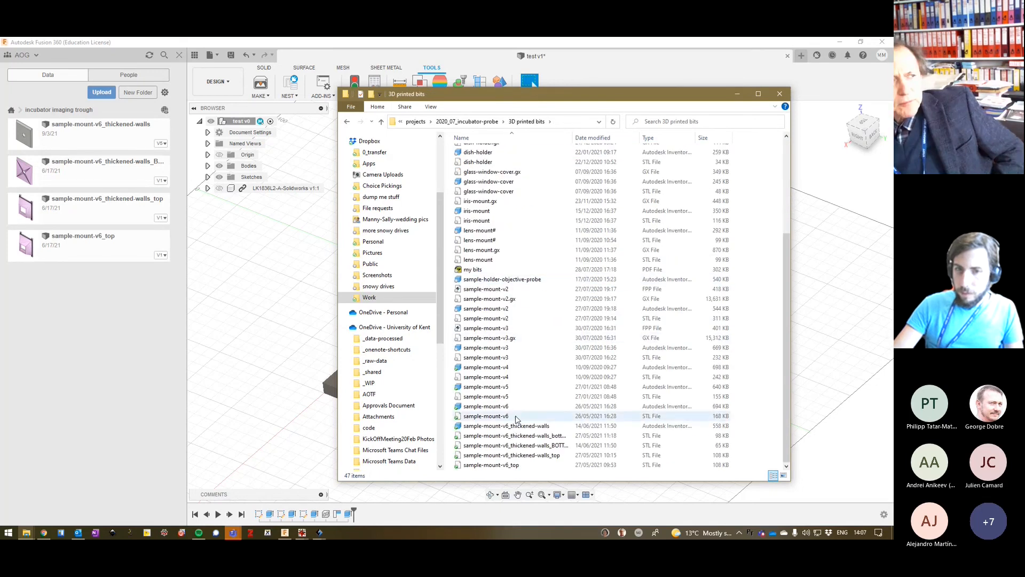
pyautogui.doubleClick(517, 386)
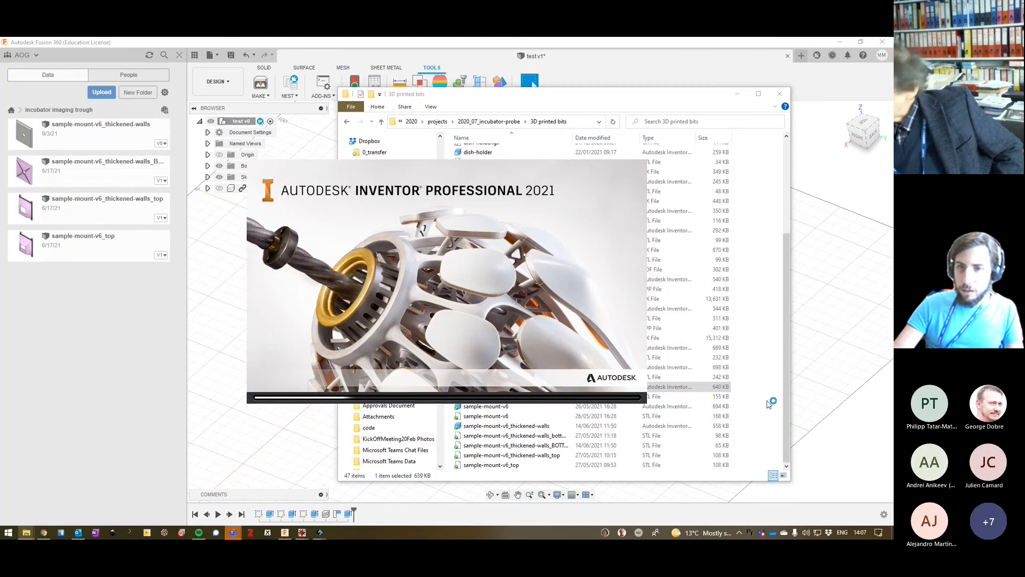
pyautogui.click(685, 93)
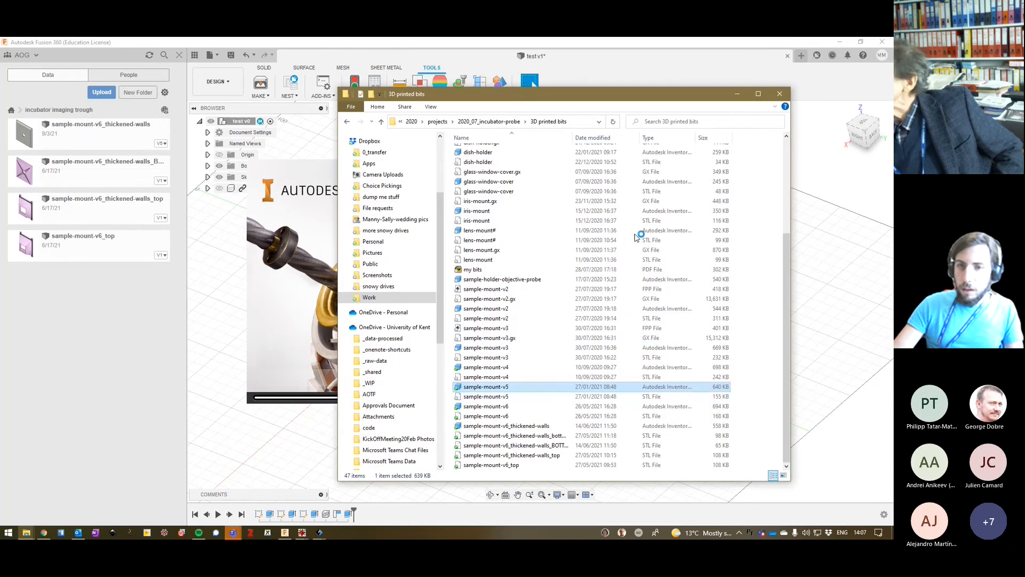
# Open the sample-mount-v5 STL file in Paint 3D and examine the tapered sample mount at different magnifications.
pyautogui.click(534, 396)
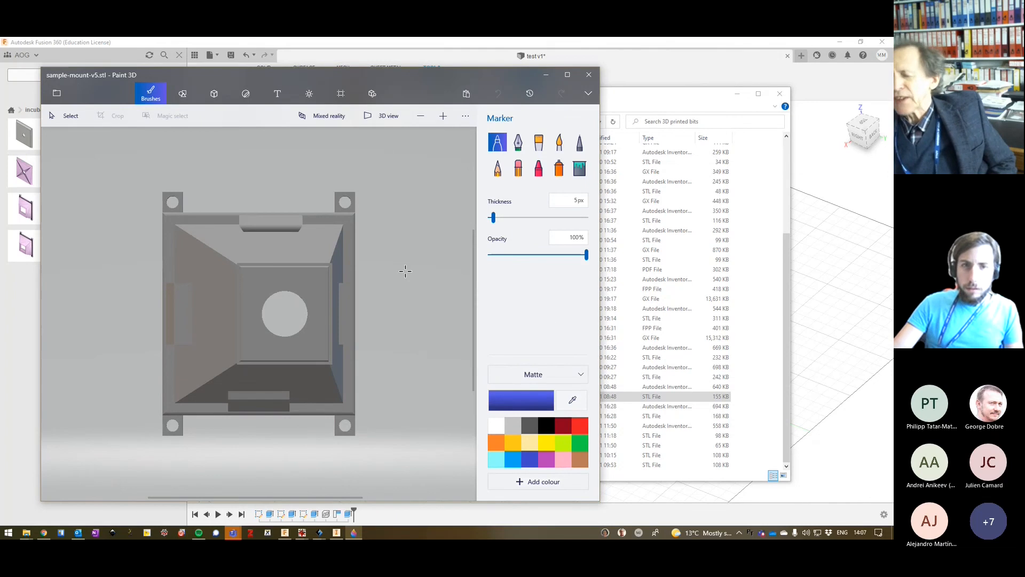
pyautogui.scroll(1, 393, 294)
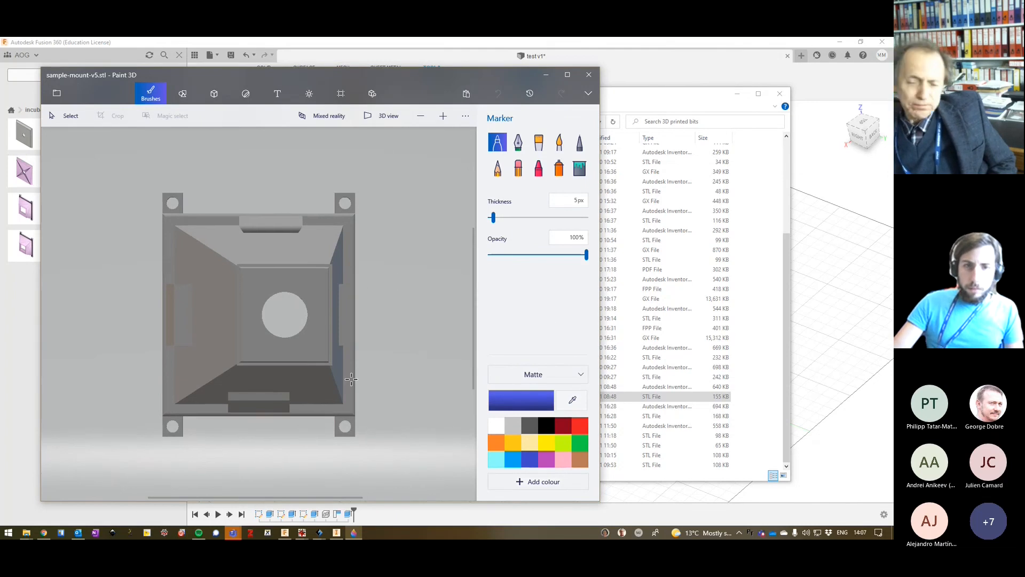
pyautogui.scroll(2, 353, 382)
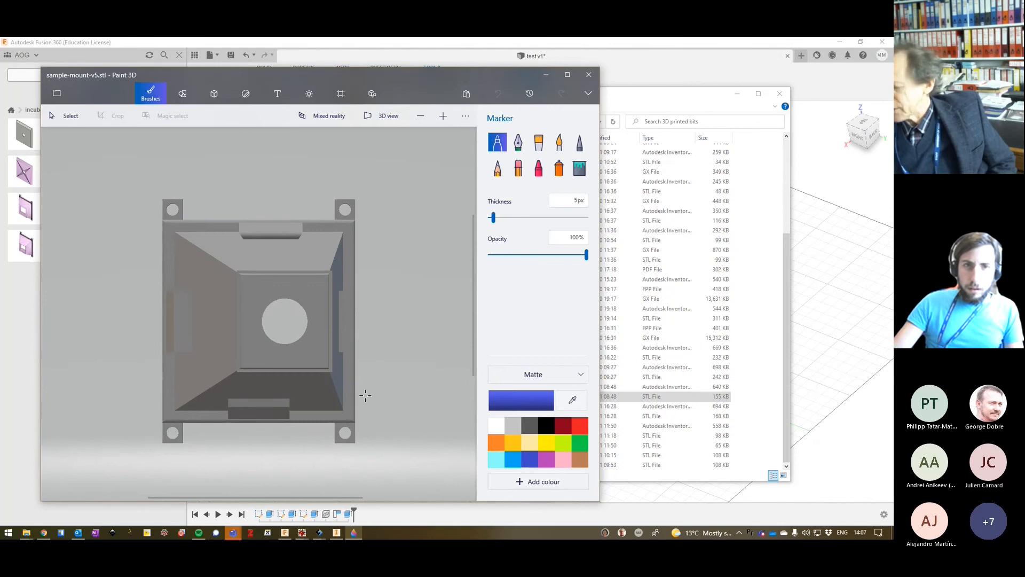
pyautogui.keyDown('ctrl'); pyautogui.scroll(-3, 365, 394); pyautogui.keyUp('ctrl')
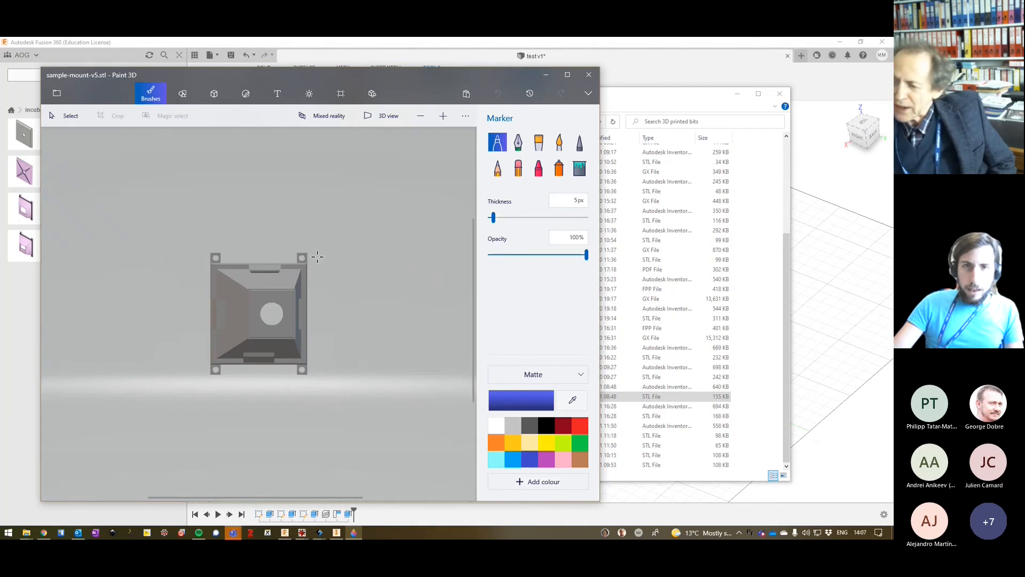
pyautogui.keyDown('ctrl'); pyautogui.scroll(3, 317, 257); pyautogui.keyUp('ctrl')
pyautogui.keyDown('ctrl'); pyautogui.scroll(-1, 321, 262); pyautogui.keyUp('ctrl')
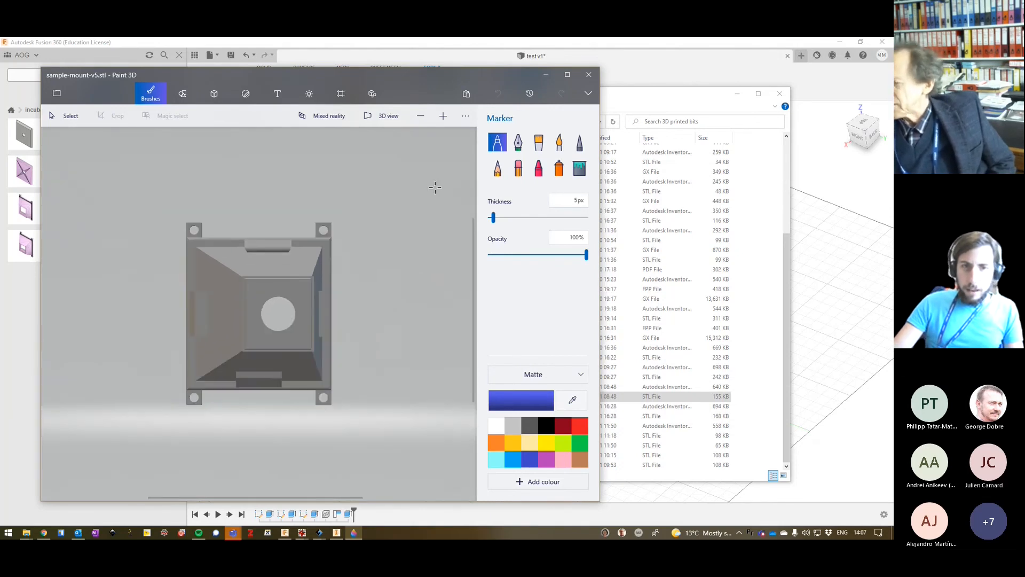
pyautogui.keyDown('ctrl'); pyautogui.scroll(1, 422, 198); pyautogui.keyUp('ctrl')
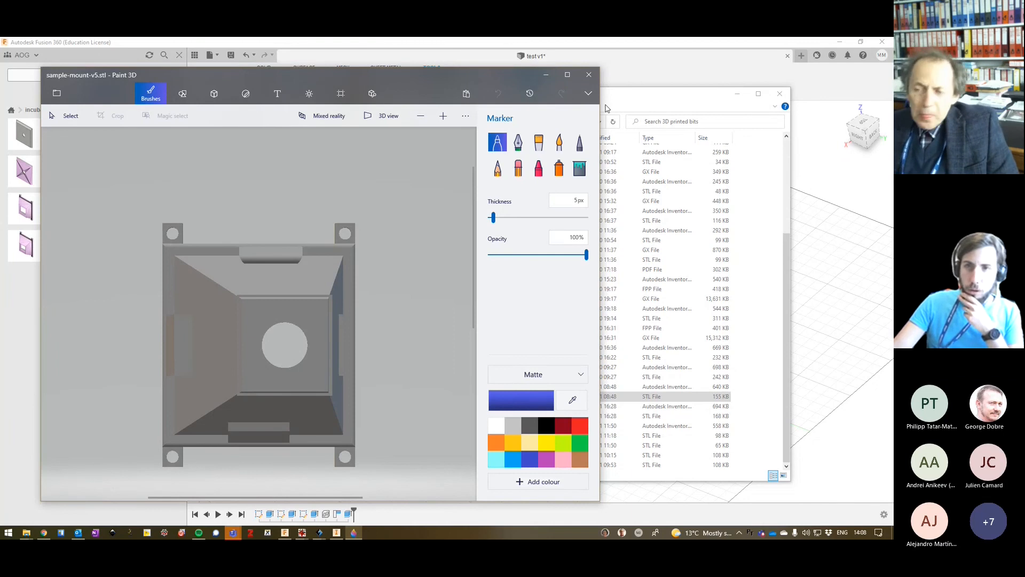
# Switch back to Fusion 360 and point out the holder's base plate face and block side face, and clear the selection.
pyautogui.click(644, 64)
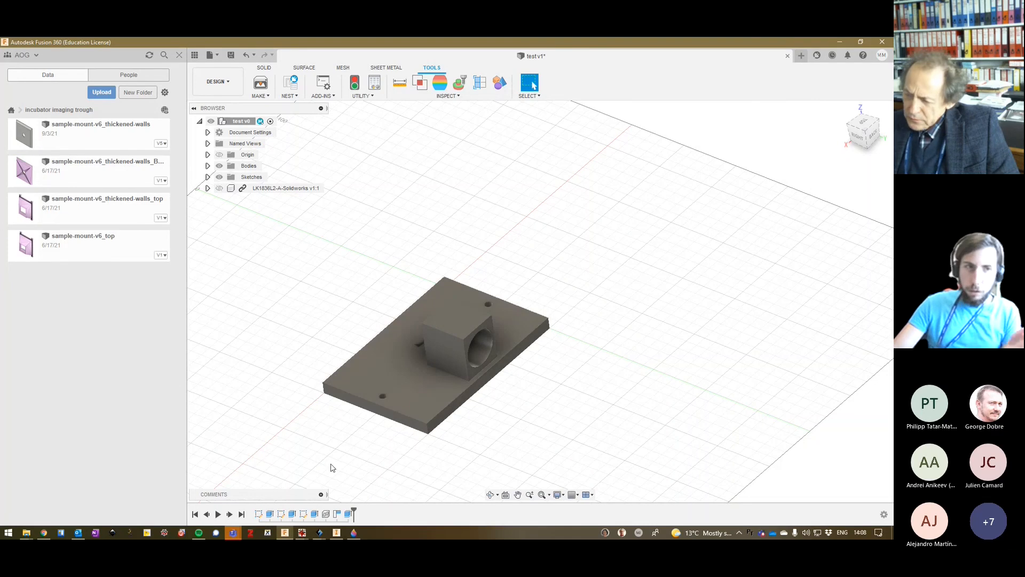
pyautogui.click(369, 365)
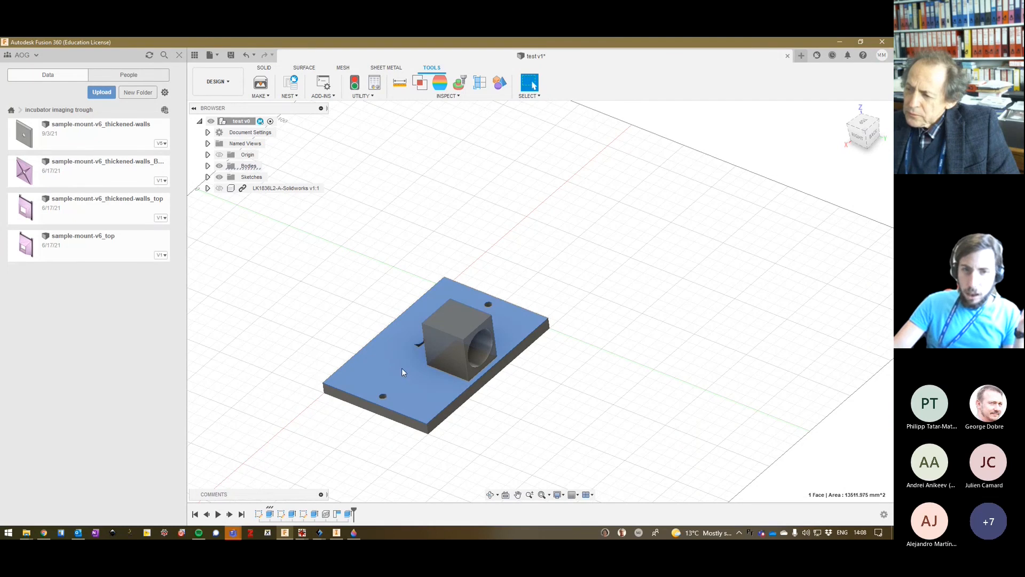
pyautogui.click(456, 357)
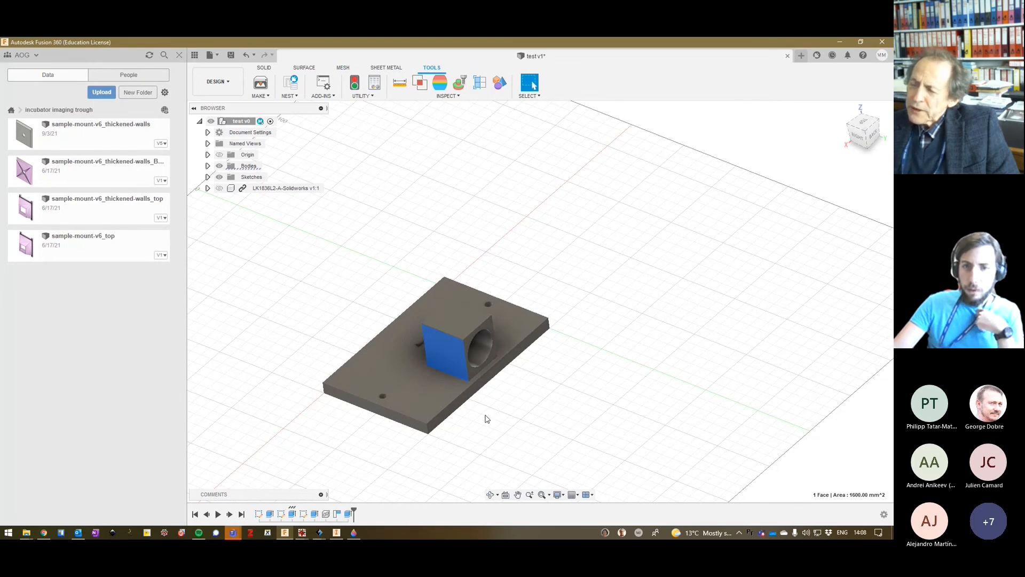
pyautogui.click(534, 420)
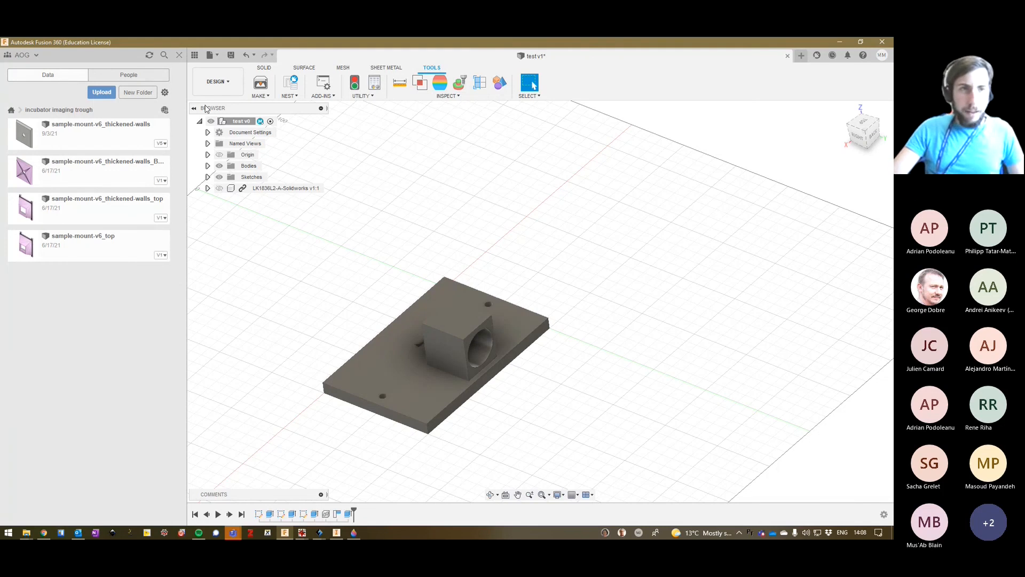
# Check the incubator imaging trough project's members and the team membership, and return to the project's data.
pyautogui.click(142, 77)
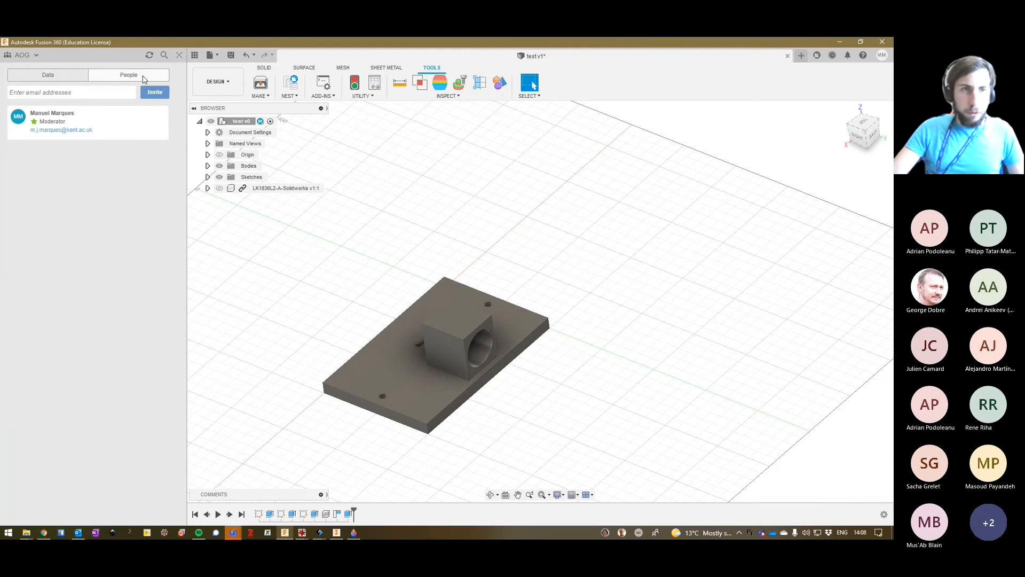
pyautogui.click(15, 54)
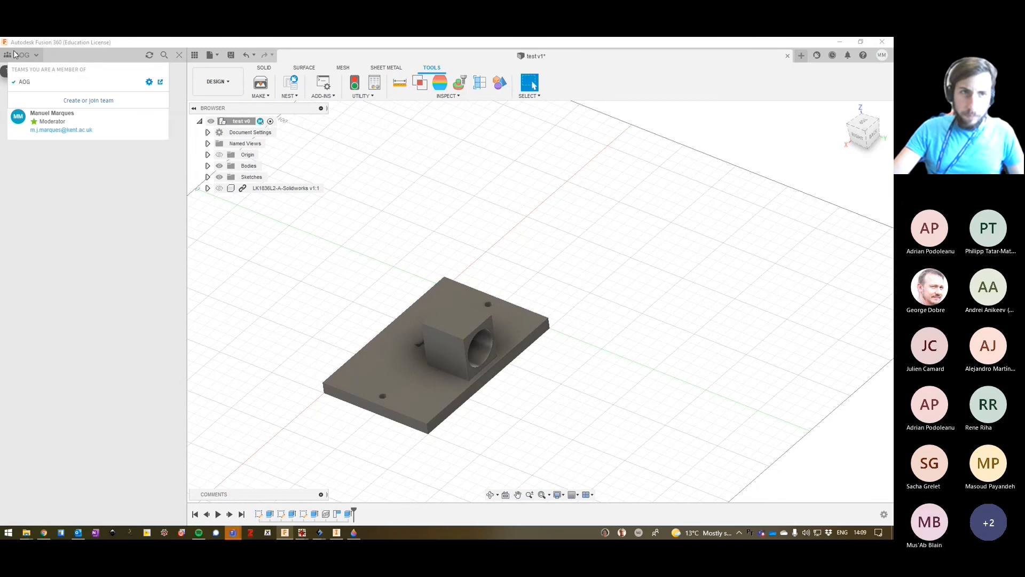
pyautogui.click(15, 54)
pyautogui.click(46, 73)
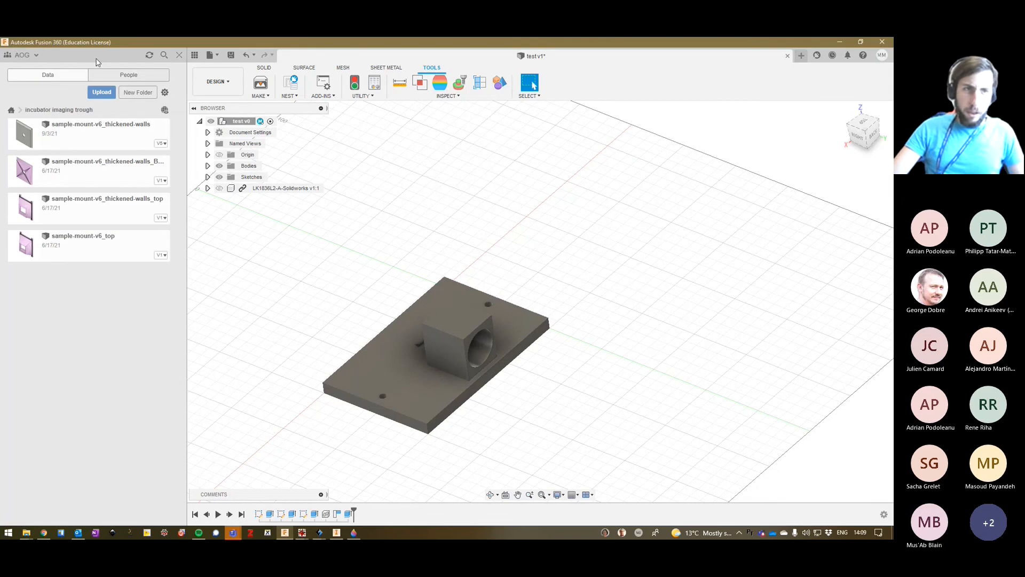
# Look through the list of all projects, view the files in the useful 3D prints project, and return to the project list.
pyautogui.click(10, 109)
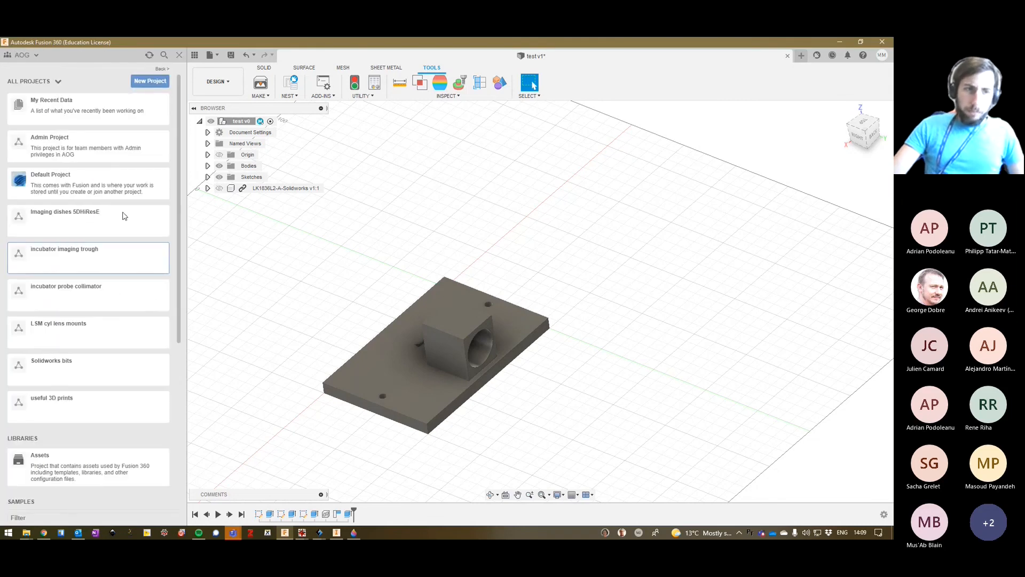
pyautogui.scroll(-5, 112, 292)
pyautogui.scroll(5, 115, 299)
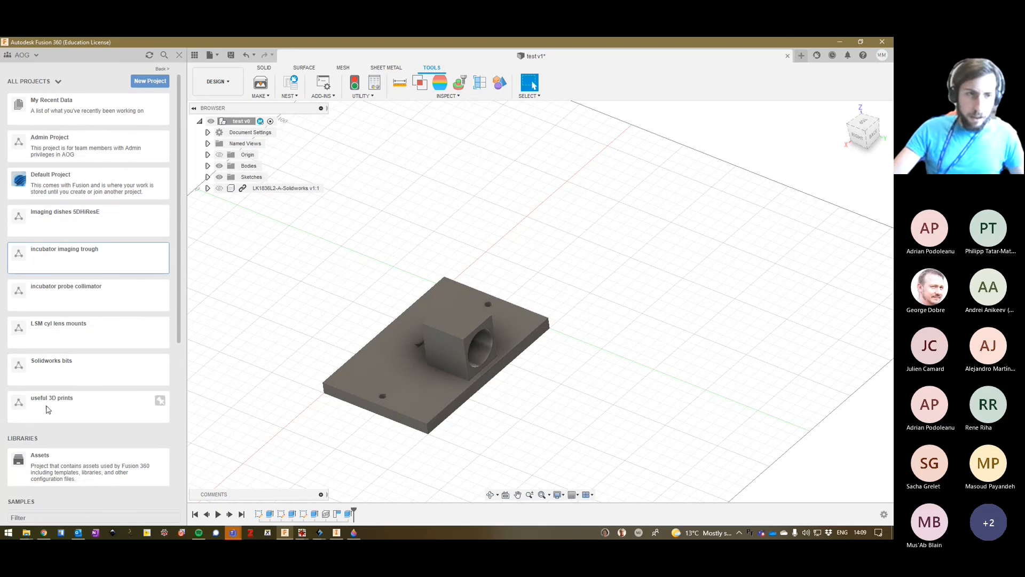
pyautogui.click(48, 405)
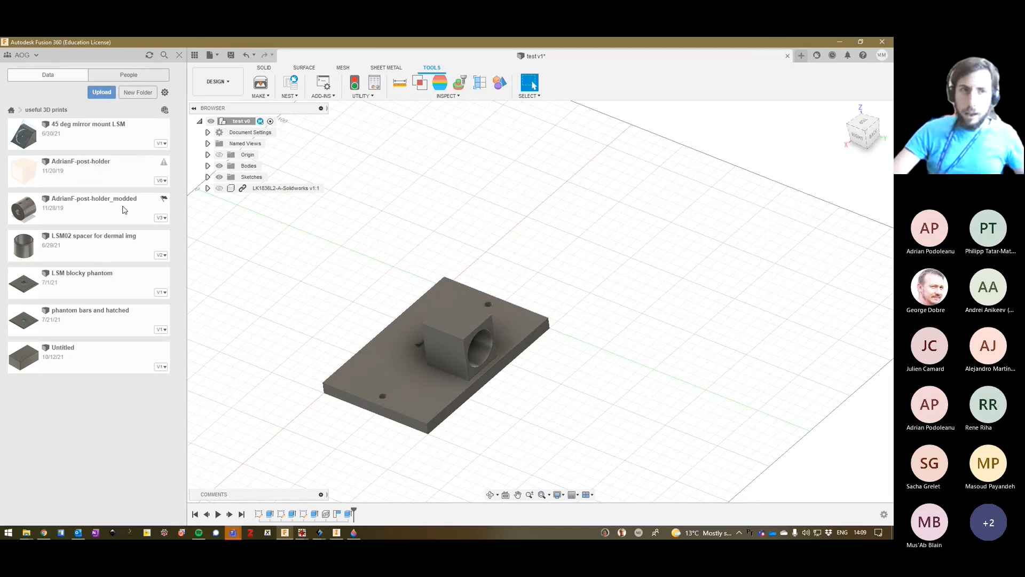
pyautogui.click(12, 110)
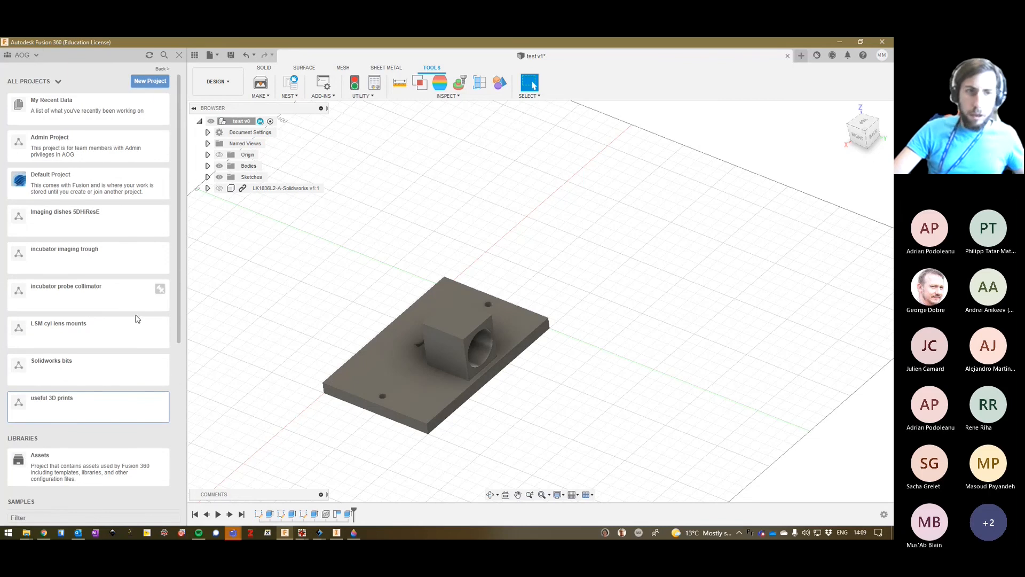
# Reopen the incubator imaging trough project and check its data display and offline cache settings.
pyautogui.rightClick(60, 256)
pyautogui.click(48, 254)
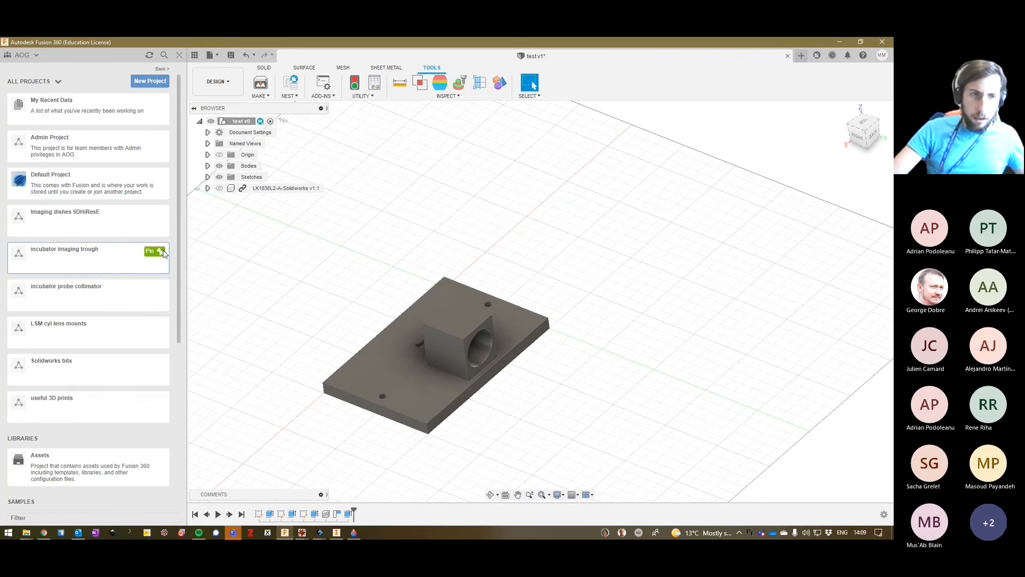
pyautogui.click(46, 253)
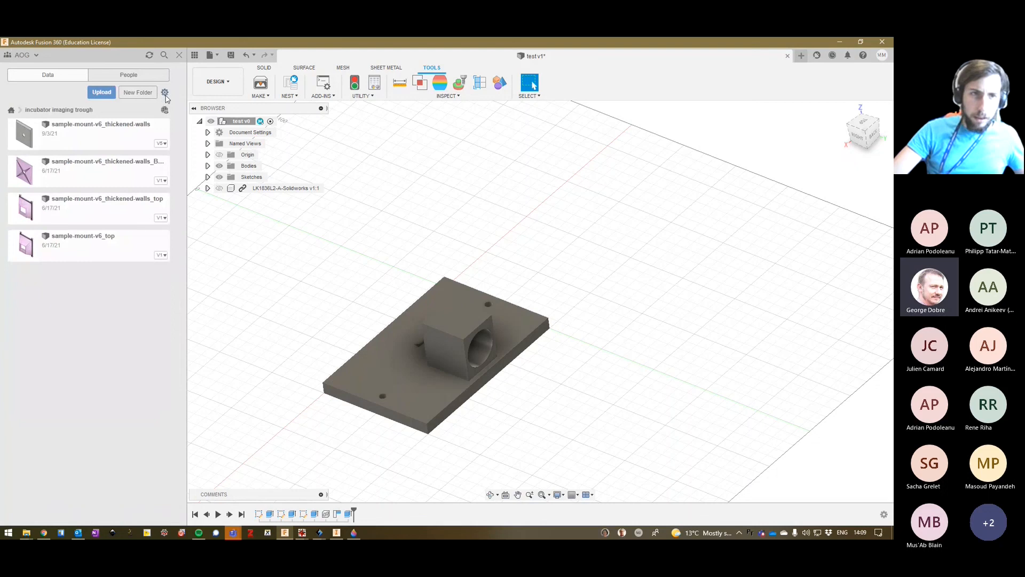
pyautogui.click(165, 94)
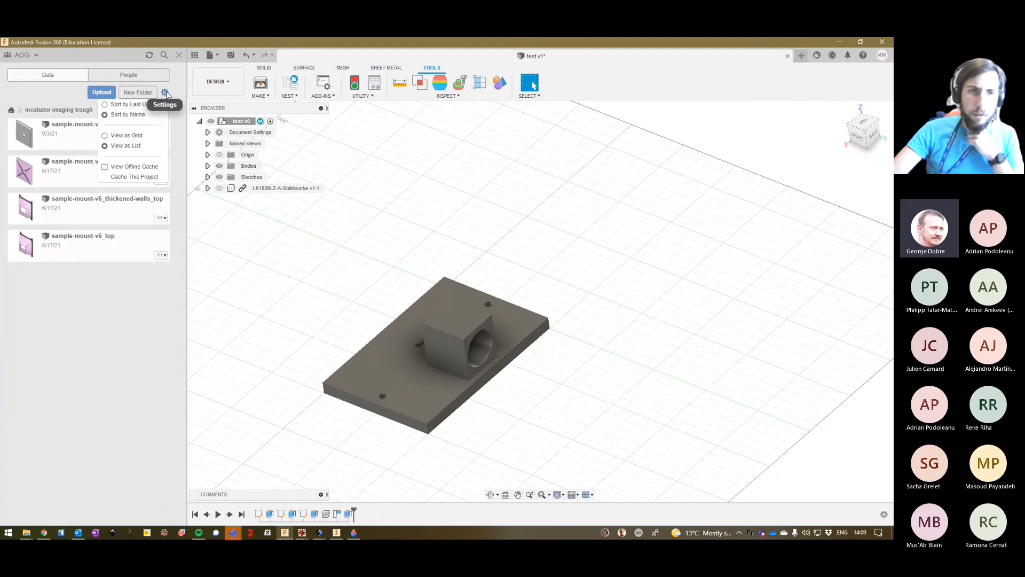
pyautogui.click(172, 97)
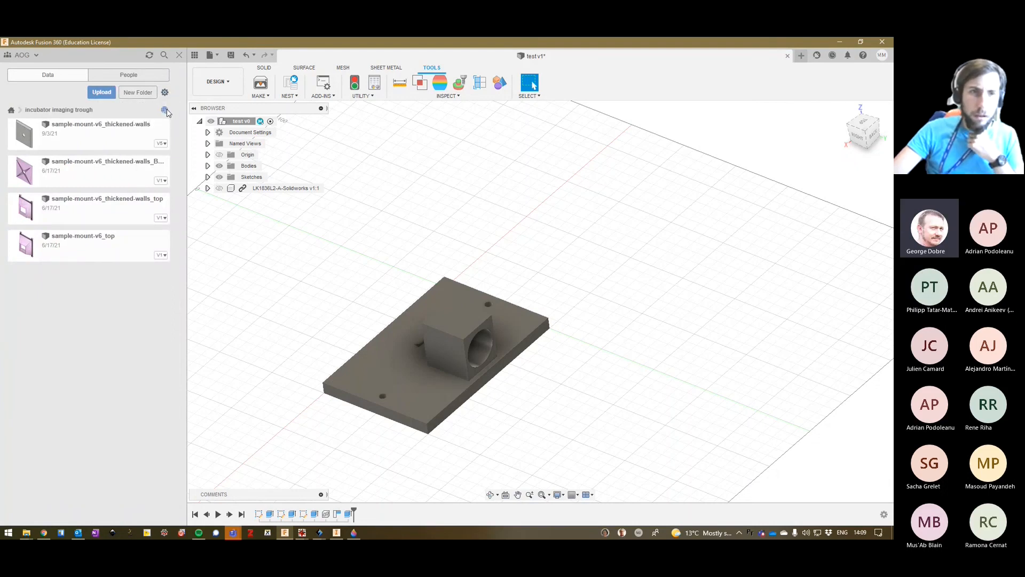
# View the incubator imaging trough project on the Fusion Team website, close that page, and go back to the project list in Fusion 360.
pyautogui.click(165, 110)
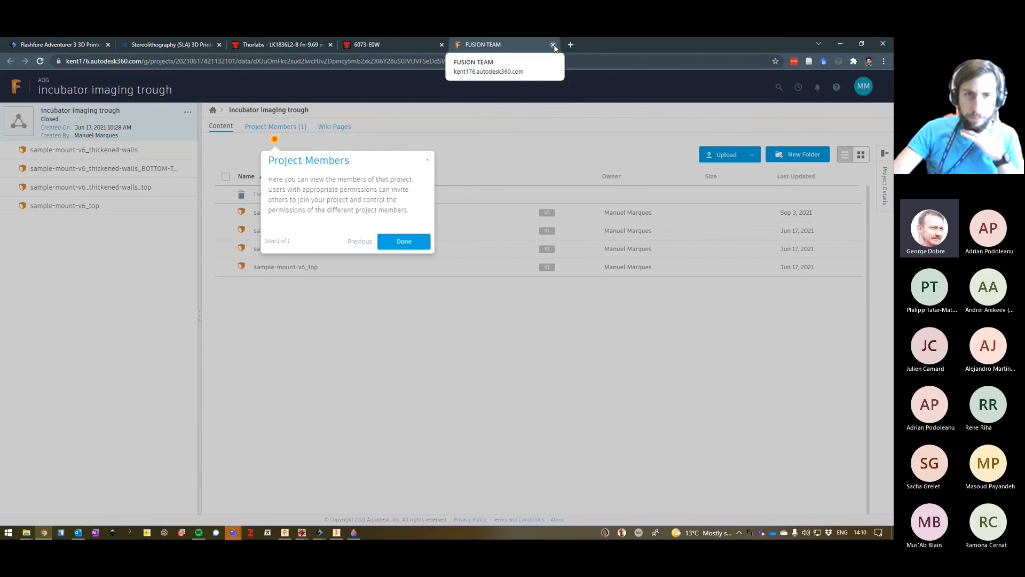
pyautogui.click(552, 44)
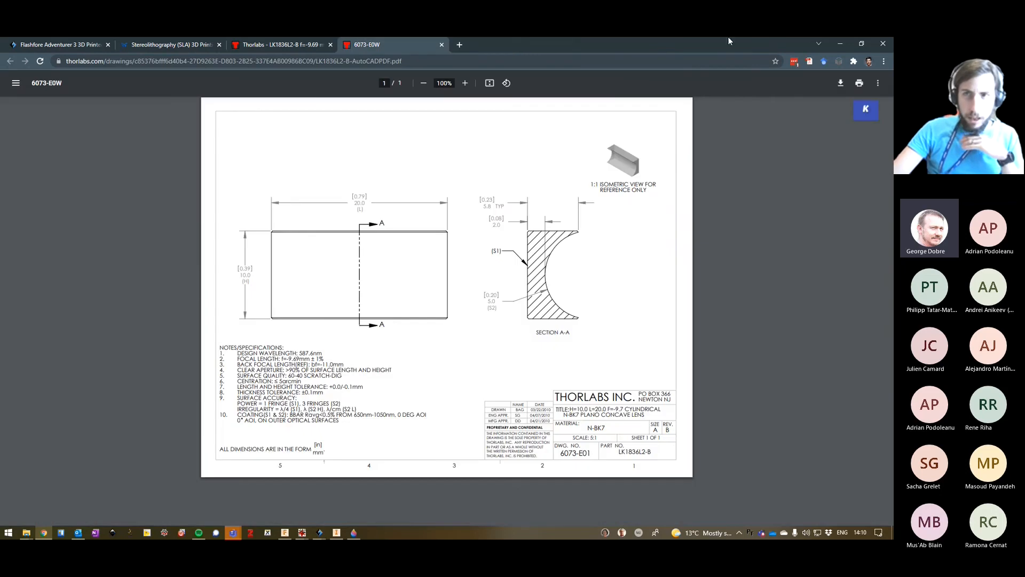
pyautogui.click(840, 44)
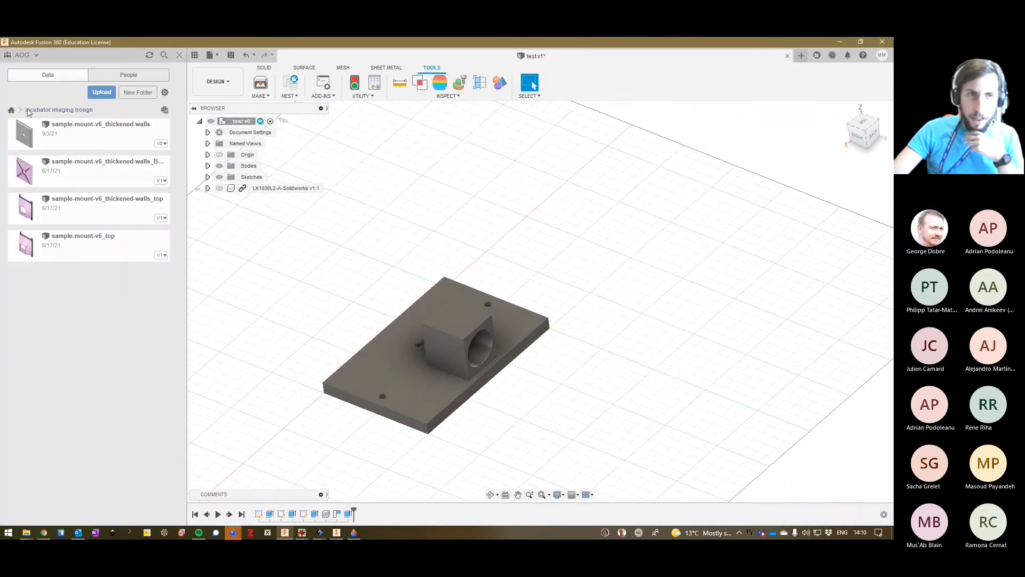
pyautogui.click(11, 110)
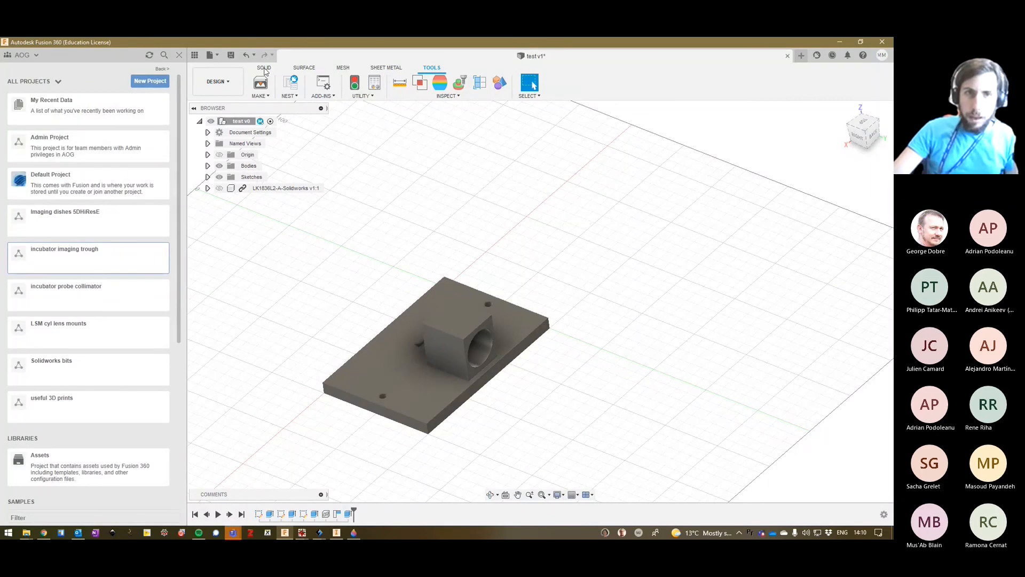
# Create a new drawing from the holder design from scratch, using visible contents only, ISO standard, mm units and A3 sheet size.
pyautogui.click(264, 68)
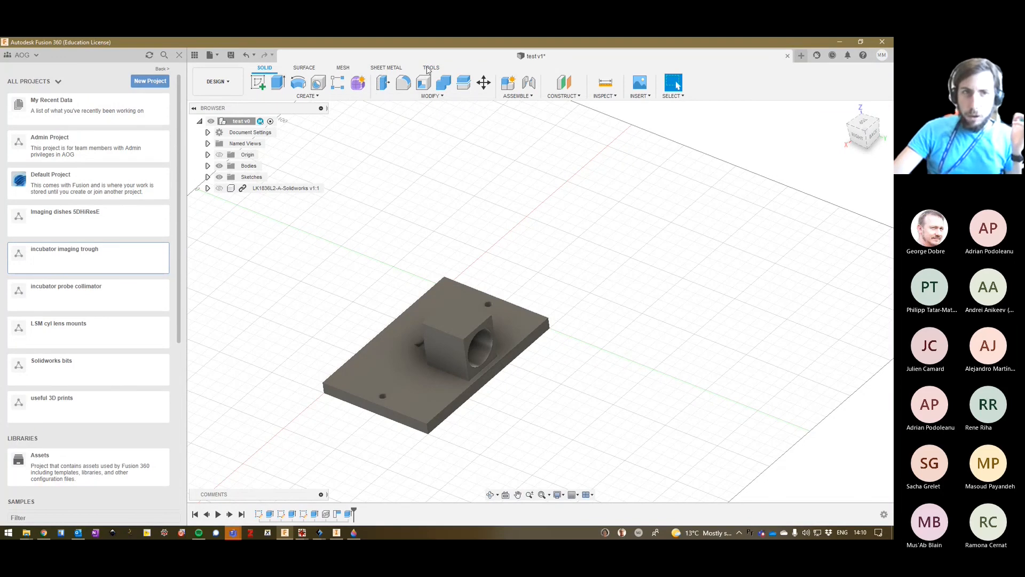
pyautogui.click(211, 84)
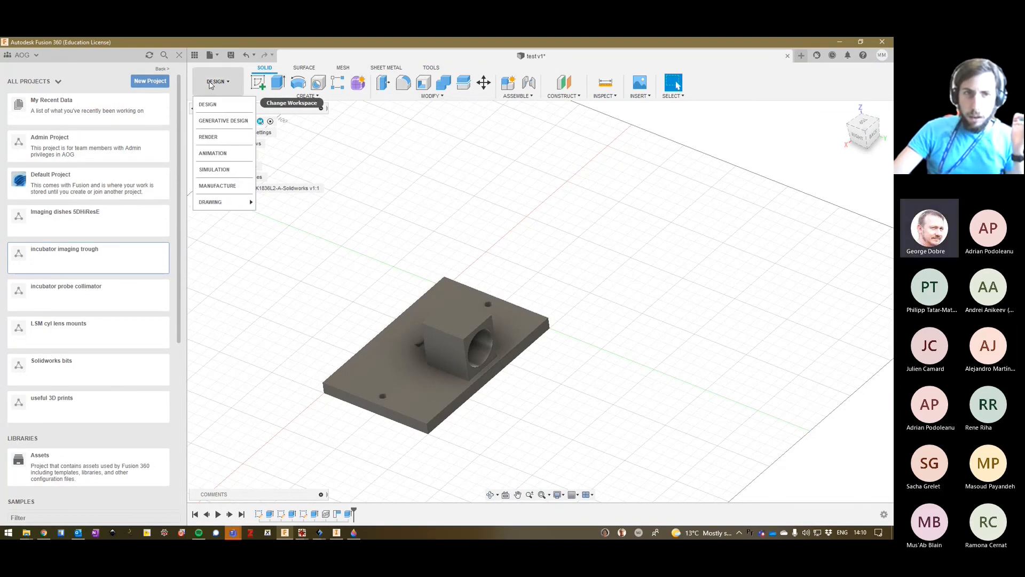
pyautogui.click(212, 83)
pyautogui.click(213, 83)
pyautogui.moveTo(218, 199)
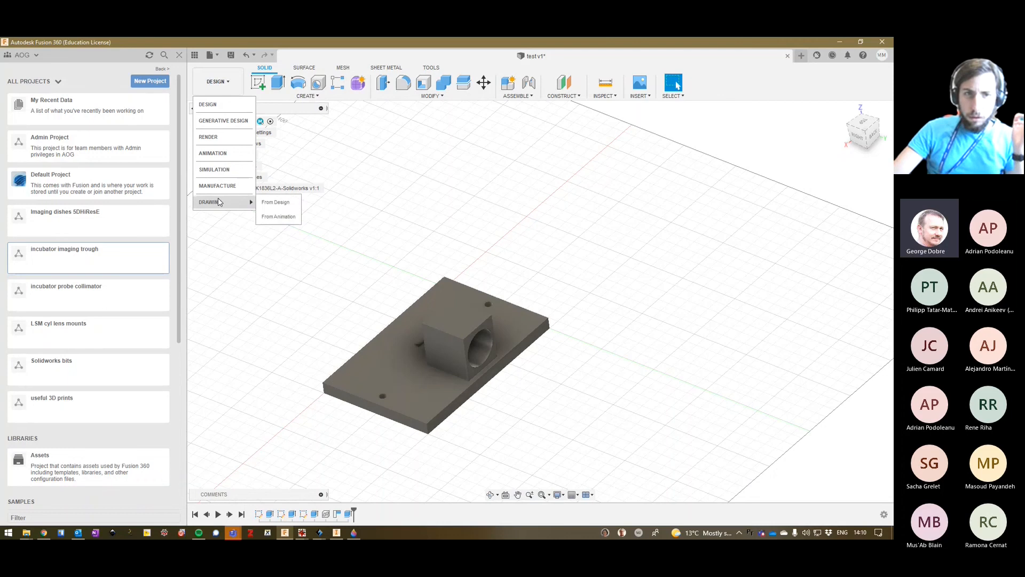
pyautogui.click(269, 201)
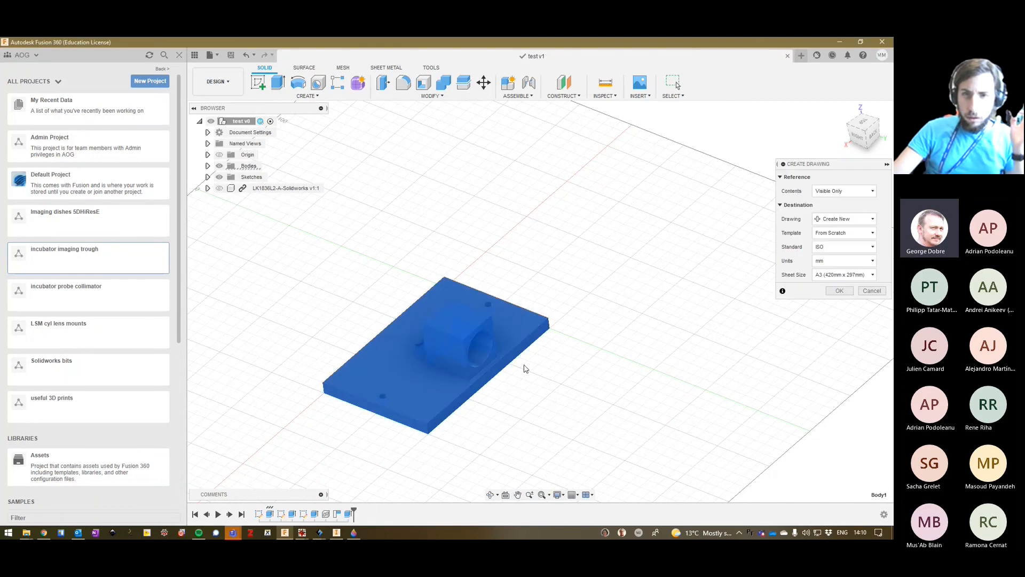
pyautogui.click(842, 289)
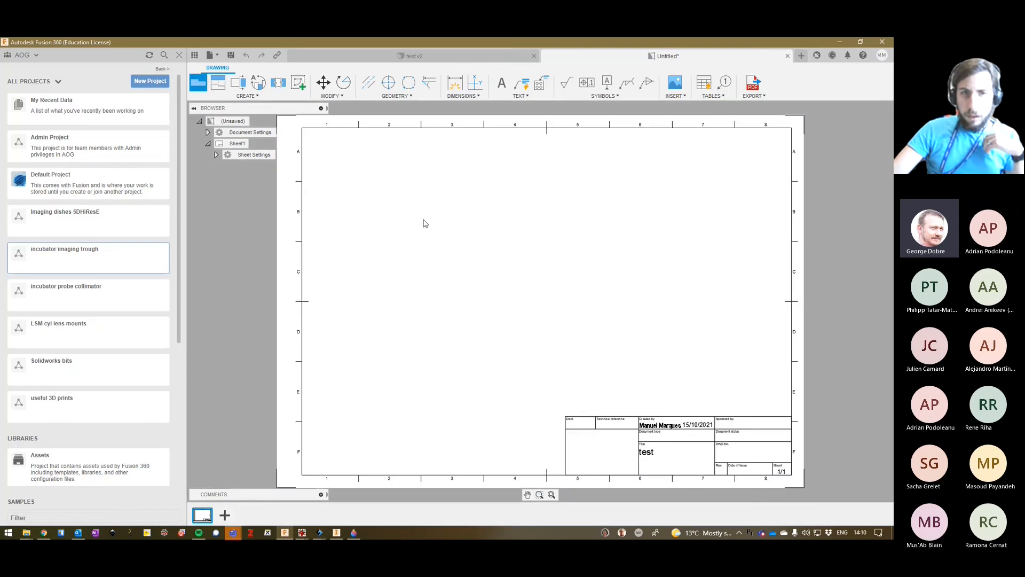
# Place a front base view of the holder at 1:2 scale on the sheet and project the plate's plan view below it.
pyautogui.click(201, 88)
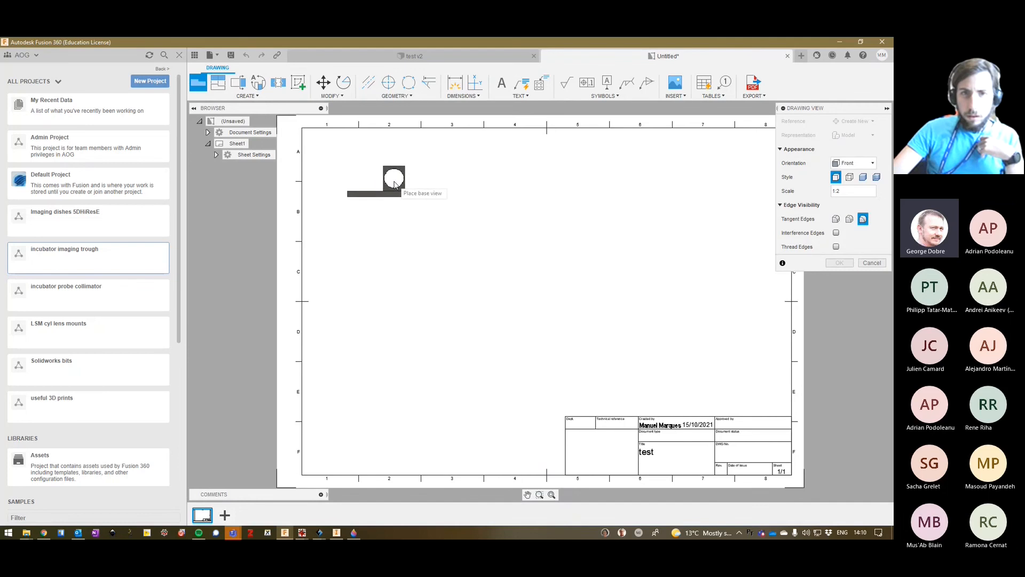
pyautogui.click(394, 183)
pyautogui.press('Return')
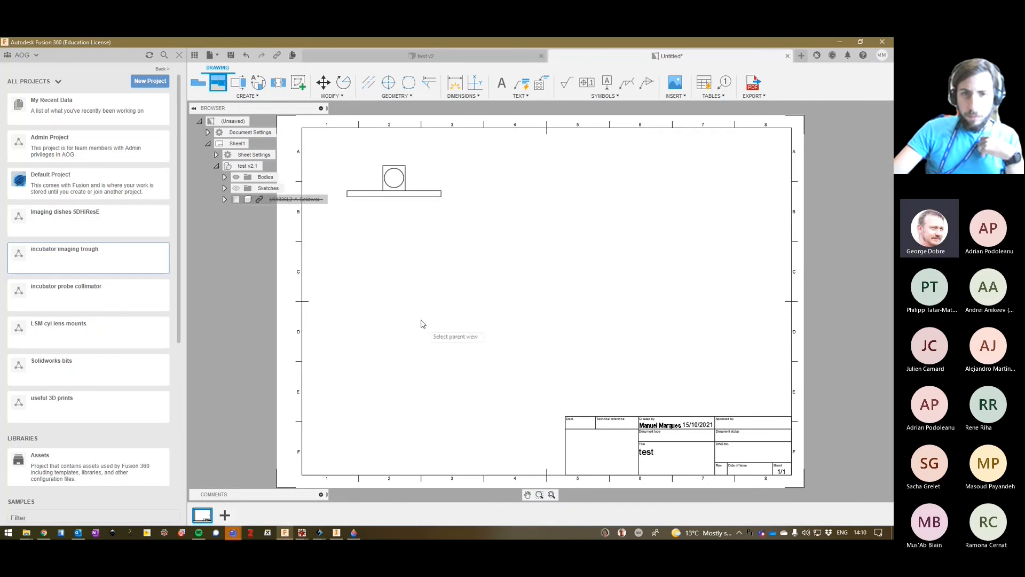
pyautogui.click(393, 183)
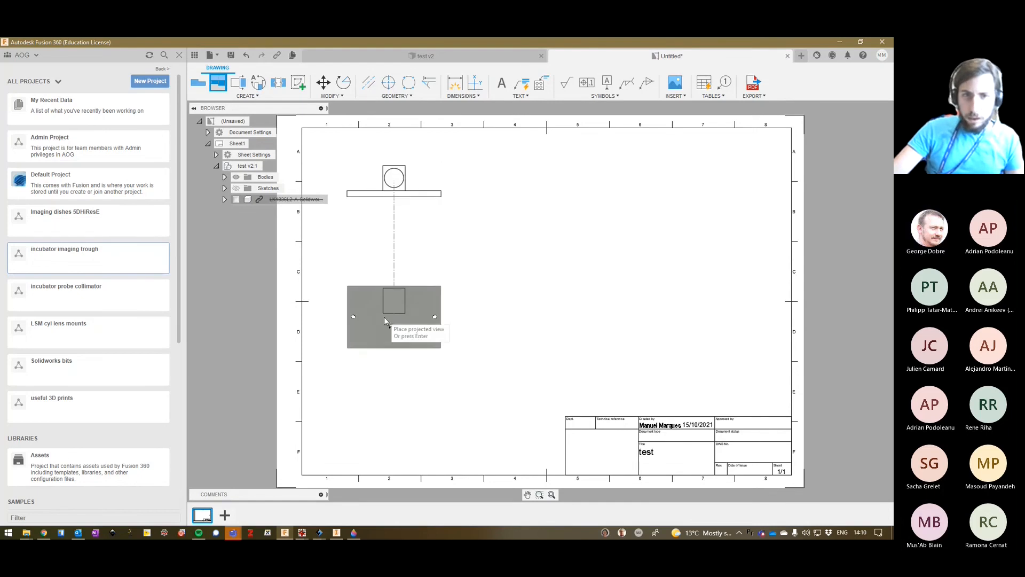
pyautogui.click(383, 317)
pyautogui.press('Return')
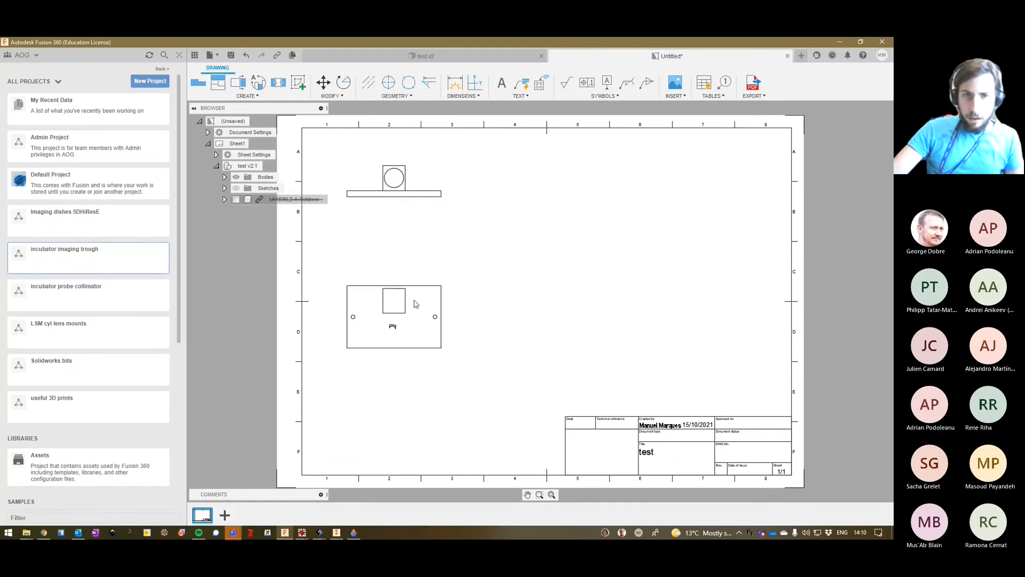
# Project two more views from the front base view: a plate view overlapping it and a side view beside it.
pyautogui.click(397, 188)
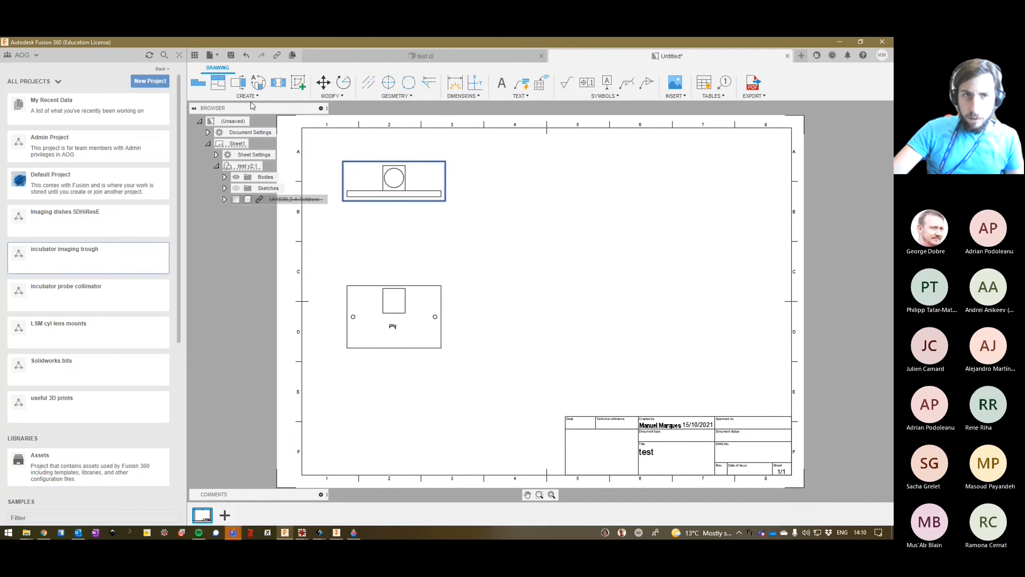
pyautogui.click(218, 82)
pyautogui.click(391, 187)
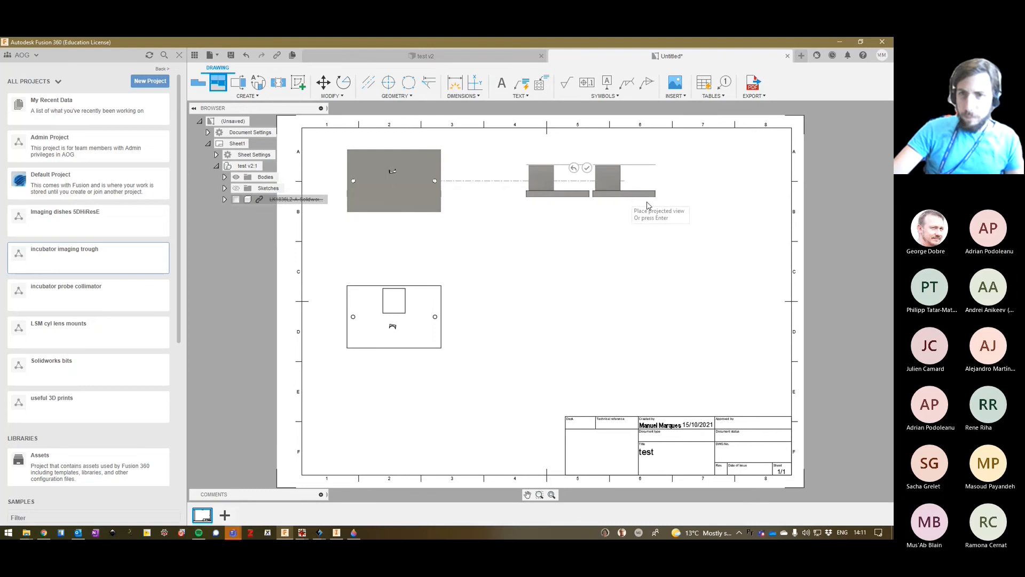
pyautogui.click(588, 169)
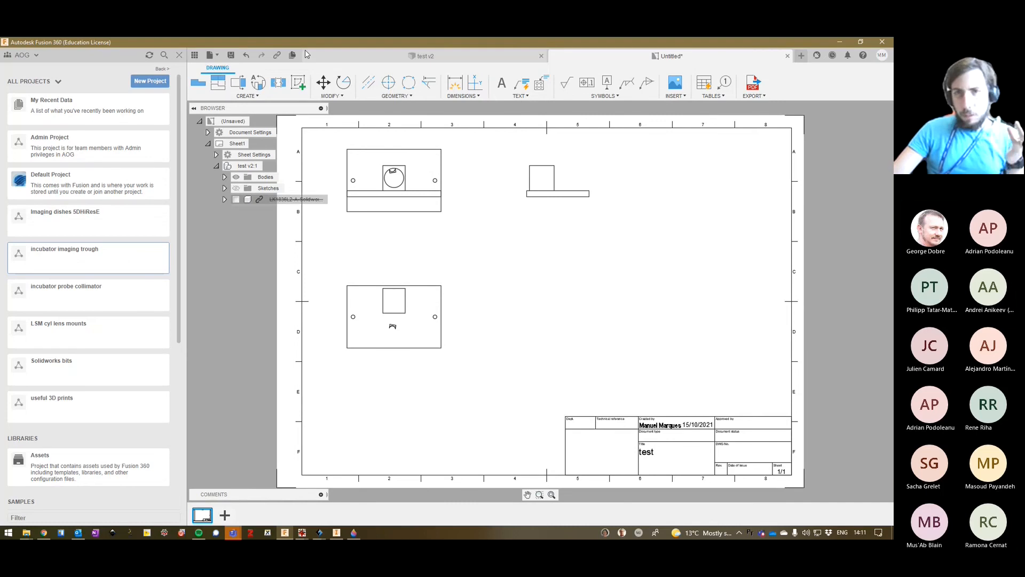
# Return to the holder design, minimise Fusion 360 and Paint 3D, and dismiss Inventor's licence warning over the 3D printed bits folder.
pyautogui.click(357, 60)
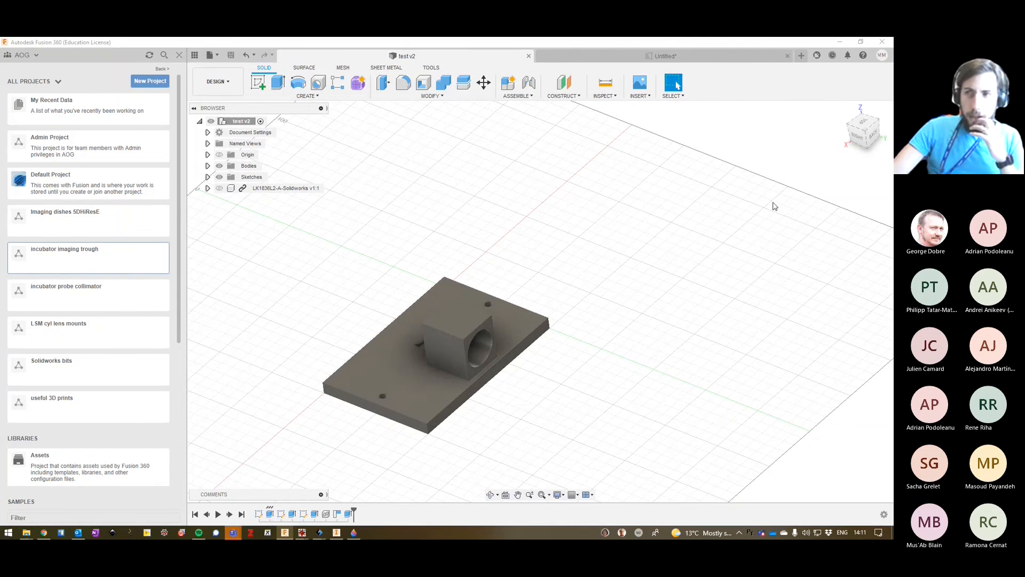
pyautogui.click(840, 41)
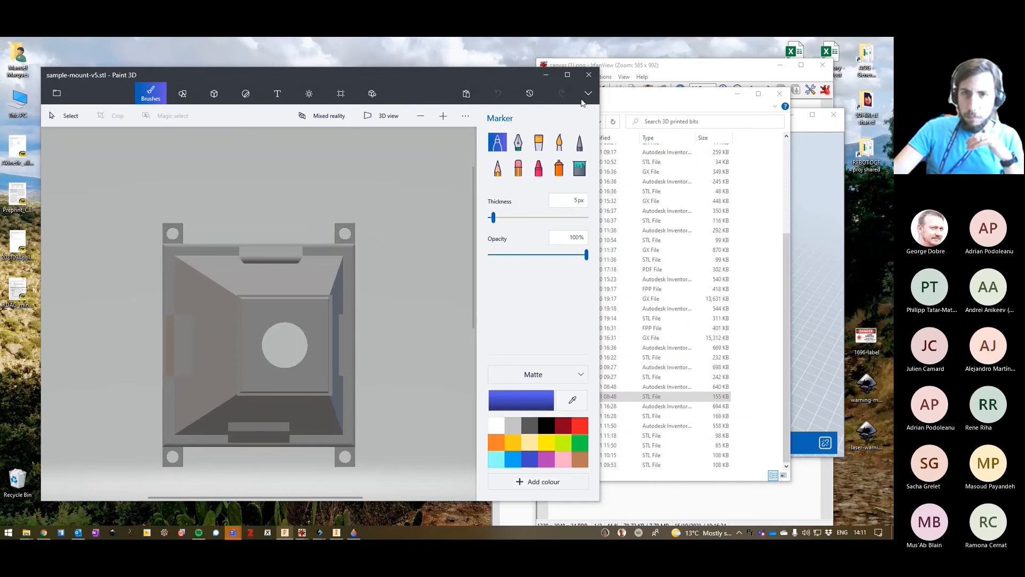
pyautogui.click(546, 76)
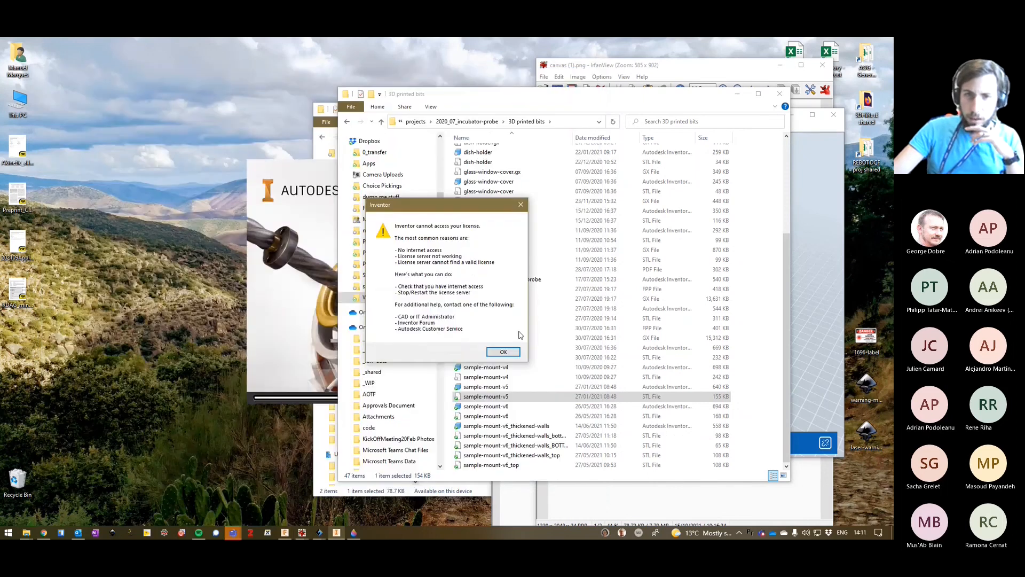
pyautogui.click(503, 351)
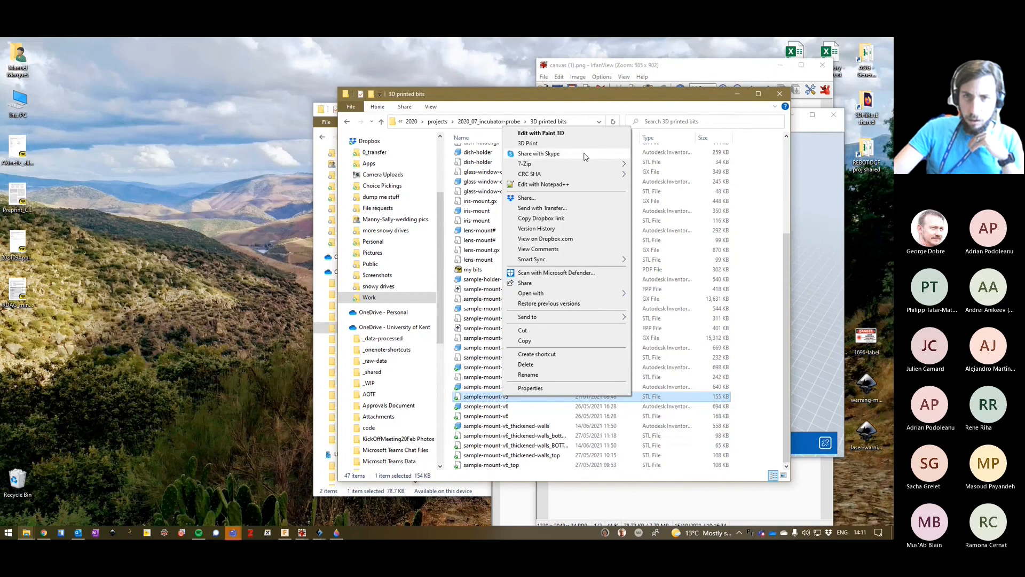
# Open the sample-mount-v5 STL file in 3D Viewer and rotate the mount to examine its tapered interior and opening.
pyautogui.moveTo(559, 295)
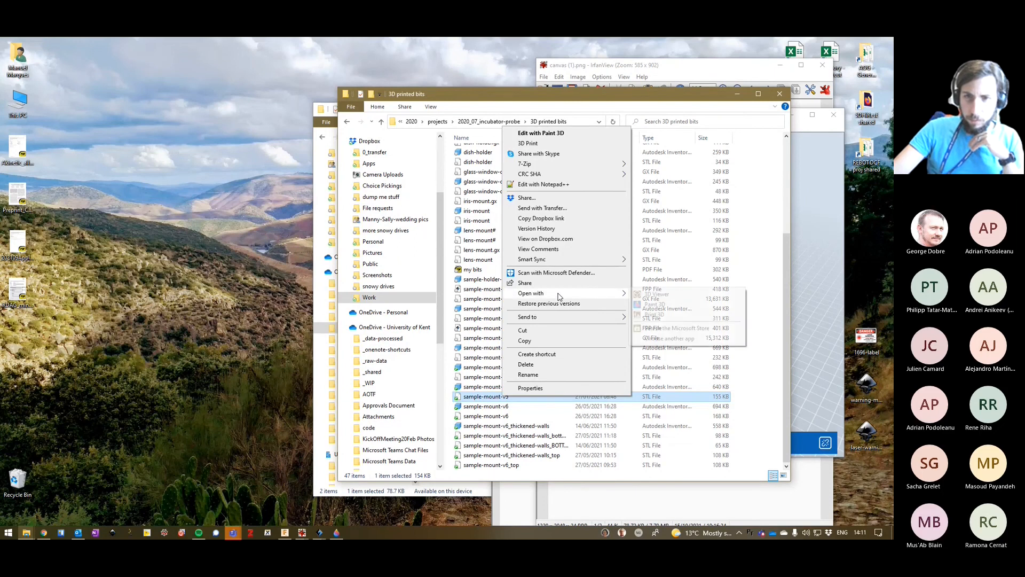
pyautogui.click(657, 295)
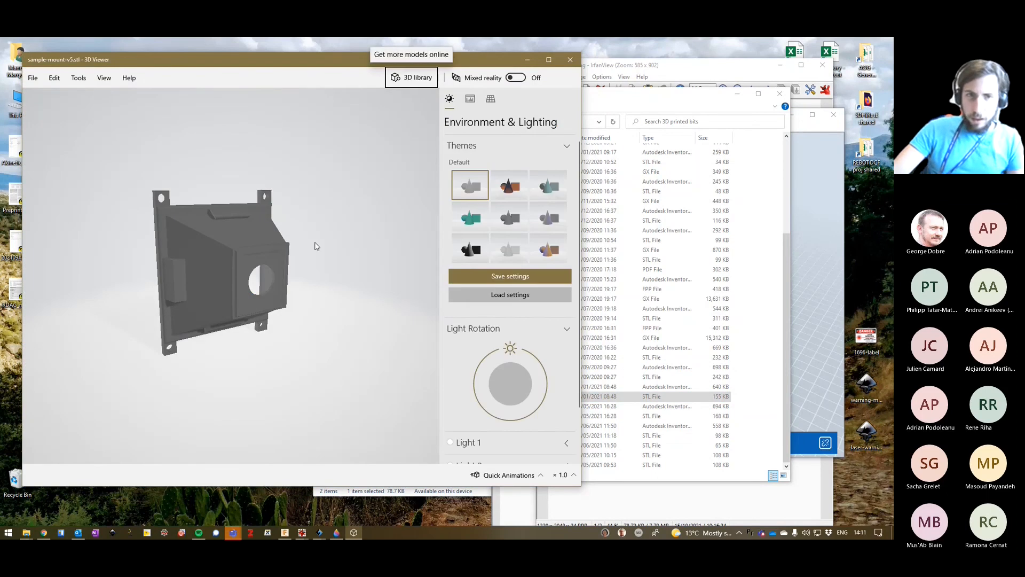
pyautogui.moveTo(316, 247); pyautogui.dragTo(322, 314)
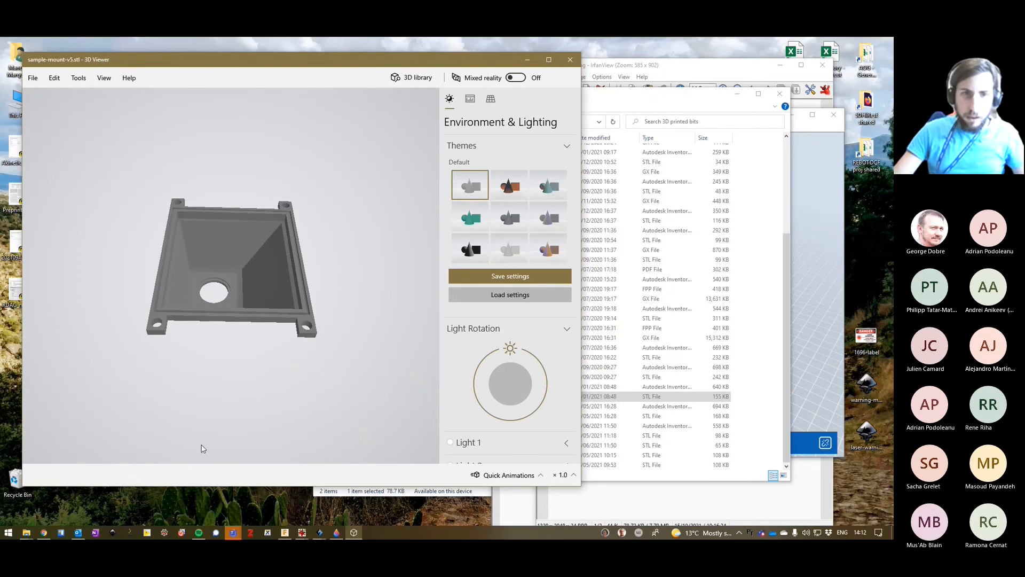
pyautogui.moveTo(344, 392); pyautogui.dragTo(268, 397)
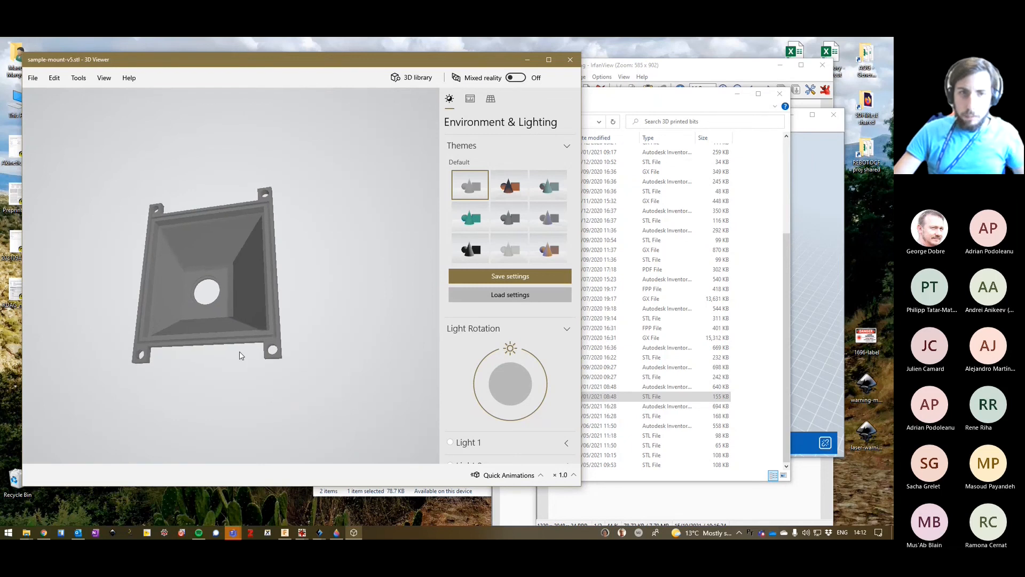
# Close 3D Viewer, load the sample-mount-v5 STL into FlashPrint, clear the model error warning and maximise the slicer window.
pyautogui.click(576, 62)
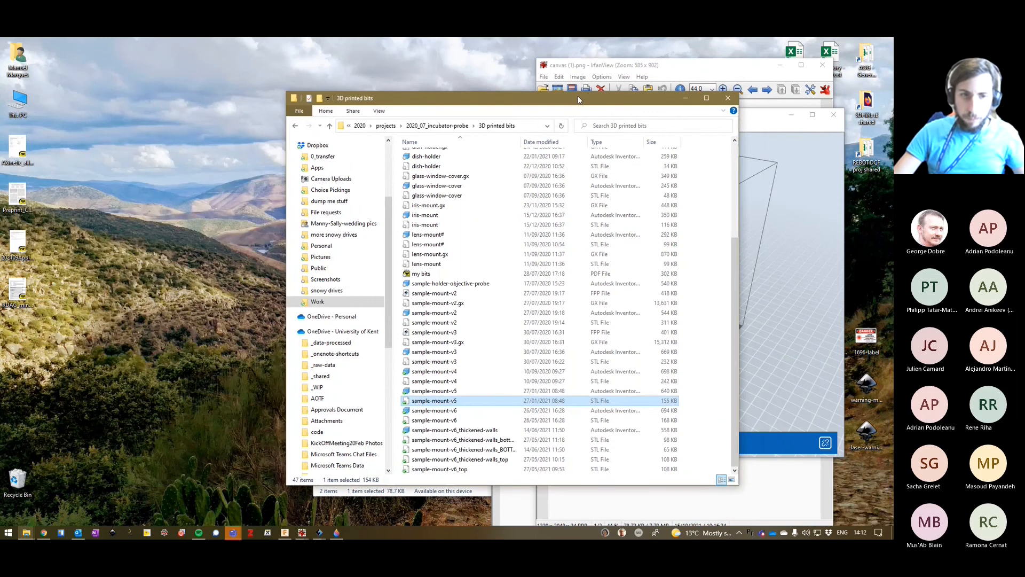
pyautogui.moveTo(578, 95); pyautogui.dragTo(339, 105)
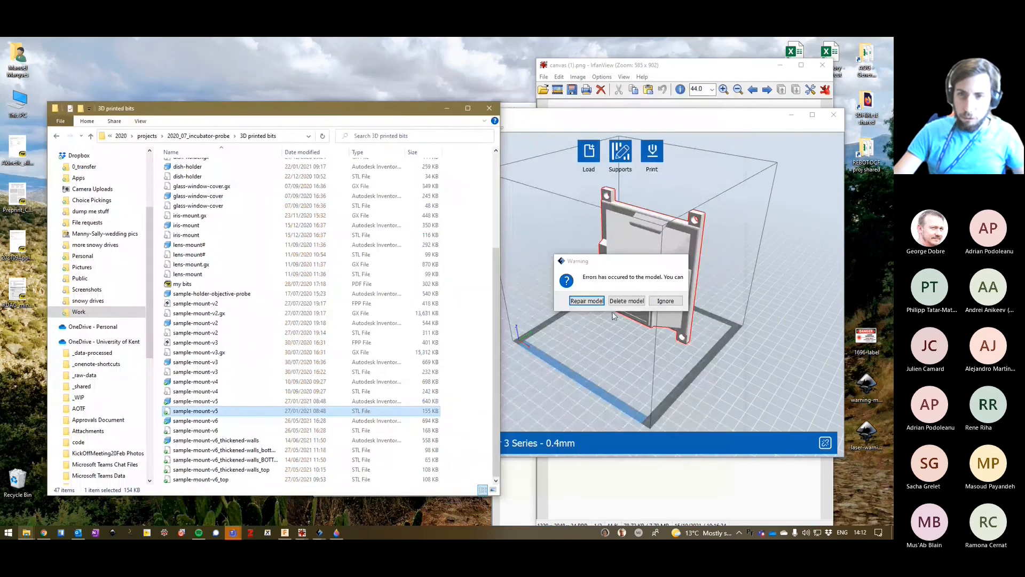
pyautogui.click(588, 301)
pyautogui.click(653, 299)
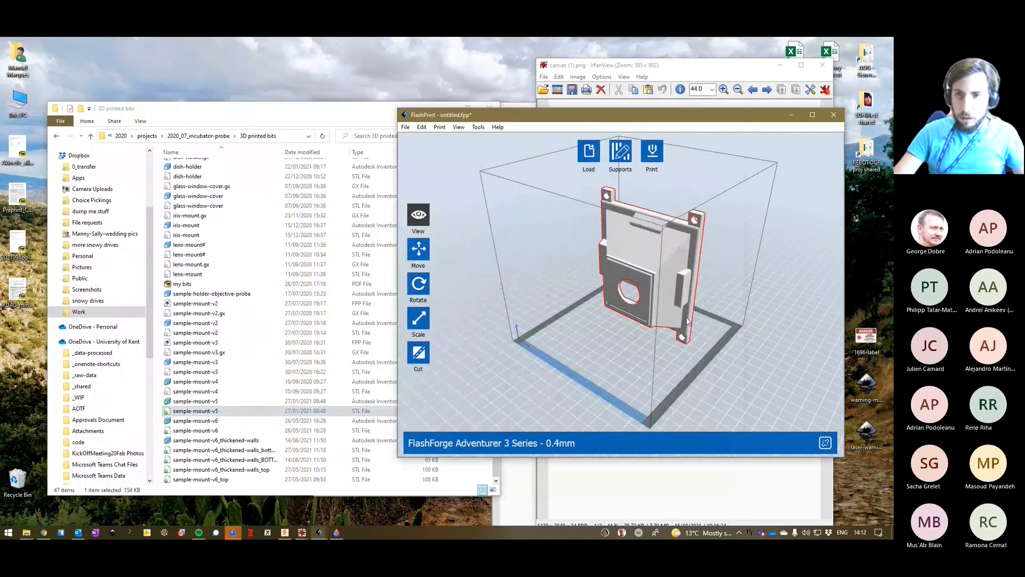
pyautogui.doubleClick(594, 120)
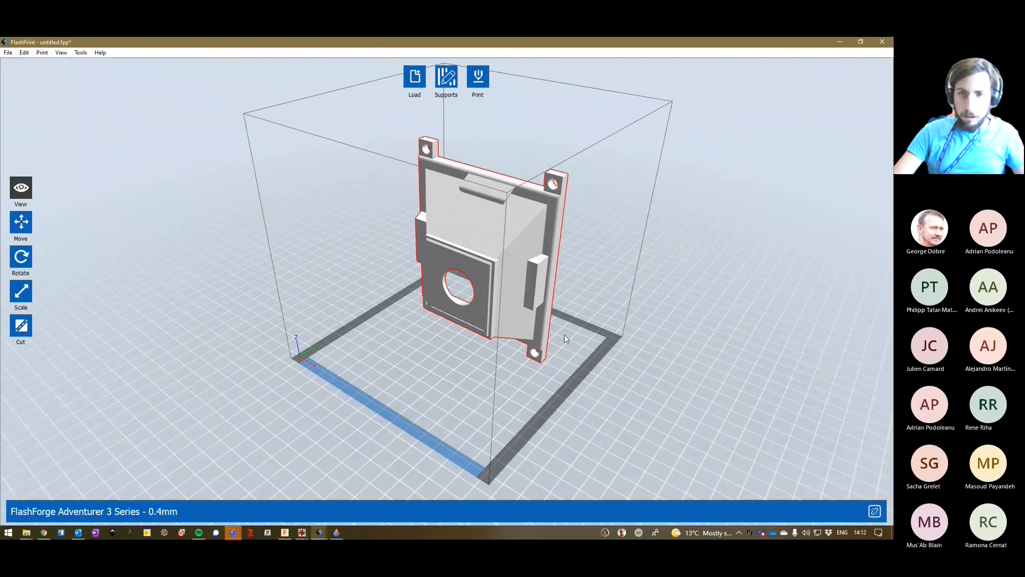
# Generate automatic supports for the upright sample mount, examine them from the side and leave support editing.
pyautogui.moveTo(567, 338)
pyautogui.mouseDown(button='right')
pyautogui.moveTo(528, 342)
pyautogui.moveTo(553, 347)
pyautogui.mouseUp(button='right')
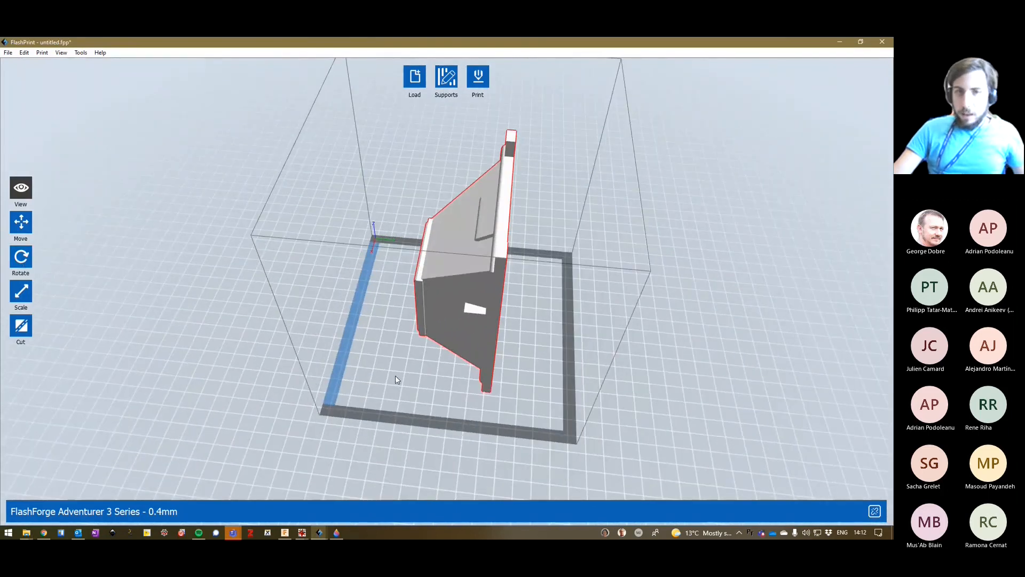
pyautogui.moveTo(423, 398); pyautogui.dragTo(407, 319, button='right')
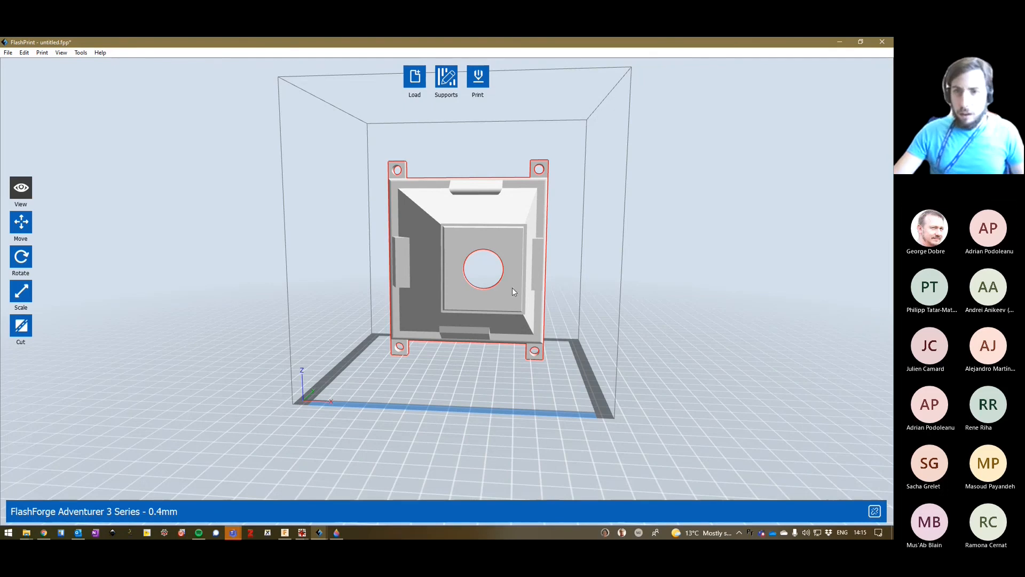
pyautogui.moveTo(587, 356)
pyautogui.mouseDown()
pyautogui.moveTo(552, 361)
pyautogui.moveTo(566, 342)
pyautogui.moveTo(567, 358)
pyautogui.mouseUp()
pyautogui.moveTo(566, 354); pyautogui.dragTo(588, 355, button='right')
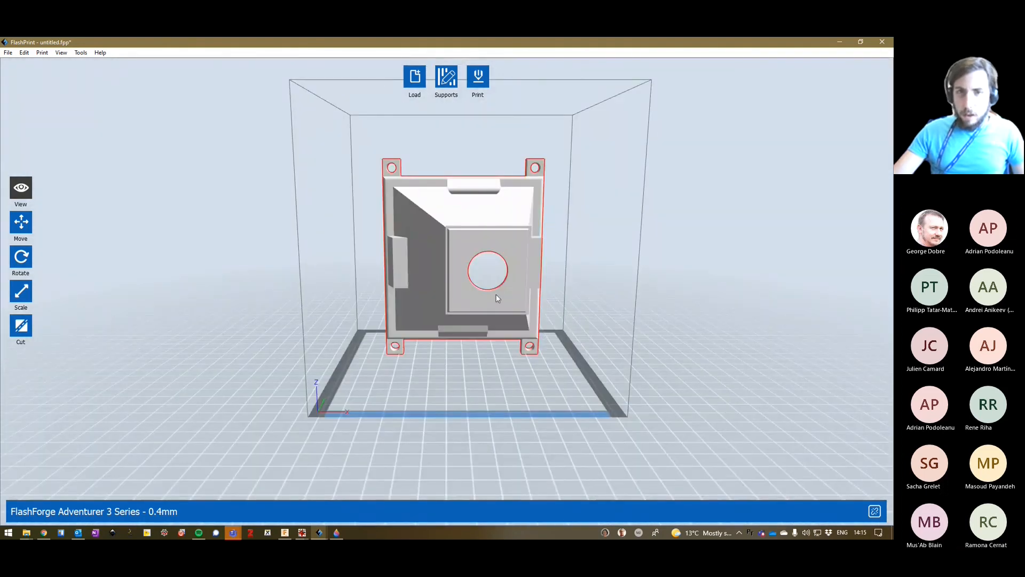
pyautogui.click(451, 77)
pyautogui.click(429, 77)
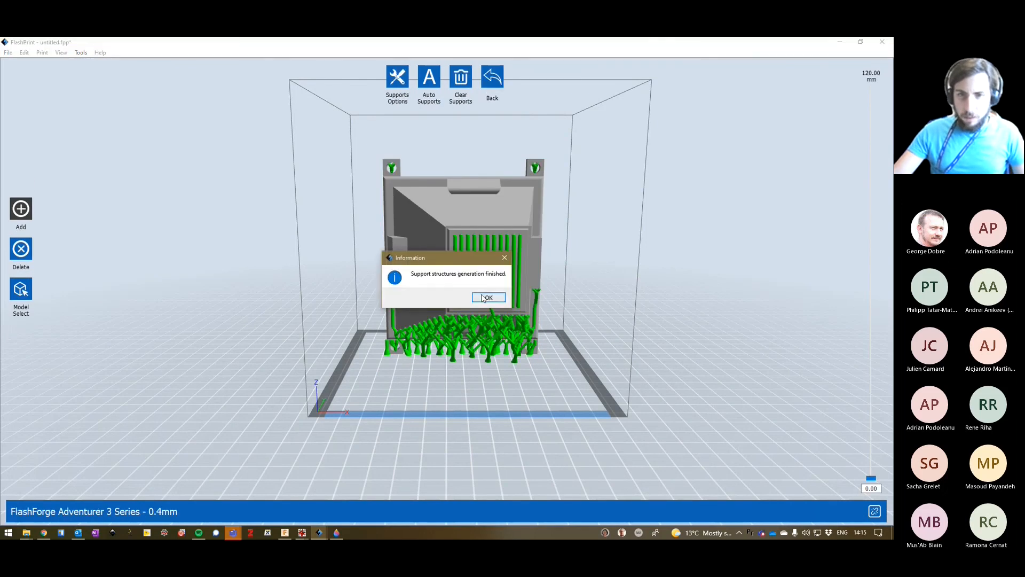
pyautogui.click(487, 297)
pyautogui.moveTo(563, 345); pyautogui.dragTo(531, 348)
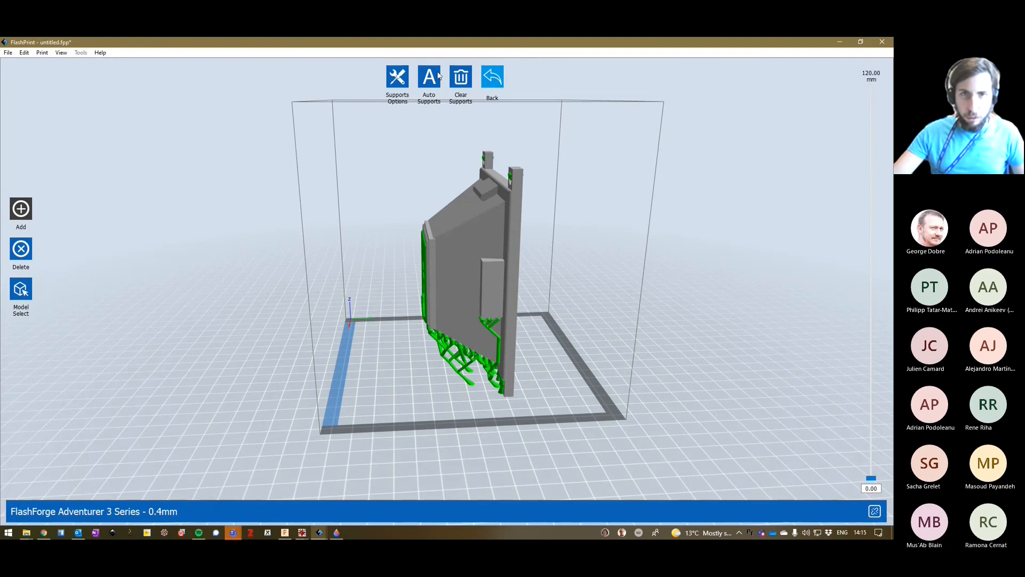
pyautogui.click(492, 76)
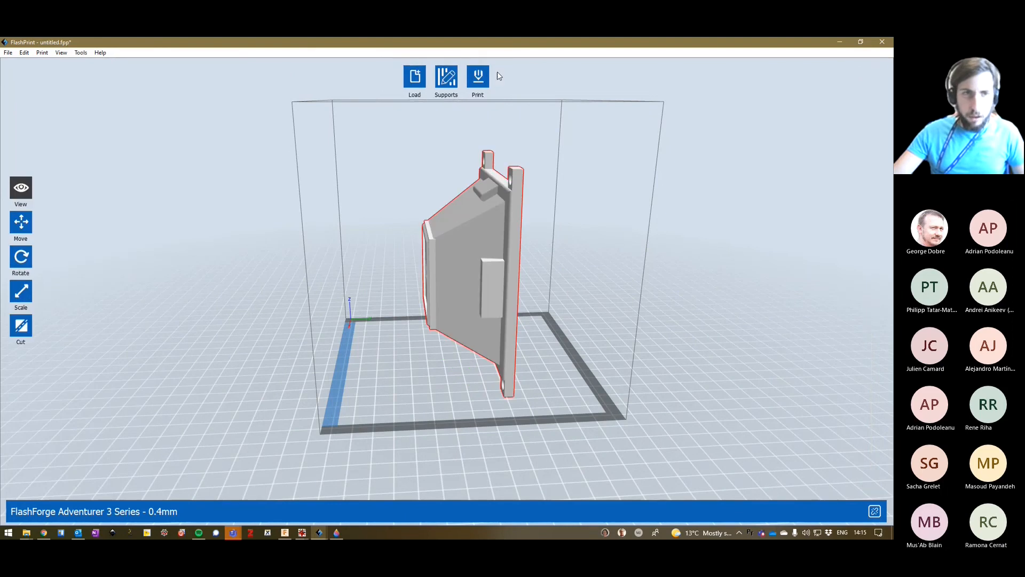
# Rotate the sample mount -90° about X so its wide flange faces down, and place it on the platform.
pyautogui.click(25, 261)
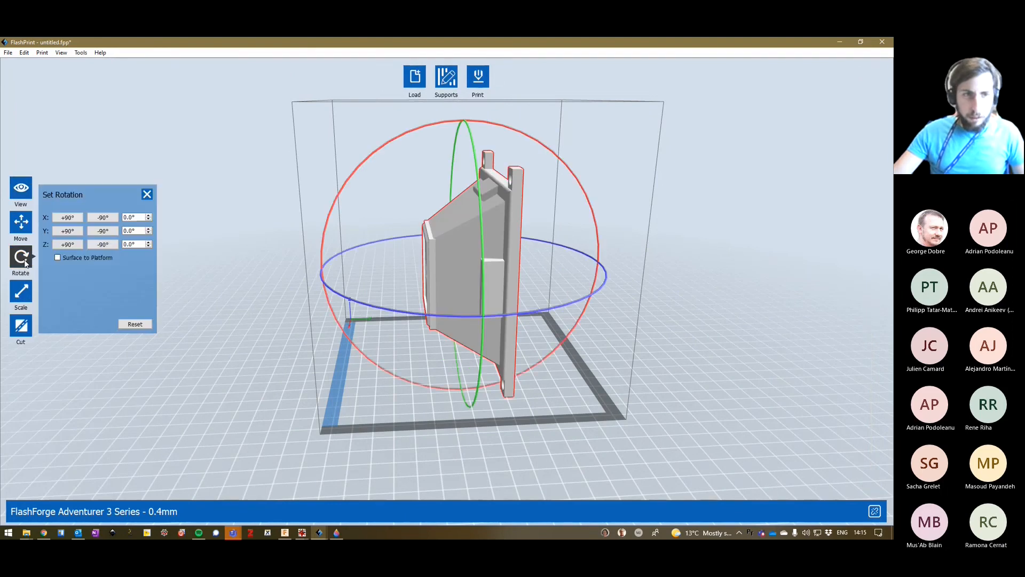
pyautogui.click(108, 219)
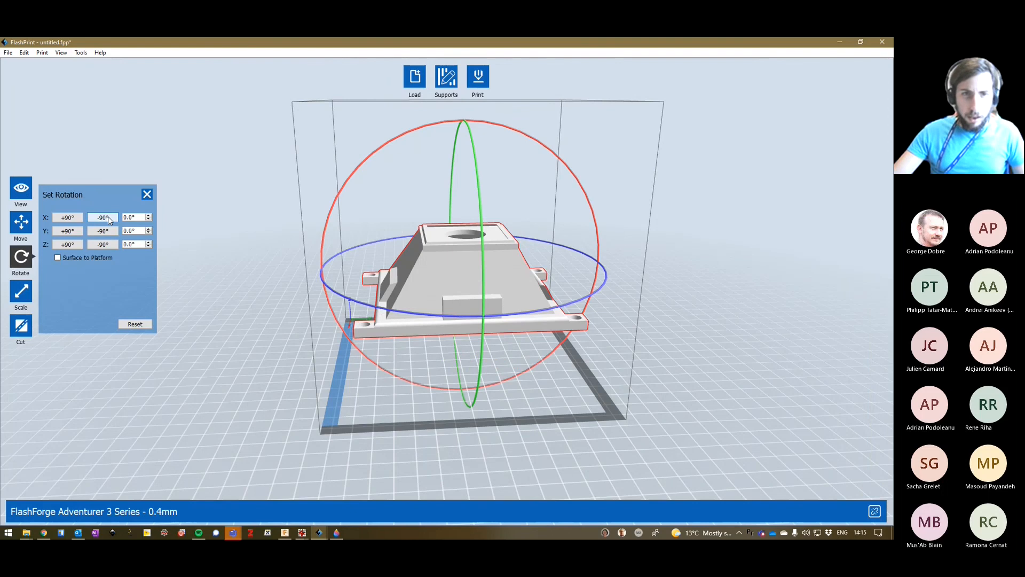
pyautogui.click(21, 222)
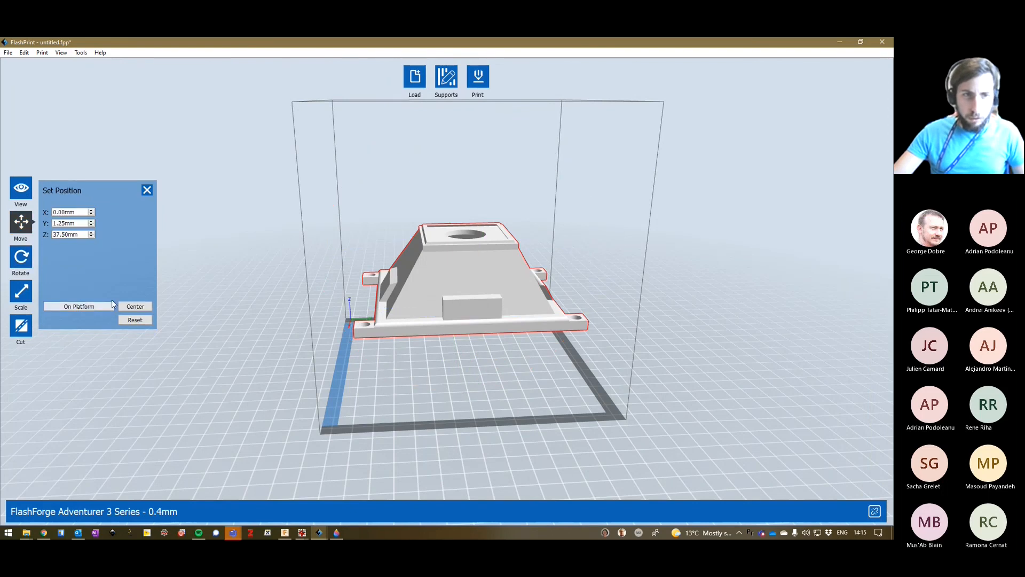
pyautogui.click(98, 306)
pyautogui.click(147, 191)
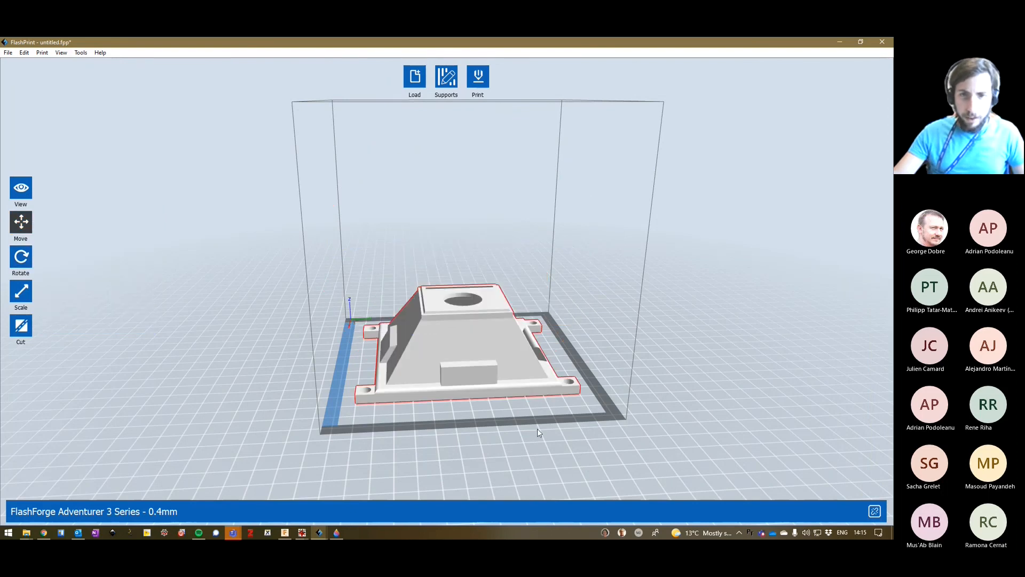
# Generate automatic supports for the flat-lying mount and examine them from below around the central hole.
pyautogui.moveTo(537, 428)
pyautogui.mouseDown()
pyautogui.moveTo(527, 444)
pyautogui.moveTo(522, 417)
pyautogui.mouseUp()
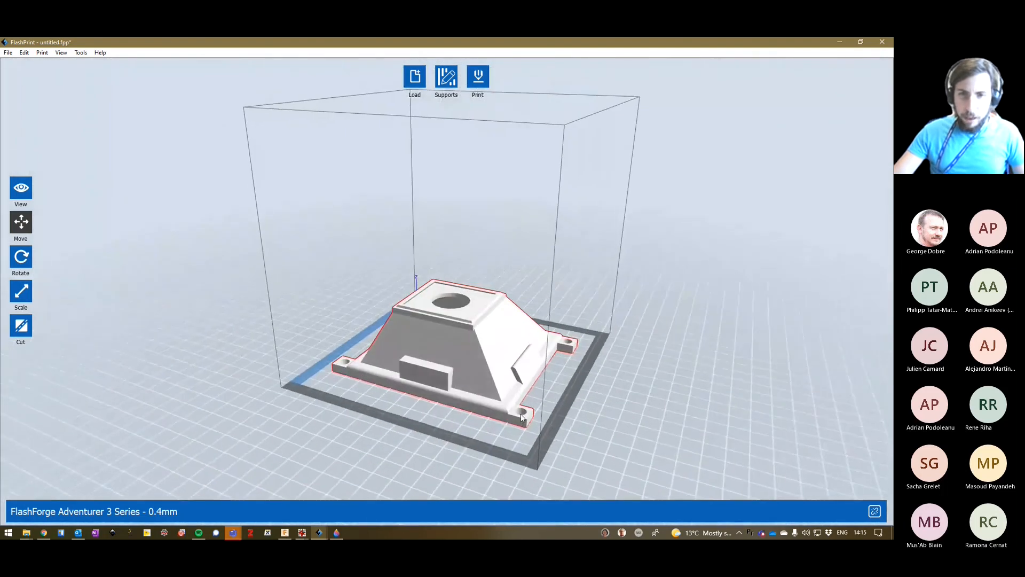
pyautogui.moveTo(521, 415); pyautogui.dragTo(502, 432, button='right')
pyautogui.click(443, 80)
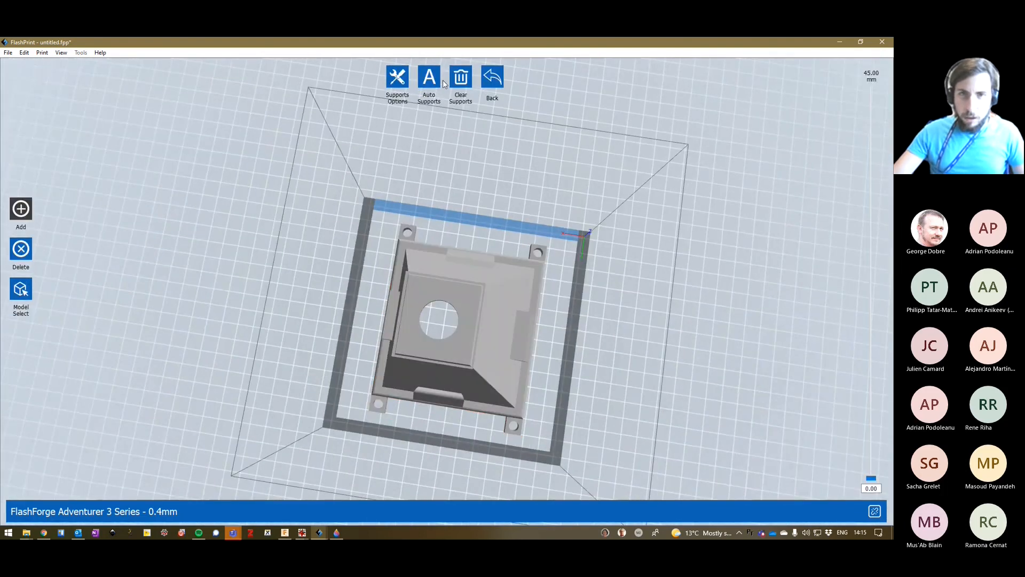
pyautogui.click(430, 78)
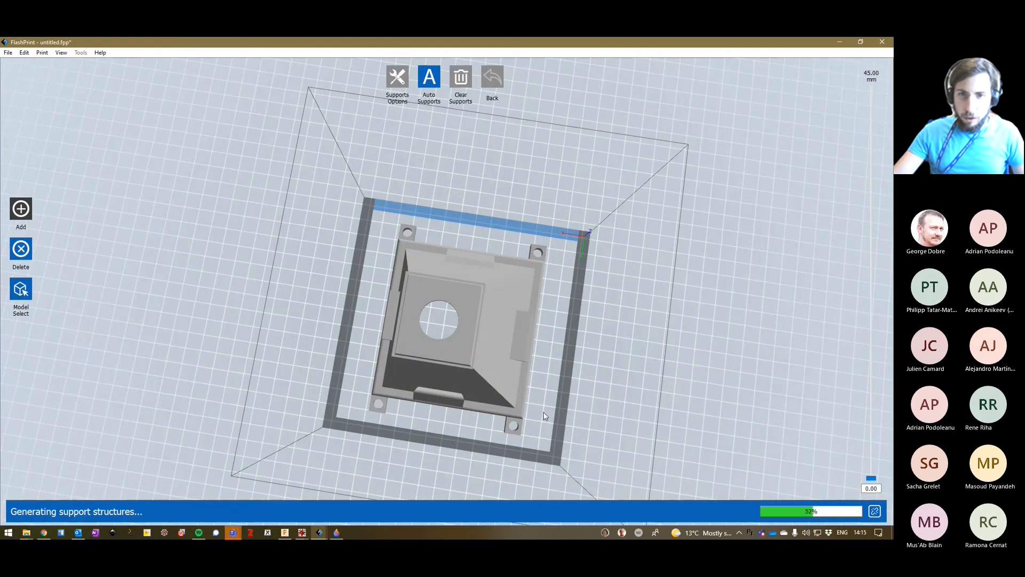
pyautogui.click(494, 296)
pyautogui.moveTo(518, 435); pyautogui.dragTo(511, 360, button='right')
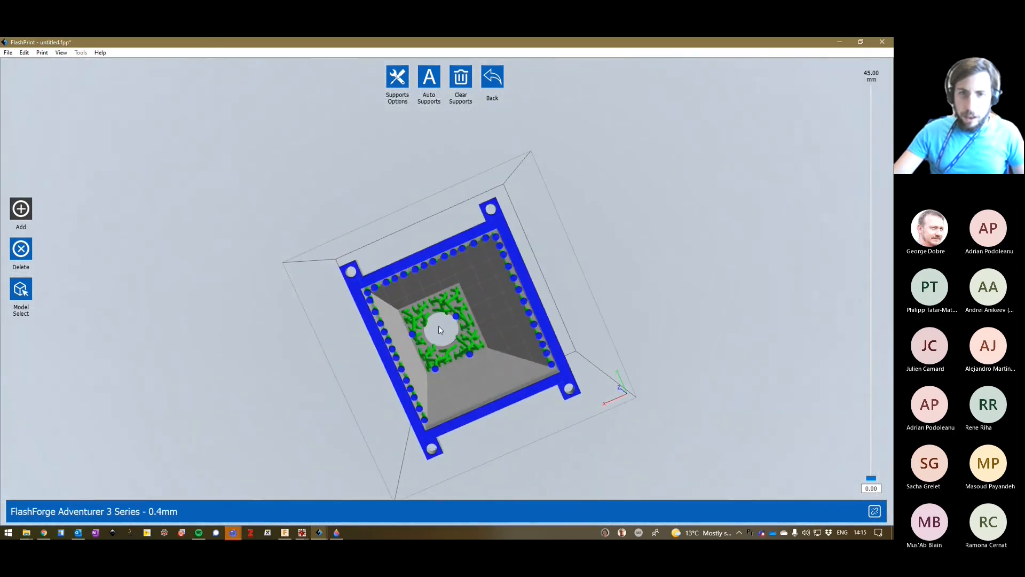
pyautogui.scroll(-3, 427, 328)
pyautogui.scroll(6, 425, 331)
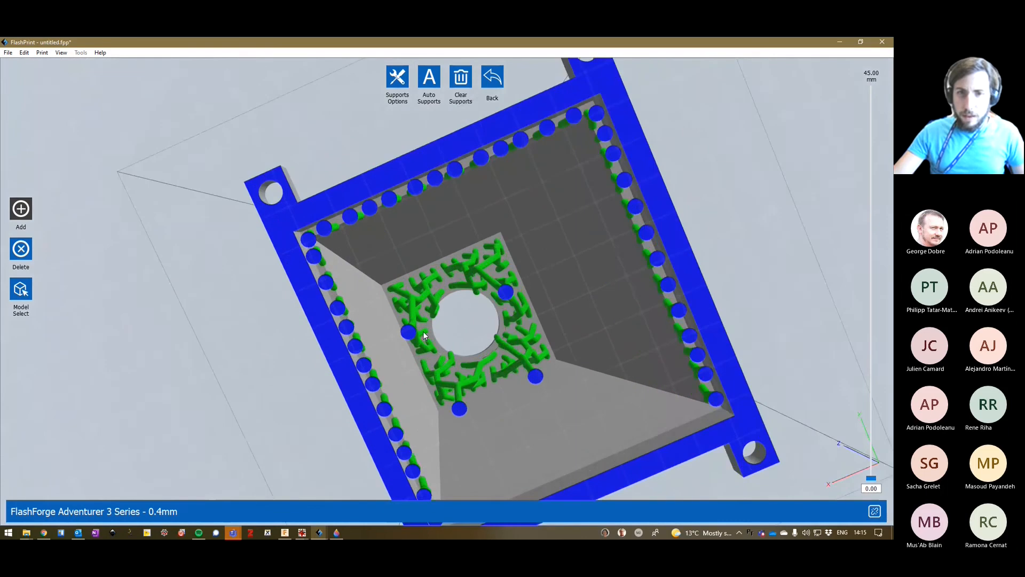
pyautogui.scroll(2, 423, 331)
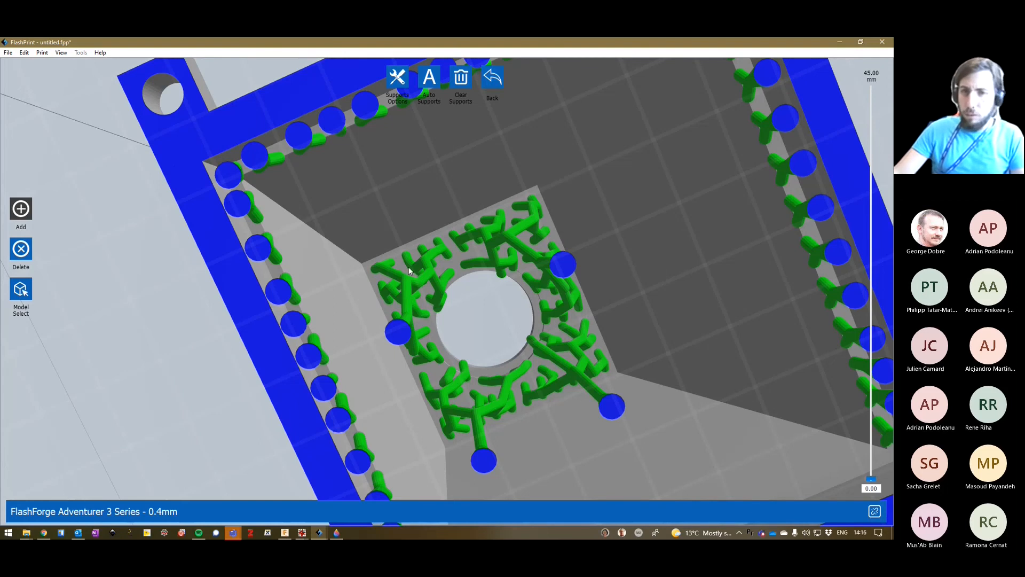
# Clear all generated supports from the flat-lying mount and return to the main model view.
pyautogui.click(493, 79)
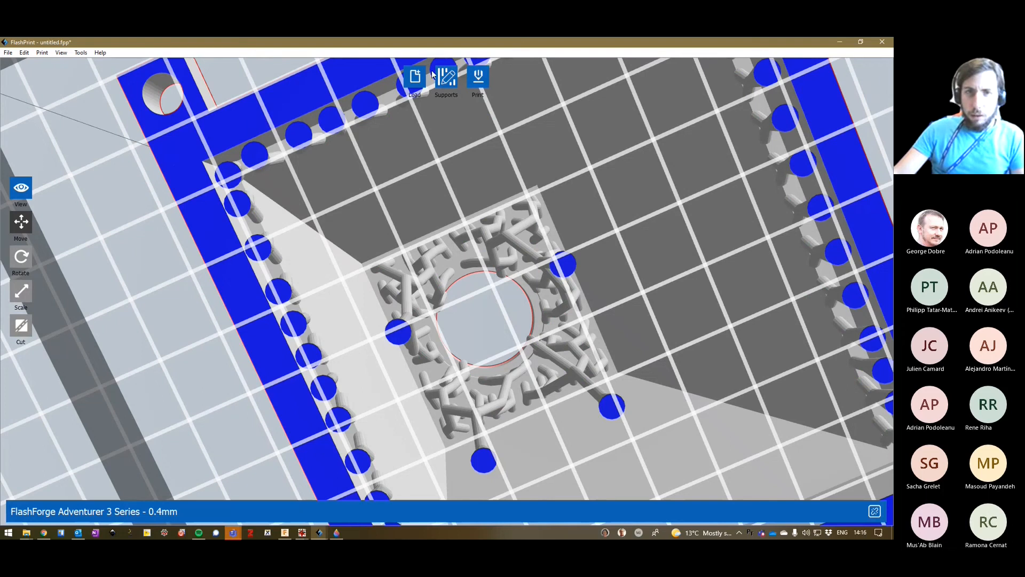
pyautogui.click(446, 78)
pyautogui.click(464, 81)
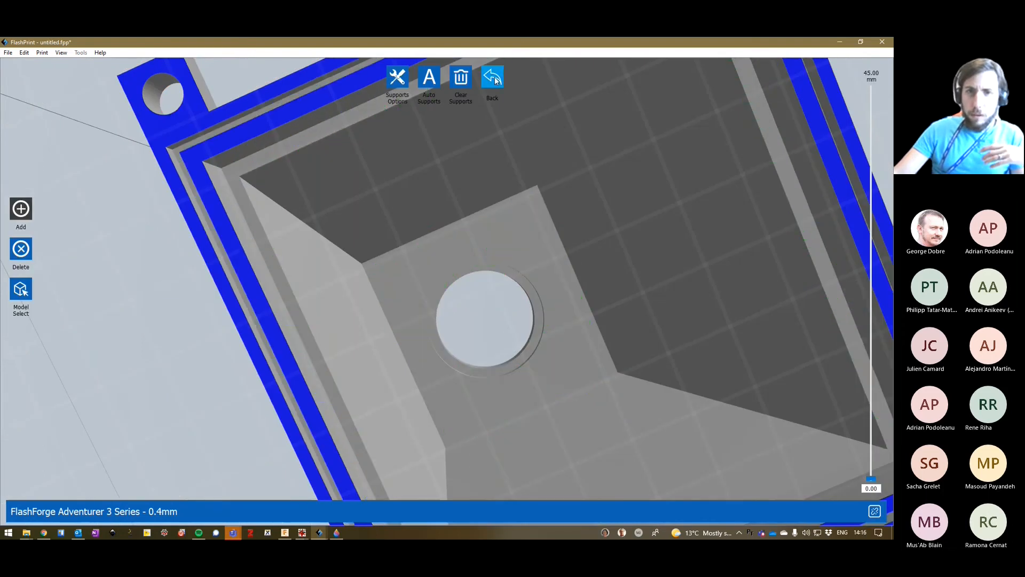
pyautogui.click(494, 79)
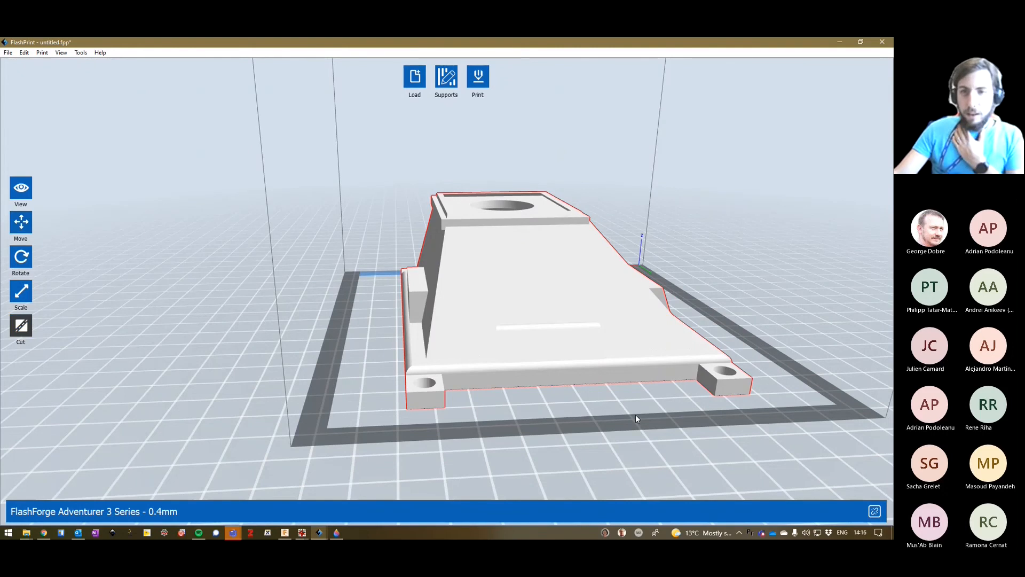
# Cut the sample mount along Plane Z at about 38.78 mm to separate its top plate from the tapered body.
pyautogui.moveTo(635, 415); pyautogui.dragTo(465, 242)
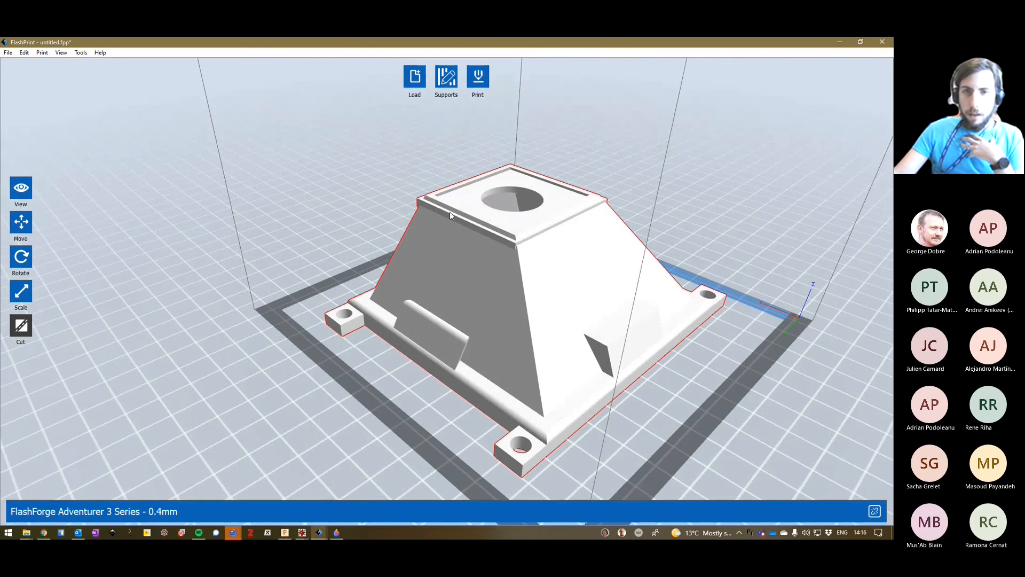
pyautogui.scroll(-2, 427, 133)
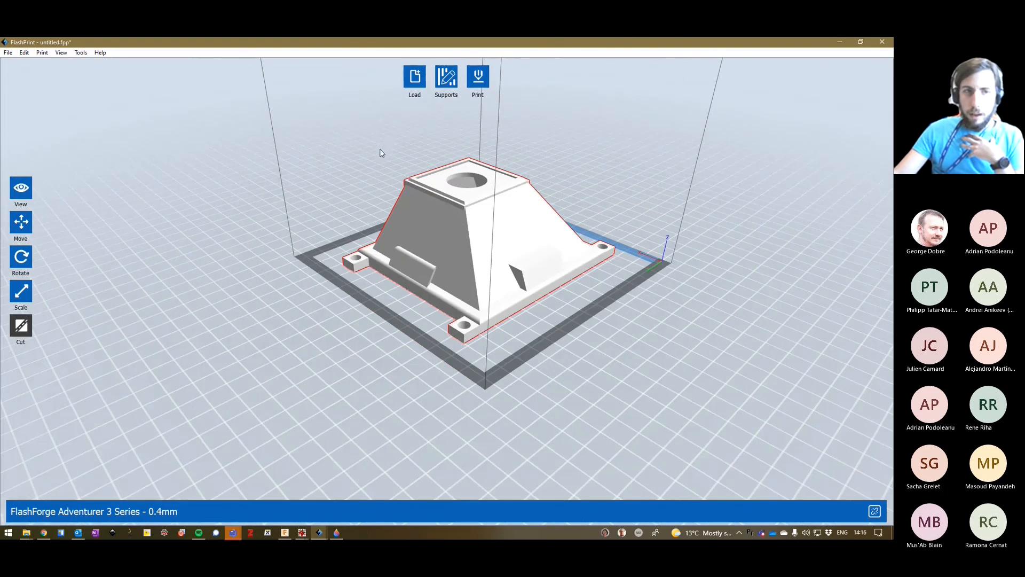
pyautogui.click(27, 324)
pyautogui.click(119, 252)
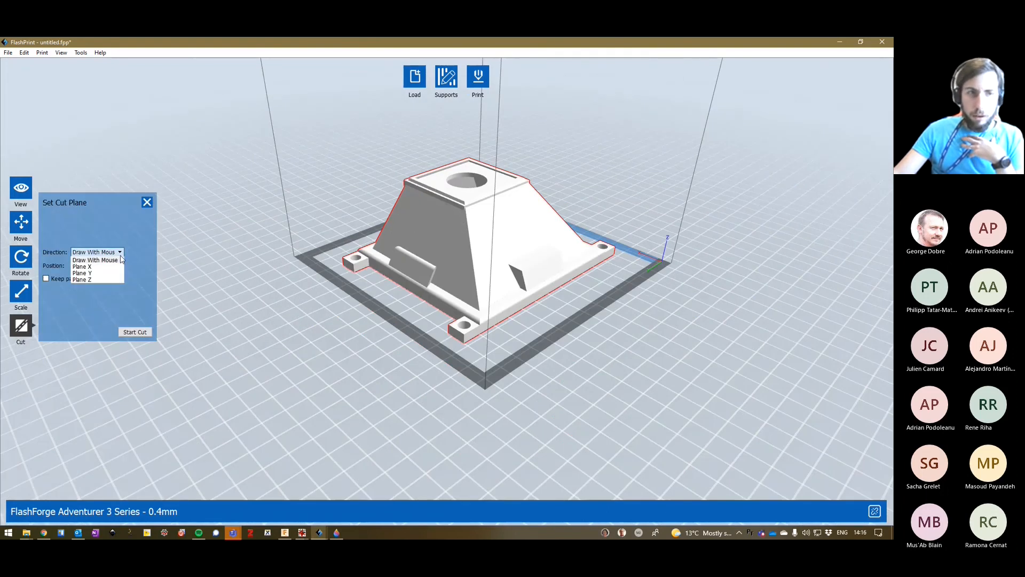
pyautogui.click(107, 279)
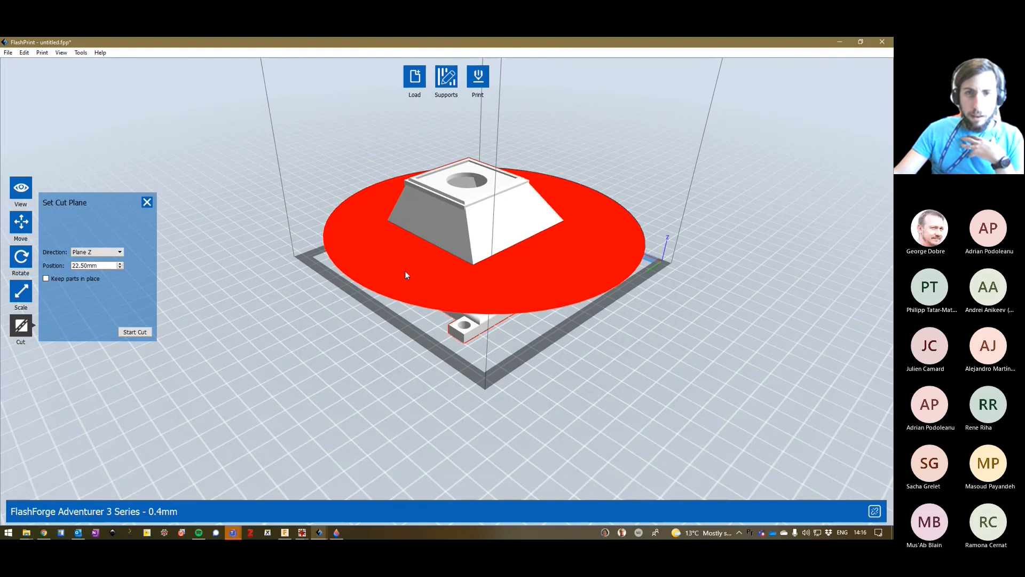
pyautogui.moveTo(405, 270); pyautogui.dragTo(408, 235)
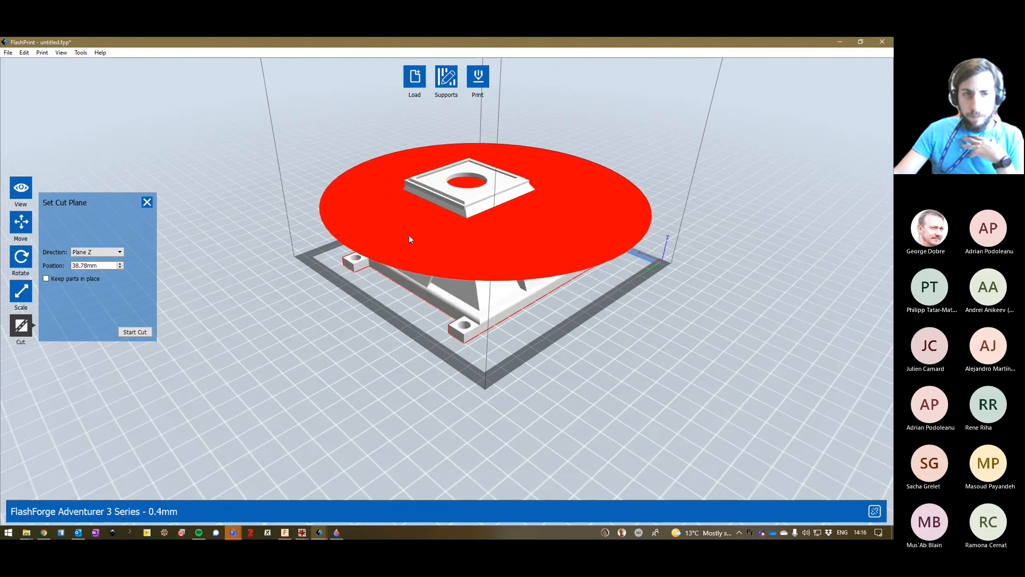
pyautogui.click(127, 333)
pyautogui.click(147, 201)
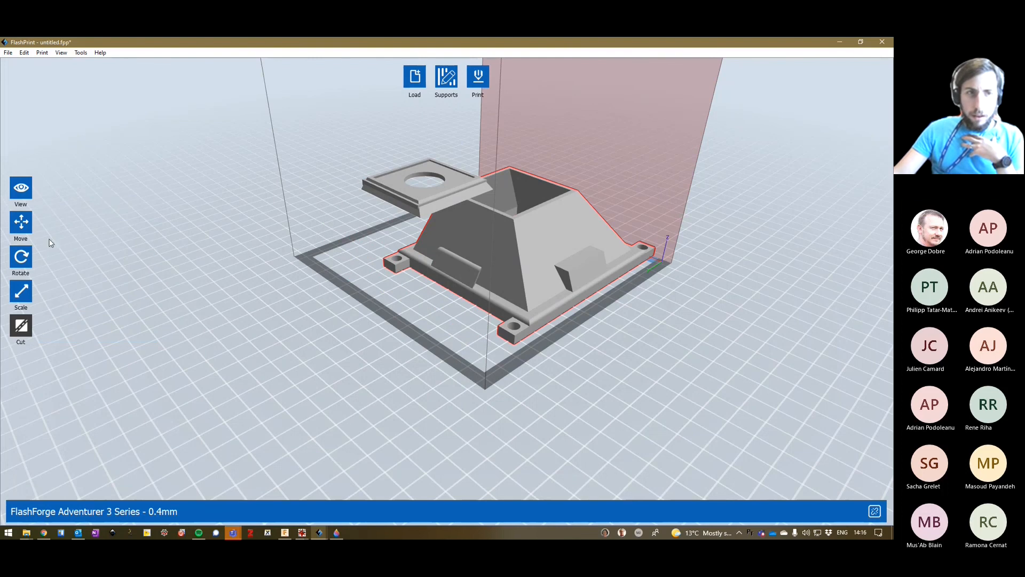
# Move the cut-off top plate away from the tapered body and reposition the body on the build platform.
pyautogui.click(21, 221)
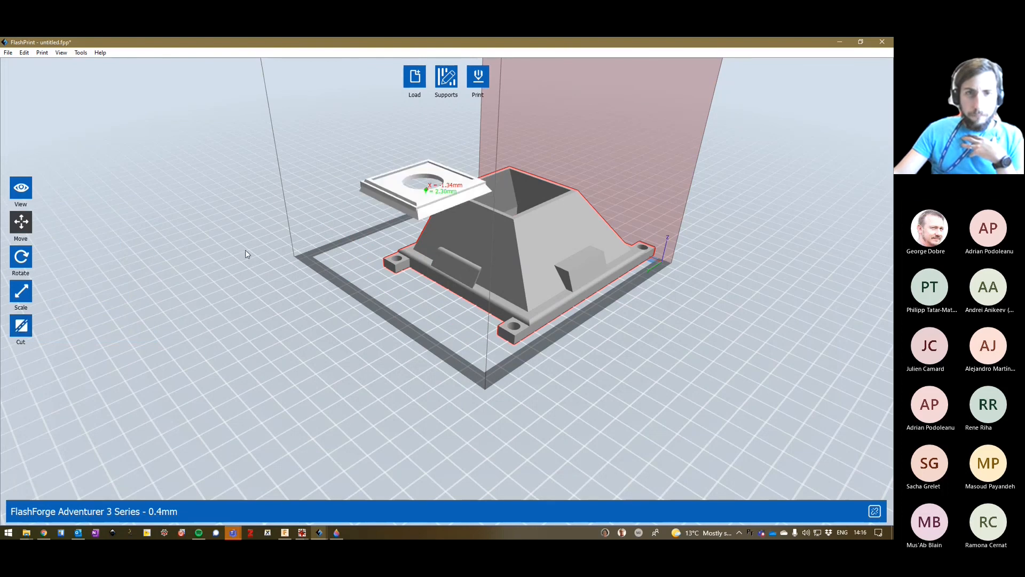
pyautogui.moveTo(387, 188); pyautogui.dragTo(143, 388)
pyautogui.moveTo(519, 268); pyautogui.dragTo(490, 276)
pyautogui.click(316, 424)
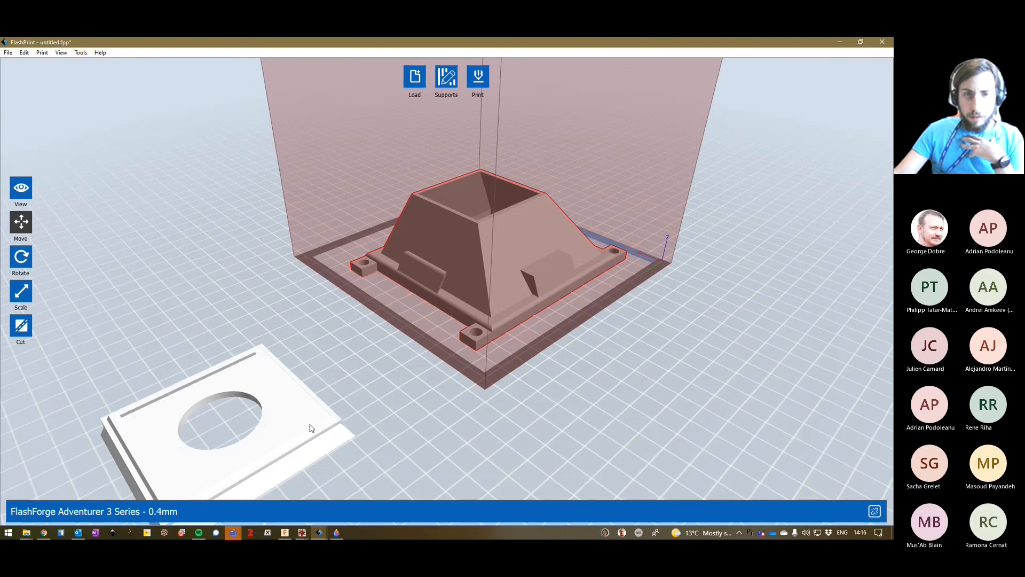
pyautogui.moveTo(290, 430); pyautogui.dragTo(333, 369)
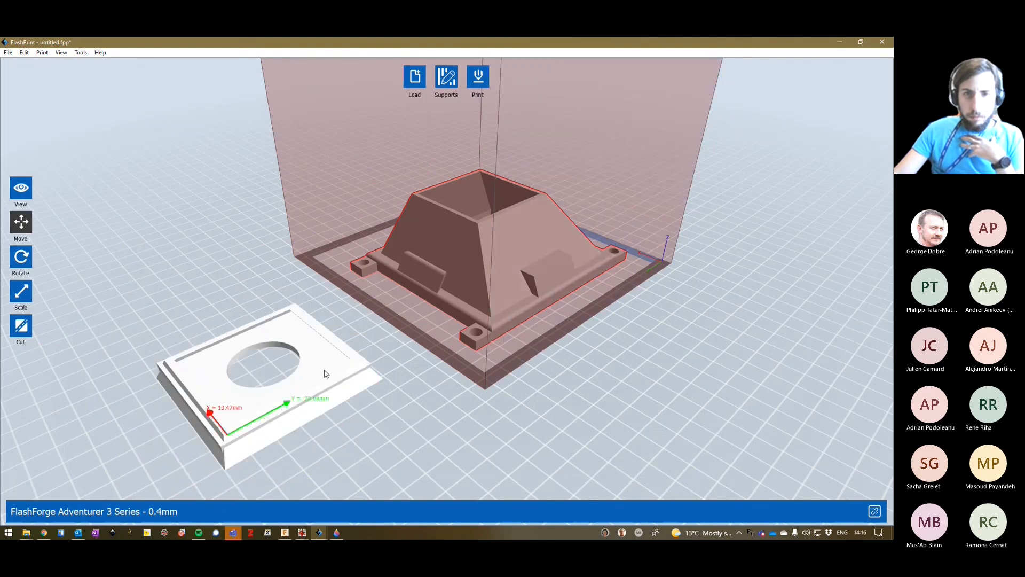
pyautogui.moveTo(472, 287)
pyautogui.mouseDown()
pyautogui.moveTo(480, 291)
pyautogui.moveTo(465, 284)
pyautogui.mouseUp()
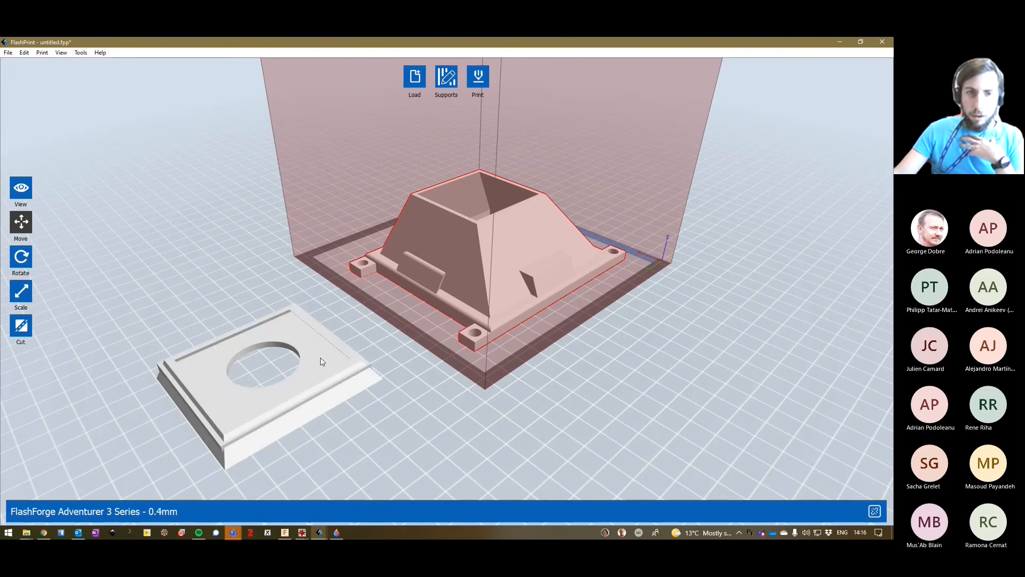
pyautogui.click(330, 374)
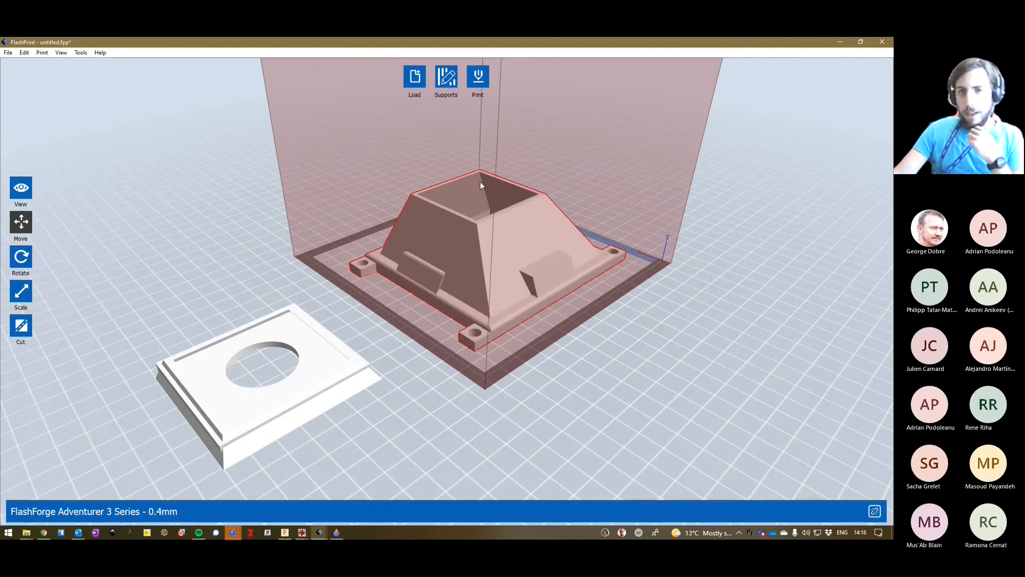
pyautogui.moveTo(336, 230); pyautogui.dragTo(390, 326, button='right')
pyautogui.scroll(-10, 389, 326)
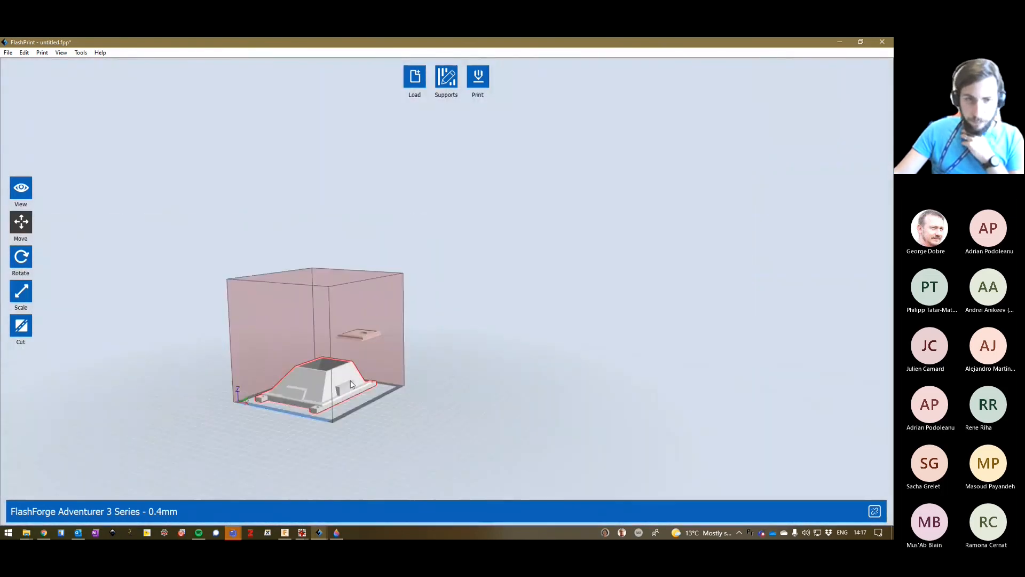
# Delete the cut-off top plate so that only the tapered body of the sample mount remains.
pyautogui.moveTo(352, 383); pyautogui.dragTo(369, 384, button='right')
pyautogui.scroll(10, 389, 389)
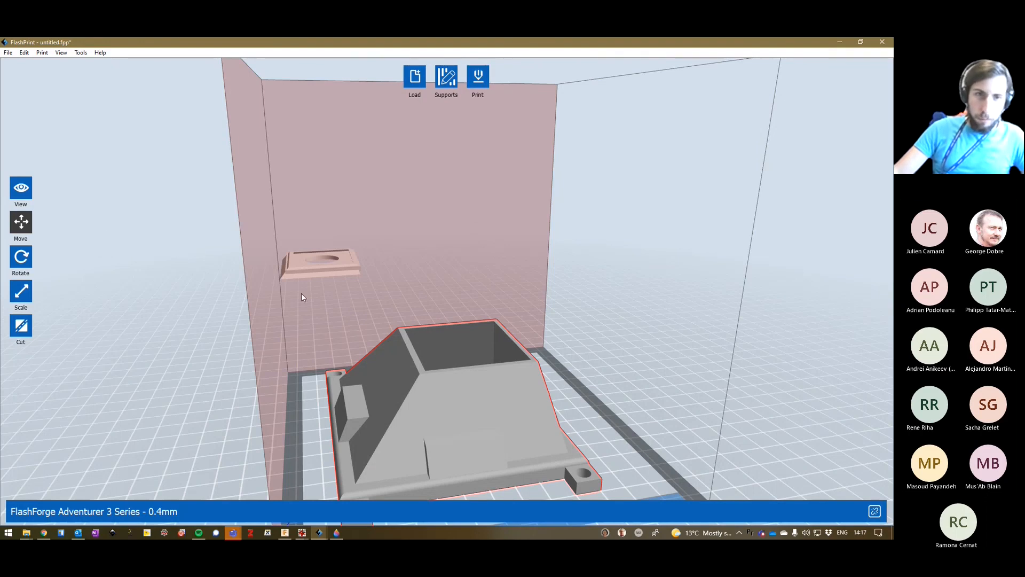
pyautogui.moveTo(155, 317); pyautogui.dragTo(259, 338, button='right')
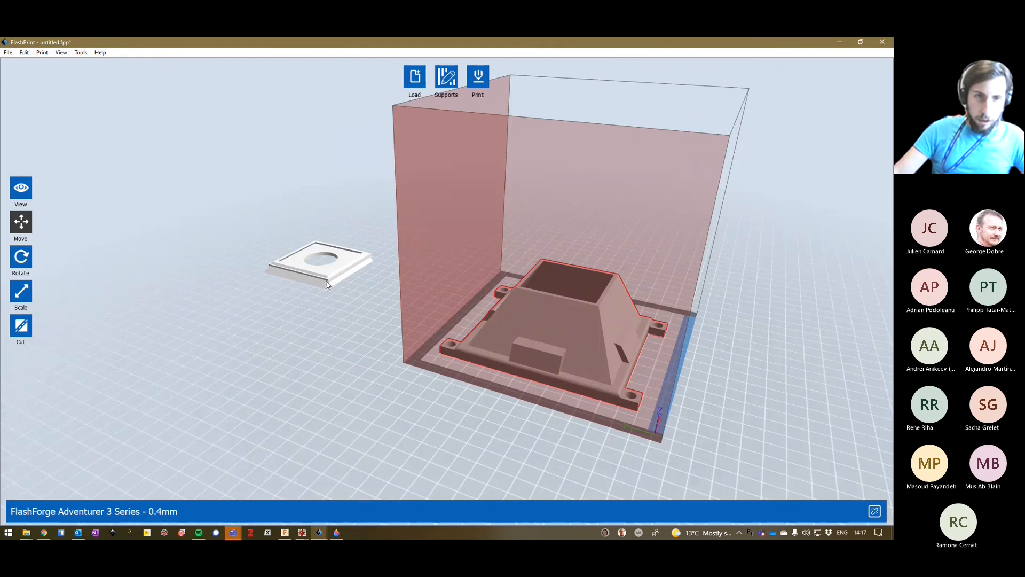
pyautogui.click(296, 269)
pyautogui.press('Delete')
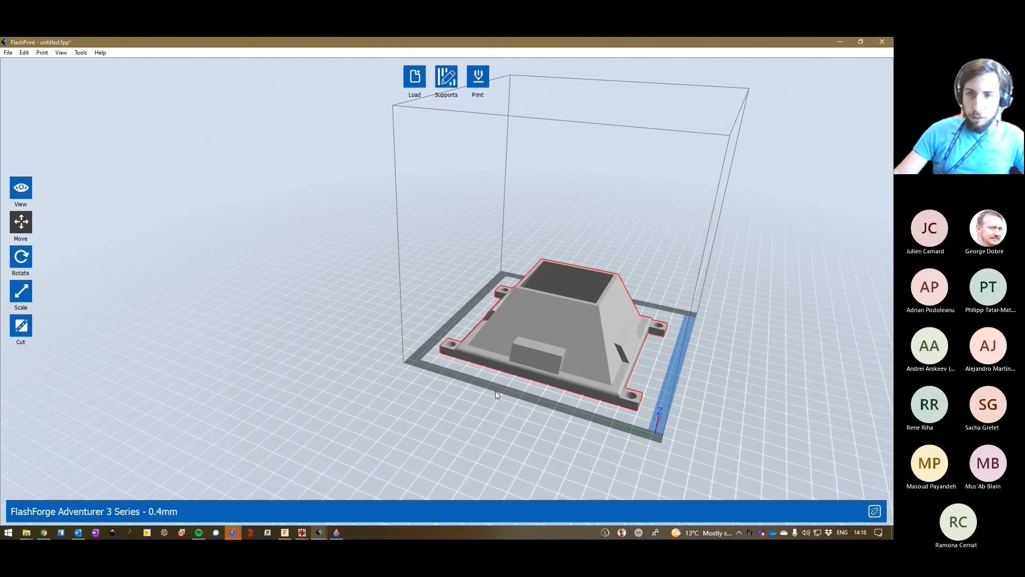
# Generate automatic supports for the tapered body, examine them from below and return to the main model view.
pyautogui.moveTo(496, 395); pyautogui.dragTo(457, 395)
pyautogui.moveTo(560, 251); pyautogui.dragTo(494, 101)
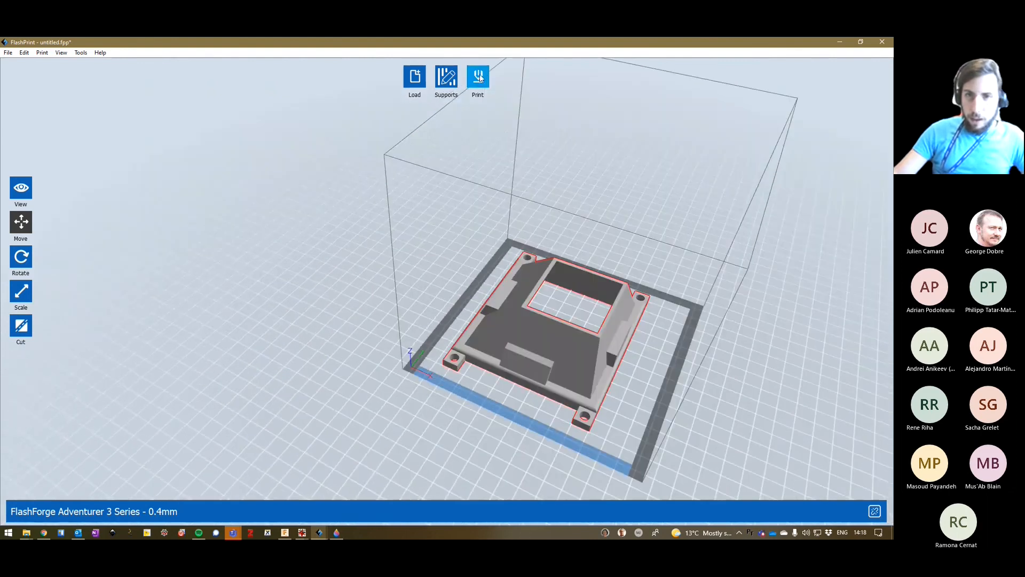
pyautogui.click(444, 77)
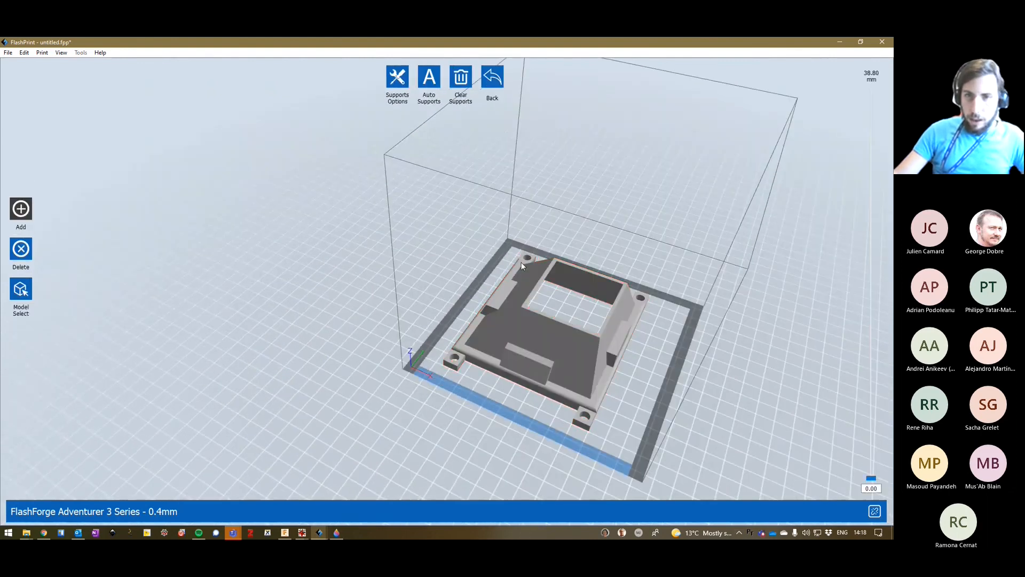
pyautogui.click(429, 76)
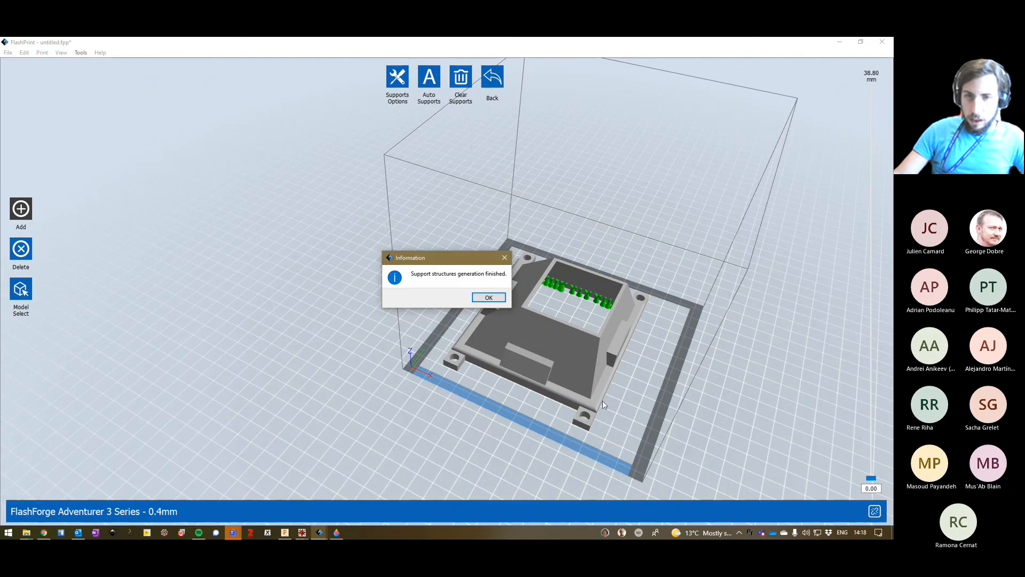
pyautogui.click(489, 297)
pyautogui.moveTo(570, 418); pyautogui.dragTo(539, 283)
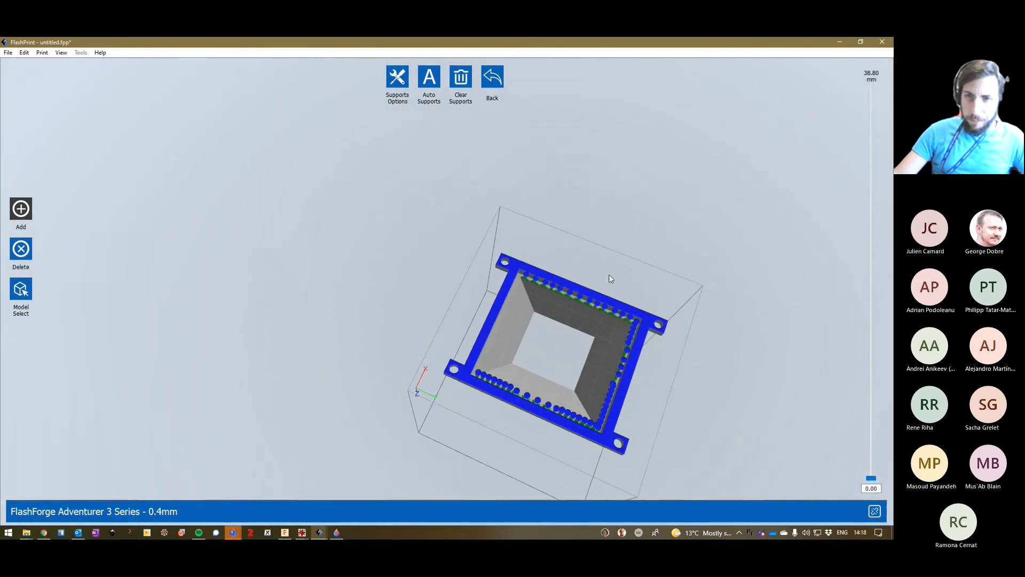
pyautogui.moveTo(609, 275); pyautogui.dragTo(598, 305, button='right')
pyautogui.click(502, 72)
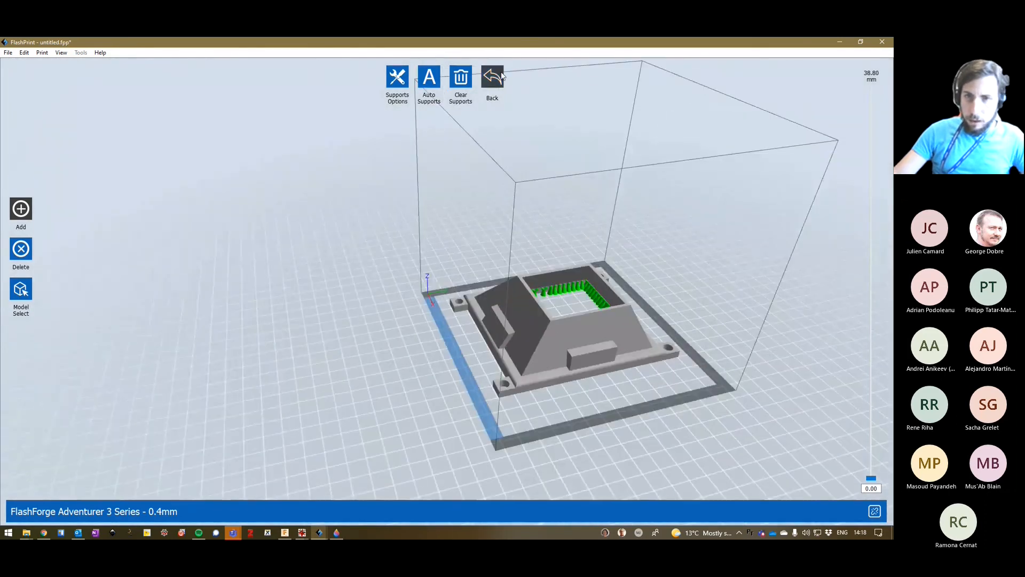
# Slice the body in PLA with supports and raft enabled at Standard resolution, and export the G-code to the Desktop as untitled.gx.
pyautogui.click(470, 76)
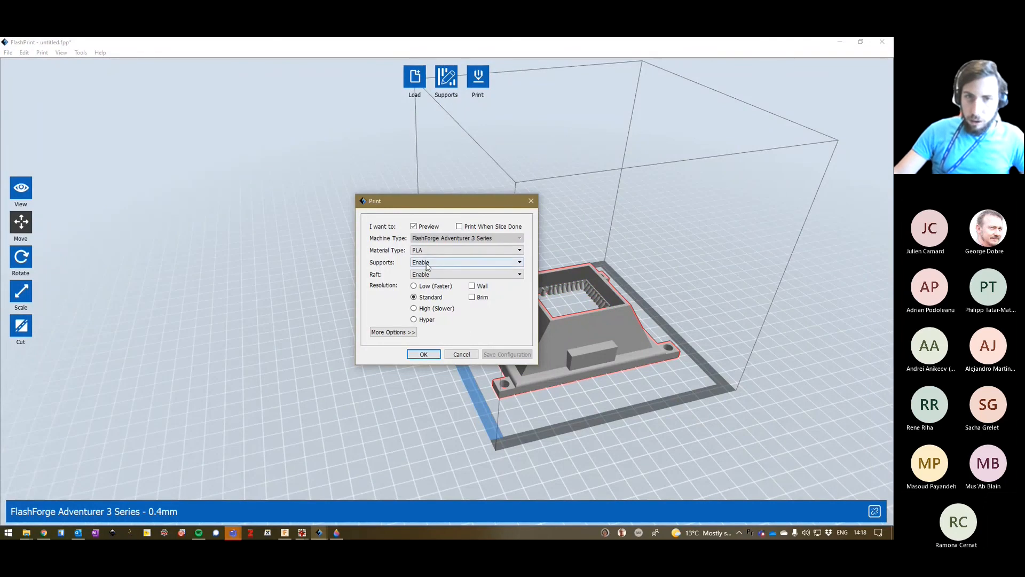
pyautogui.click(423, 354)
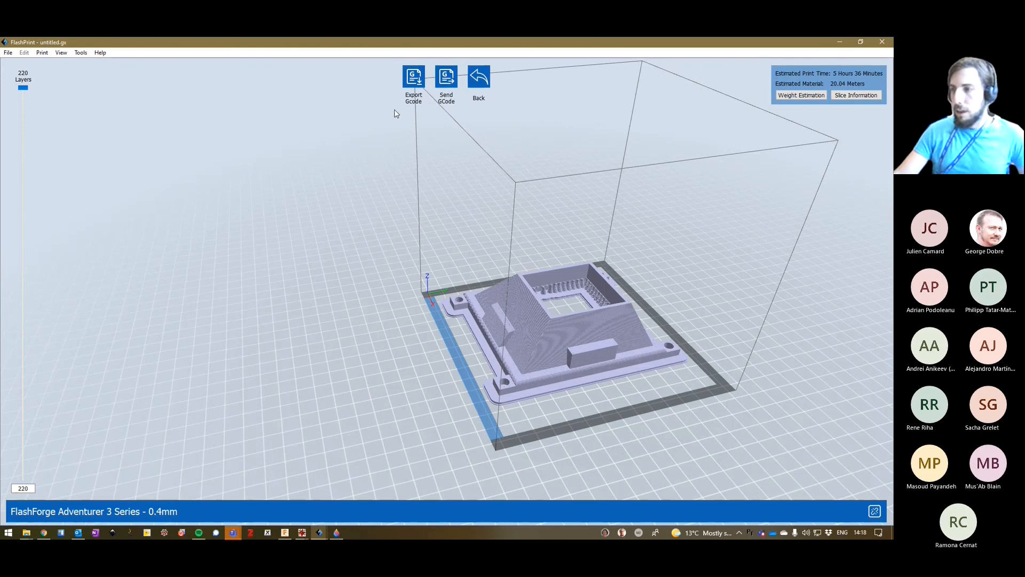
pyautogui.click(411, 76)
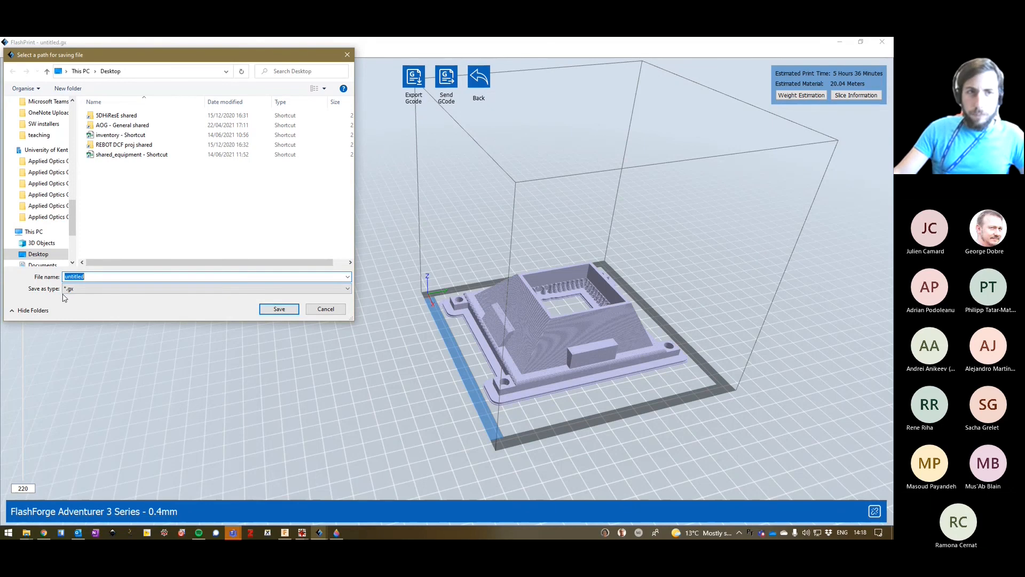
pyautogui.click(279, 309)
pyautogui.click(841, 42)
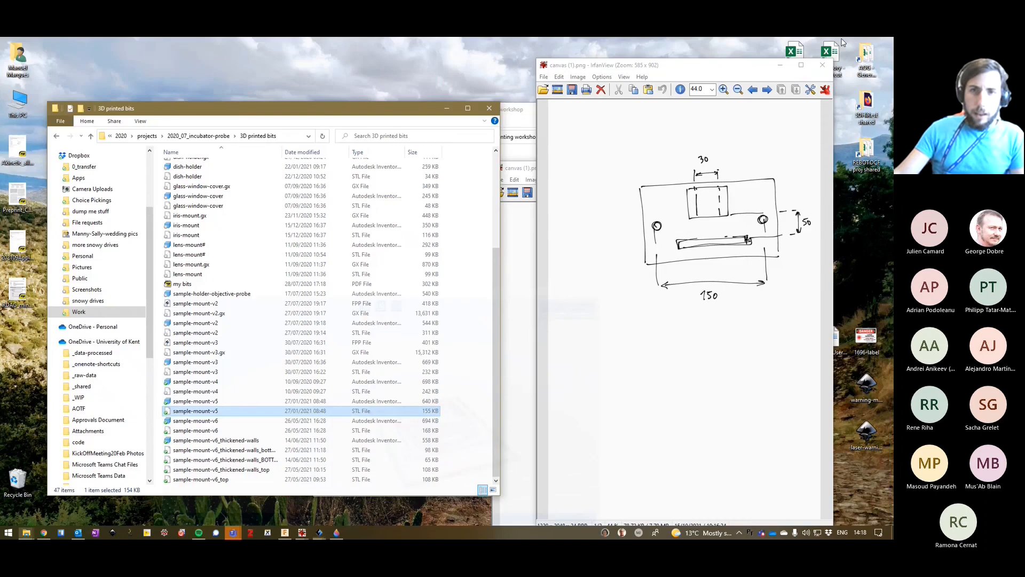